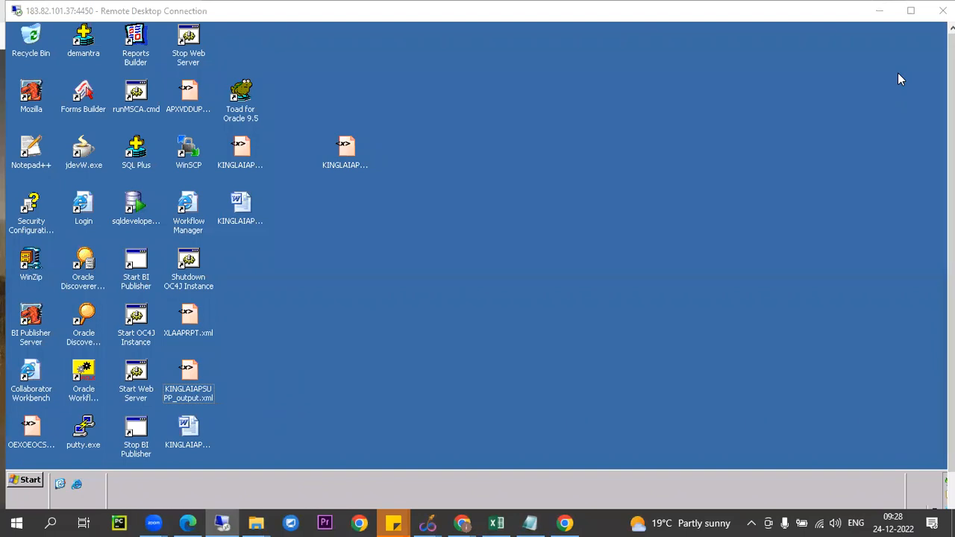
# Maximise the remote desktop session, then disconnect it from the connection bar.
pyautogui.doubleClick(700, 25)
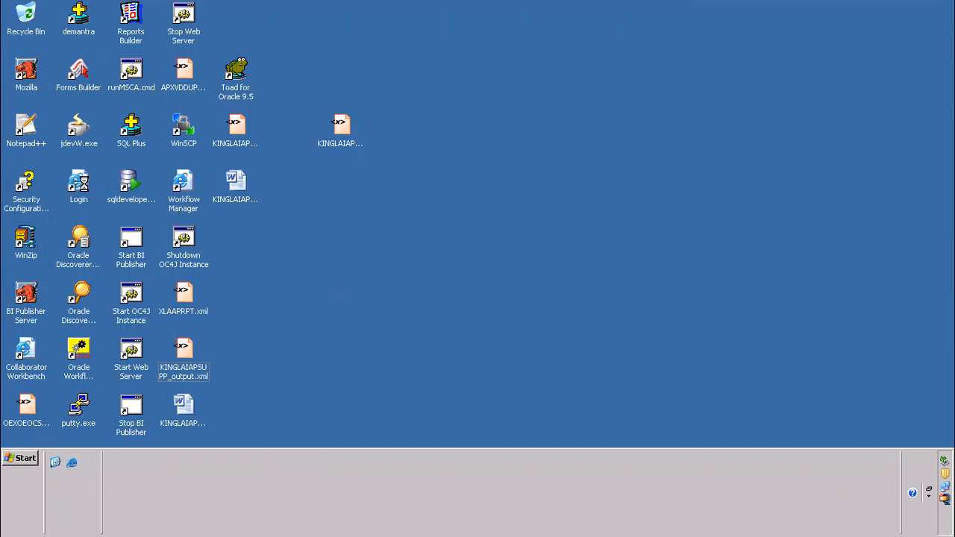
pyautogui.moveTo(579, 8)
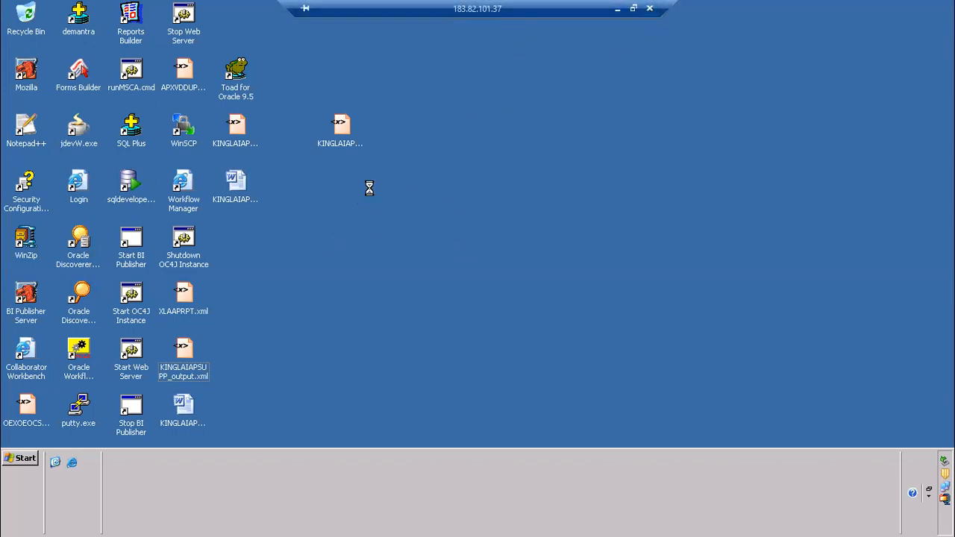
pyautogui.click(21, 458)
pyautogui.moveTo(482, 6)
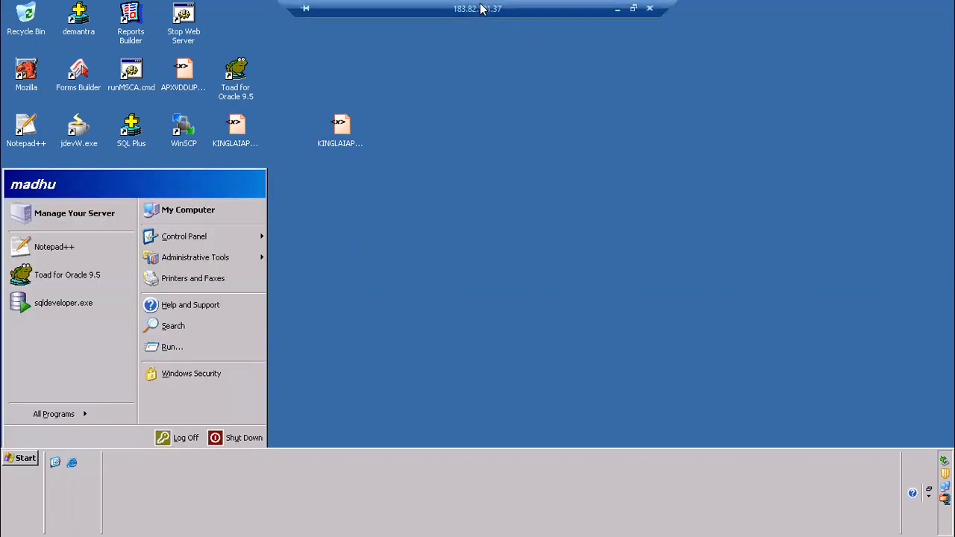
pyautogui.click(648, 11)
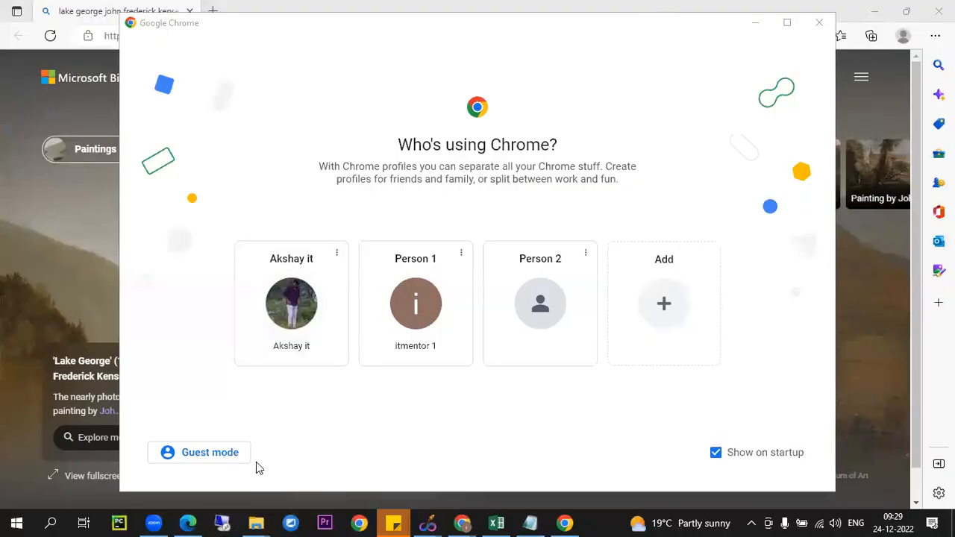
# Reconnect to the Windows Server, dismiss the logon error and re-enter the account password.
pyautogui.click(222, 522)
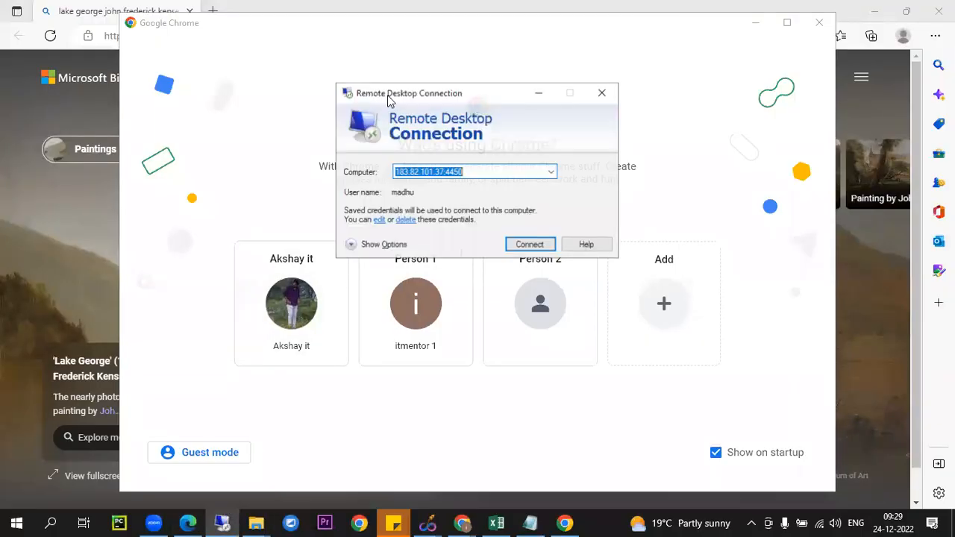
pyautogui.click(531, 245)
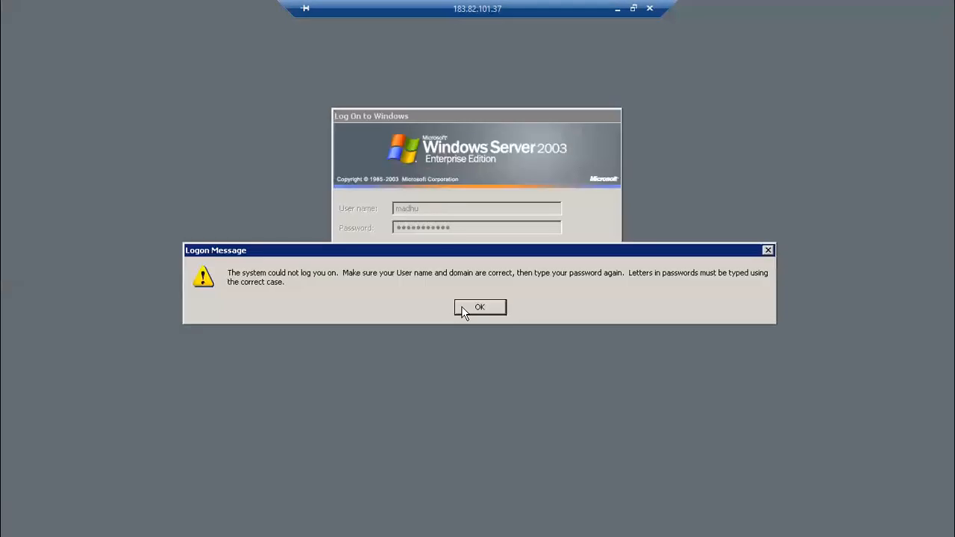
pyautogui.click(463, 307)
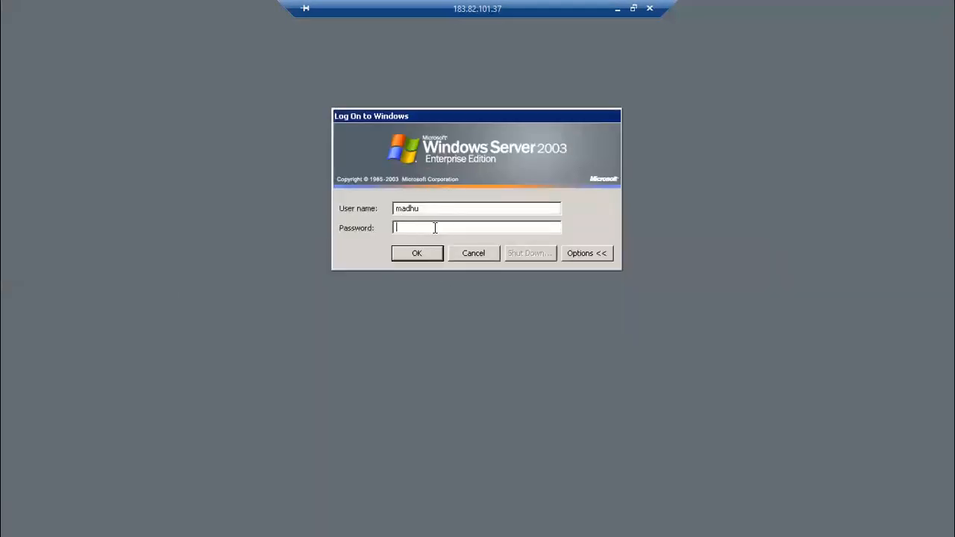
pyautogui.write('******')
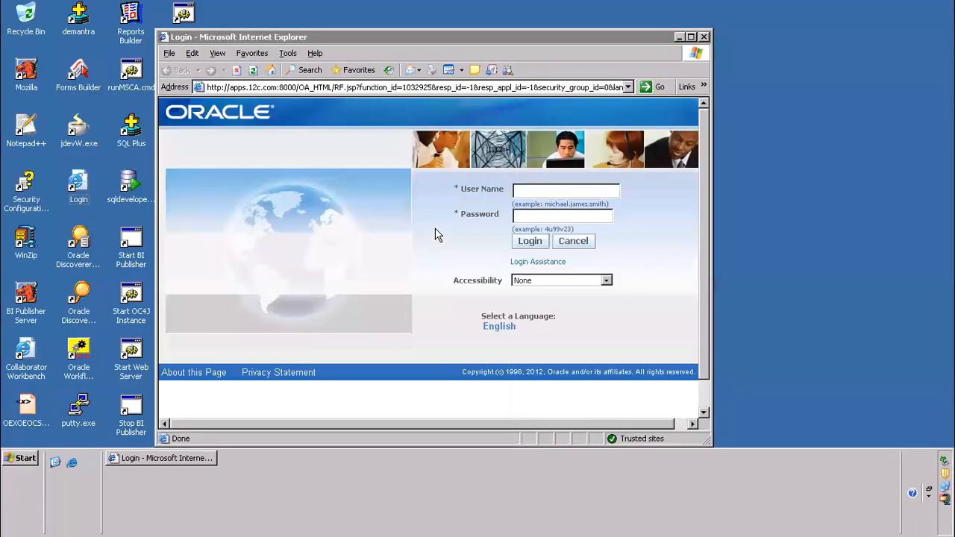
# Sign in to Oracle E-Business Suite with the user name and password.
pyautogui.click(533, 192)
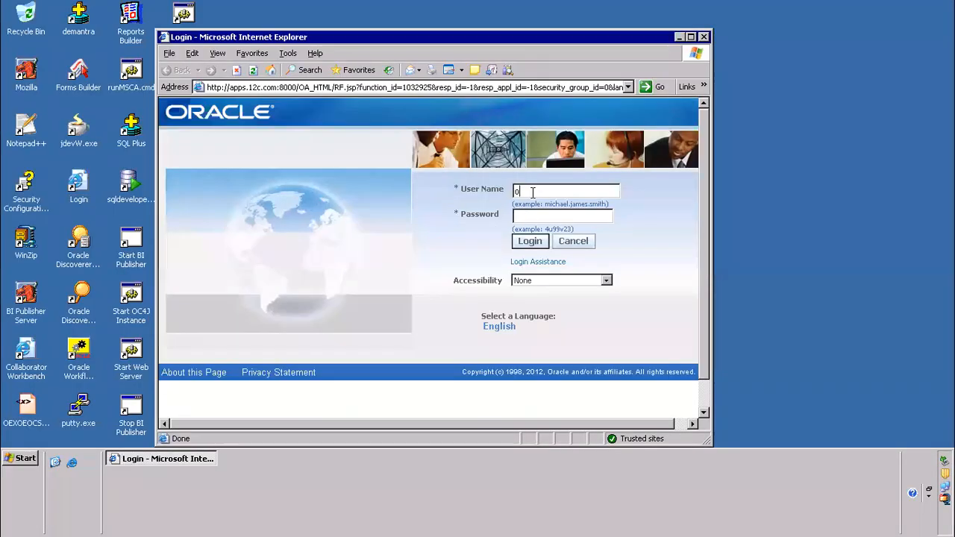
pyautogui.write('******')
pyautogui.press('Return')
pyautogui.click(538, 261)
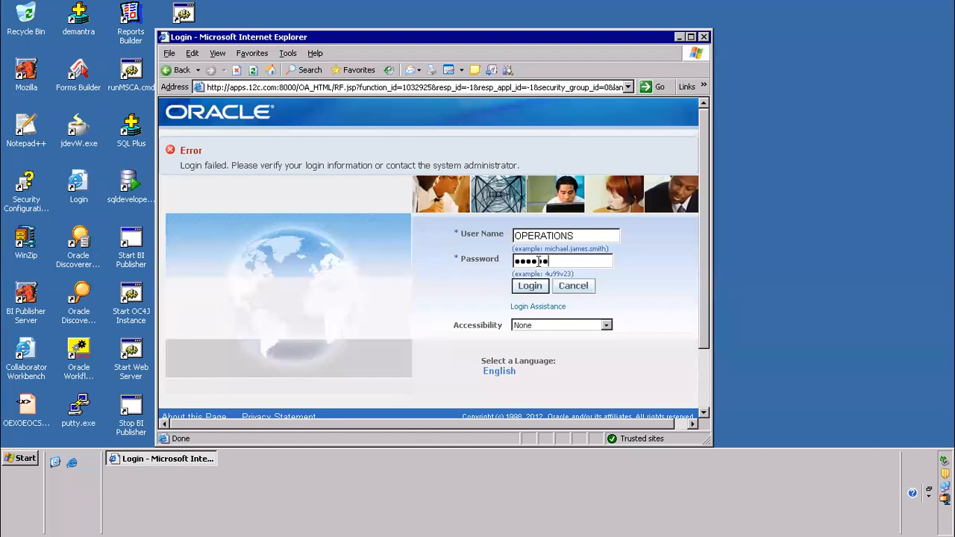
pyautogui.press('Return')
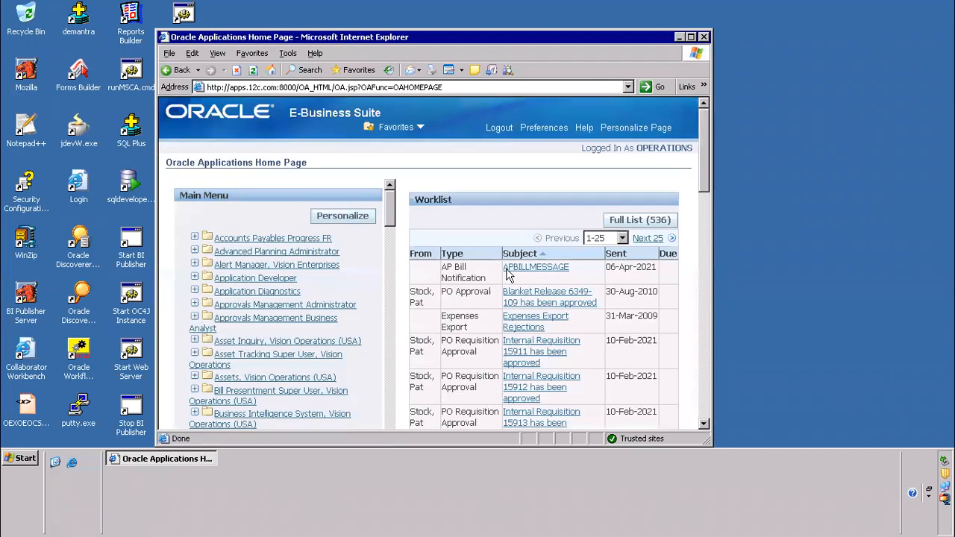
# Launch Alert Manager, Vision Enterprises Distribution List, then show the desktop.
pyautogui.click(280, 267)
pyautogui.click(250, 279)
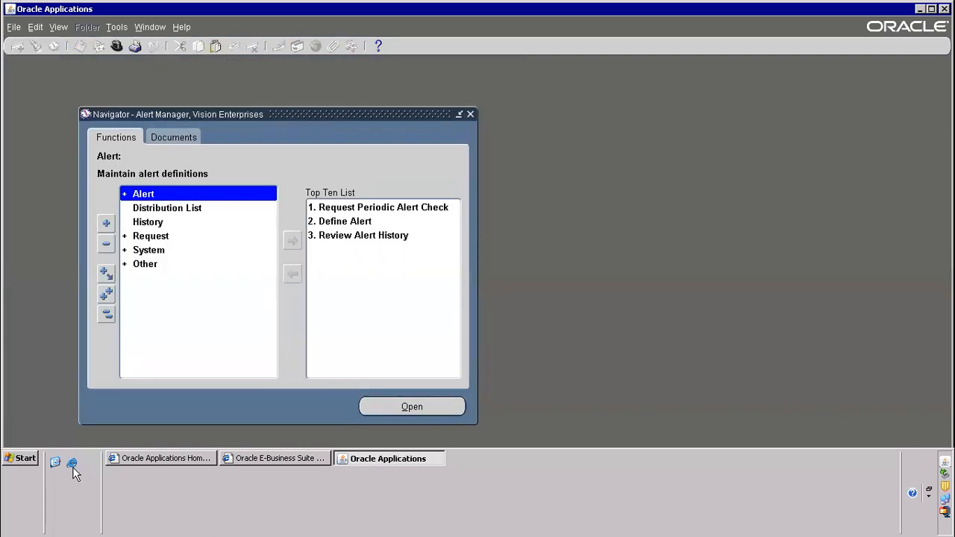
pyautogui.click(55, 463)
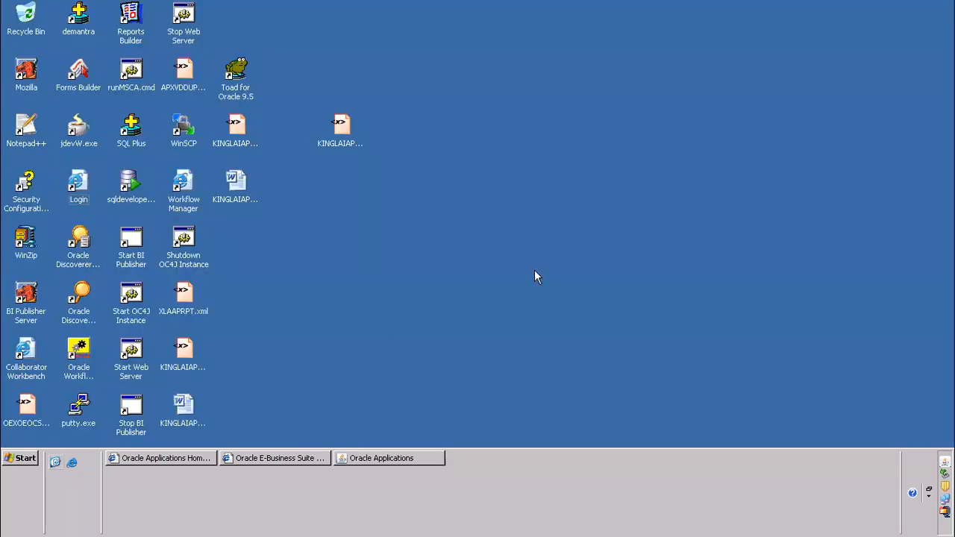
# In a new Notepad++ note, type '1) xml publisher developement & registrtion' and '2)'.
pyautogui.doubleClick(40, 139)
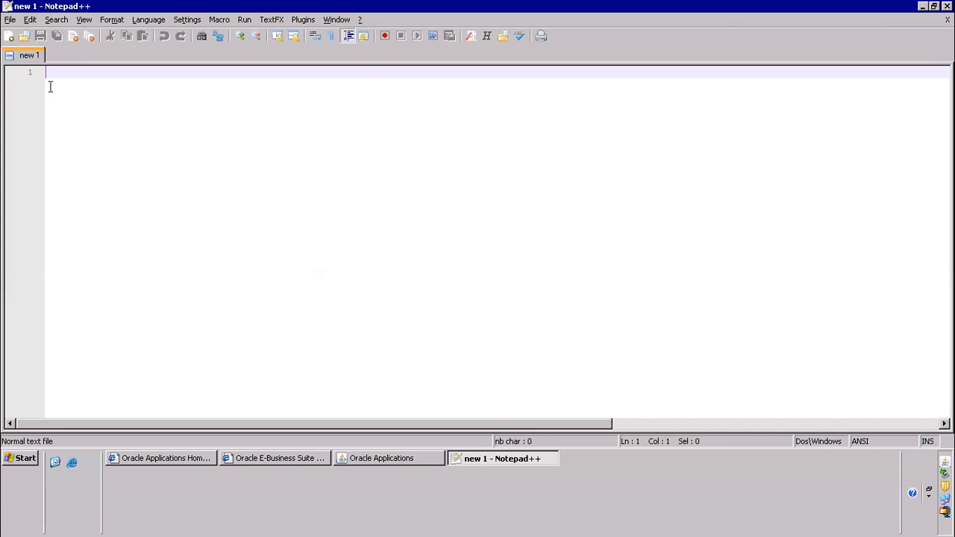
pyautogui.scroll(6, 352, 178)
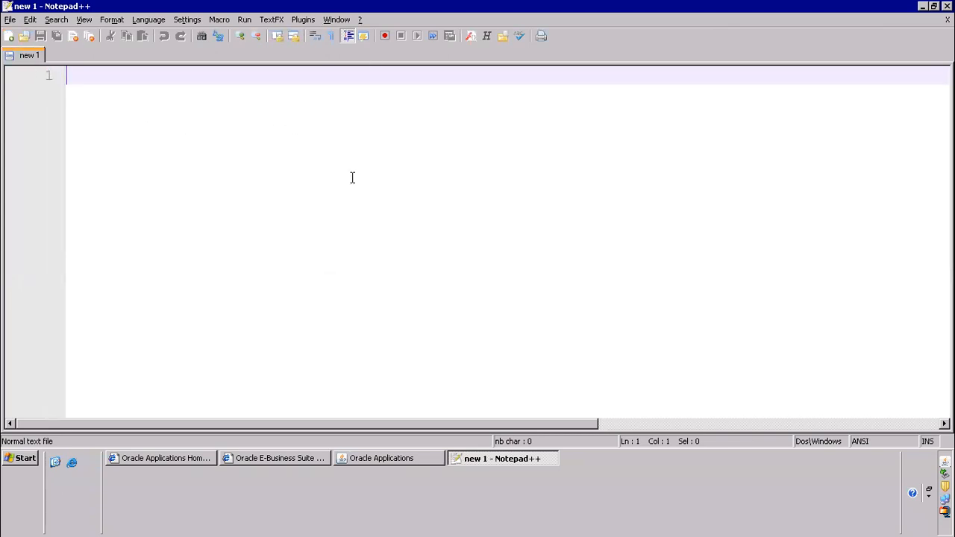
pyautogui.write('+++')
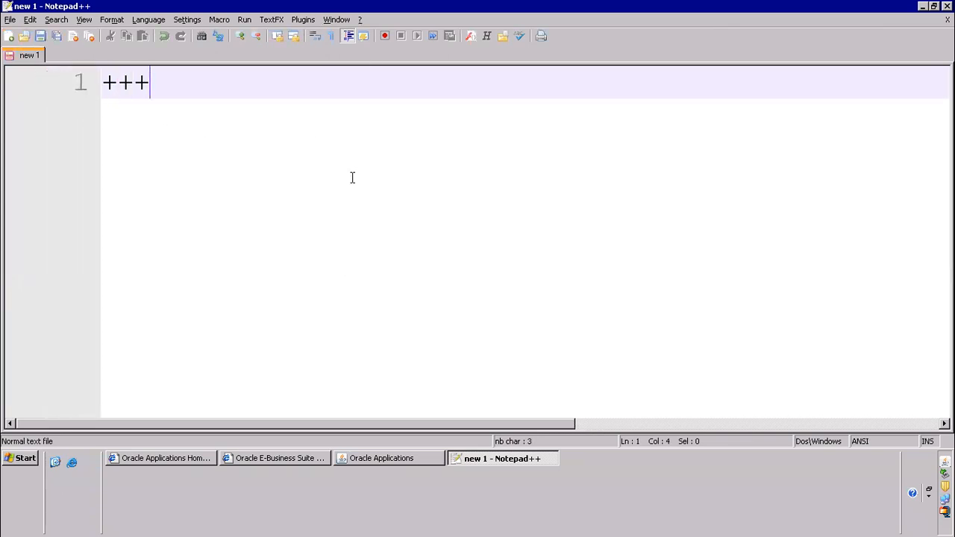
pyautogui.write('1)')
pyautogui.press('BackSpace')
pyautogui.press('BackSpace')
pyautogui.press('BackSpace')
pyautogui.press('BackSpace')
pyautogui.press('BackSpace')
pyautogui.press('BackSpace')
pyautogui.write('1) xml publisher ')
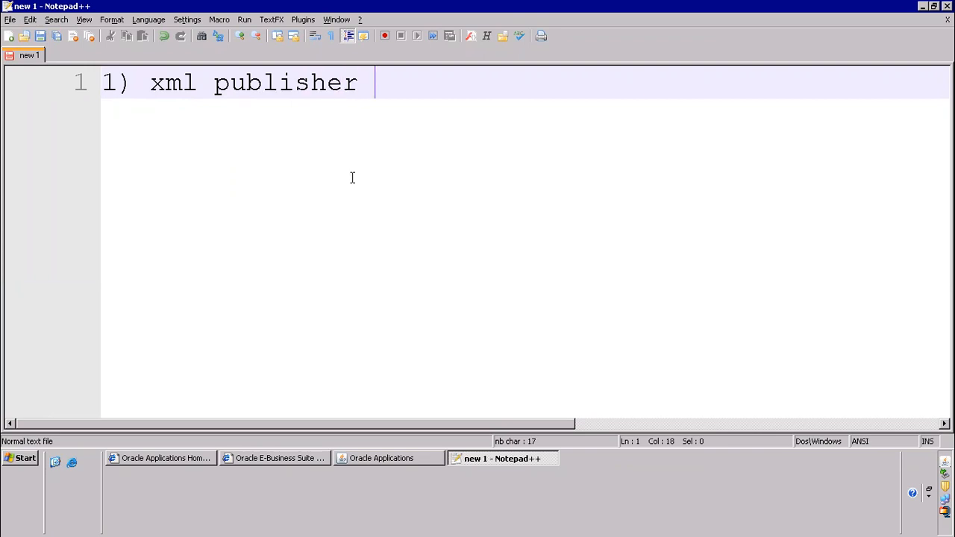
pyautogui.write('developemen')
pyautogui.press('BackSpace')
pyautogui.press('BackSpace')
pyautogui.write('ment a')
pyautogui.press('BackSpace')
pyautogui.write('& reg')
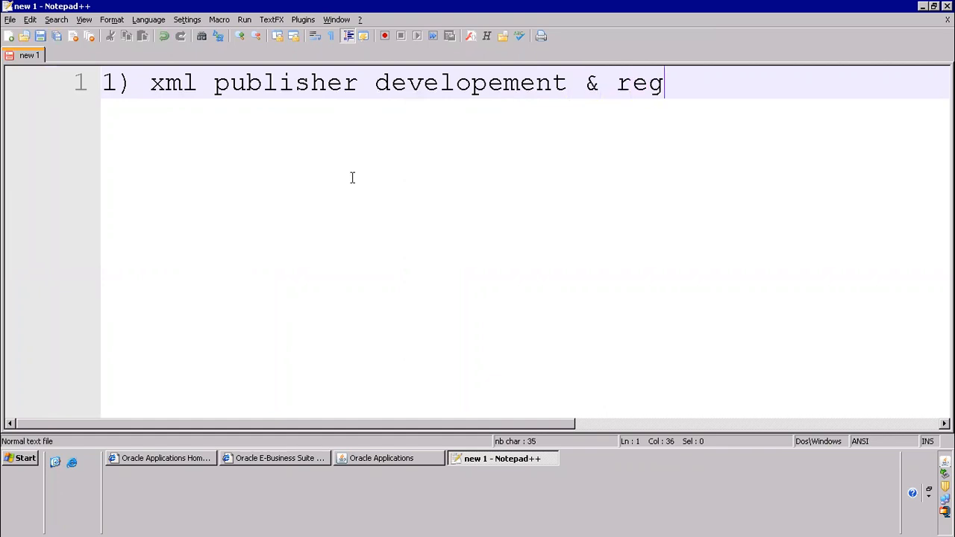
pyautogui.write('istrtion')
pyautogui.press('Return')
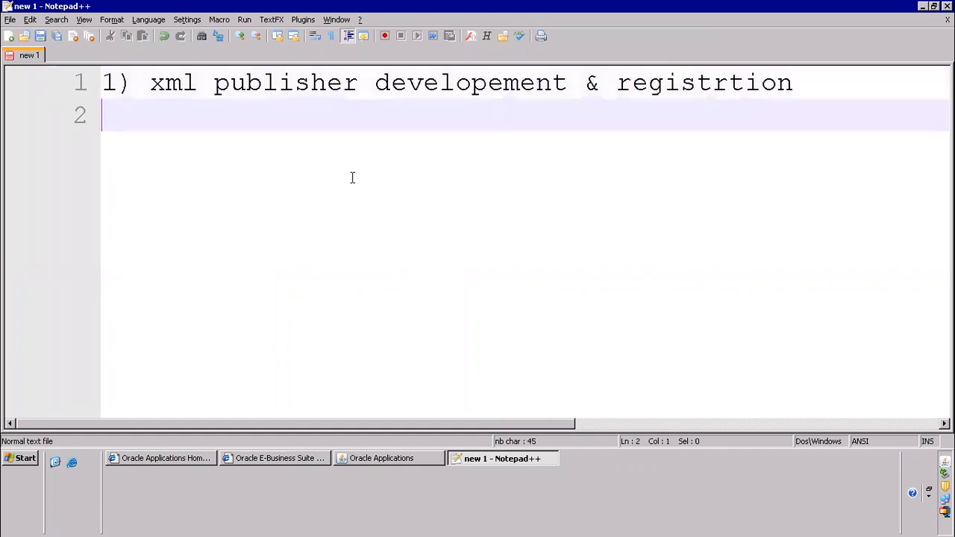
pyautogui.write('2)')
# Add a '----data template' sub-line under item 1.
pyautogui.press('Up')
pyautogui.press('End')
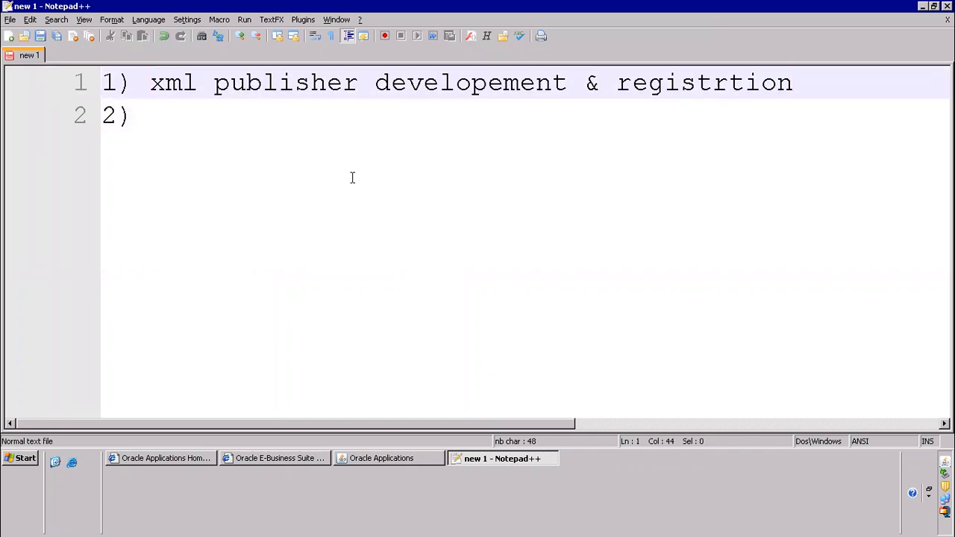
pyautogui.press('Return')
pyautogui.write('----data template')
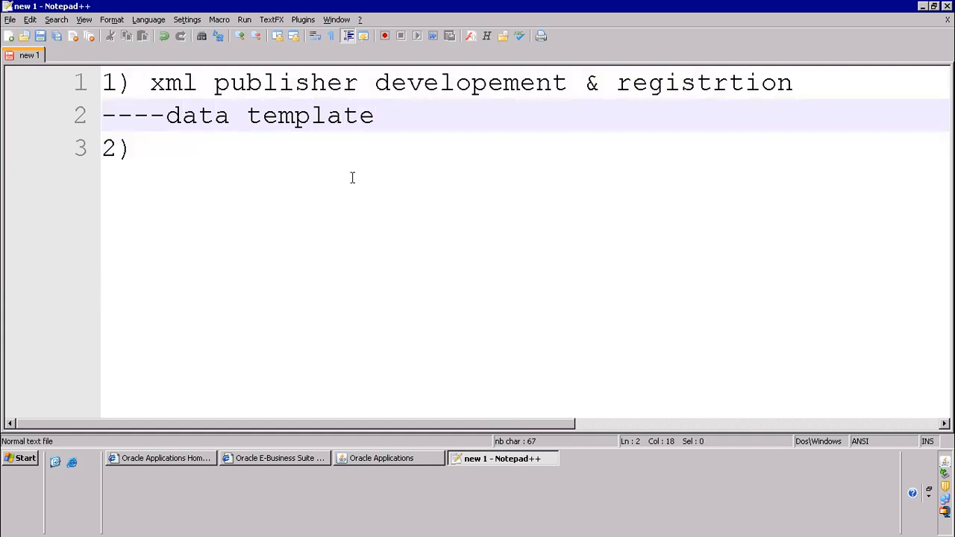
pyautogui.press('Down')
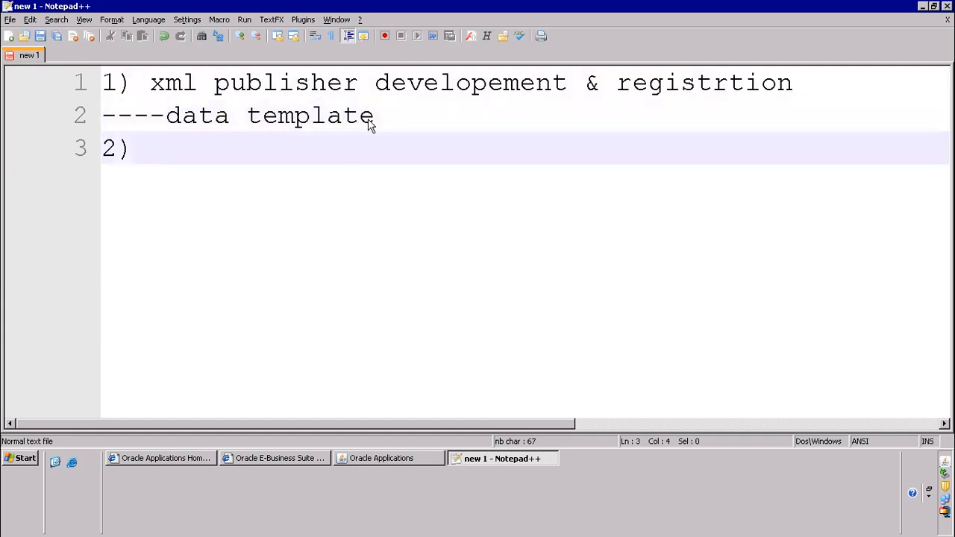
# Copy item 1's text after '2)', add '-- rDF reports' beneath, then show the desktop.
pyautogui.moveTo(150, 82); pyautogui.dragTo(797, 84)
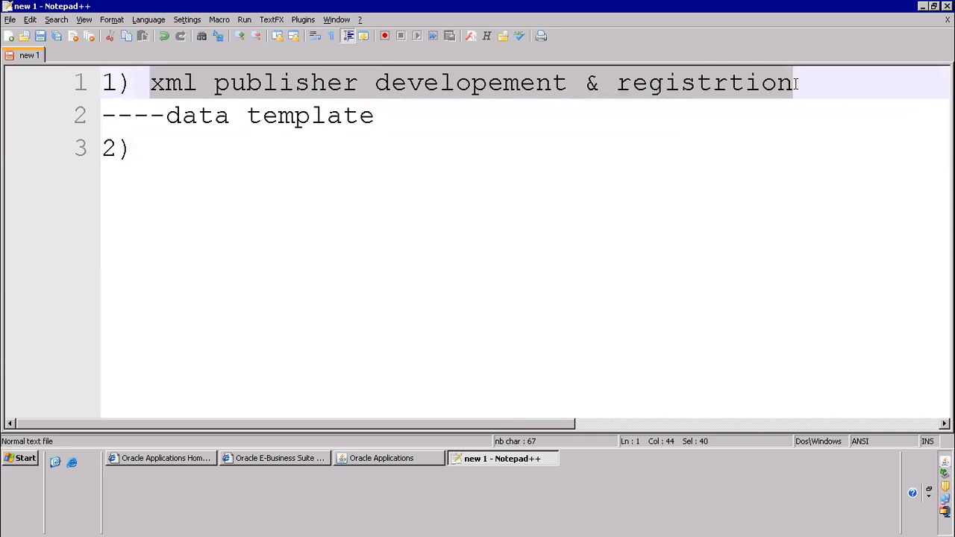
pyautogui.hotkey('ctrl', 'c')
pyautogui.click(234, 165)
pyautogui.hotkey('ctrl', 'v')
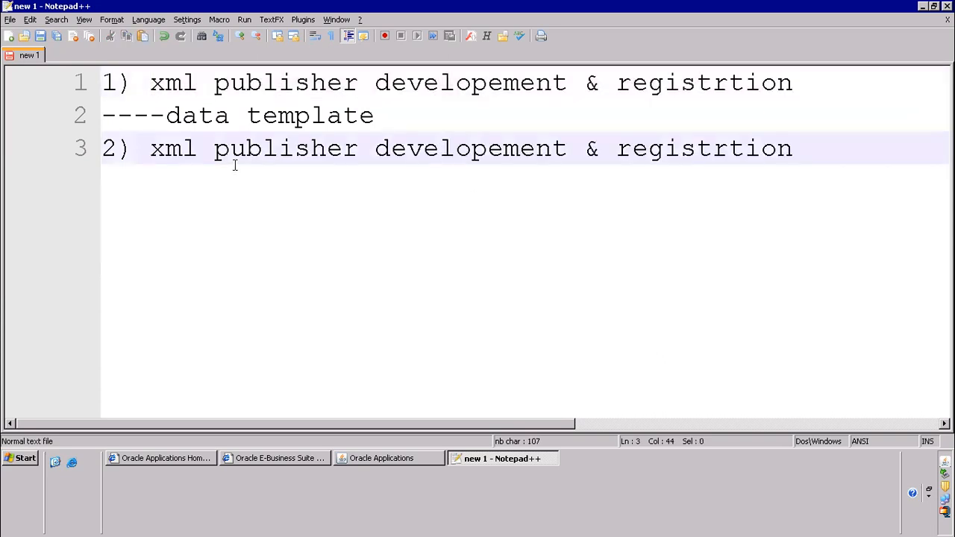
pyautogui.press('Return')
pyautogui.write('--')
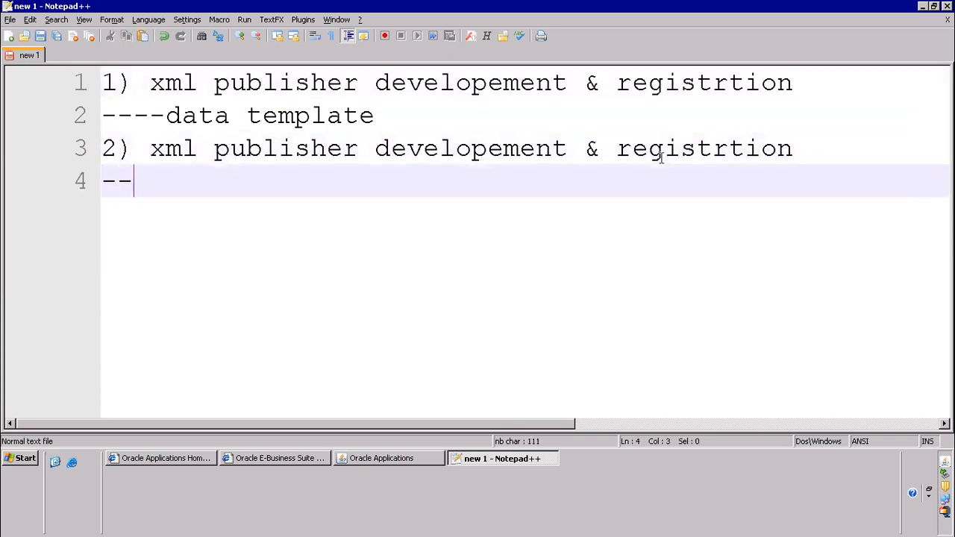
pyautogui.write(' rDF reports')
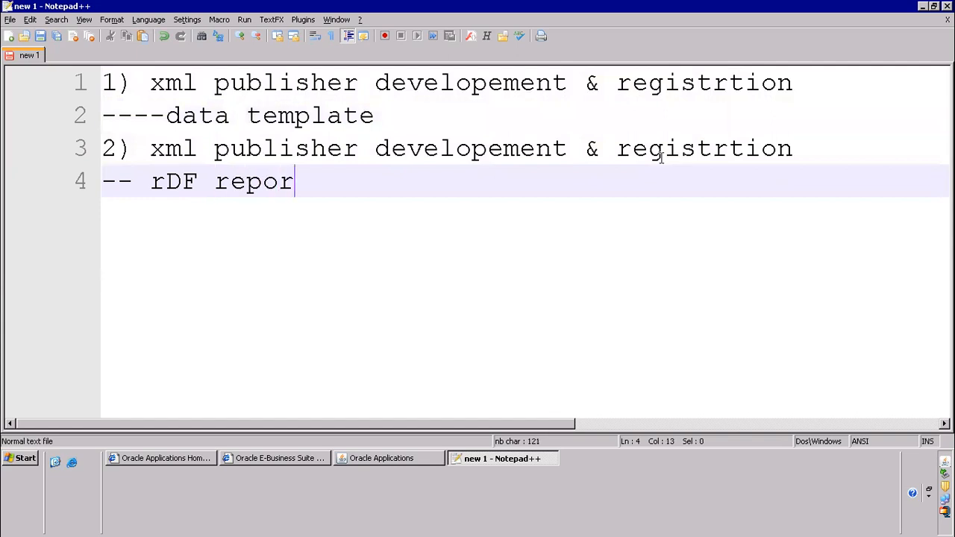
pyautogui.press('Return')
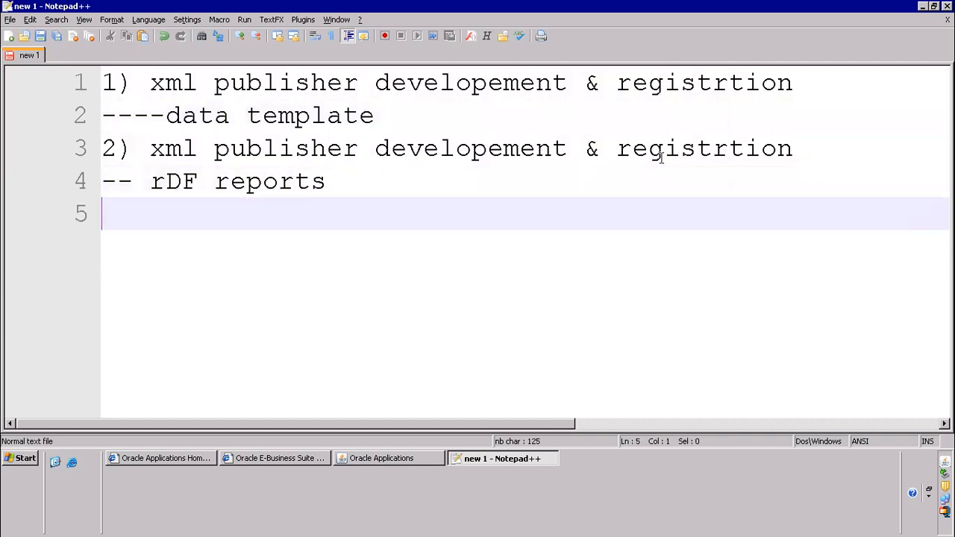
pyautogui.click(56, 463)
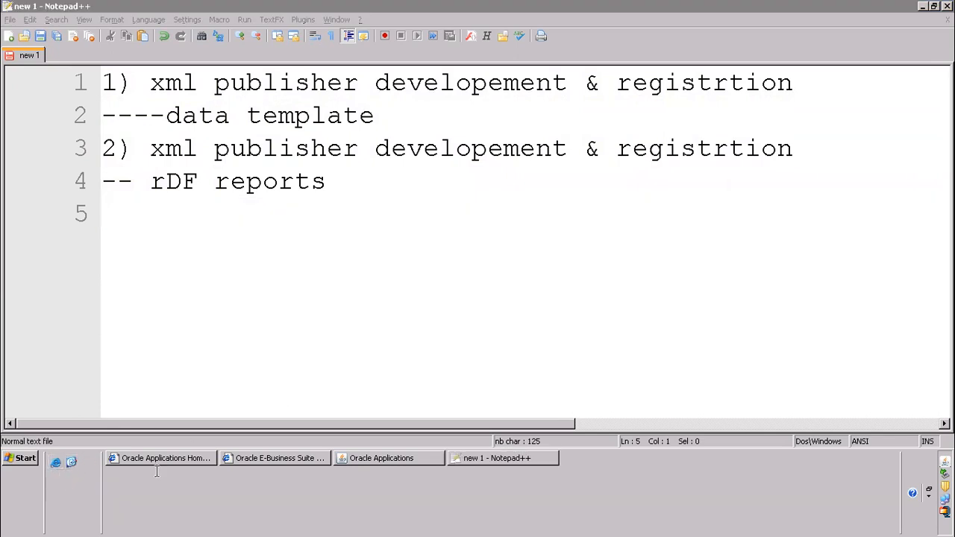
pyautogui.click(73, 461)
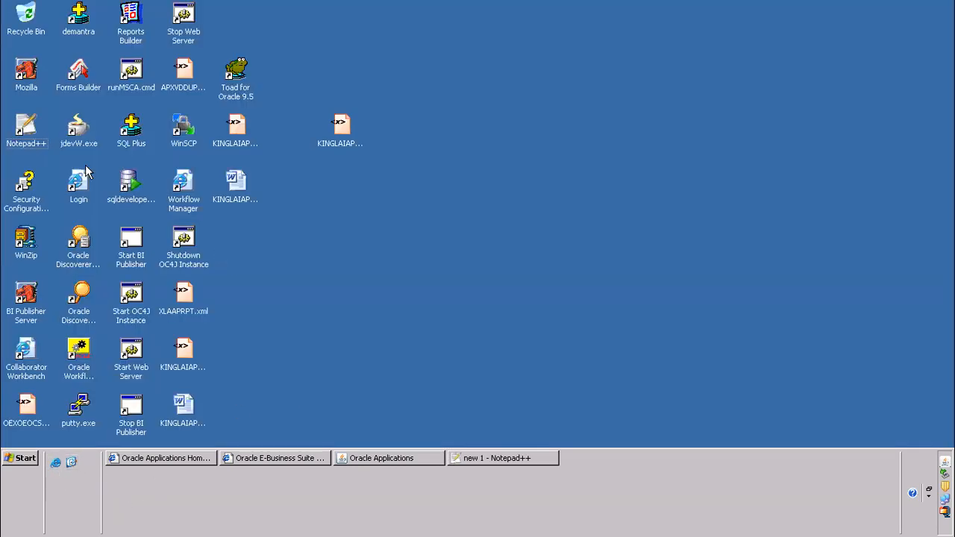
# Launch Oracle Reports Builder and start a new report connected to the database.
pyautogui.click(135, 27)
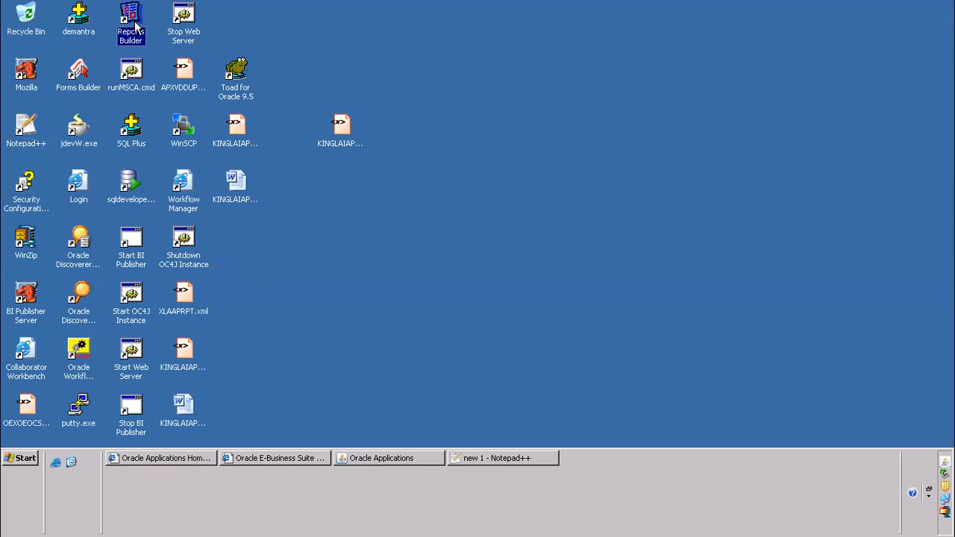
pyautogui.doubleClick(135, 26)
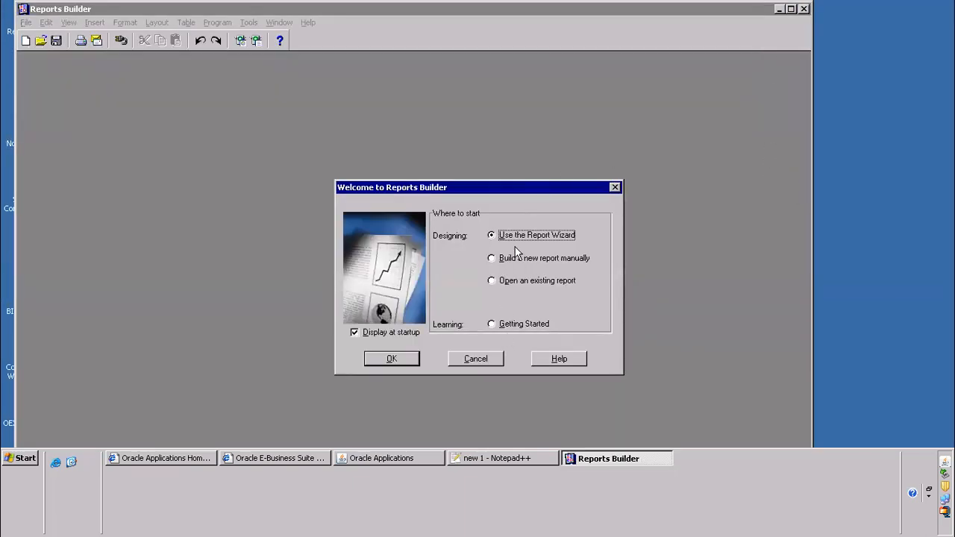
pyautogui.click(483, 362)
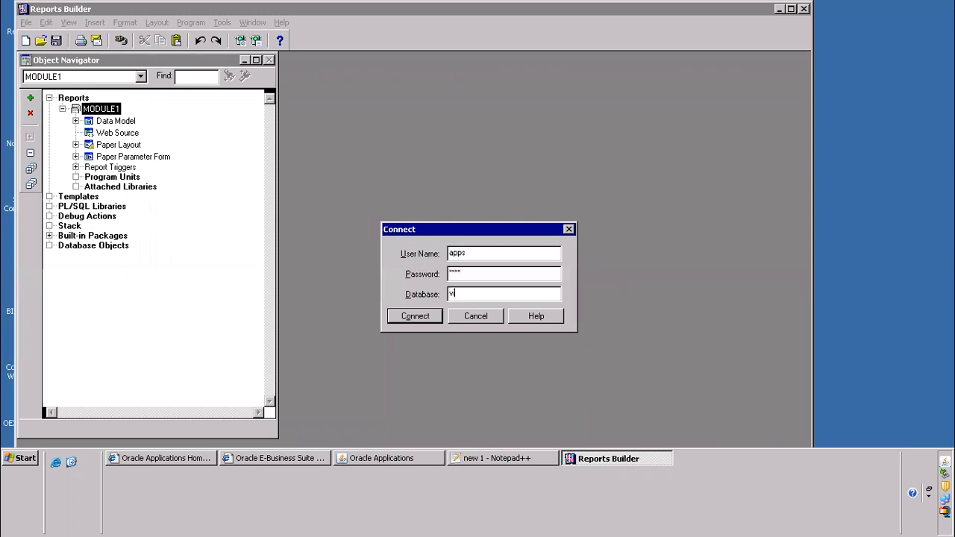
pyautogui.press('Return')
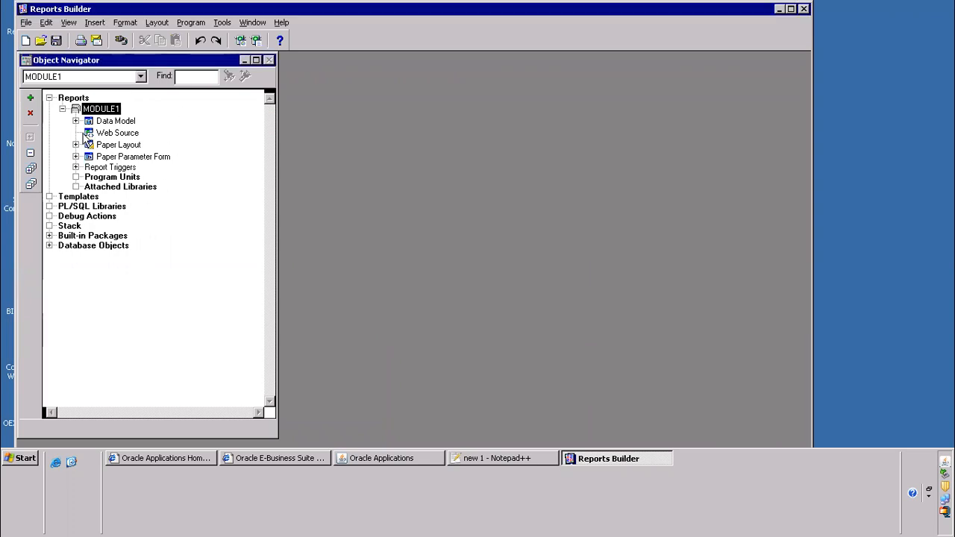
# Open the Data Model and place a new SQL Query on the canvas, then show the desktop.
pyautogui.click(115, 121)
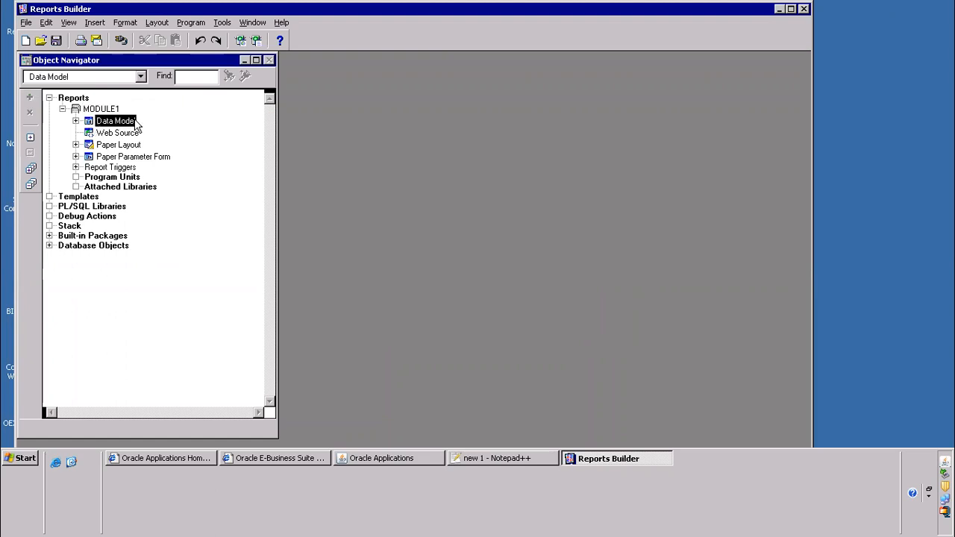
pyautogui.click(119, 145)
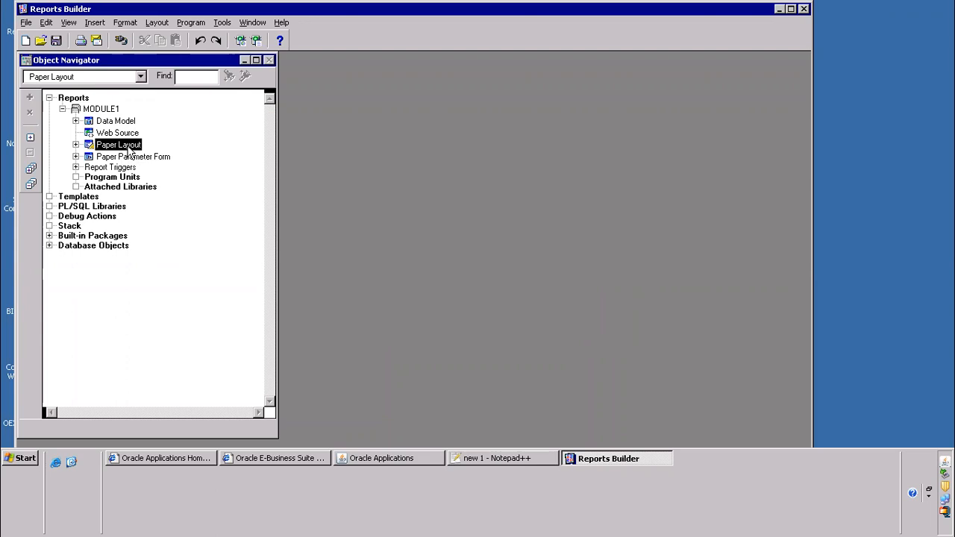
pyautogui.doubleClick(90, 122)
pyautogui.click(90, 146)
pyautogui.click(229, 160)
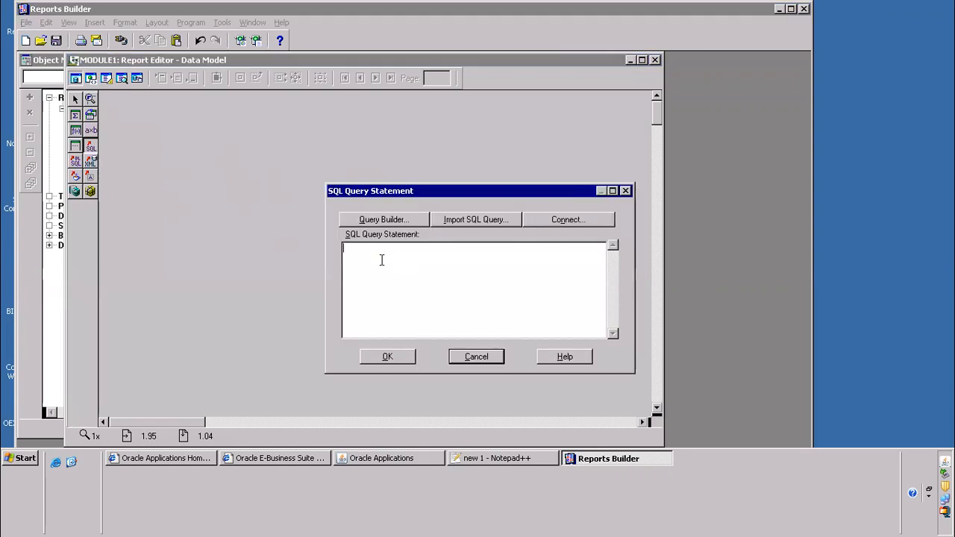
pyautogui.click(55, 462)
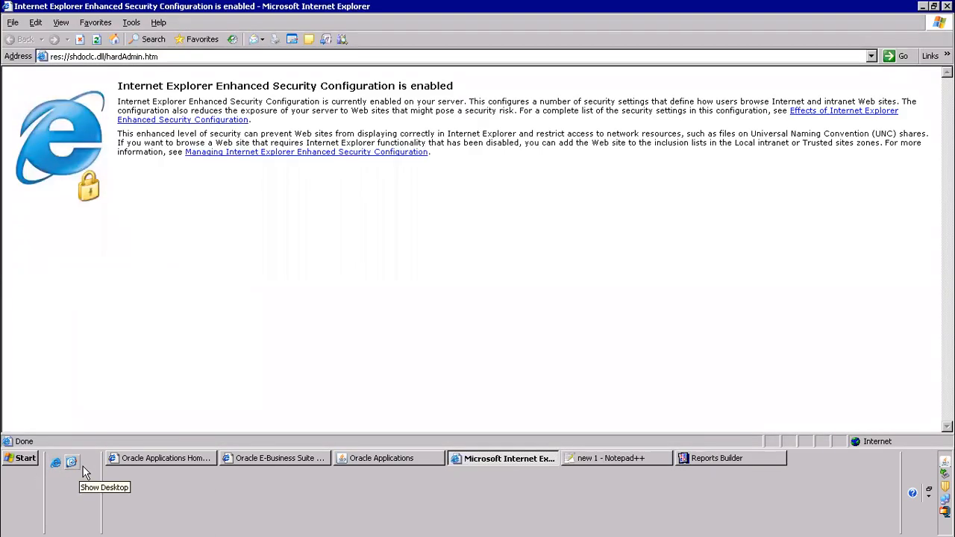
pyautogui.click(74, 463)
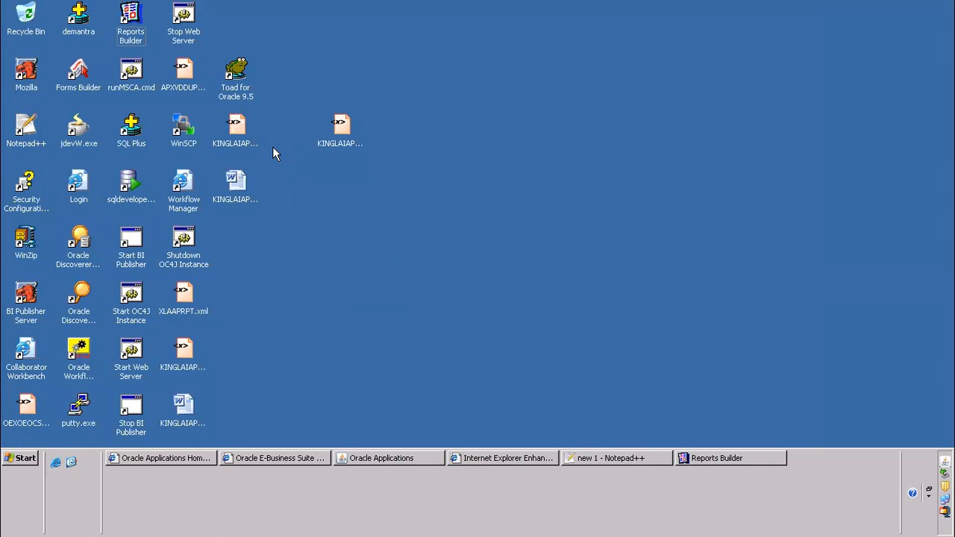
# Open KINGLAIAPSUPP2.xml in Notepad++ via Edit with Notepad++.
pyautogui.click(246, 128)
pyautogui.rightClick(243, 128)
pyautogui.click(658, 185)
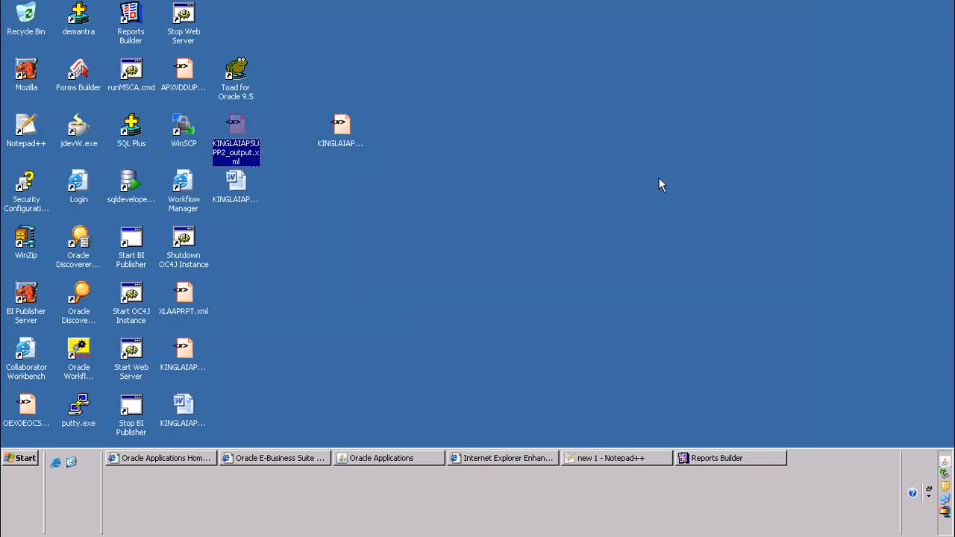
pyautogui.click(340, 132)
pyautogui.rightClick(340, 132)
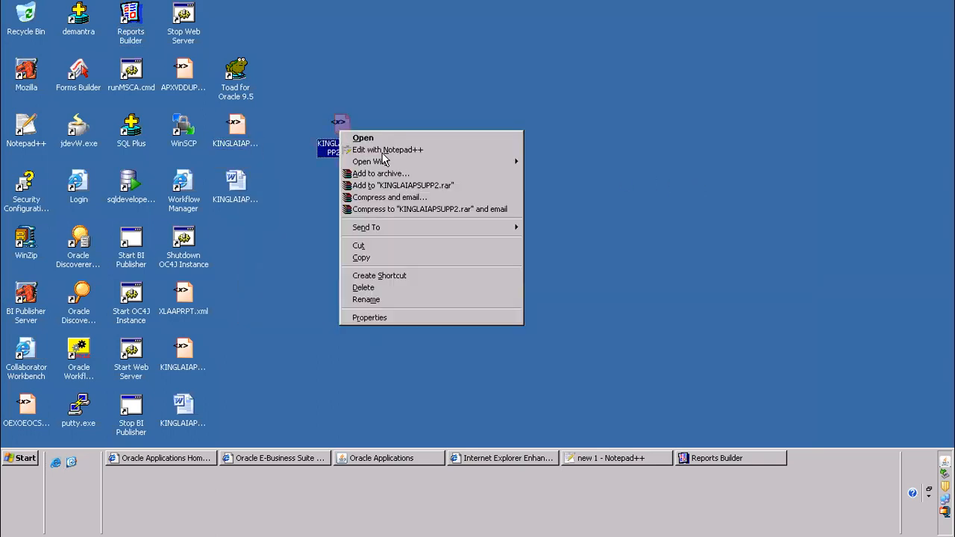
pyautogui.click(415, 150)
pyautogui.scroll(-6, 476, 230)
pyautogui.scroll(2, 477, 228)
pyautogui.scroll(2, 269, 180)
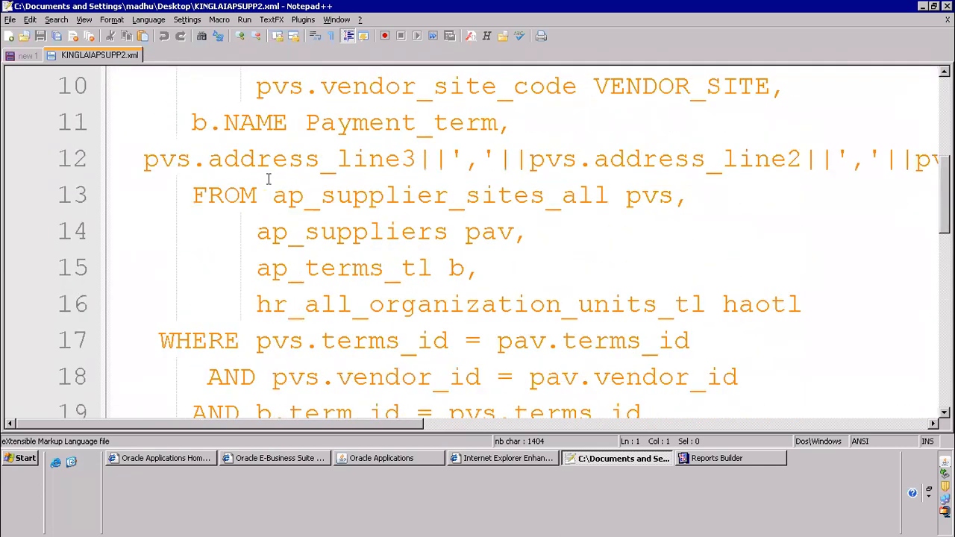
# Select the SQL query from SELECT through the closing ]]>, then launch Toad for Oracle 9.5.
pyautogui.moveTo(385, 119); pyautogui.dragTo(597, 125)
pyautogui.moveTo(847, 124); pyautogui.dragTo(672, 159)
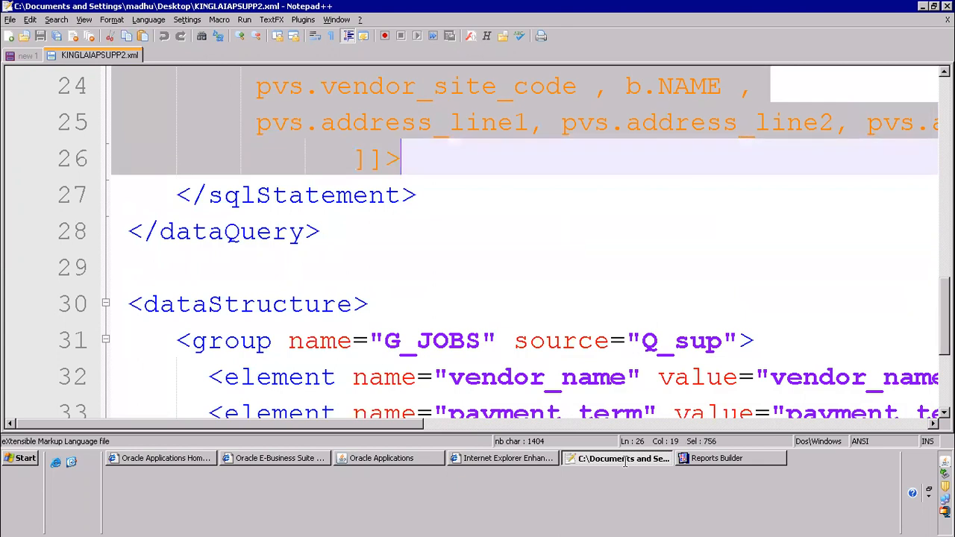
pyautogui.click(76, 464)
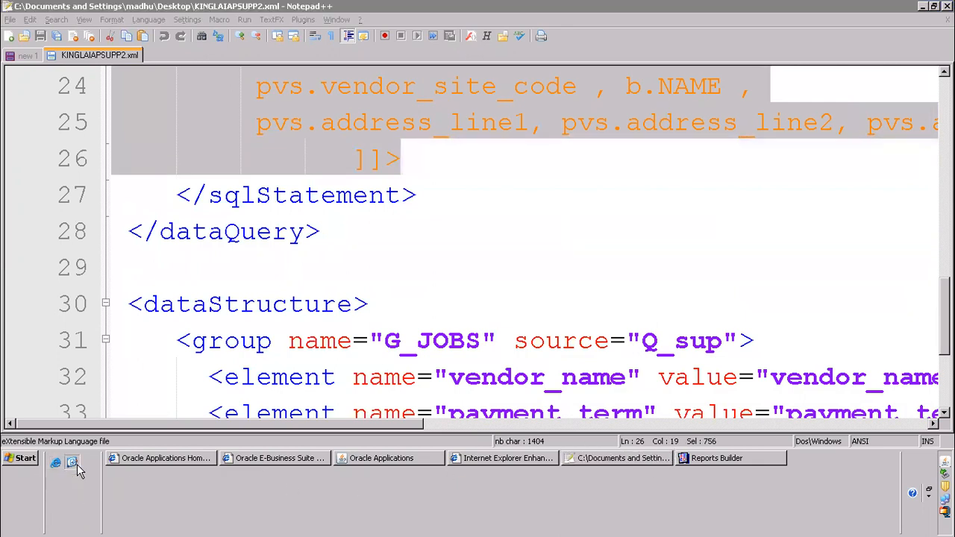
pyautogui.doubleClick(235, 75)
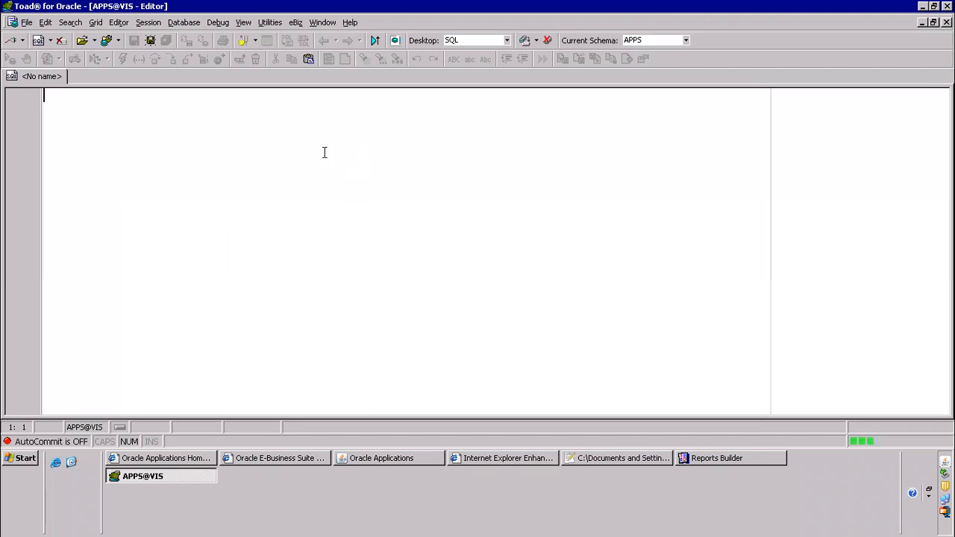
# Paste the supplier query into Toad, delete the trailing ]]> and run it with F9.
pyautogui.hotkey('ctrl', 'v')
pyautogui.moveTo(239, 360); pyautogui.dragTo(143, 360)
pyautogui.press('Delete')
pyautogui.click(317, 201)
pyautogui.press('F9')
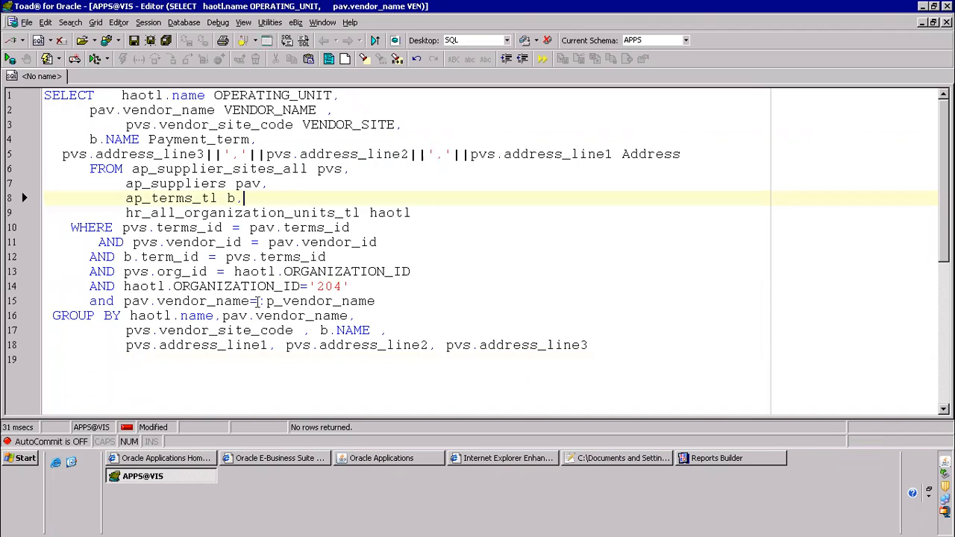
# In a new PL/SQL editor tab, clear the ORA-00933 error by removing ]]> and rerun.
pyautogui.click(277, 214)
pyautogui.rightClick(46, 75)
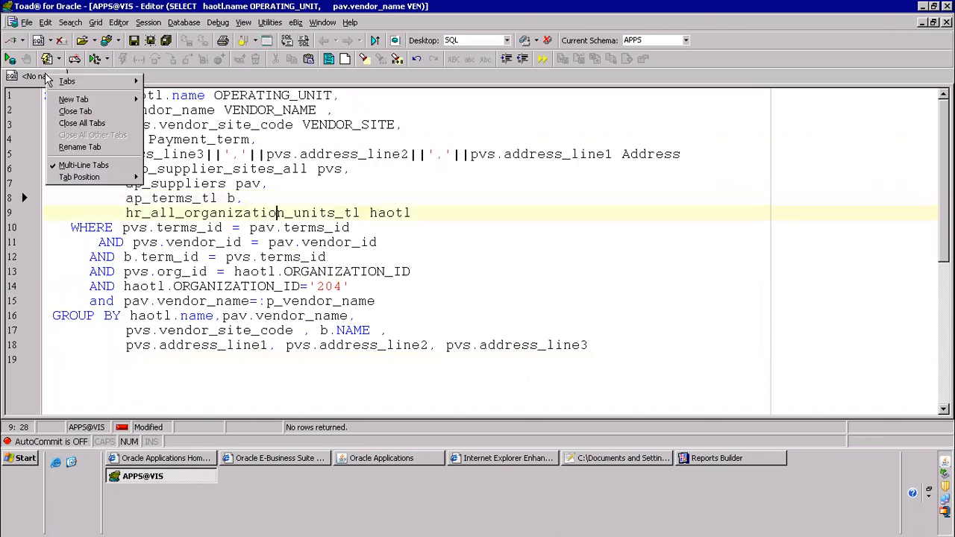
pyautogui.moveTo(102, 100)
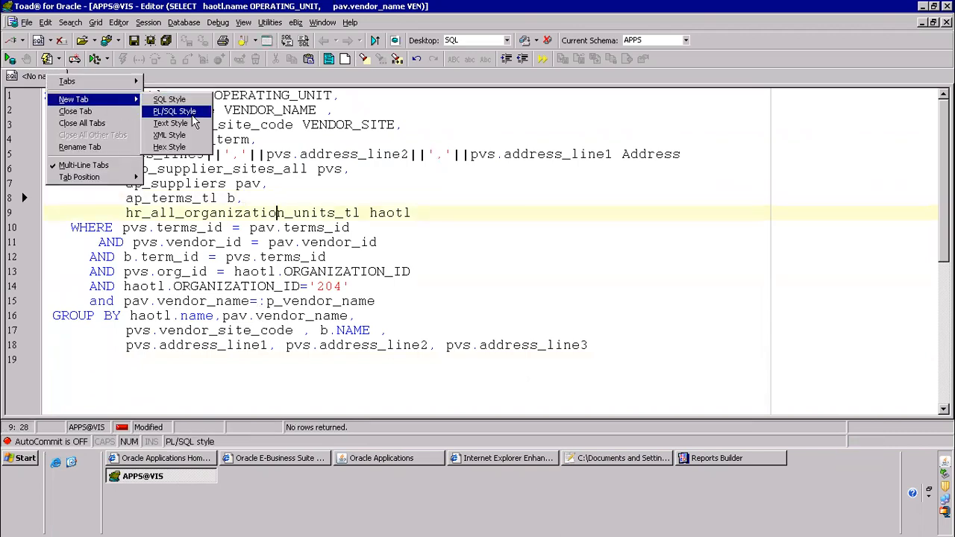
pyautogui.click(179, 112)
pyautogui.press('F9')
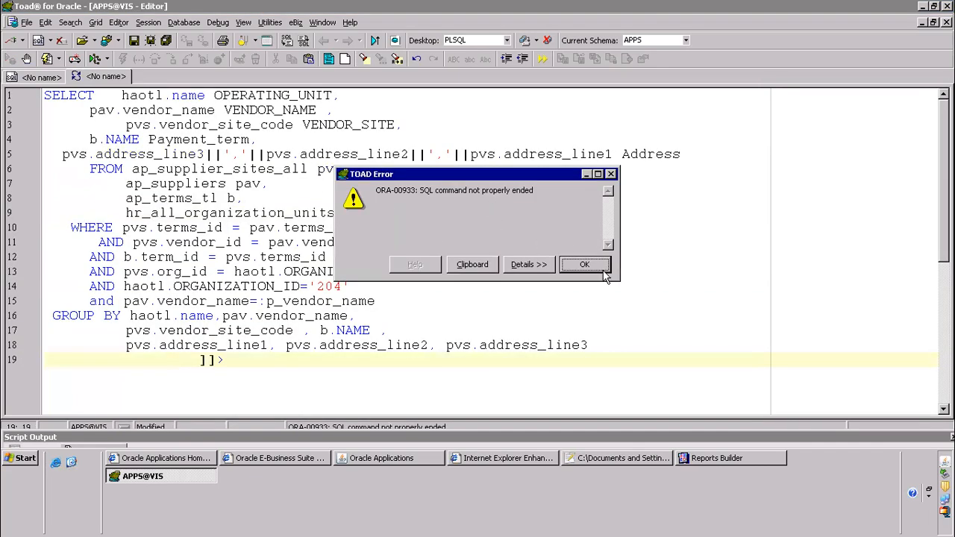
pyautogui.click(585, 265)
pyautogui.moveTo(225, 359); pyautogui.dragTo(139, 359)
pyautogui.press('Delete')
pyautogui.click(296, 242)
pyautogui.press('F9')
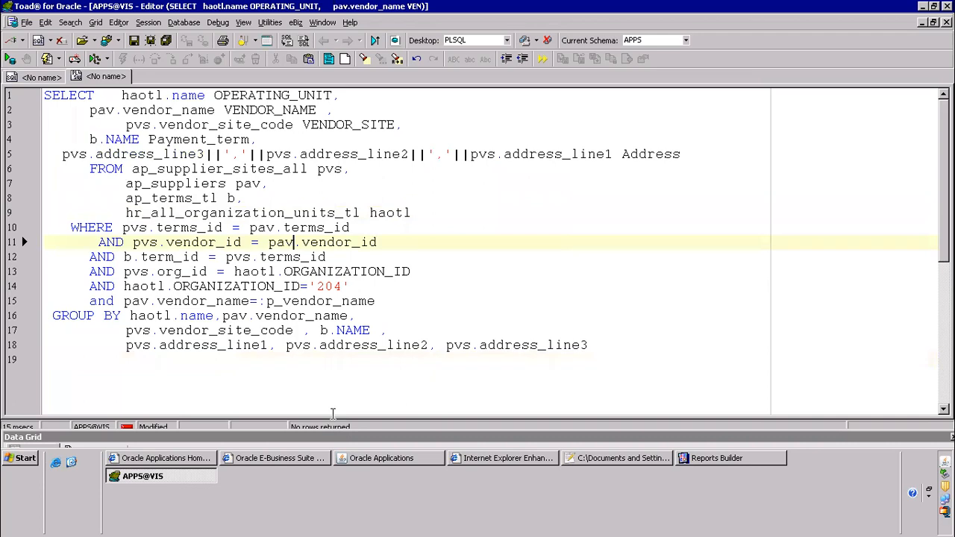
# Comment out the vendor name filter with '--', rerun the query and enlarge the results area.
pyautogui.click(276, 346)
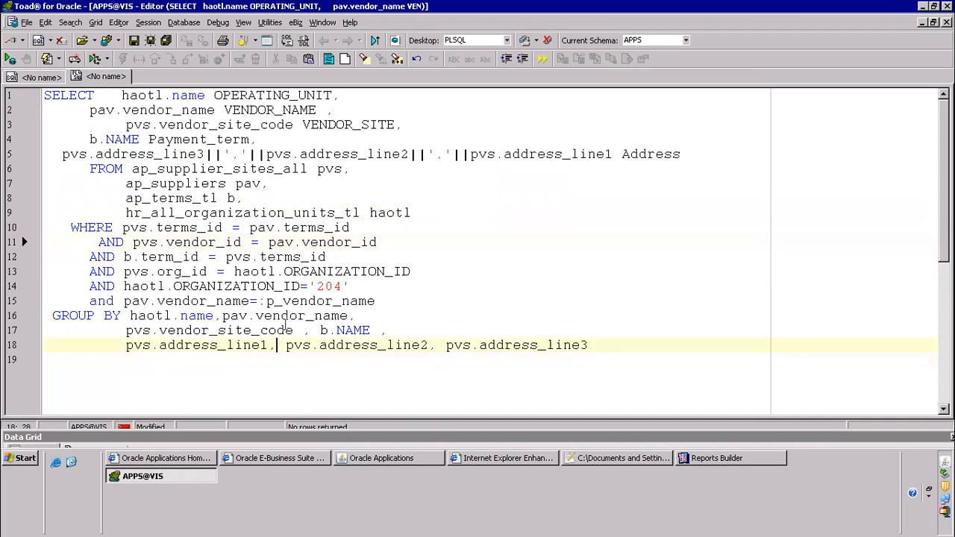
pyautogui.press('F9')
pyautogui.click(345, 227)
pyautogui.click(91, 301)
pyautogui.write('--')
pyautogui.hotkey('ctrl', 'Return')
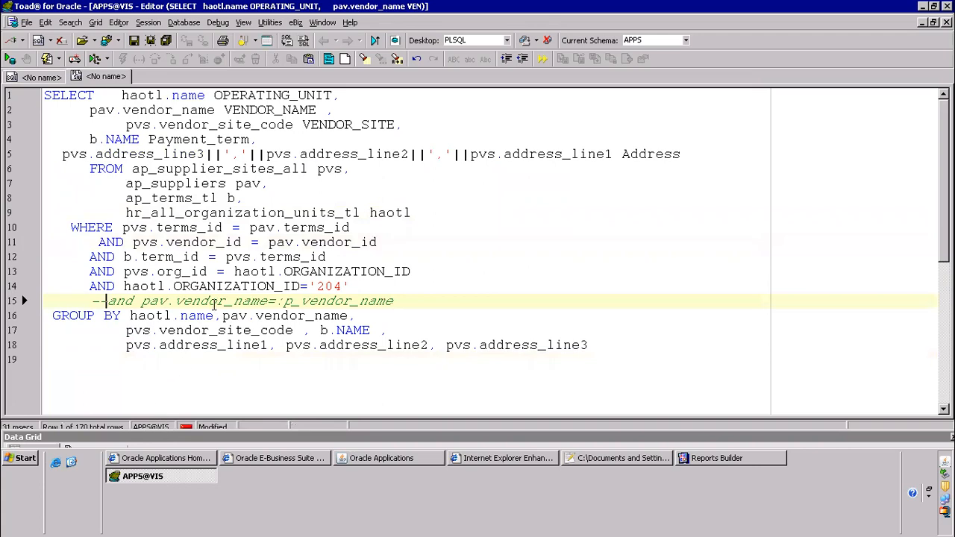
pyautogui.hotkey('shift', 'F2')
pyautogui.click(284, 179)
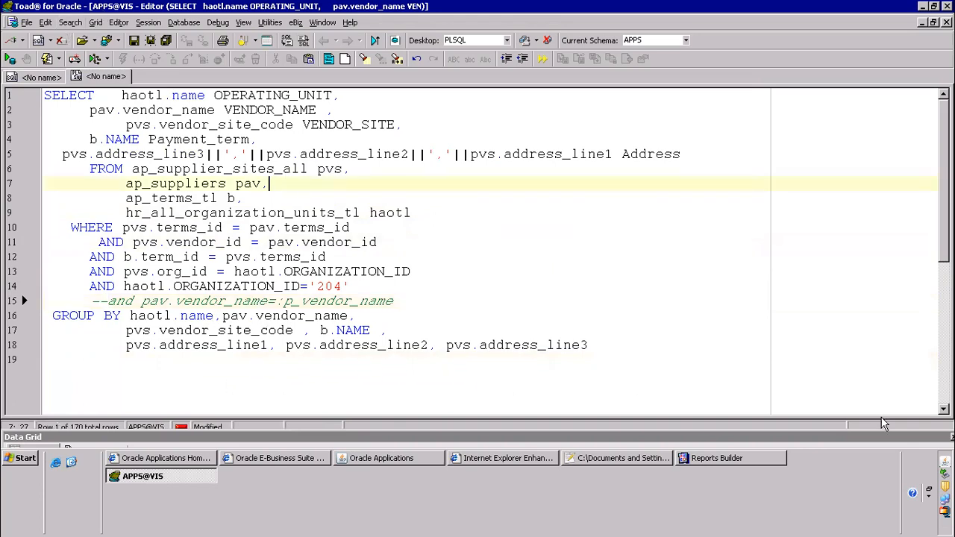
pyautogui.moveTo(887, 434); pyautogui.dragTo(888, 254)
# Expand the Data Grid and confirm via Record Count that the query returns 170 records.
pyautogui.click(207, 139)
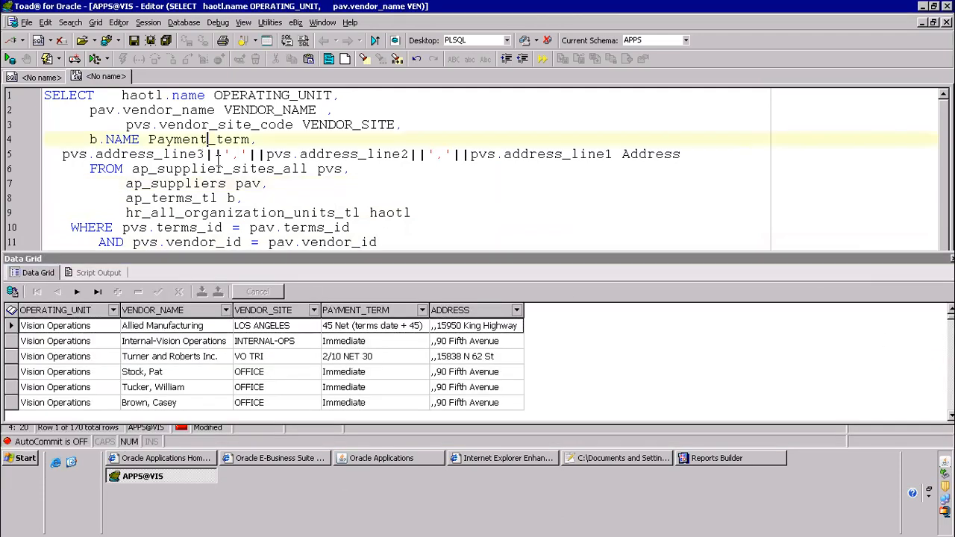
pyautogui.click(215, 392)
pyautogui.rightClick(215, 396)
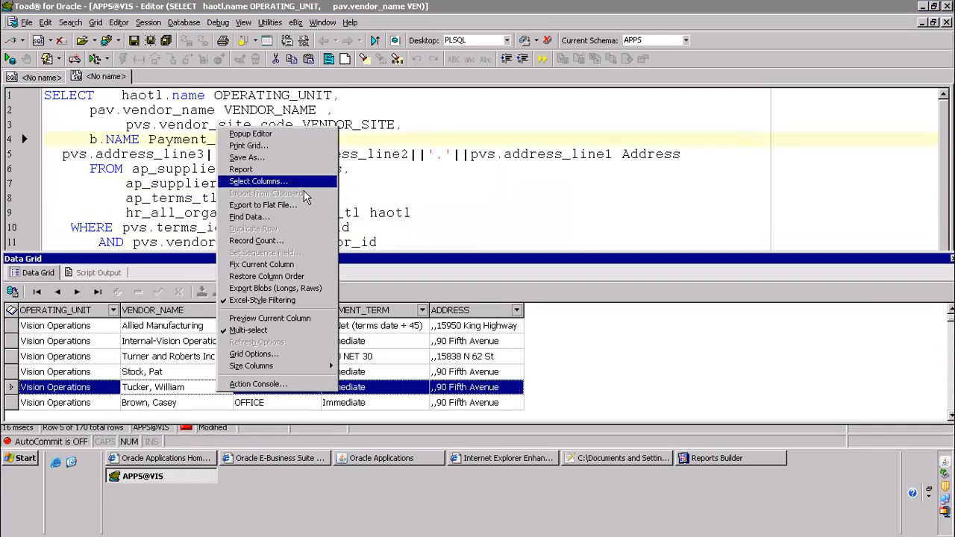
pyautogui.click(310, 242)
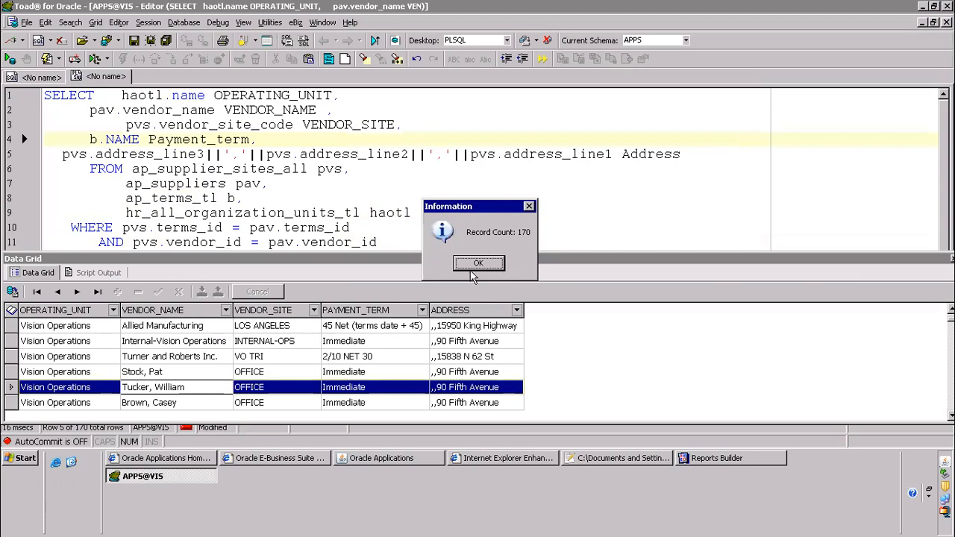
pyautogui.click(481, 264)
# Select all the query text and switch back to Reports Builder.
pyautogui.click(300, 170)
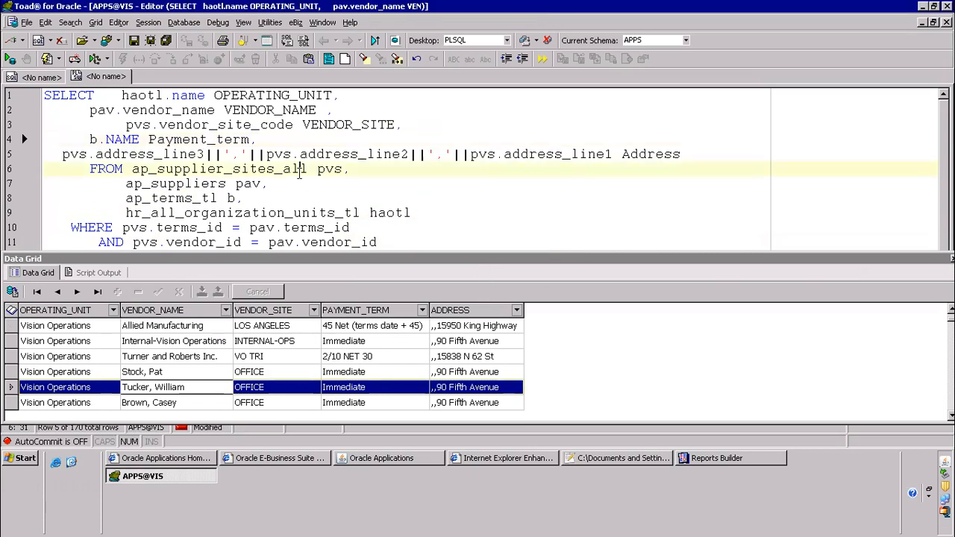
pyautogui.hotkey('ctrl', 'a')
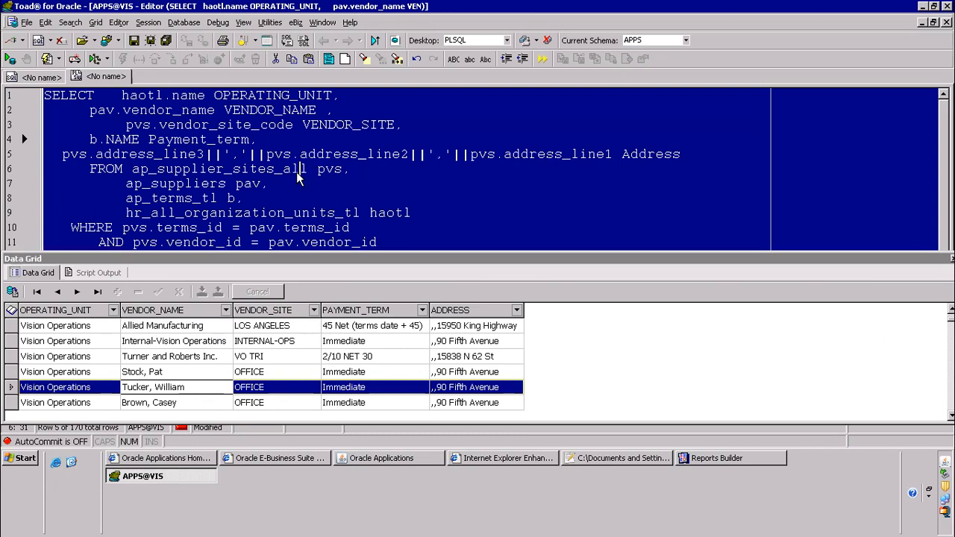
pyautogui.click(737, 465)
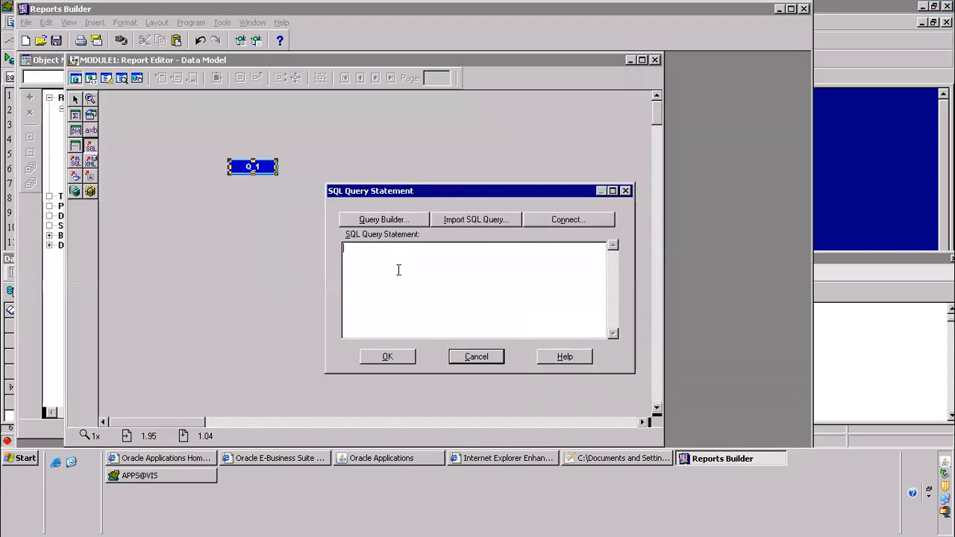
# Paste the supplier SQL to create Q_1 with group G_OPERATING_UNIT, then show the Paper Layout maximised.
pyautogui.hotkey('ctrl', 'v')
pyautogui.click(388, 357)
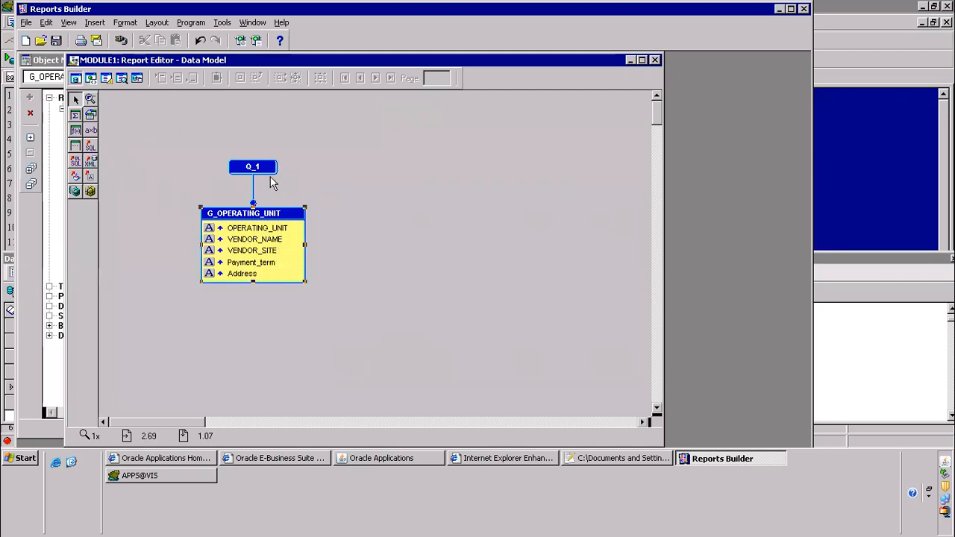
pyautogui.click(106, 79)
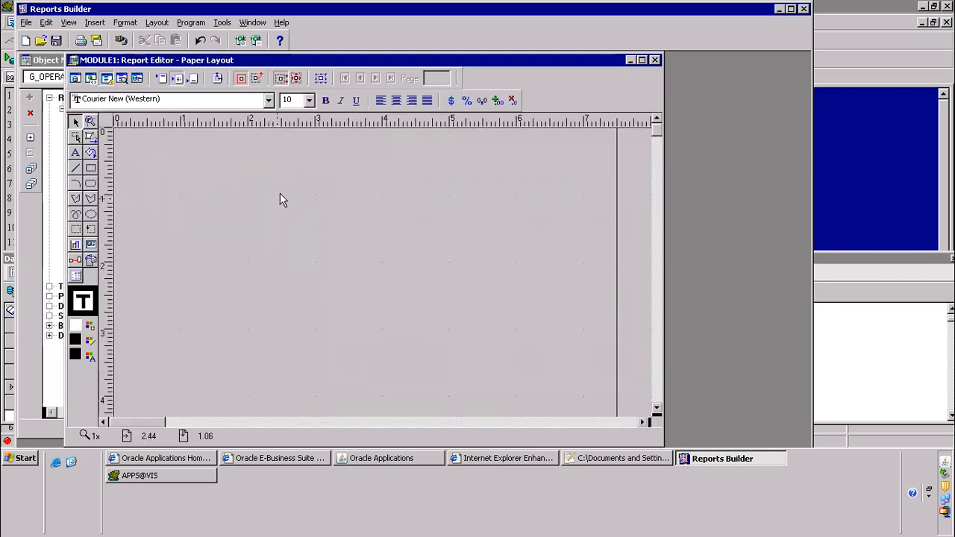
pyautogui.click(642, 60)
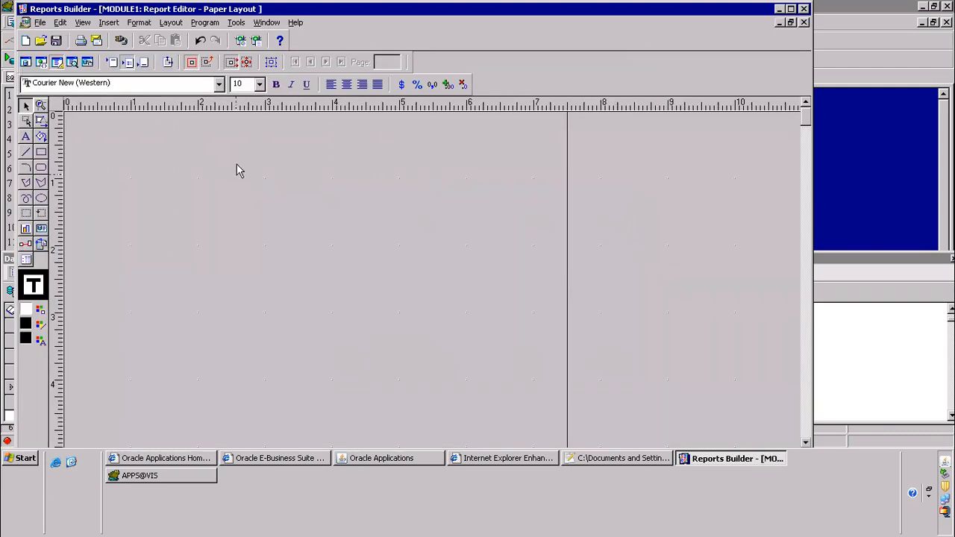
# Save the report on the Desktop as KINGLAIAPSUPPLIERS in Reports Binary (*.rdf) format.
pyautogui.click(41, 22)
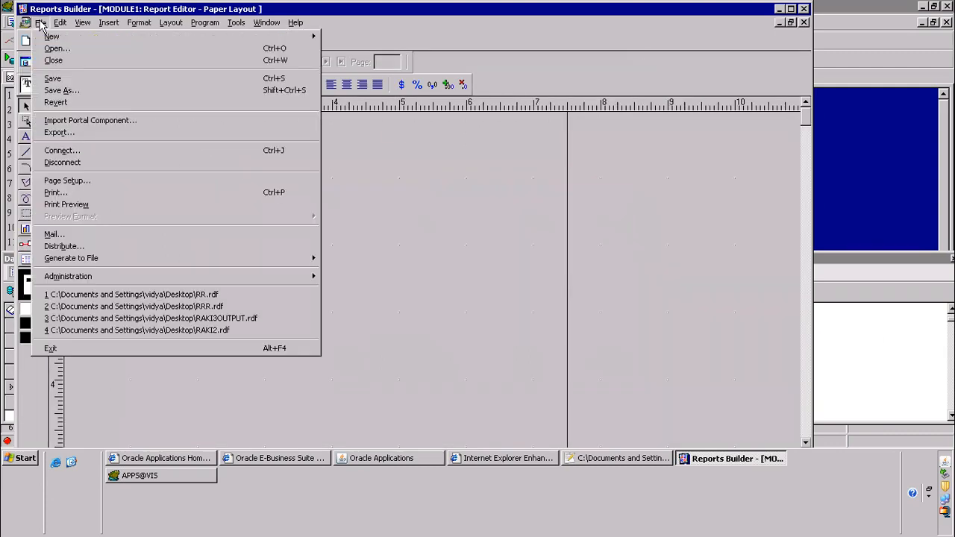
pyautogui.click(52, 79)
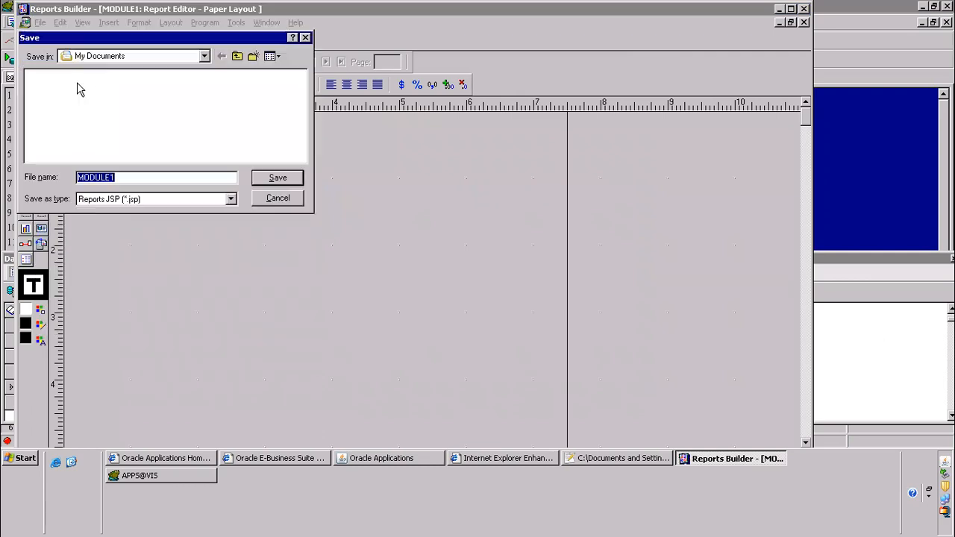
pyautogui.click(206, 201)
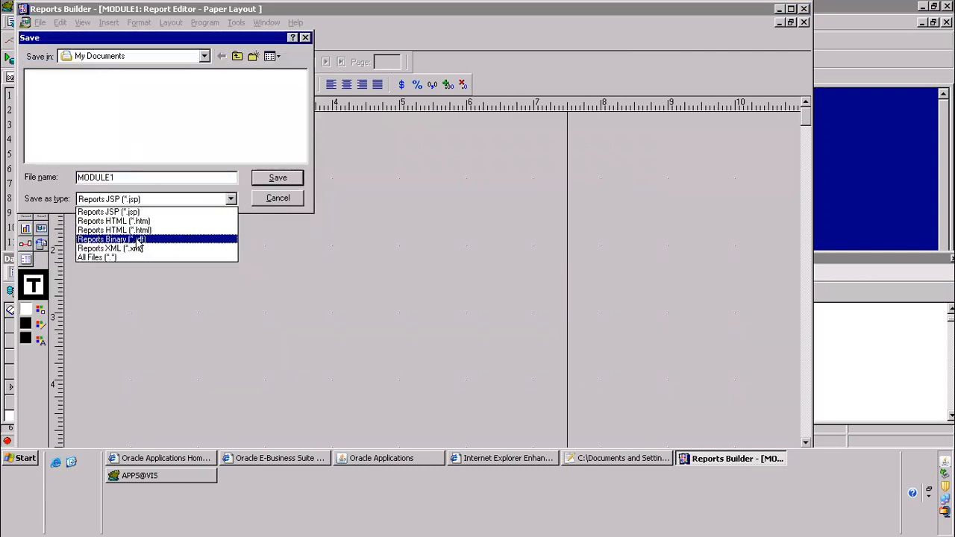
pyautogui.click(112, 238)
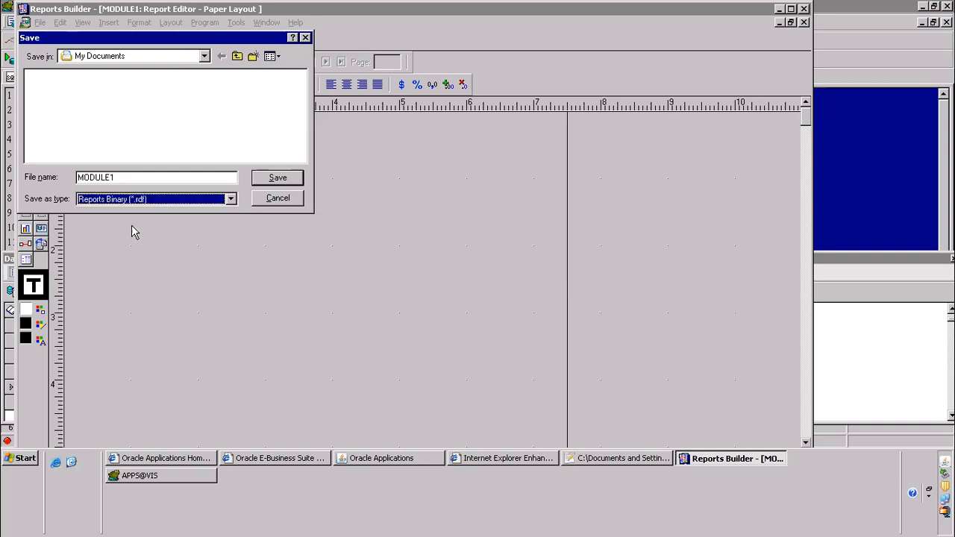
pyautogui.moveTo(127, 177); pyautogui.dragTo(13, 159)
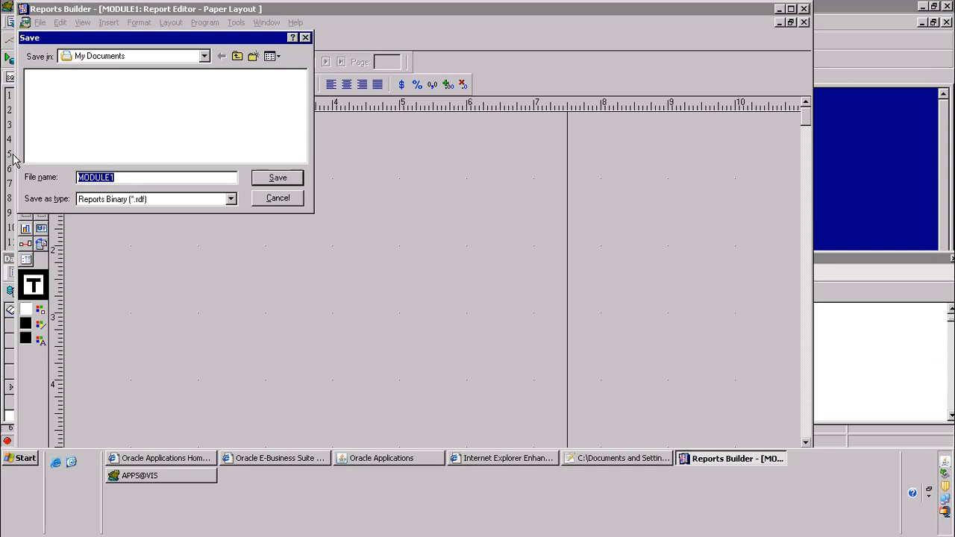
pyautogui.write('KINGLAIAPSUPP')
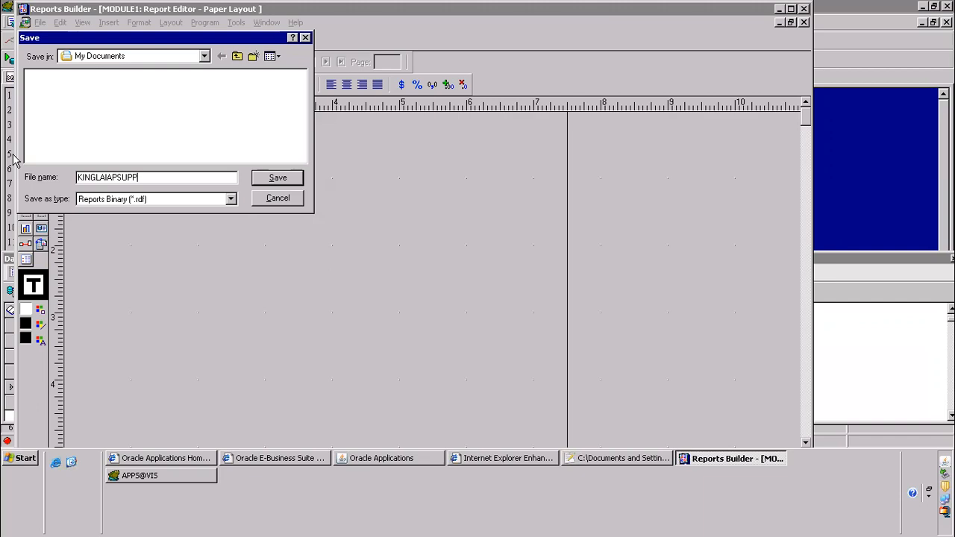
pyautogui.write('ERS')
pyautogui.click(205, 57)
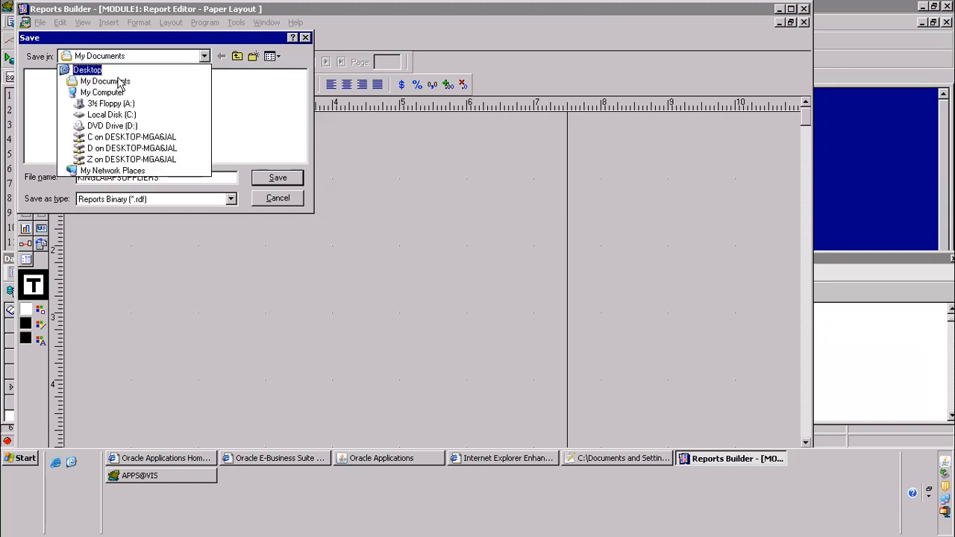
pyautogui.click(86, 72)
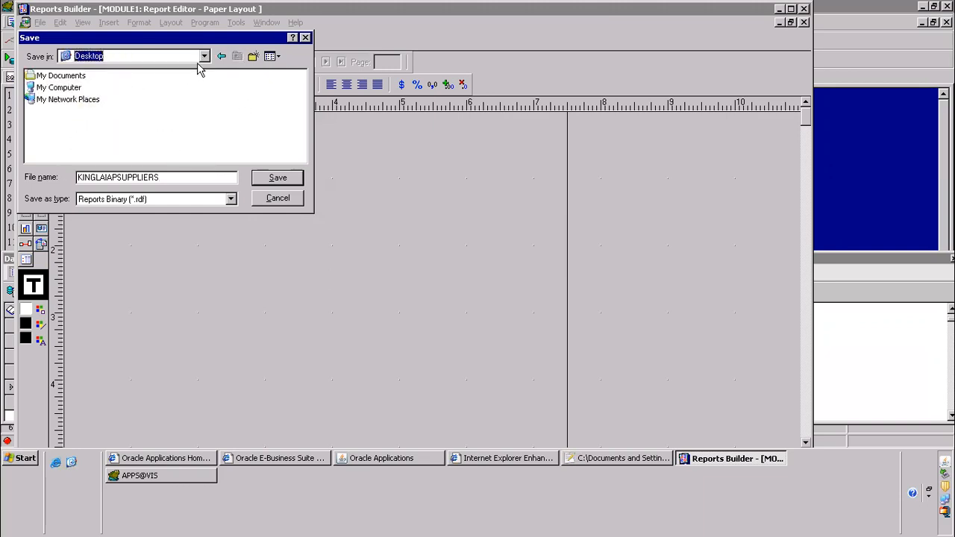
pyautogui.click(273, 182)
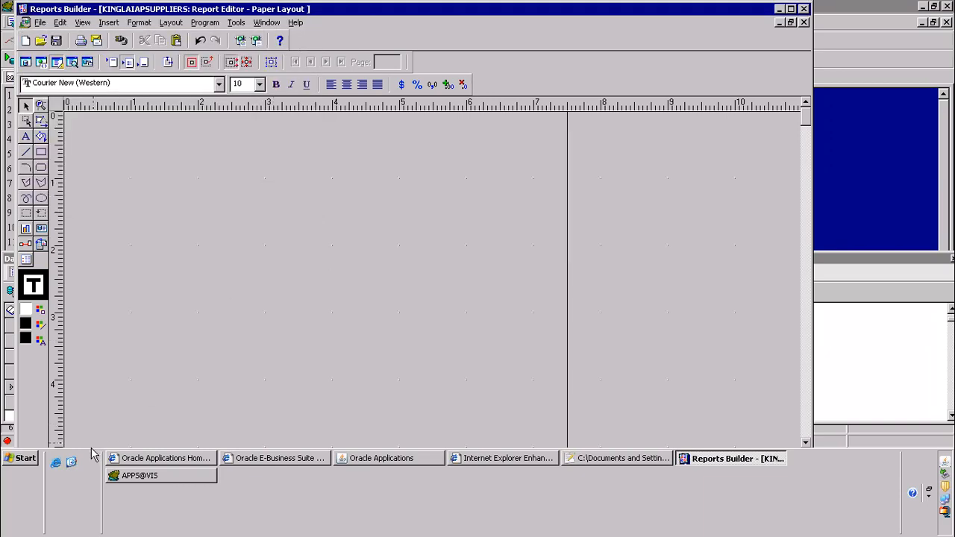
# Show the local desktop and open the Downloads folder in File Explorer.
pyautogui.click(73, 462)
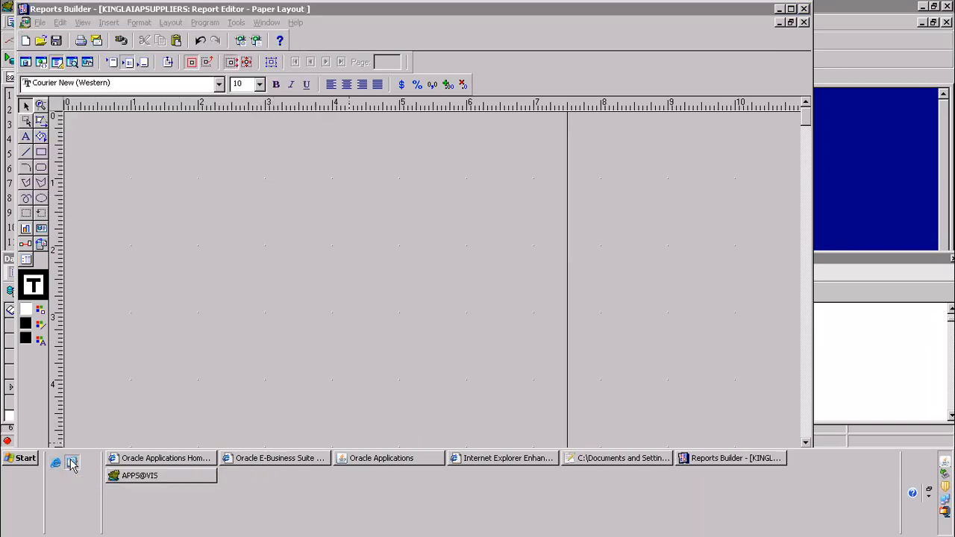
pyautogui.moveTo(514, 11)
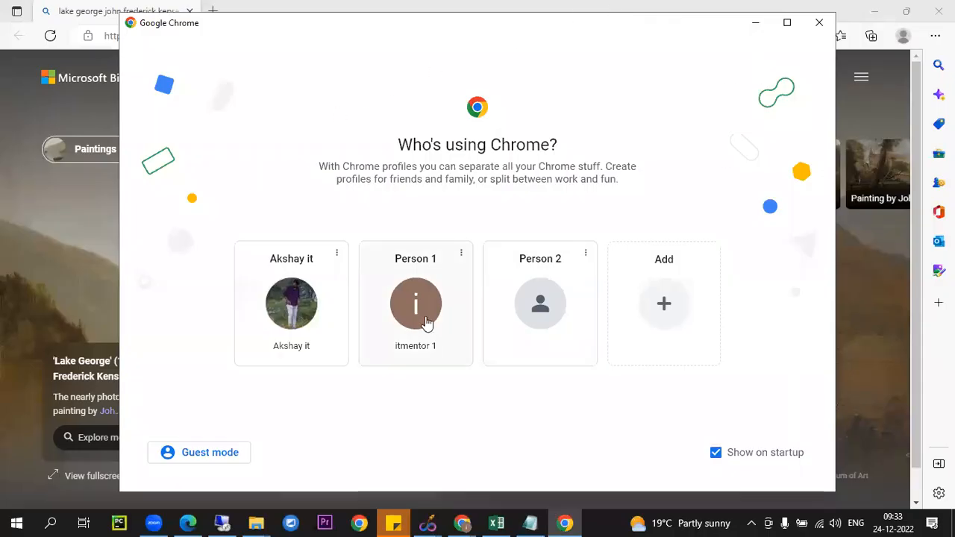
pyautogui.press('super+d')
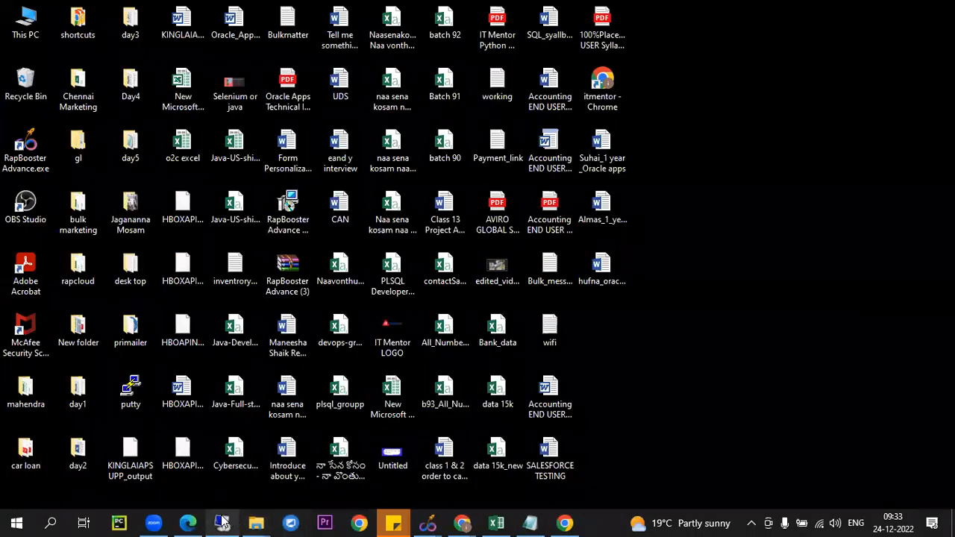
pyautogui.click(255, 523)
pyautogui.click(120, 452)
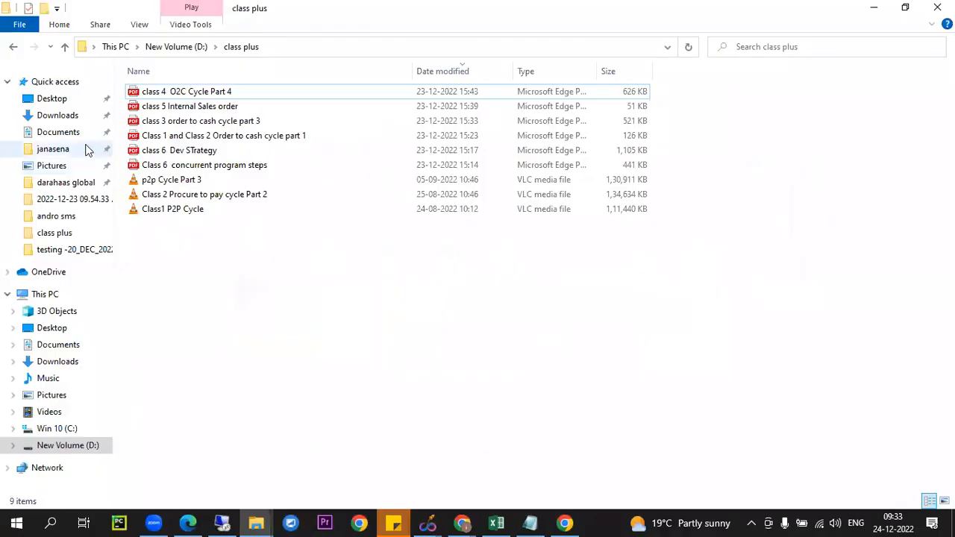
pyautogui.click(61, 116)
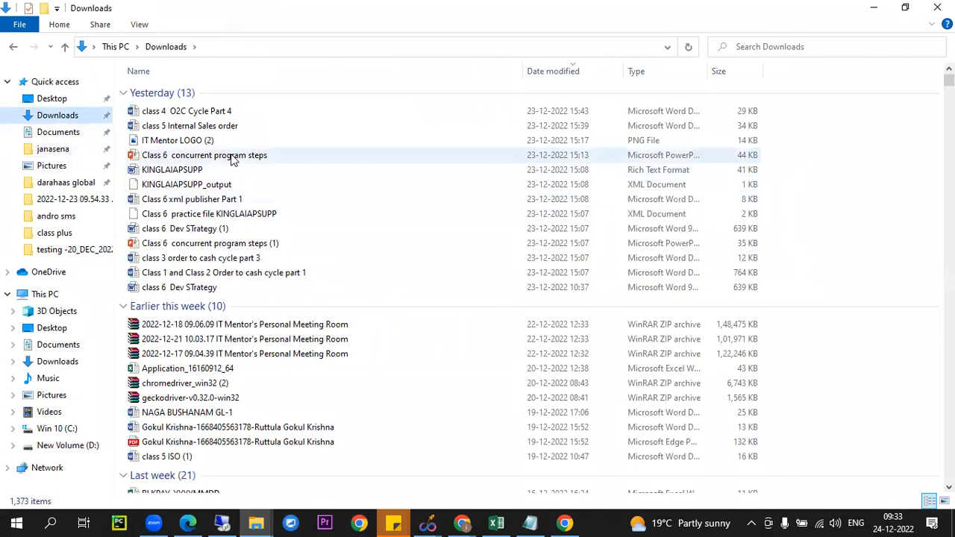
# Copy the 'Class 6 concurrent program steps' presentation, then return to the remote desktop.
pyautogui.click(233, 158)
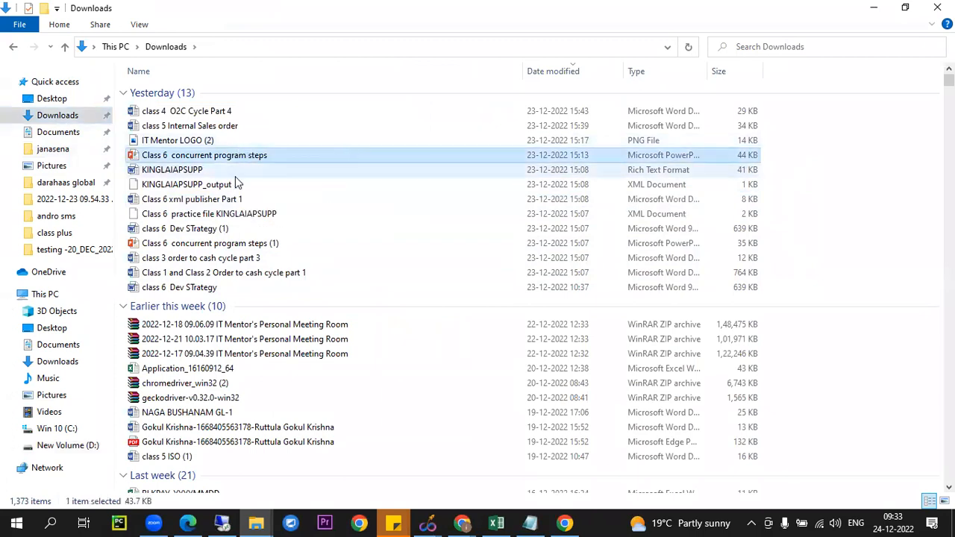
pyautogui.rightClick(230, 161)
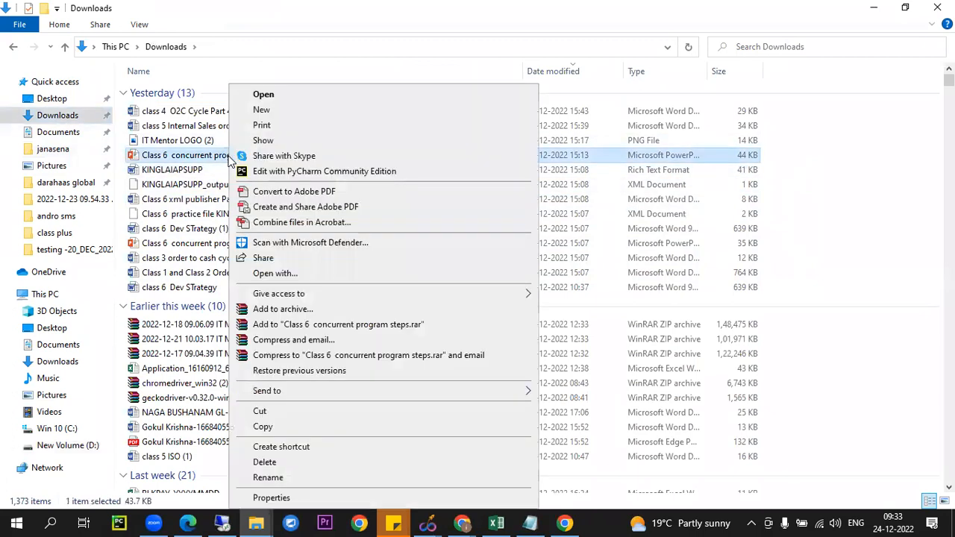
pyautogui.click(256, 428)
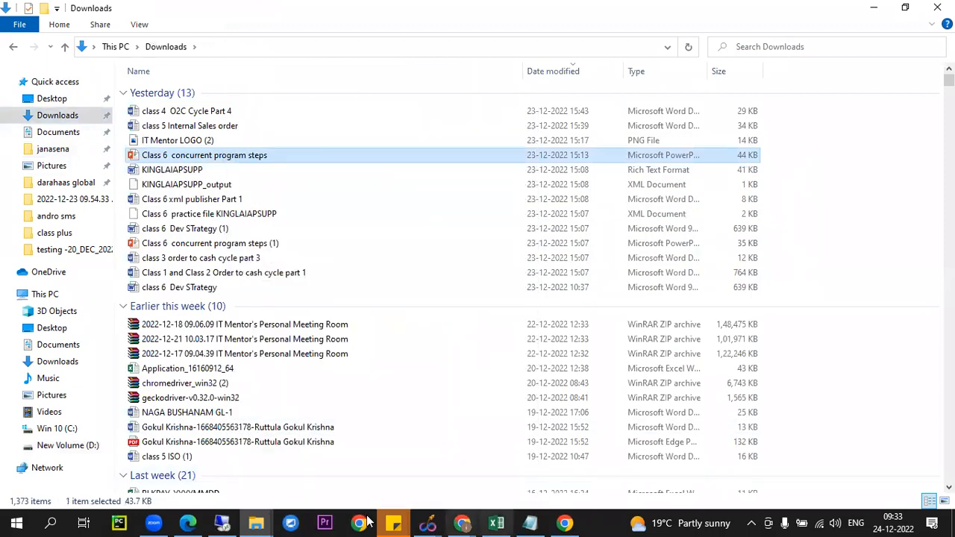
pyautogui.click(222, 524)
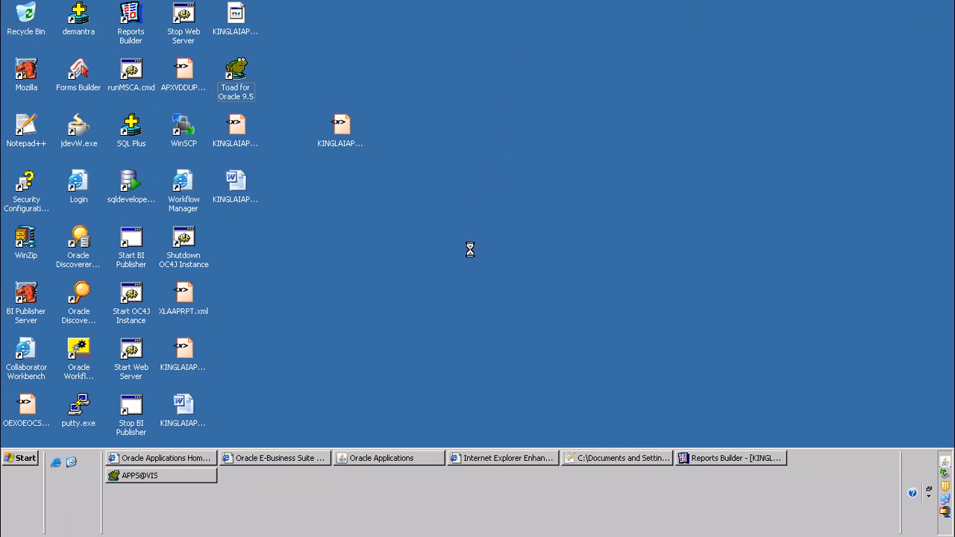
# Minimise the remote session and open the Concurrent Program Registration presentation from Downloads.
pyautogui.moveTo(651, 7)
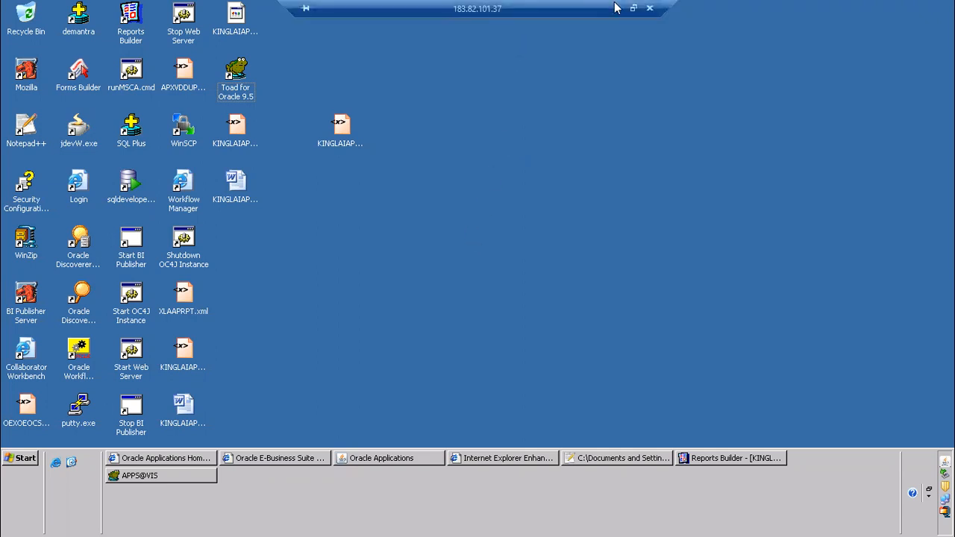
pyautogui.click(620, 9)
pyautogui.doubleClick(190, 155)
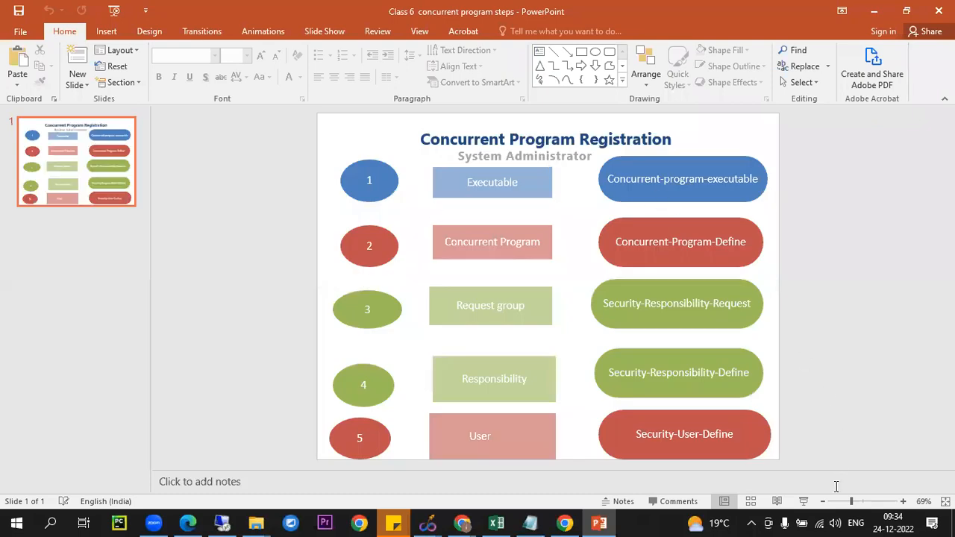
# Review the Executable, Concurrent Program, Request group and Responsibility boxes, then return to the remote desktop.
pyautogui.moveTo(853, 510)
pyautogui.mouseDown()
pyautogui.moveTo(867, 508)
pyautogui.moveTo(856, 508)
pyautogui.mouseUp()
pyautogui.click(496, 183)
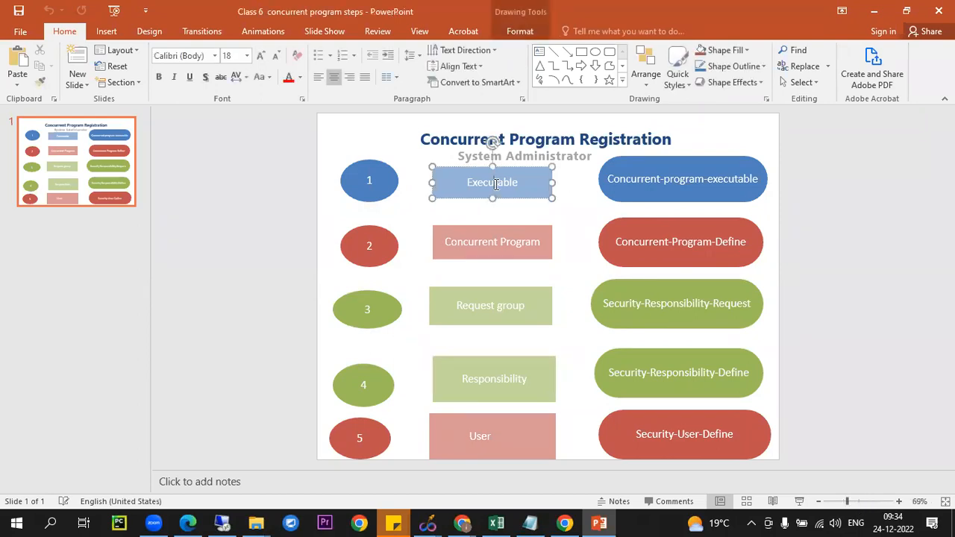
pyautogui.click(493, 237)
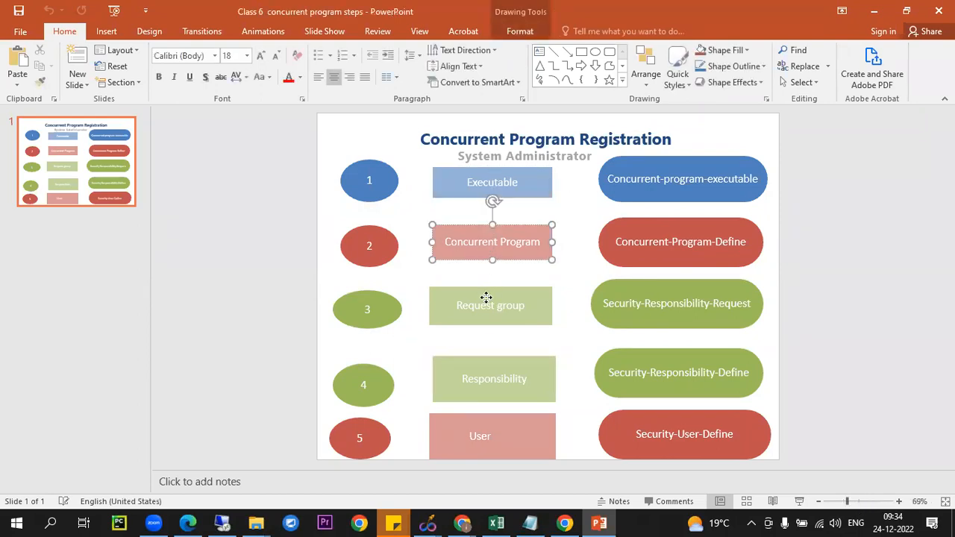
pyautogui.click(486, 299)
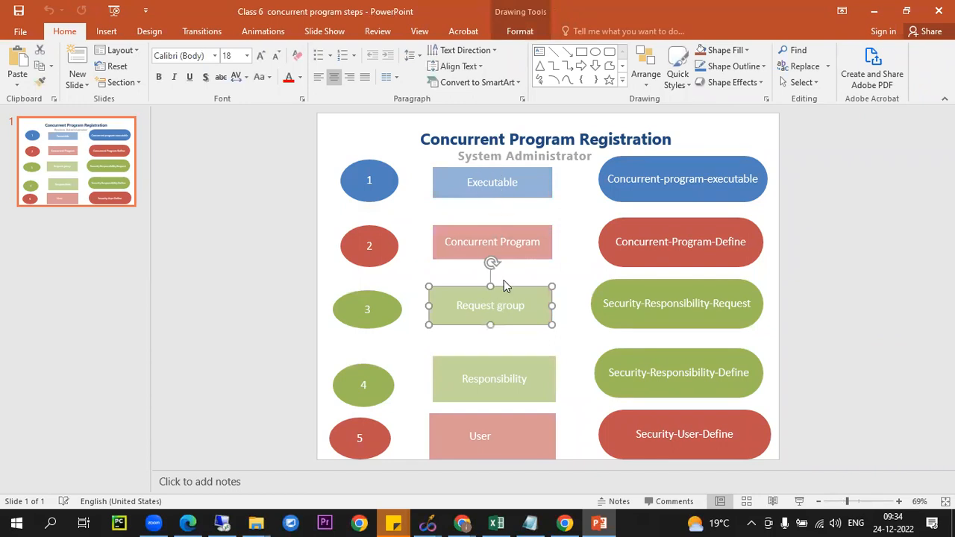
pyautogui.click(474, 382)
pyautogui.doubleClick(474, 382)
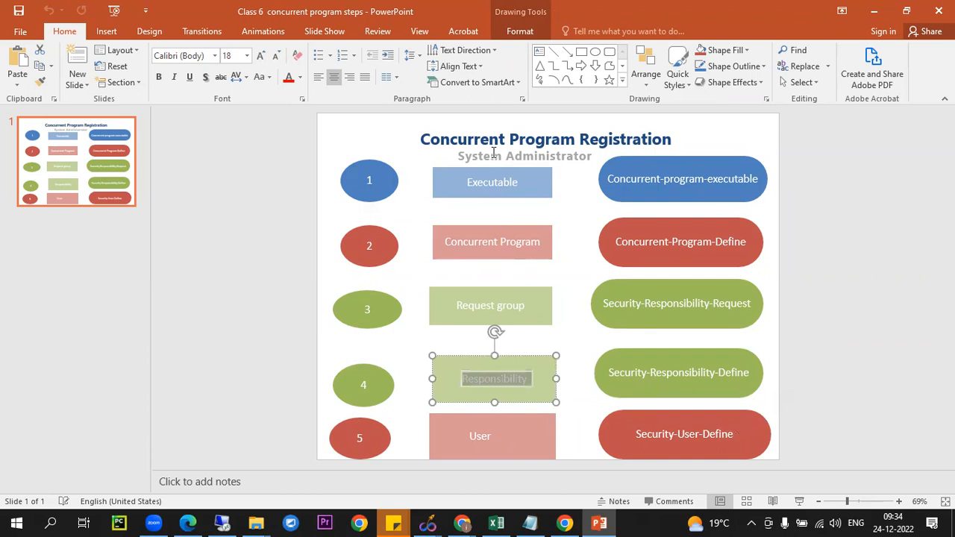
pyautogui.click(492, 181)
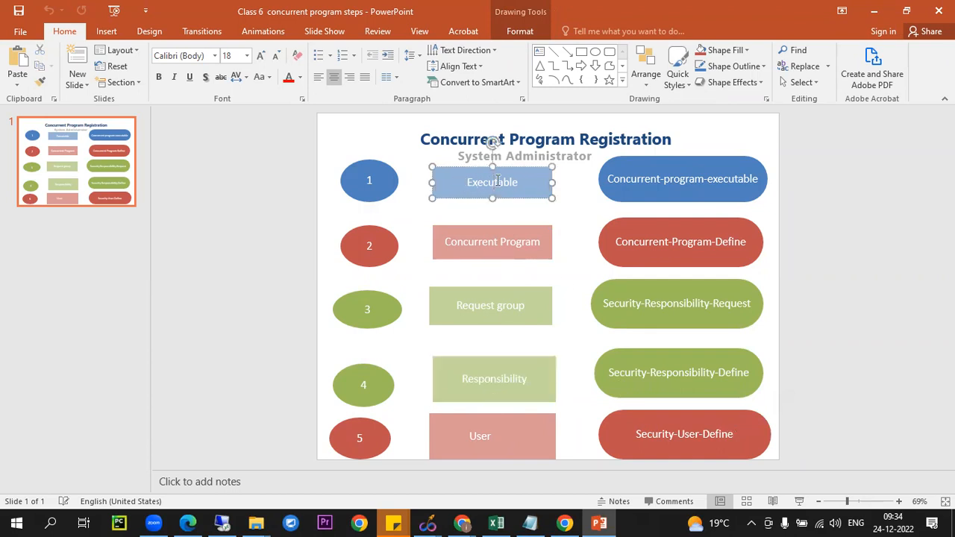
pyautogui.click(462, 522)
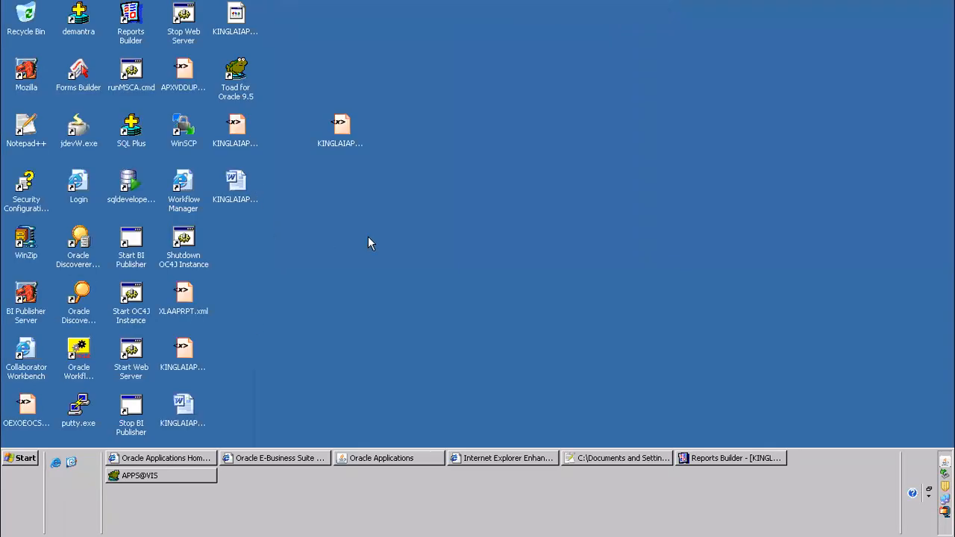
# Switch Oracle Applications to the System Administrator responsibility.
pyautogui.click(342, 458)
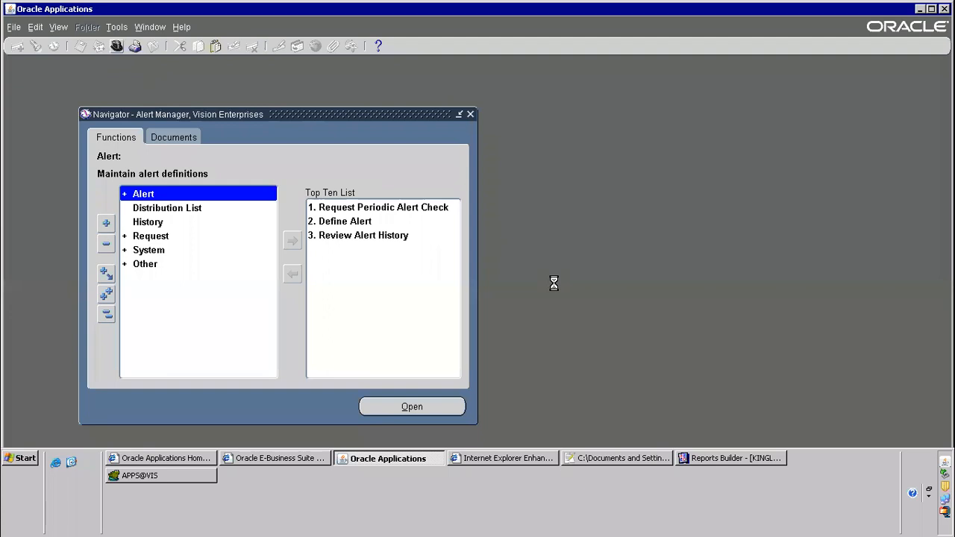
pyautogui.write('system Administrat')
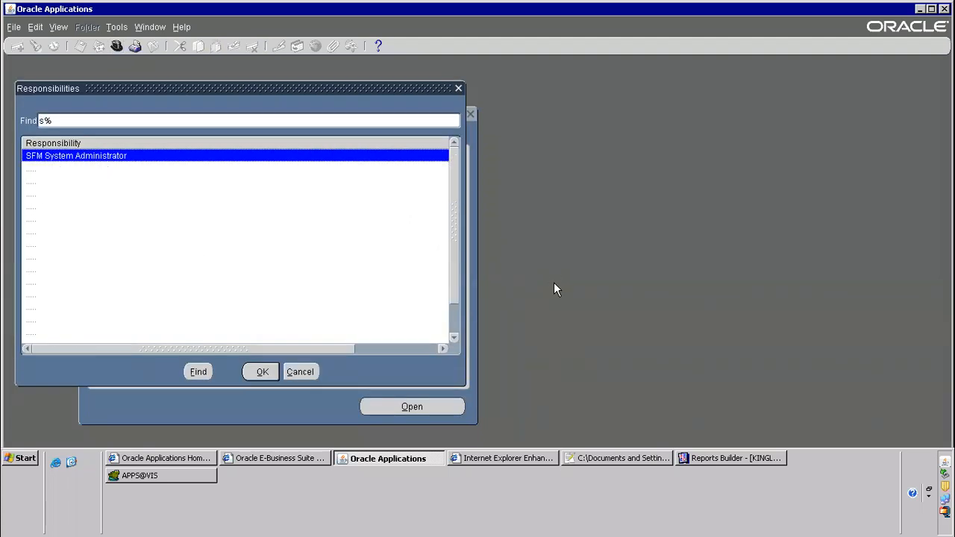
pyautogui.press('Down')
pyautogui.press('Down')
pyautogui.press('Return')
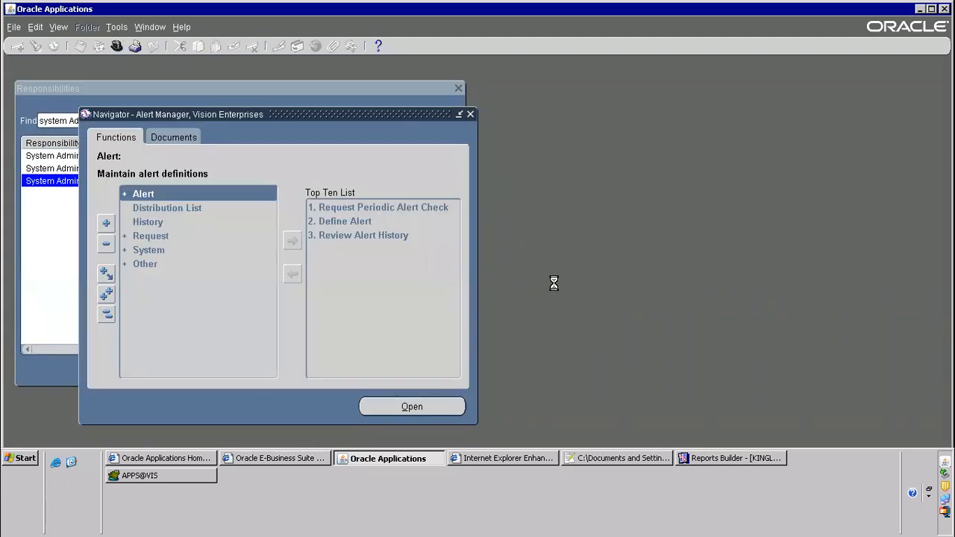
# Expand Concurrent and then Program in the Navigator to show Define and Executable.
pyautogui.click(183, 222)
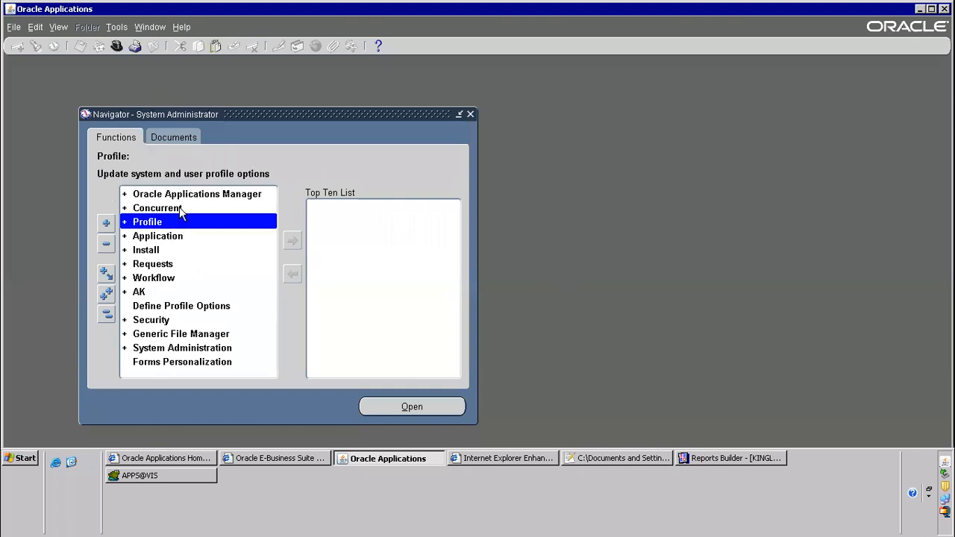
pyautogui.doubleClick(179, 208)
pyautogui.click(184, 221)
pyautogui.doubleClick(171, 262)
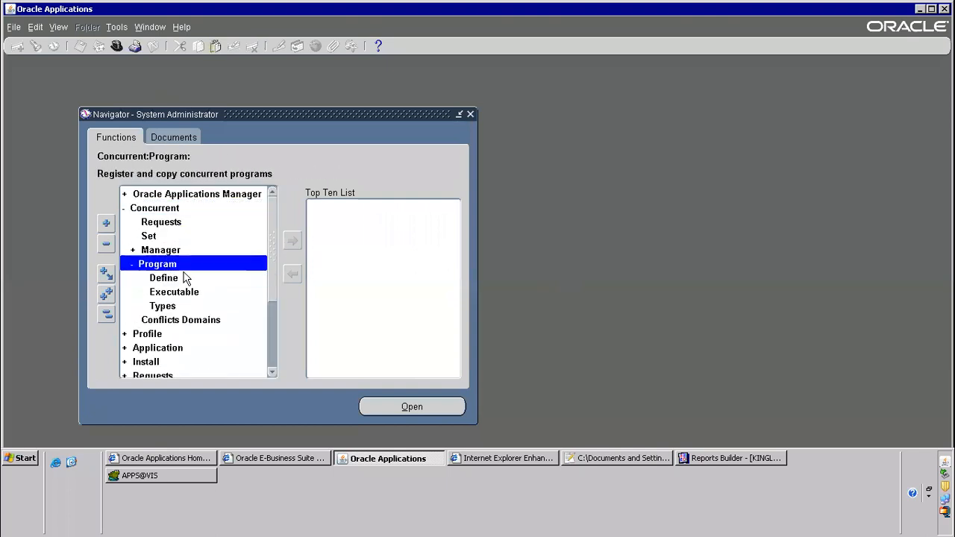
# Open the Concurrent Program Executable form and choose Oracle Reports as the execution method.
pyautogui.click(184, 292)
pyautogui.click(292, 240)
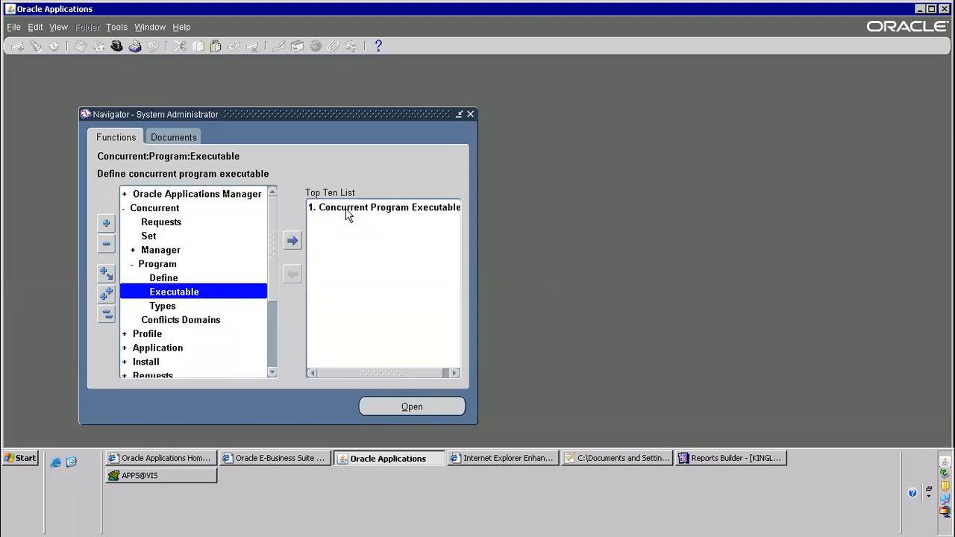
pyautogui.doubleClick(344, 209)
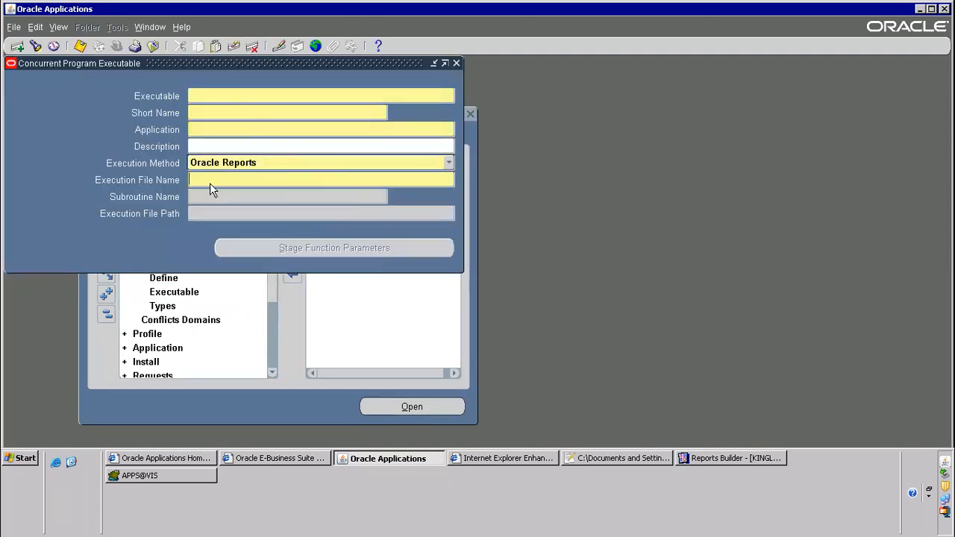
pyautogui.click(230, 164)
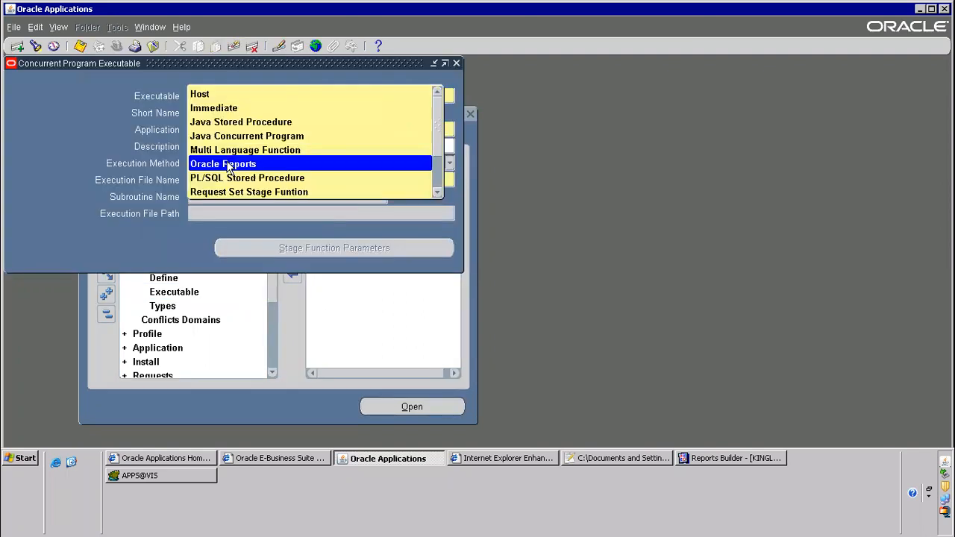
pyautogui.click(229, 164)
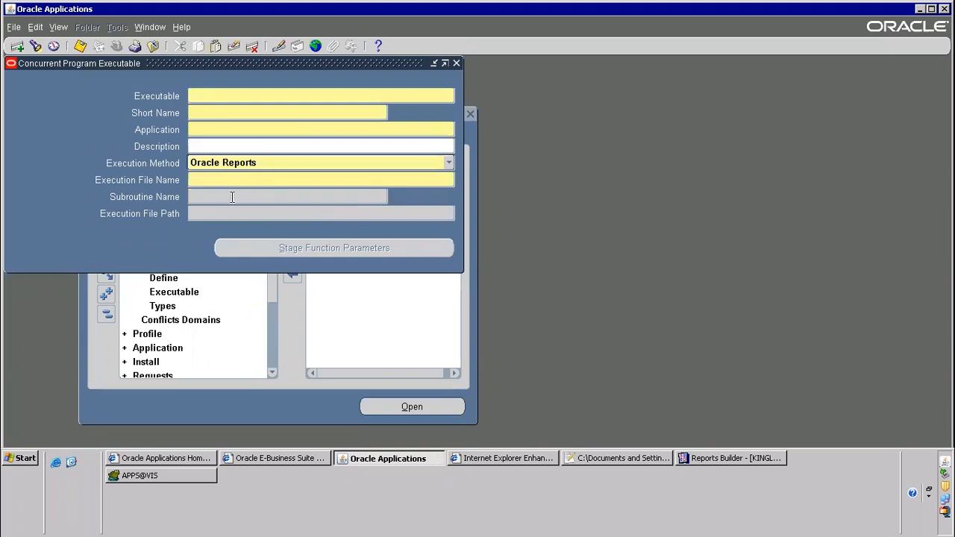
# On the desktop, check the full names of the KINGLAIAPSUPP2.xml and KINGLAIAPSUPPLIERS.rdf files.
pyautogui.click(71, 463)
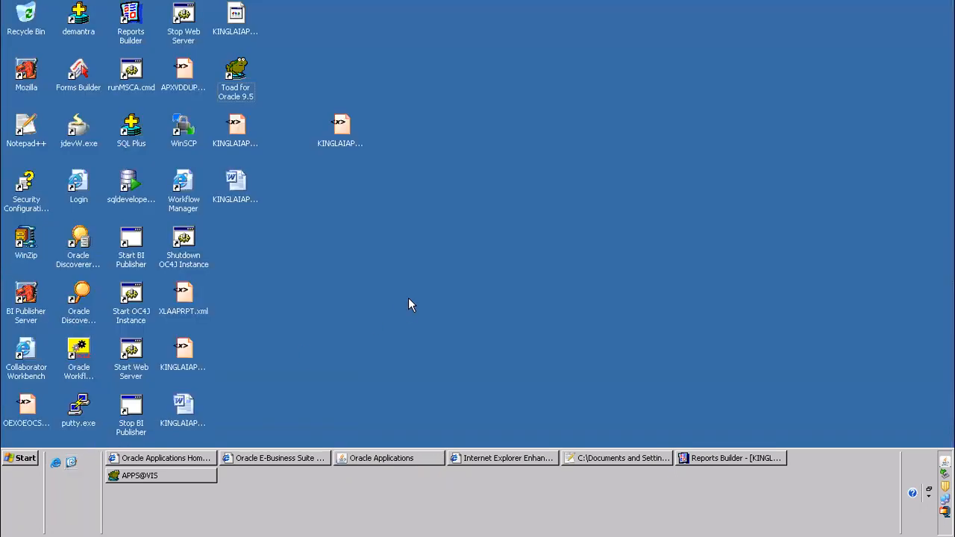
pyautogui.click(237, 127)
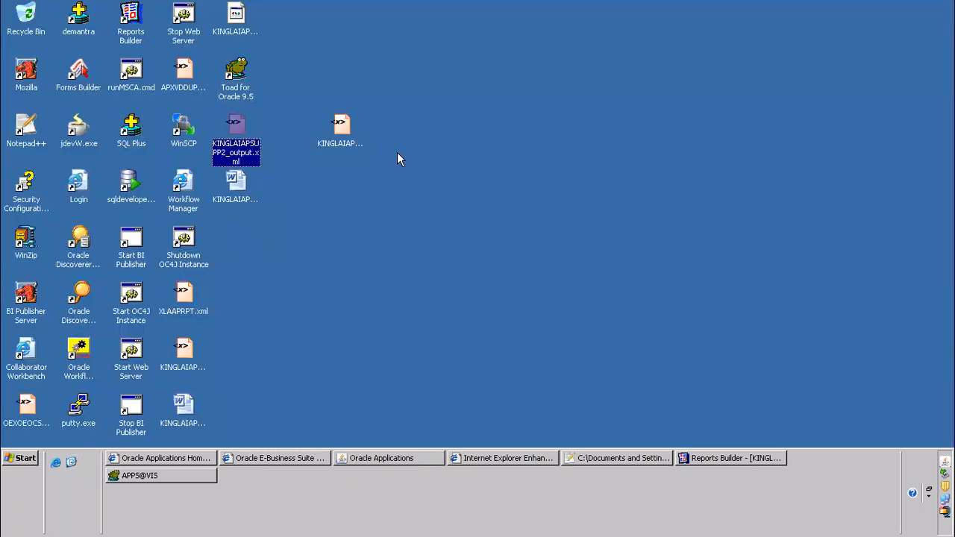
pyautogui.click(357, 140)
pyautogui.click(311, 200)
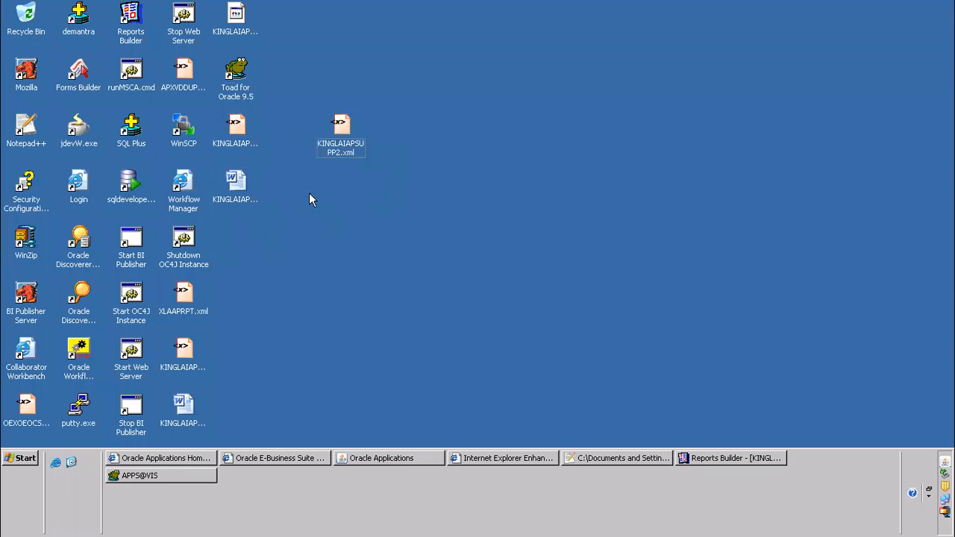
pyautogui.click(234, 23)
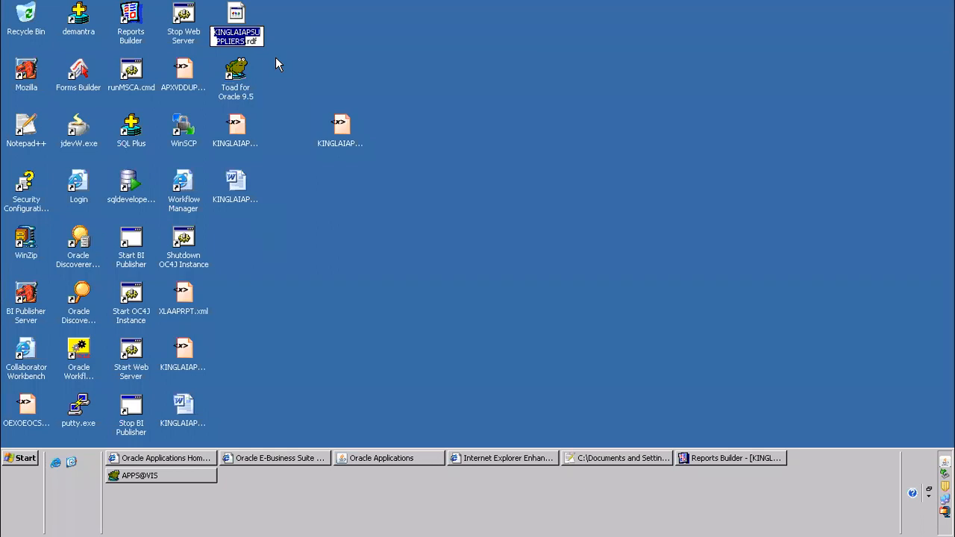
# Enter KINGLAIAPSUPPLIERS.rdf as the Execution File Name, which triggers the no-period error.
pyautogui.hotkey('alt', 'Tab')
pyautogui.hotkey('alt', 'Tab')
pyautogui.hotkey('alt', 'Tab')
pyautogui.hotkey('alt', 'Tab')
pyautogui.hotkey('alt', 'Tab')
pyautogui.hotkey('alt', 'Tab')
pyautogui.hotkey('alt', 'Tab')
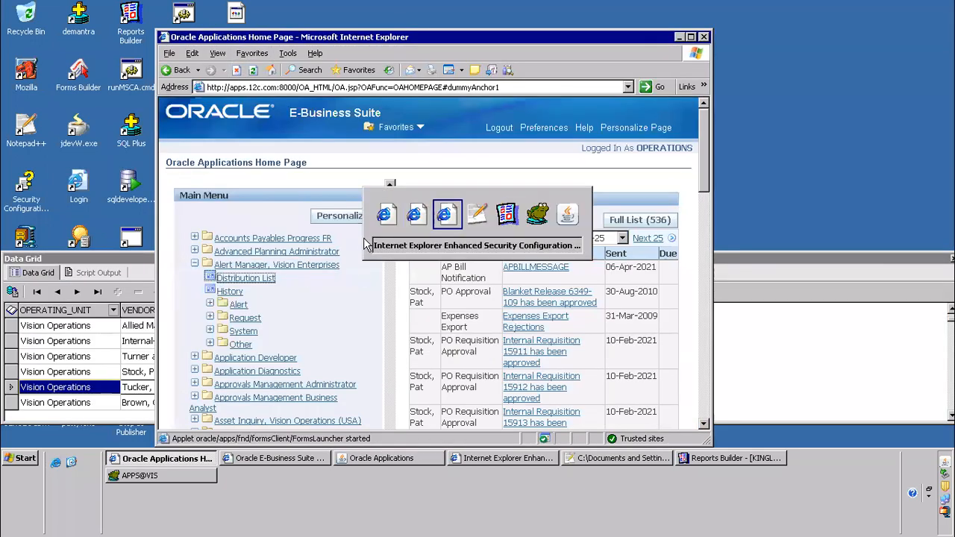
pyautogui.write('KINGLAIAPSUPPLIERS')
pyautogui.write('.rdf')
pyautogui.press('Tab')
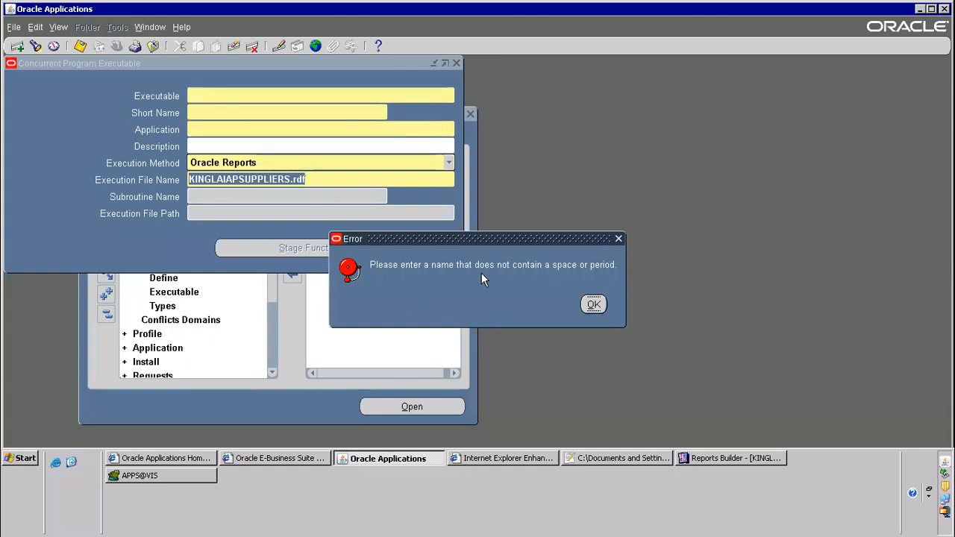
# Dismiss the error, strip .rdf from the file name and copy KINGLAIAPSUPPLIERS.
pyautogui.click(594, 304)
pyautogui.click(321, 179)
pyautogui.press('BackSpace')
pyautogui.press('BackSpace')
pyautogui.press('BackSpace')
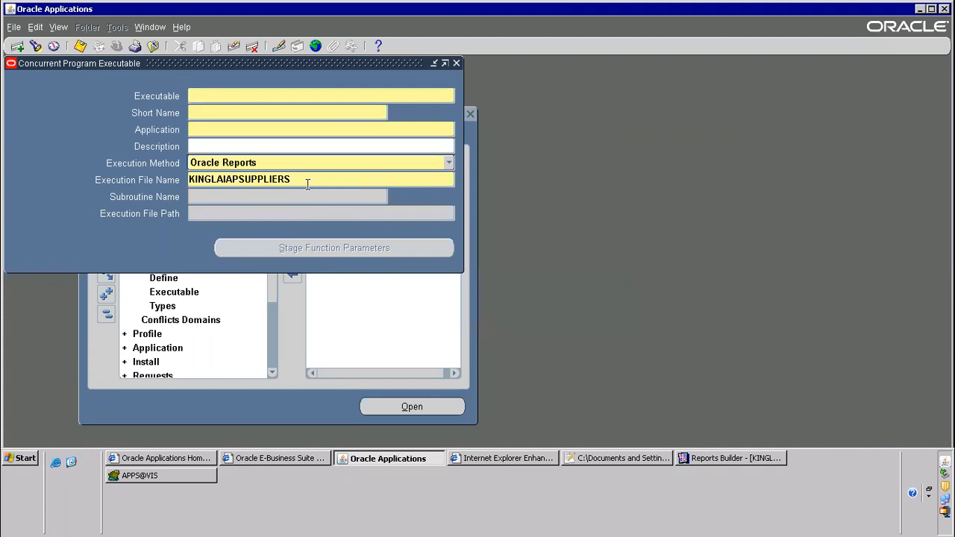
pyautogui.moveTo(290, 179); pyautogui.dragTo(119, 175)
pyautogui.hotkey('ctrl', 'c')
# Fill Executable, Short Name and Description with KINGLAIAPSUPPLIERS, Application Payables, and save.
pyautogui.click(202, 96)
pyautogui.hotkey('ctrl', 'v')
pyautogui.click(201, 112)
pyautogui.hotkey('ctrl', 'v')
pyautogui.click(202, 130)
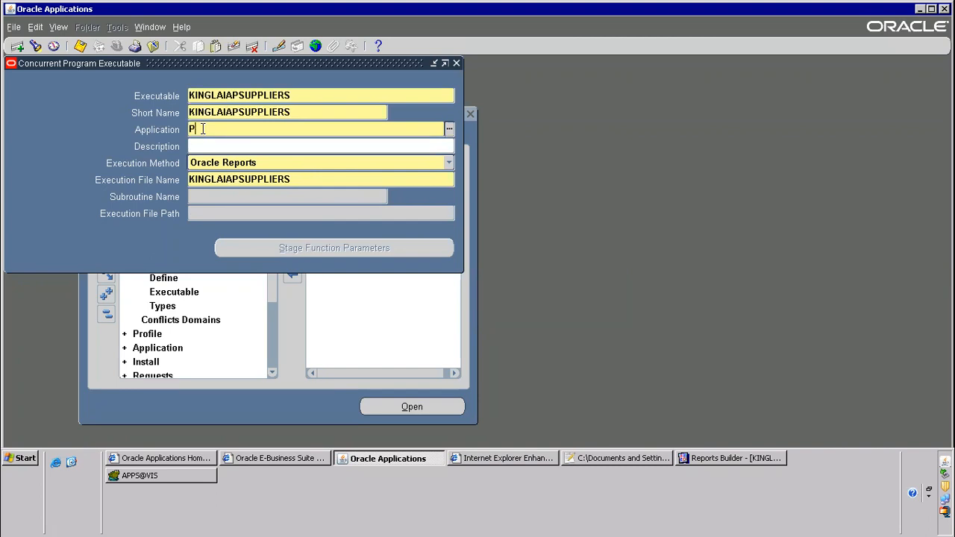
pyautogui.write('Payables')
pyautogui.press('Tab')
pyautogui.hotkey('ctrl', 'v')
pyautogui.hotkey('ctrl', 's')
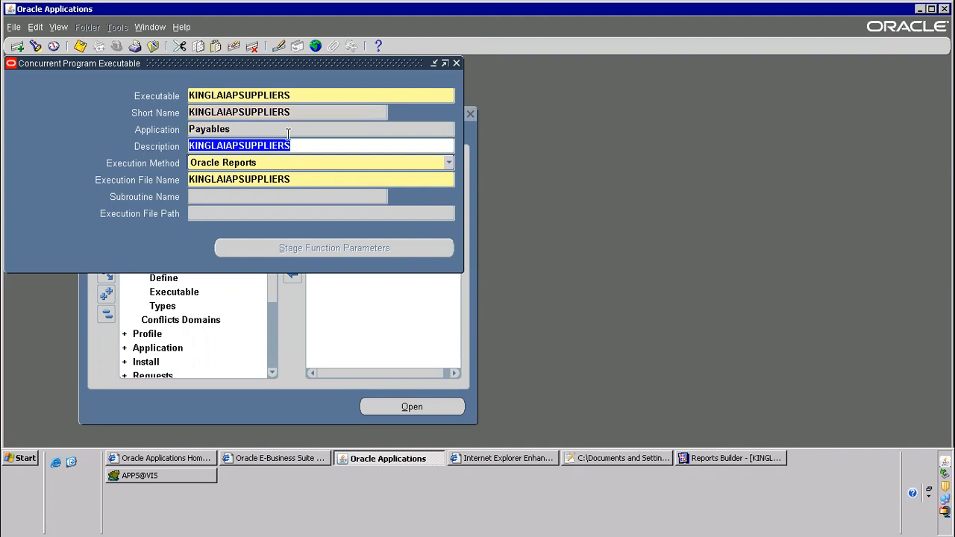
pyautogui.doubleClick(215, 128)
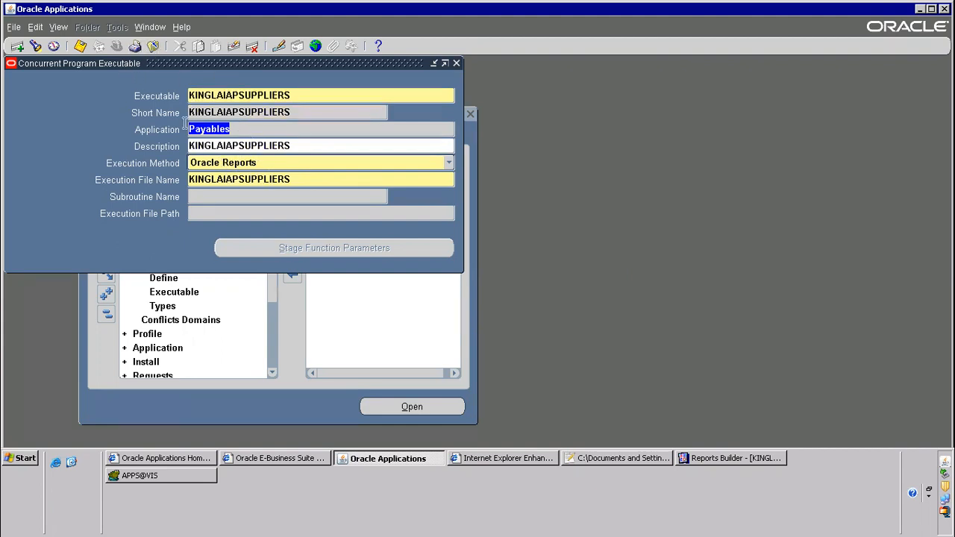
# Close the executable form and open the Concurrent Programs definition form.
pyautogui.click(153, 45)
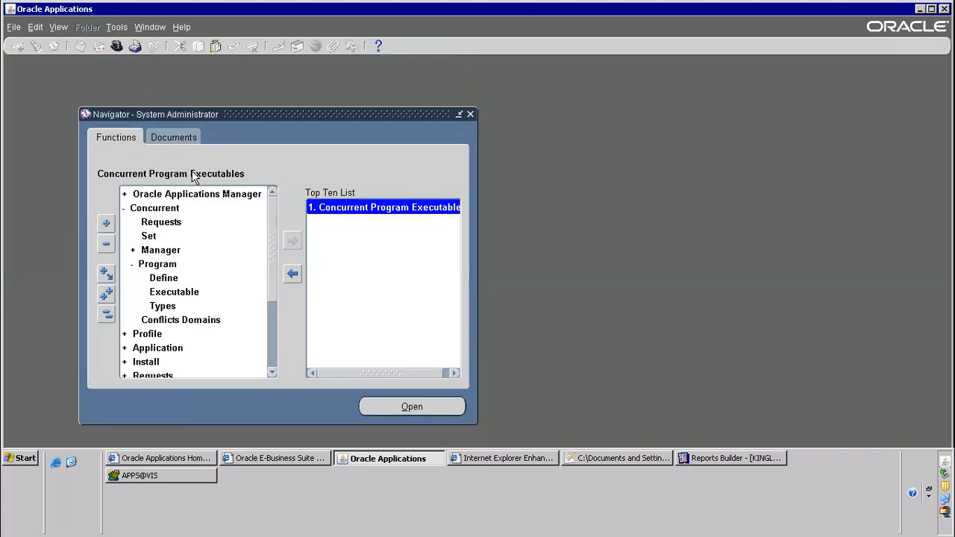
pyautogui.click(164, 276)
pyautogui.click(294, 240)
pyautogui.doubleClick(365, 222)
# Set the executable to KINGLAIAPSUPPLIERS with XML output format and A4 style.
pyautogui.click(123, 171)
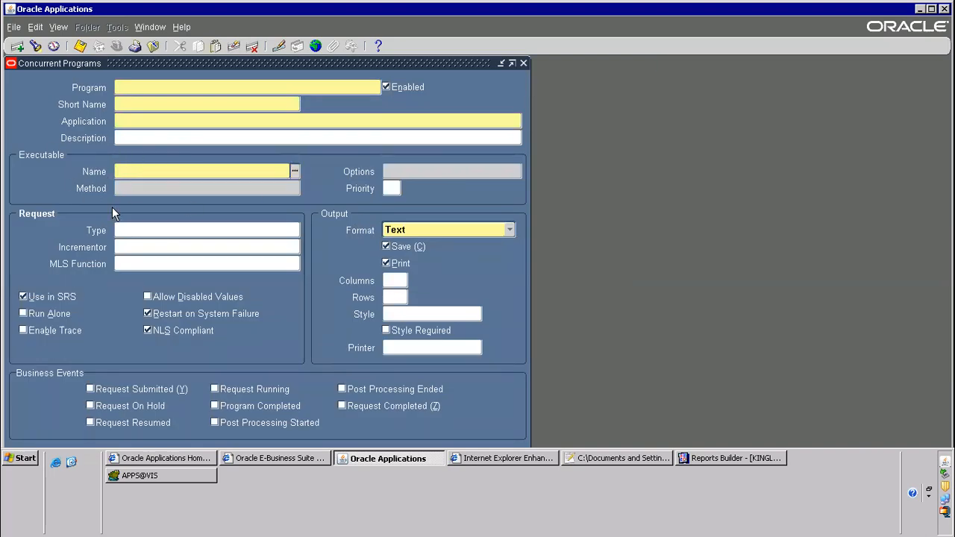
pyautogui.hotkey('ctrl', 'v')
pyautogui.press('Tab')
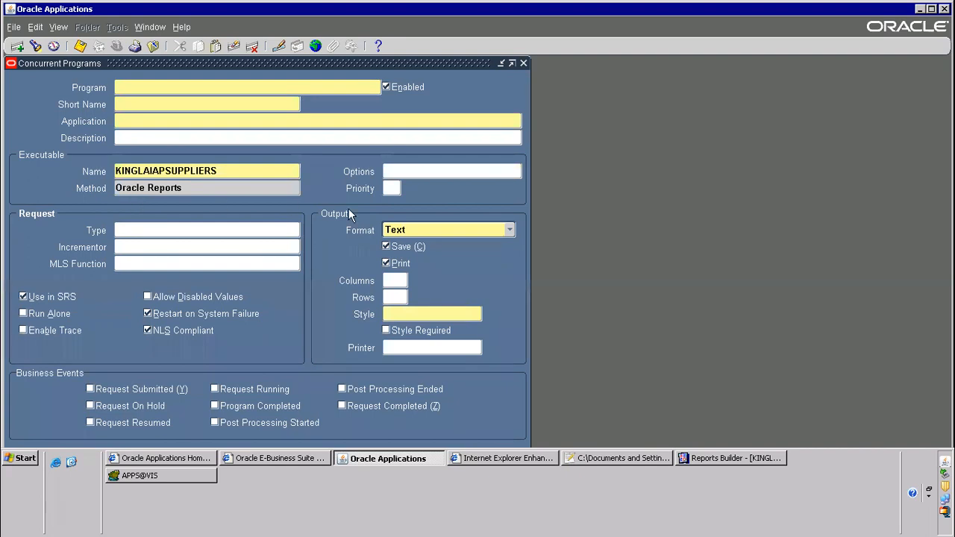
pyautogui.click(440, 232)
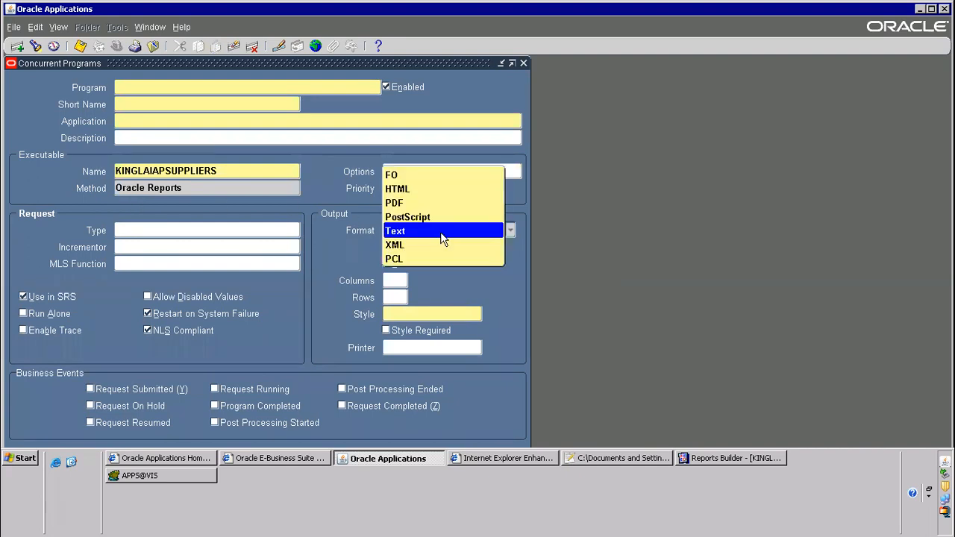
pyautogui.click(407, 247)
pyautogui.click(392, 313)
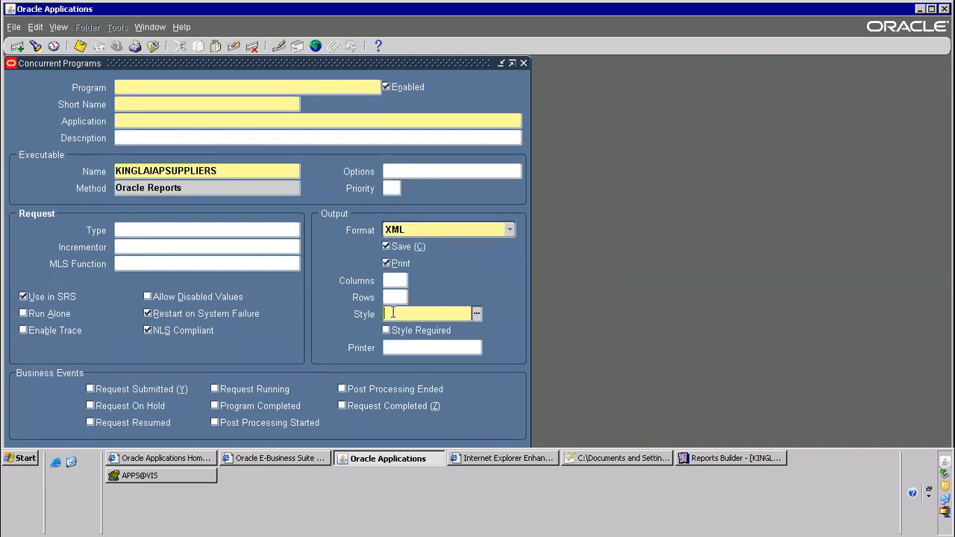
pyautogui.write('a')
pyautogui.press('Tab')
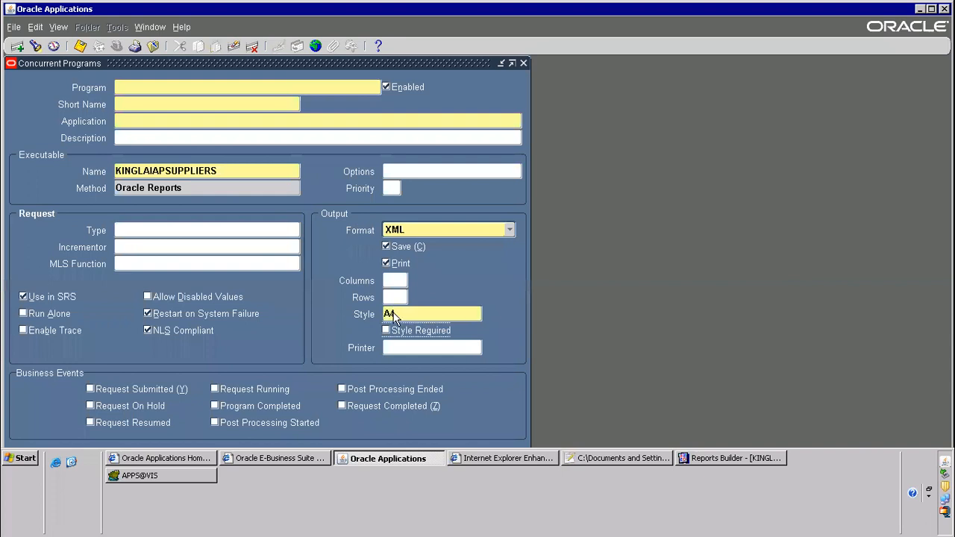
# Set Short Name and Description to KINGLAIAPSUPPLIERS and Application to Payables.
pyautogui.click(139, 109)
pyautogui.hotkey('ctrl', 'v')
pyautogui.click(133, 123)
pyautogui.write('payables')
pyautogui.press('Tab')
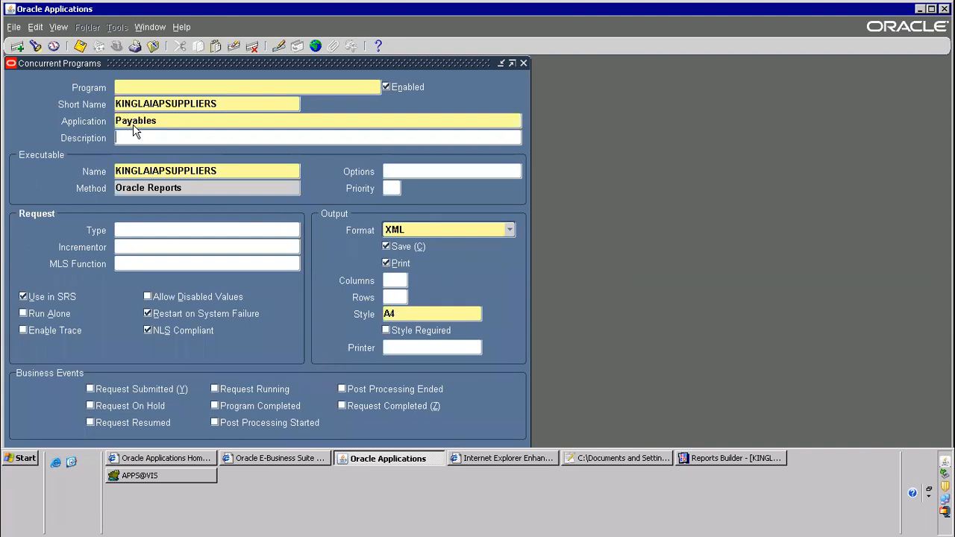
pyautogui.hotkey('ctrl', 'v')
# Name the program KINGLAI R3 Supplier Report, save it, copy the name and clear the form.
pyautogui.click(145, 88)
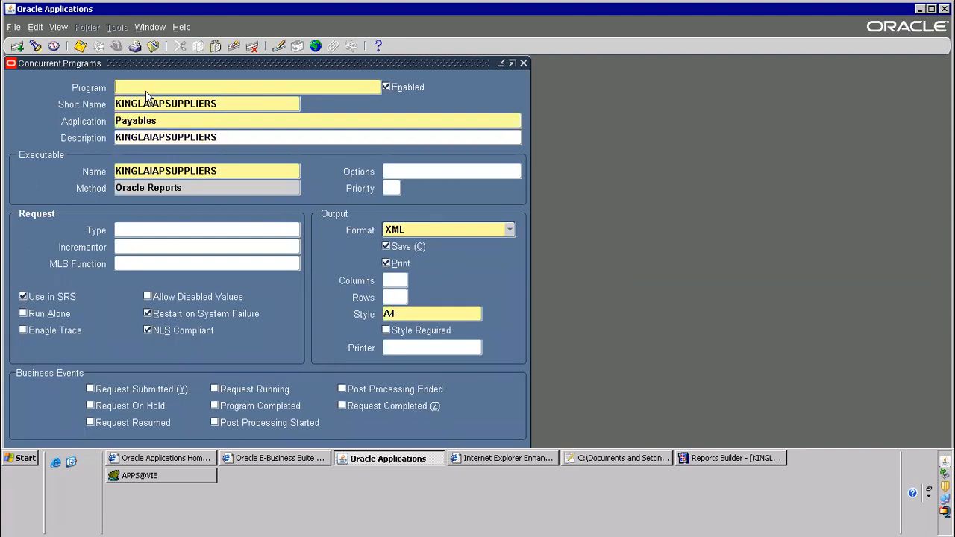
pyautogui.write('KINGLAI')
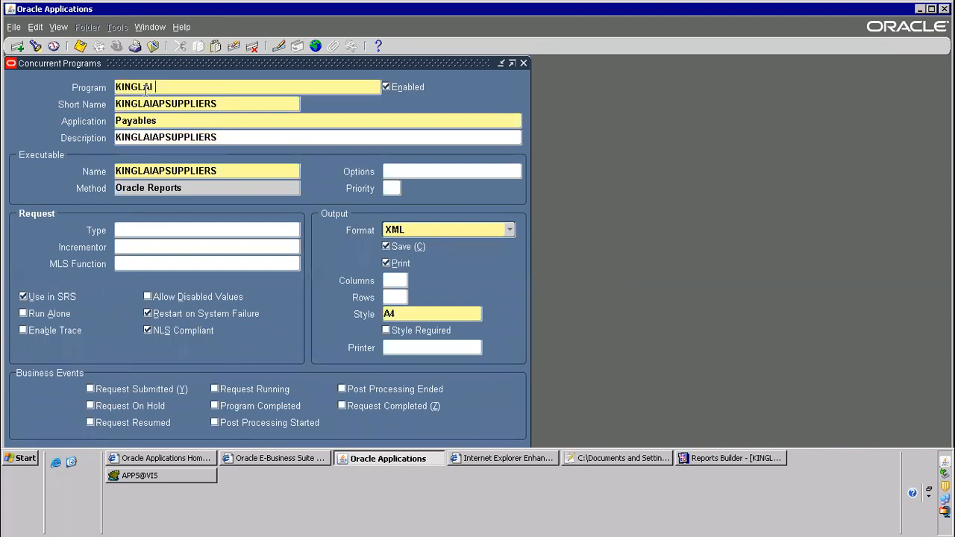
pyautogui.write('R3 supp')
pyautogui.press('BackSpace')
pyautogui.press('BackSpace')
pyautogui.press('BackSpace')
pyautogui.hotkey('ctrl', 's')
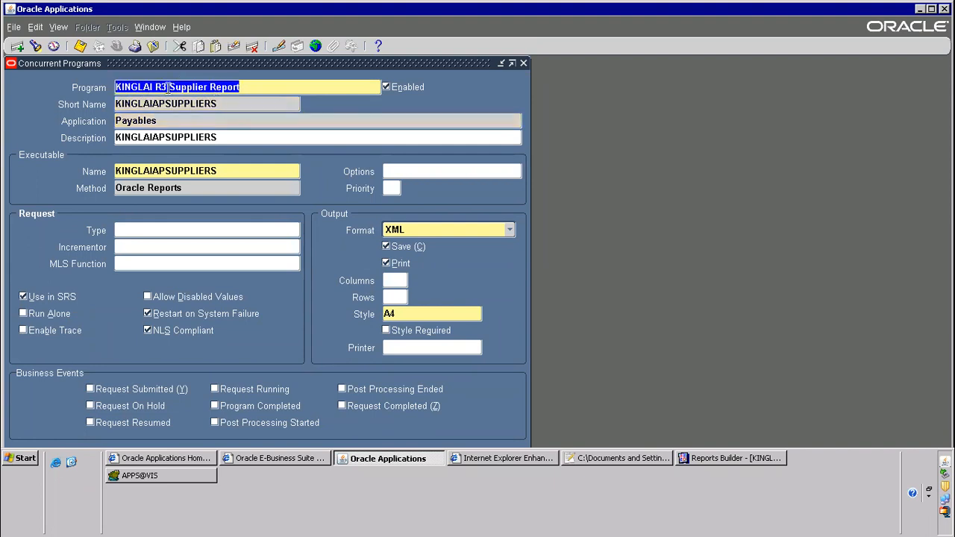
pyautogui.rightClick(168, 88)
pyautogui.click(189, 111)
pyautogui.press('F11')
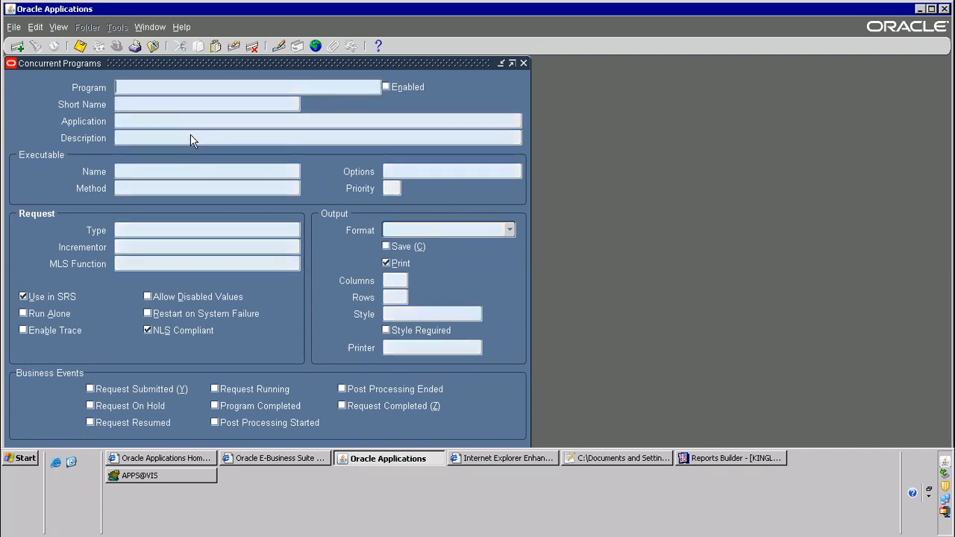
# Query the concurrent programs belonging to the Payables application.
pyautogui.click(135, 119)
pyautogui.write('Payable')
pyautogui.hotkey('ctrl', 'F11')
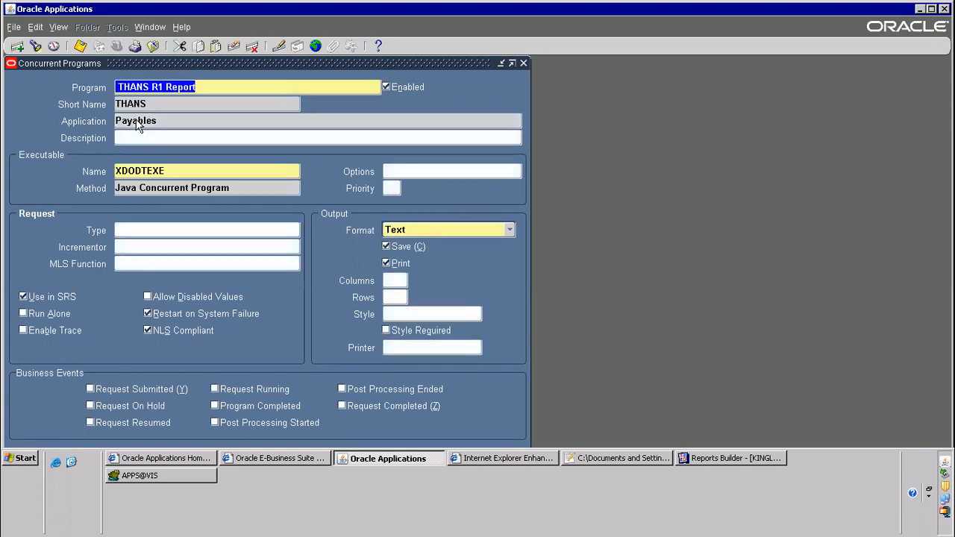
# Browse through the Payables program records, then close the Concurrent Programs form.
pyautogui.press('Down')
pyautogui.press('Down')
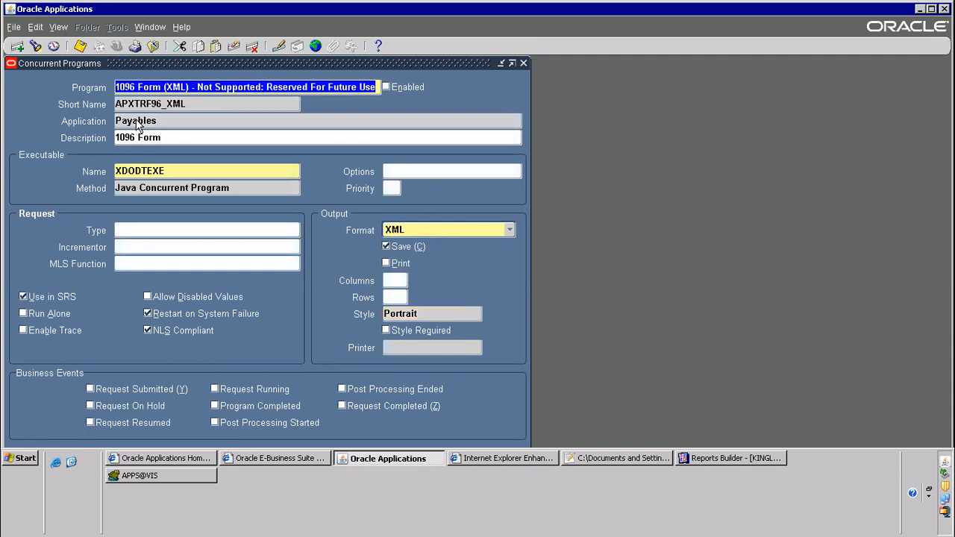
pyautogui.press('Up')
pyautogui.press('Down')
pyautogui.press('Down')
pyautogui.press('Down')
pyautogui.press('Down')
pyautogui.press('Down')
pyautogui.press('Down')
pyautogui.press('Down')
pyautogui.press('Down')
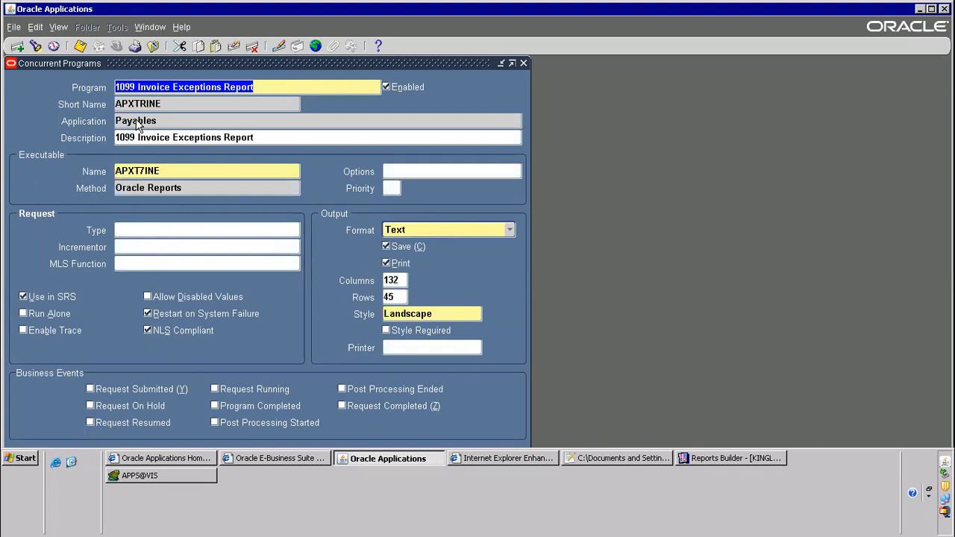
pyautogui.press('Down')
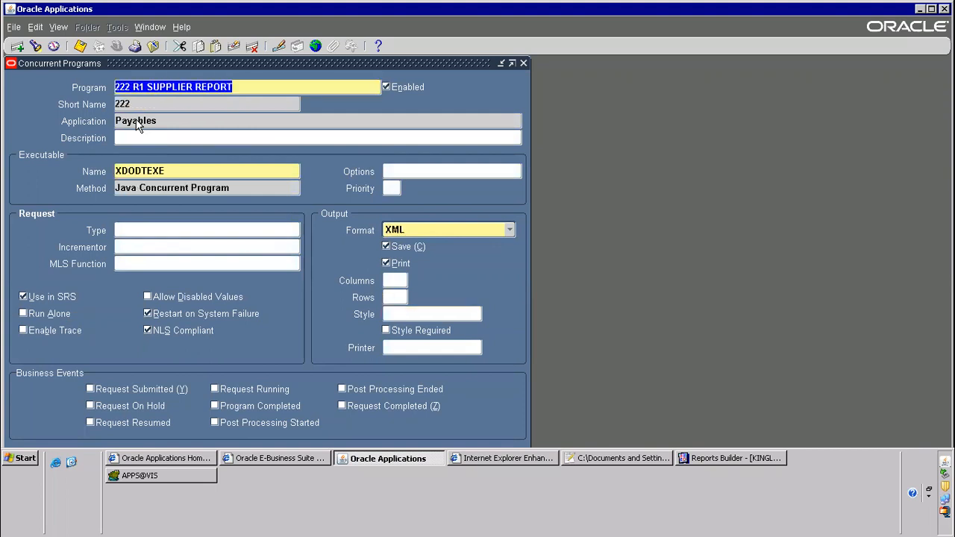
pyautogui.press('Down')
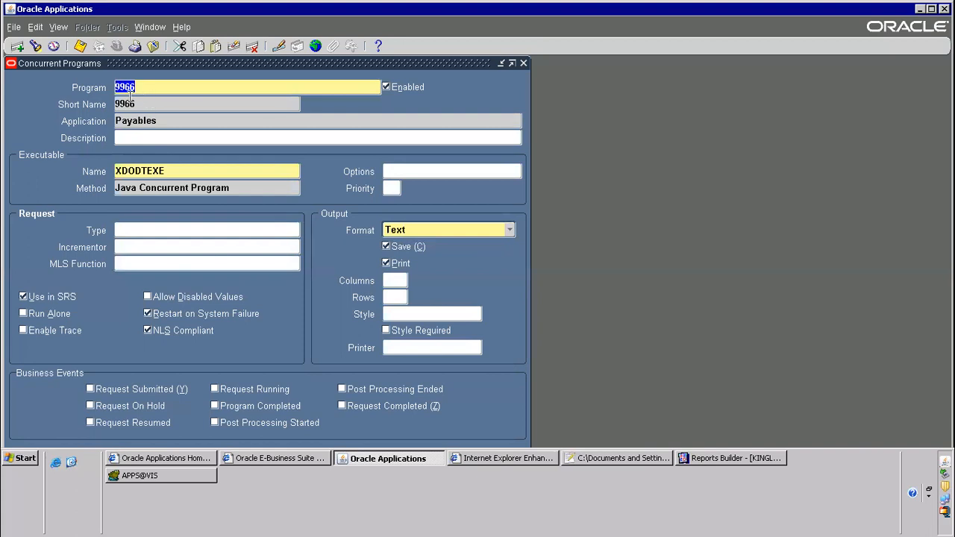
pyautogui.press('Down')
pyautogui.press('Down')
pyautogui.press('Down')
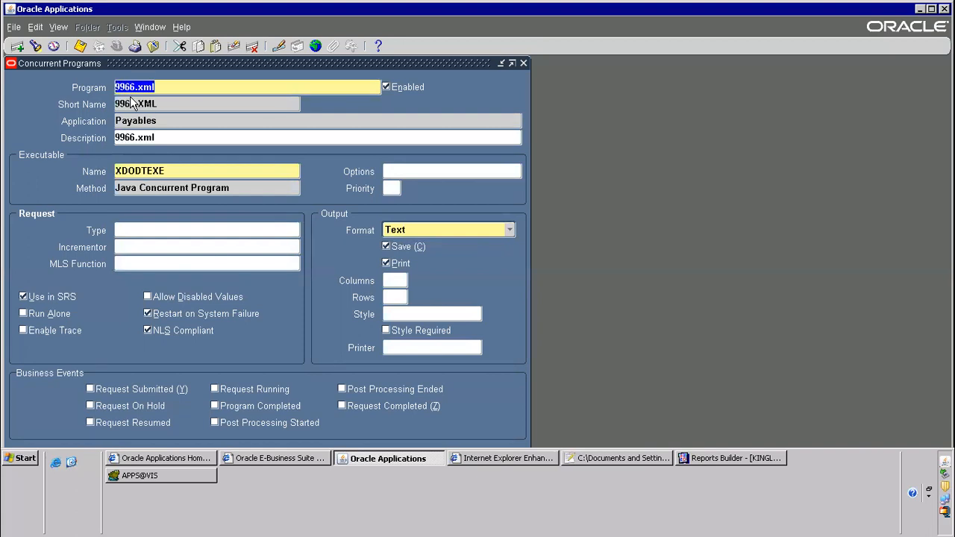
pyautogui.press('Up')
pyautogui.press('Up')
pyautogui.press('Down')
pyautogui.press('Up')
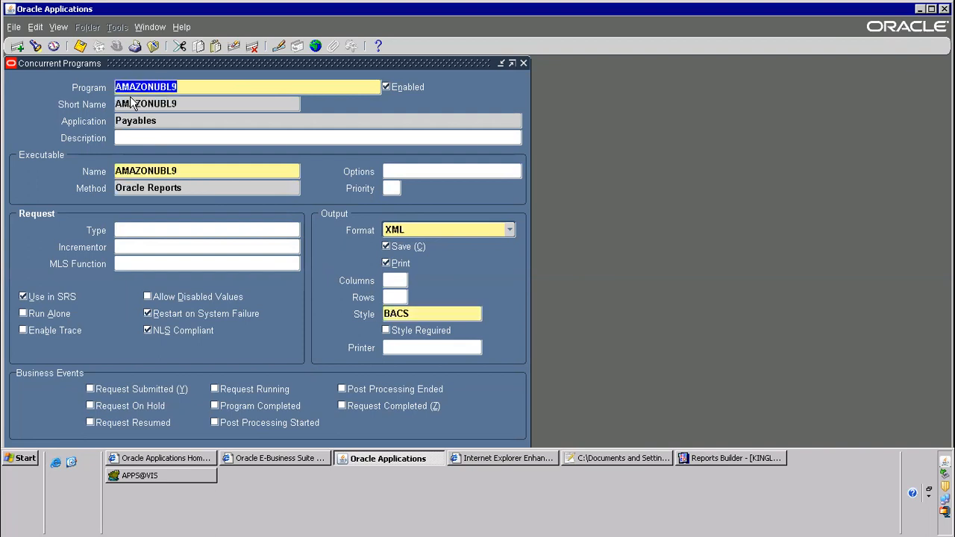
pyautogui.press('Down')
pyautogui.press('Down')
pyautogui.press('Down')
pyautogui.press('Down')
pyautogui.press('Down')
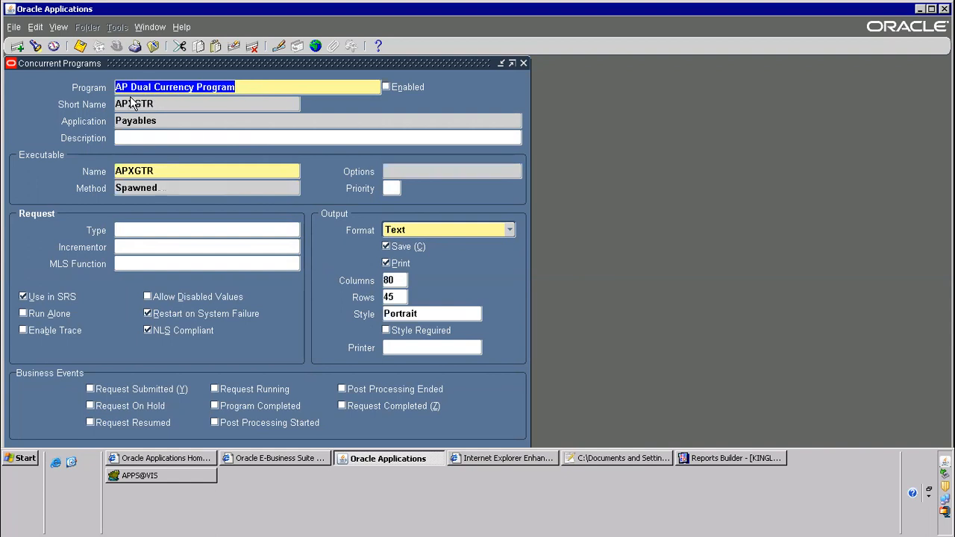
pyautogui.press('Down')
pyautogui.press('Down')
pyautogui.press('Down')
pyautogui.press('Down')
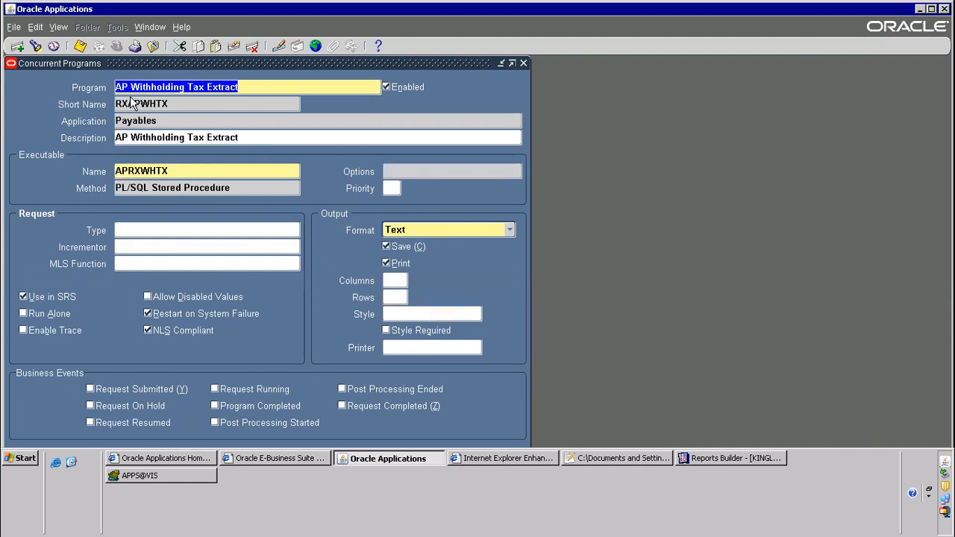
pyautogui.press('Down')
pyautogui.press('Down')
pyautogui.press('Down')
pyautogui.press('Down')
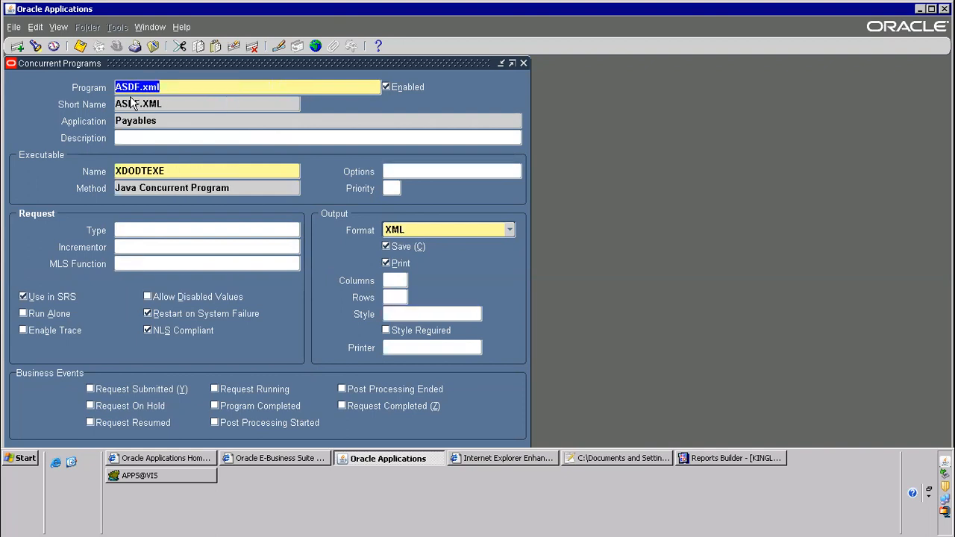
pyautogui.press('Down')
pyautogui.press('Down')
pyautogui.press('Down')
pyautogui.press('Down')
pyautogui.press('Down')
pyautogui.press('Down')
pyautogui.press('Down')
pyautogui.press('Down')
pyautogui.press('Down')
pyautogui.press('Down')
pyautogui.press('Down')
pyautogui.press('Down')
pyautogui.press('Down')
pyautogui.press('Down')
pyautogui.press('Down')
pyautogui.press('Down')
pyautogui.press('Down')
pyautogui.press('Down')
pyautogui.press('Down')
pyautogui.press('Down')
pyautogui.press('Down')
pyautogui.press('Down')
pyautogui.press('Down')
pyautogui.press('Down')
pyautogui.press('Down')
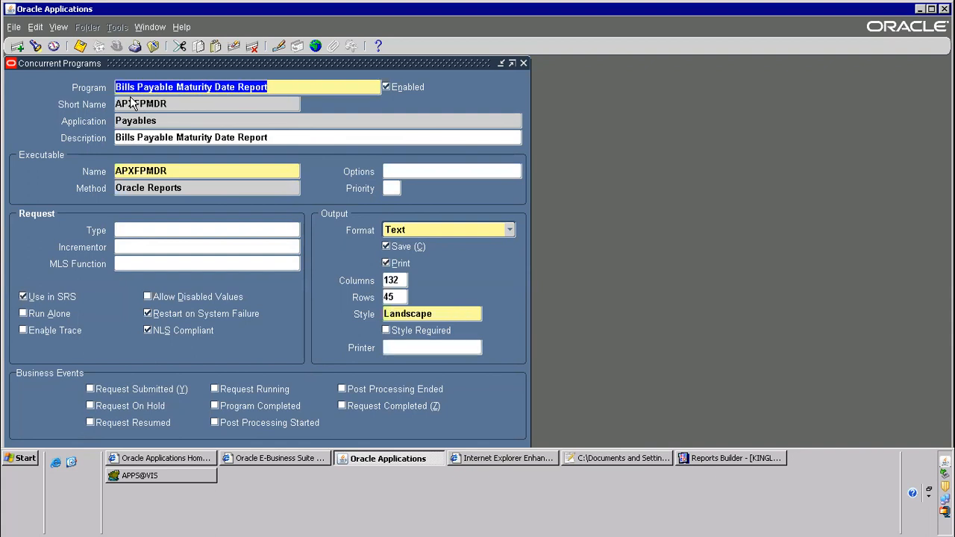
pyautogui.press('Down')
pyautogui.press('Down')
pyautogui.press('Down')
pyautogui.press('Down')
pyautogui.press('Down')
pyautogui.press('Down')
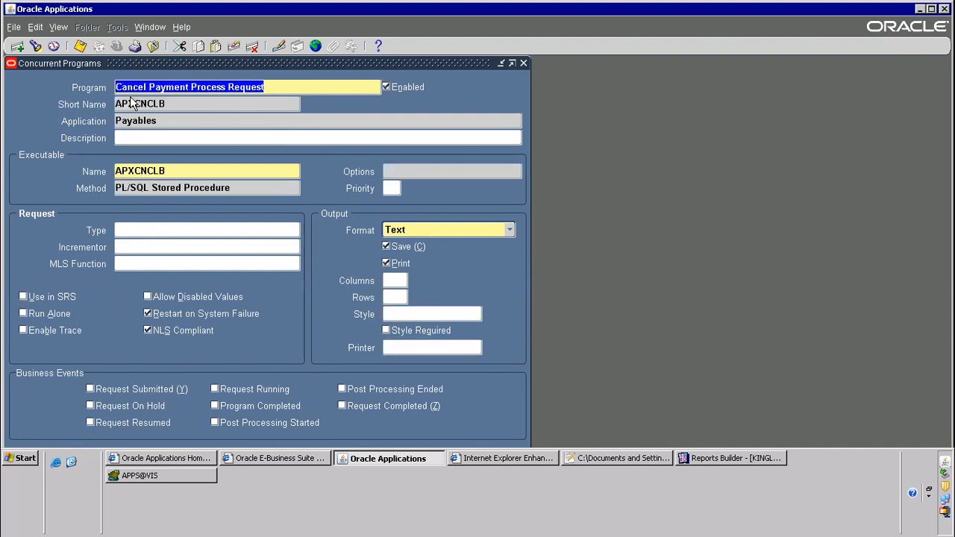
pyautogui.press('Down')
pyautogui.press('Down')
pyautogui.press('Down')
pyautogui.press('Down')
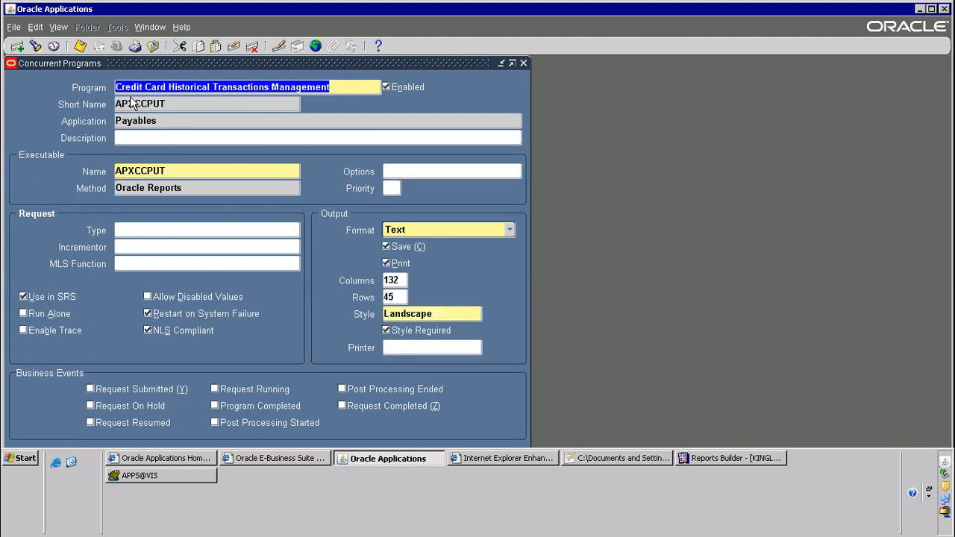
pyautogui.press('F4')
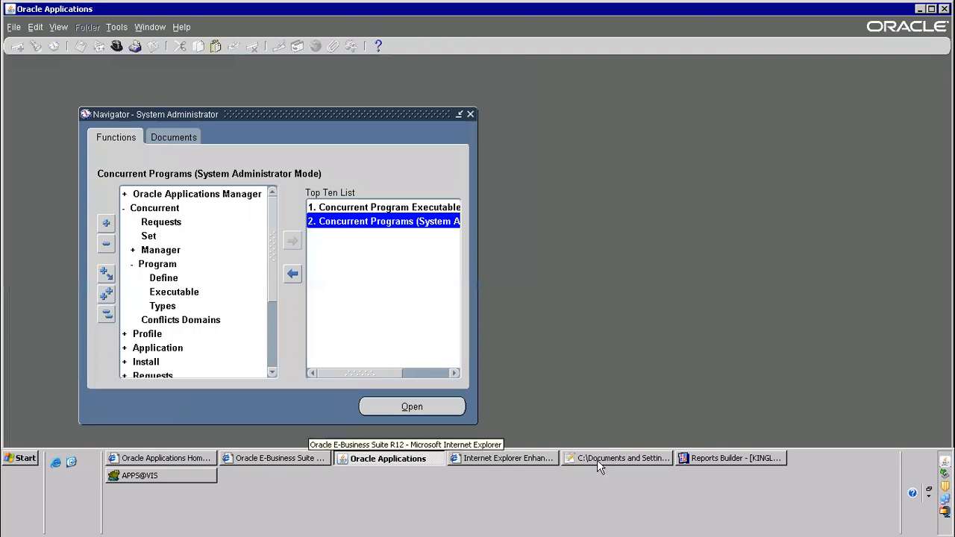
# In the 'new 1' note, list: 1) create rdf, 2) executable, 3) concurrent program, 4) attach to request group.
pyautogui.click(650, 461)
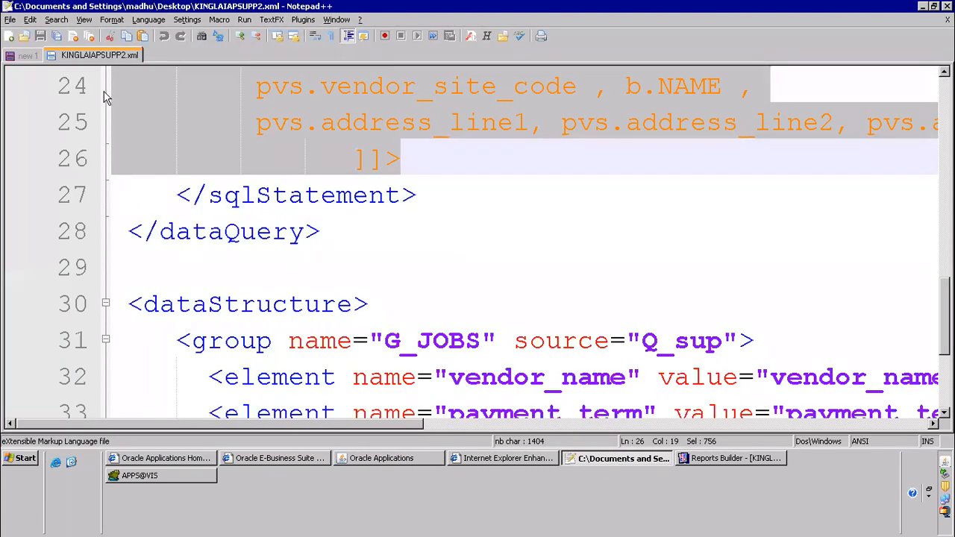
pyautogui.click(36, 58)
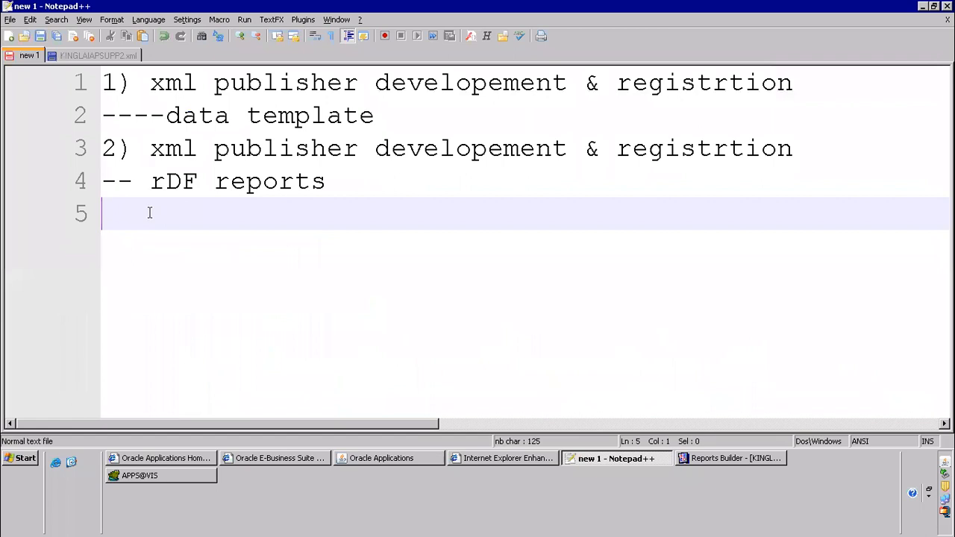
pyautogui.write('1) create rdf')
pyautogui.press('Return')
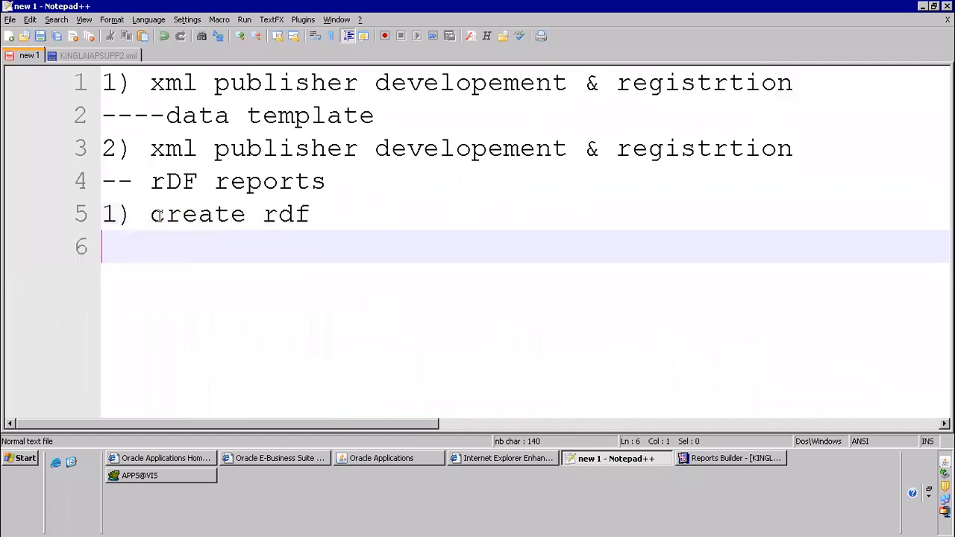
pyautogui.write('2) executable')
pyautogui.press('Return')
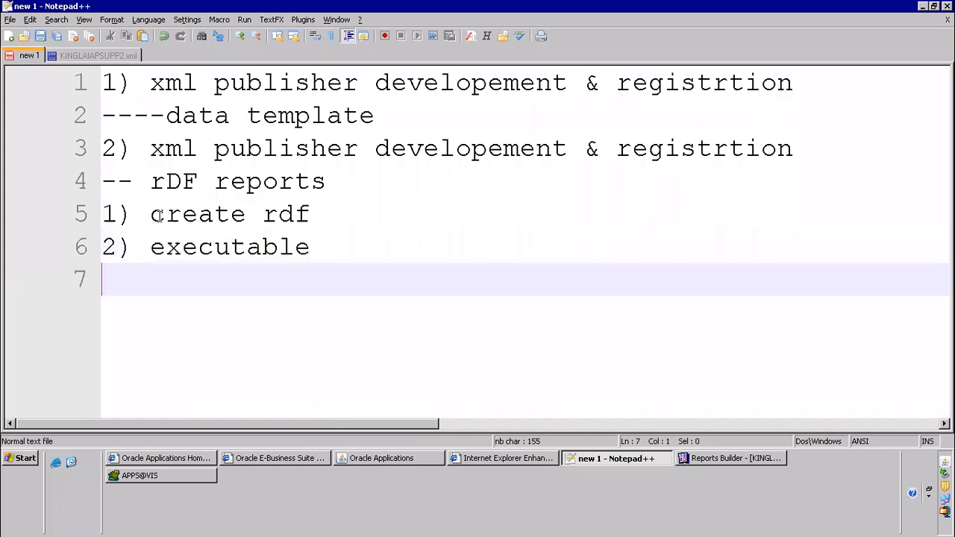
pyautogui.write('3)  concurrent program')
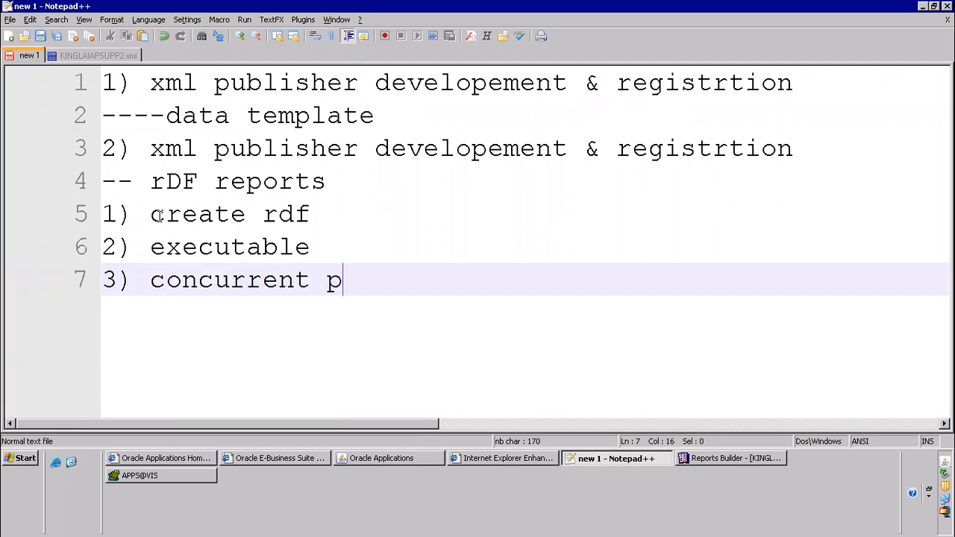
pyautogui.press('Return')
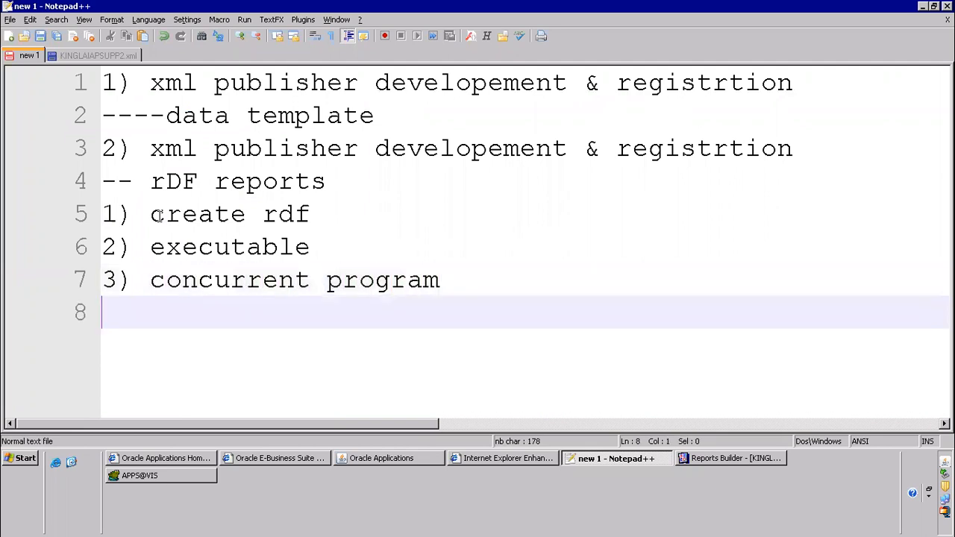
pyautogui.write('4)attc')
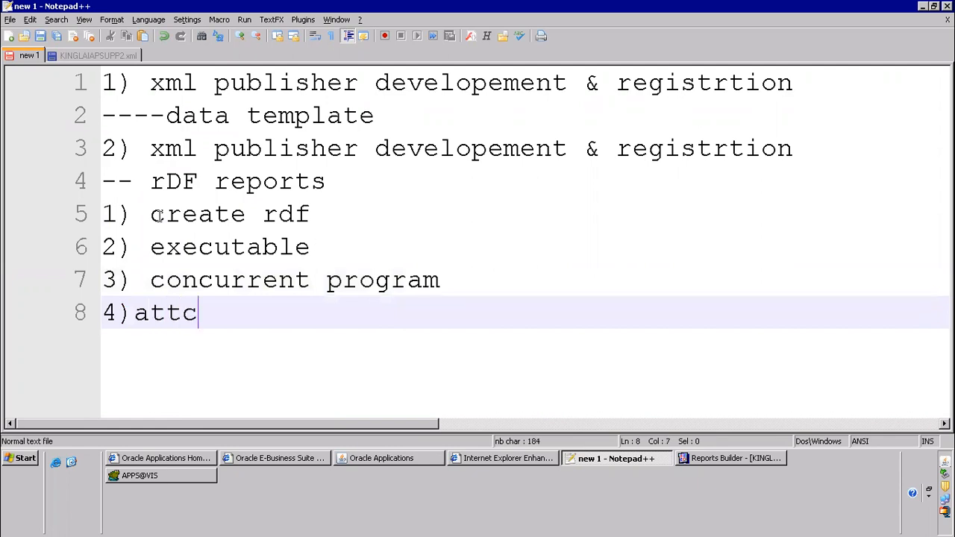
pyautogui.press('BackSpace')
pyautogui.write('ach to r')
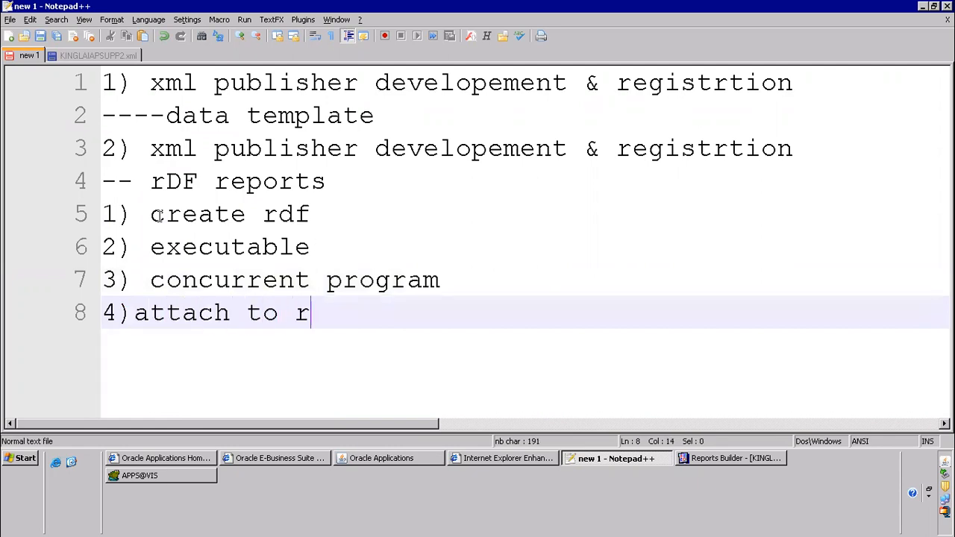
pyautogui.write('equest group')
pyautogui.press('Return')
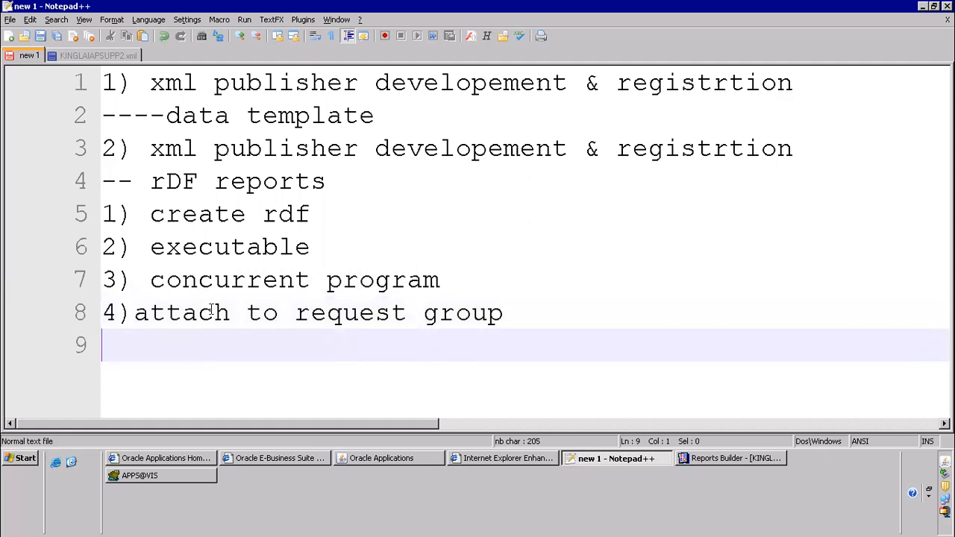
# Highlight 'request group' in the note and return to Oracle Applications.
pyautogui.moveTo(296, 312); pyautogui.dragTo(456, 312)
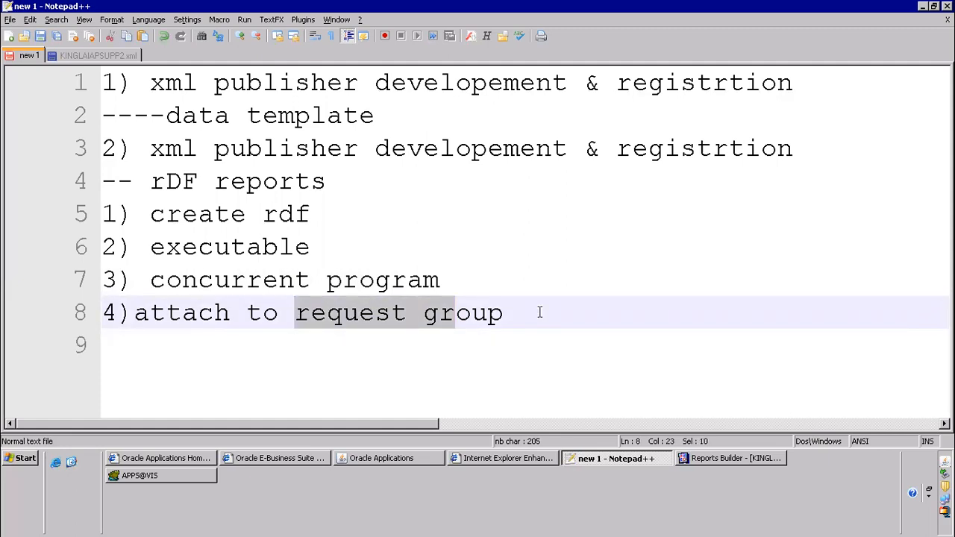
pyautogui.moveTo(540, 312); pyautogui.dragTo(540, 314)
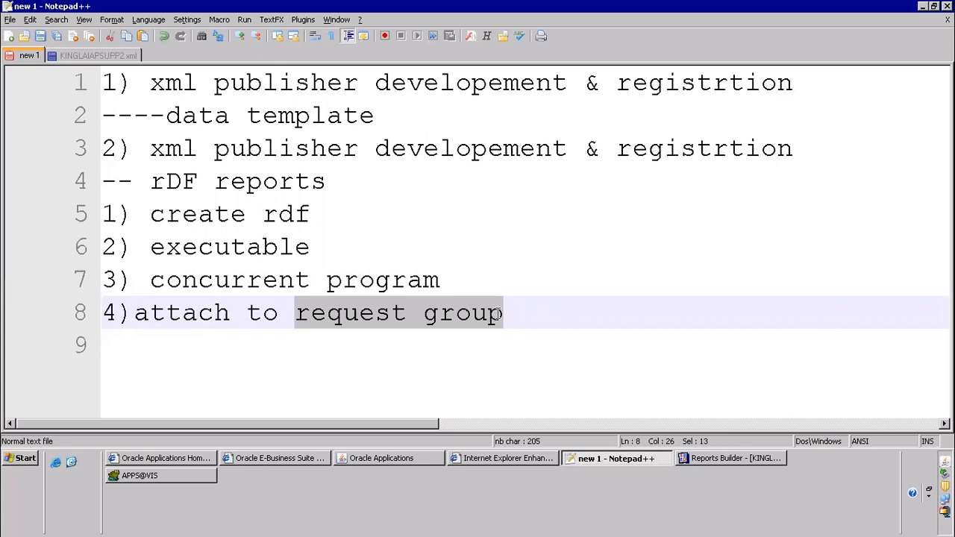
pyautogui.click(347, 332)
pyautogui.moveTo(296, 316); pyautogui.dragTo(567, 333)
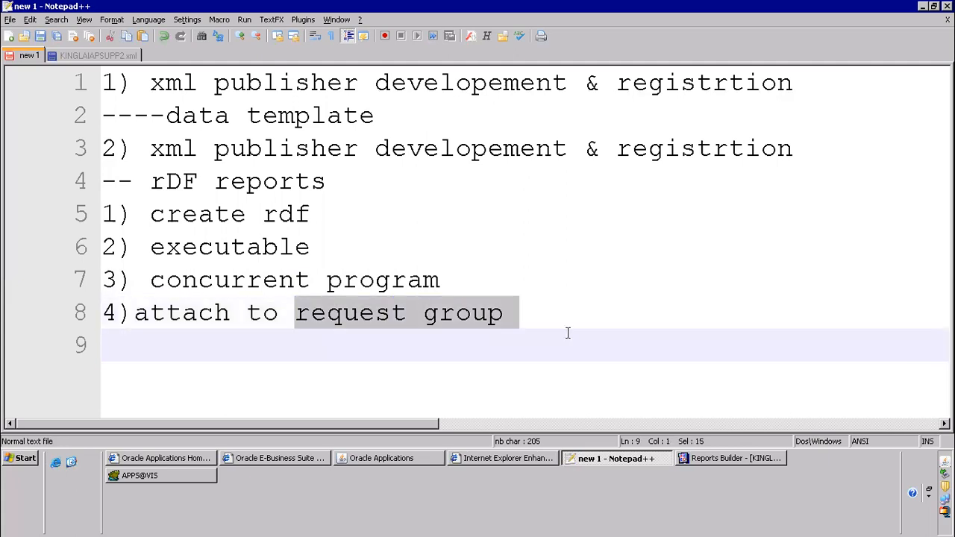
pyautogui.click(362, 456)
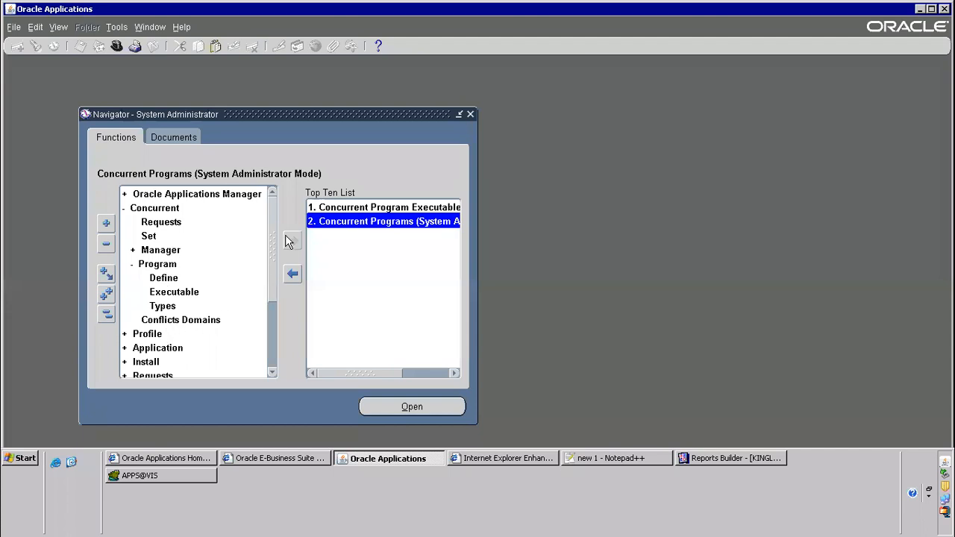
# Open the Request Groups form via Security > Responsibility in the Navigator.
pyautogui.moveTo(268, 251); pyautogui.dragTo(203, 353)
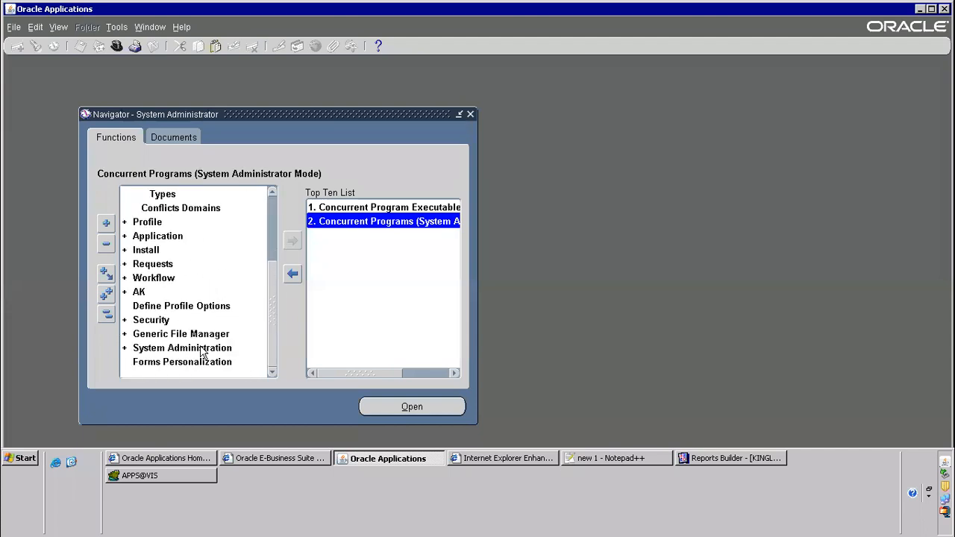
pyautogui.doubleClick(156, 321)
pyautogui.scroll(-2, 150, 373)
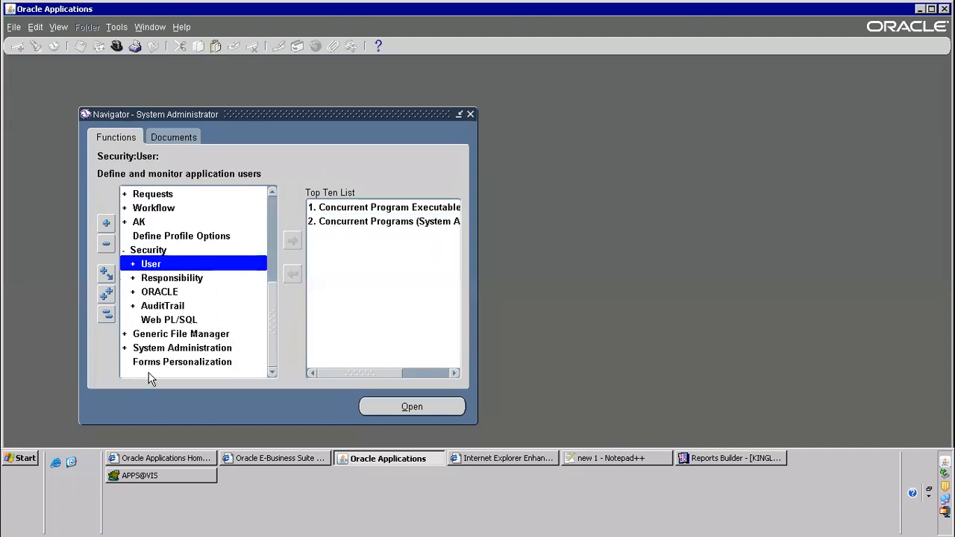
pyautogui.doubleClick(177, 278)
pyautogui.scroll(-2, 250, 279)
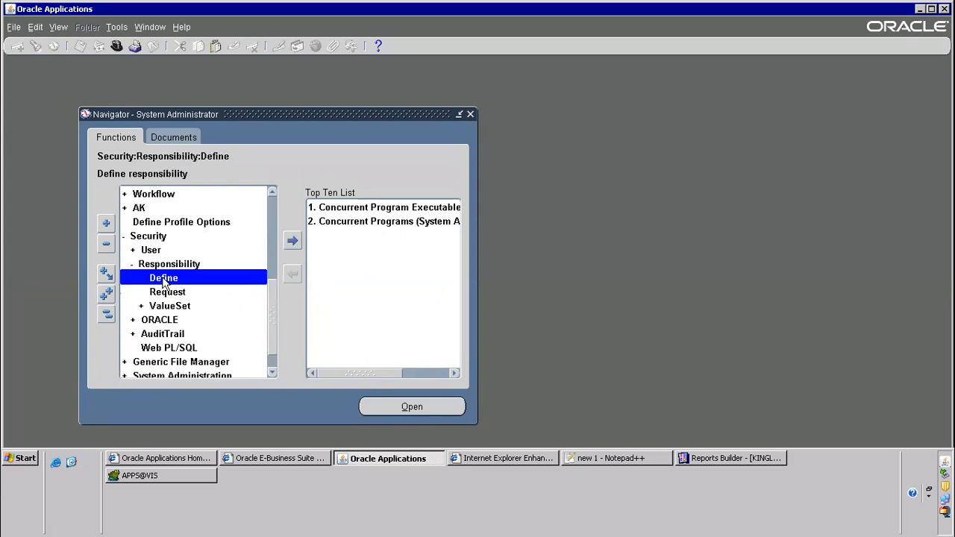
pyautogui.click(168, 292)
pyautogui.doubleClick(168, 292)
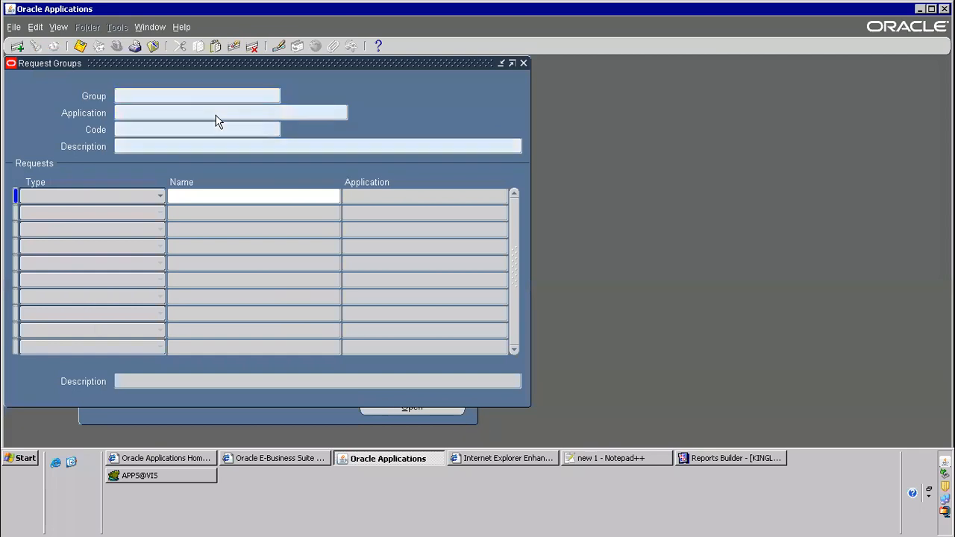
# Query the All Reports request group for the Payables application.
pyautogui.write('All Reports')
pyautogui.press('Tab')
pyautogui.write('Payables')
pyautogui.hotkey('ctrl', 'F11')
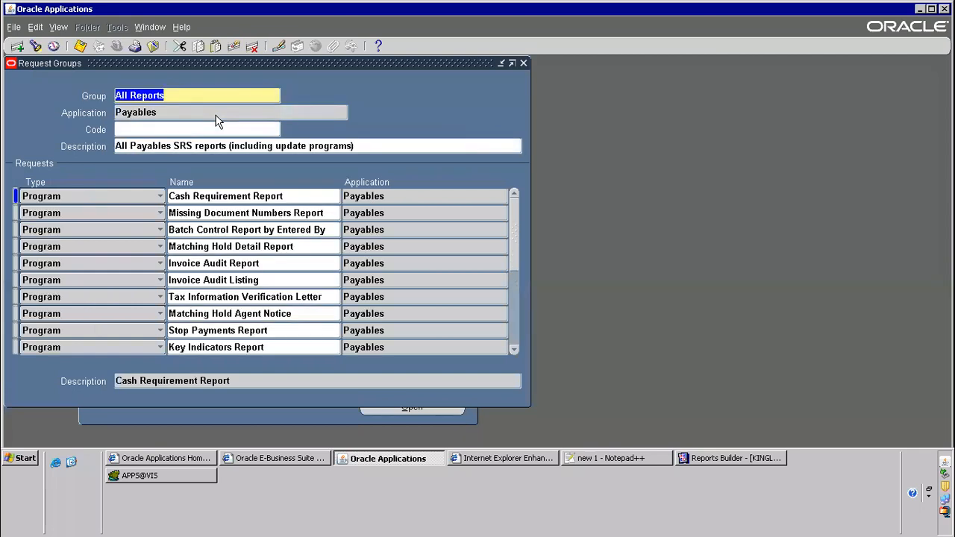
# Add a new request row for KINGLAI R3 Supplier Report.
pyautogui.click(283, 240)
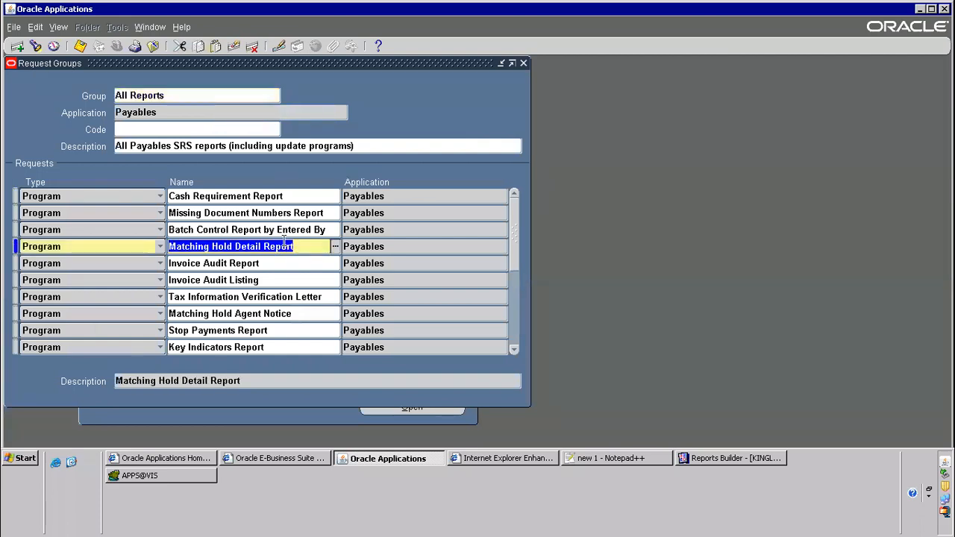
pyautogui.hotkey('ctrl', 'Down')
pyautogui.write('ki')
pyautogui.press('Tab')
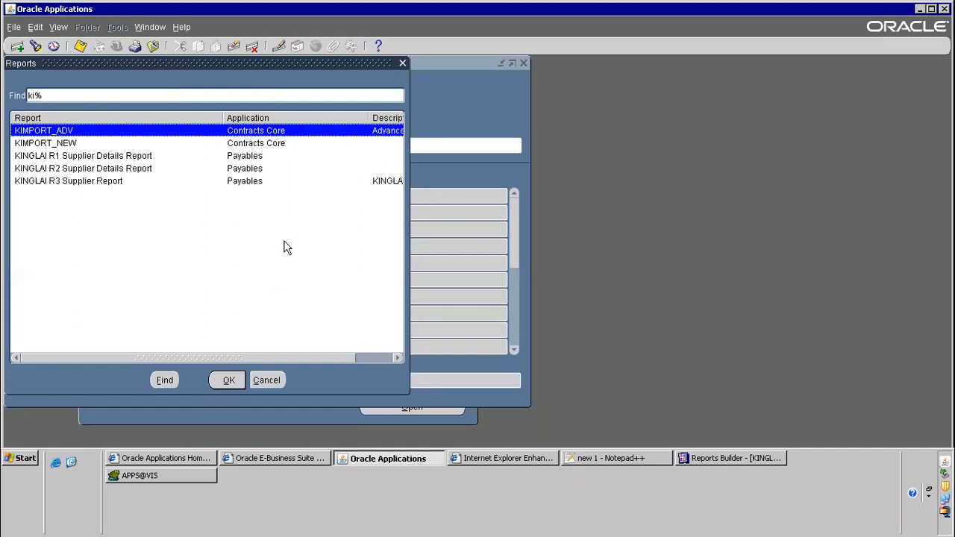
pyautogui.click(32, 155)
pyautogui.click(56, 169)
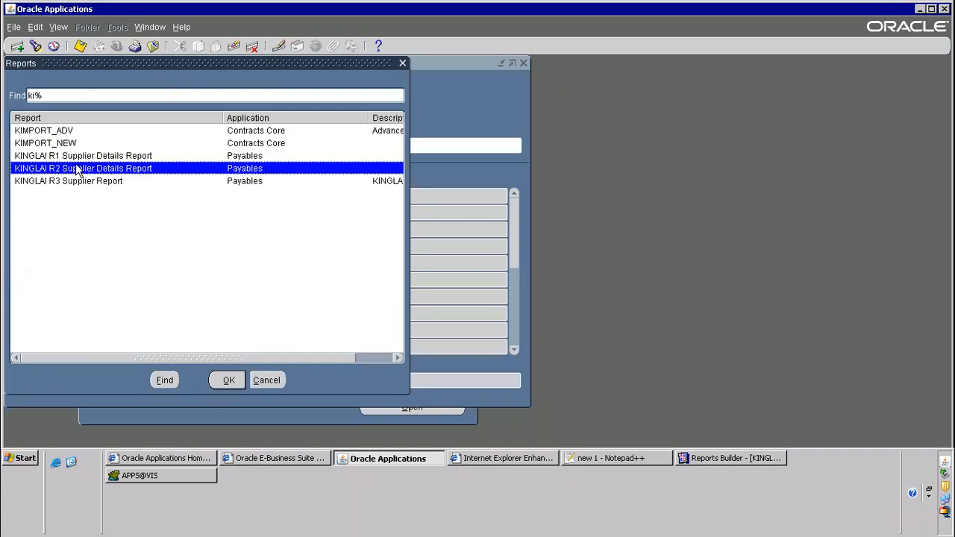
pyautogui.doubleClick(90, 182)
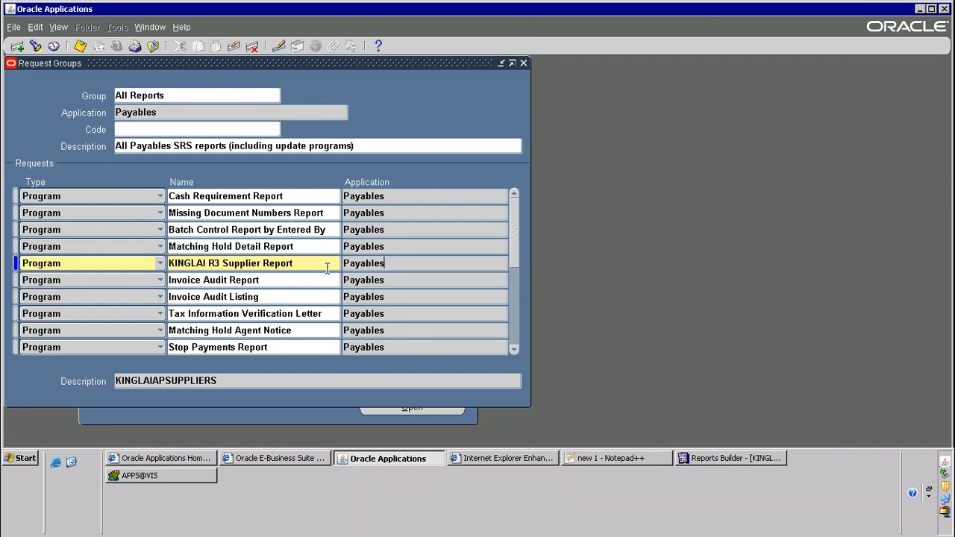
# Save the request group, review its fields, then clear the form and search All Reports again.
pyautogui.moveTo(172, 263); pyautogui.dragTo(433, 266)
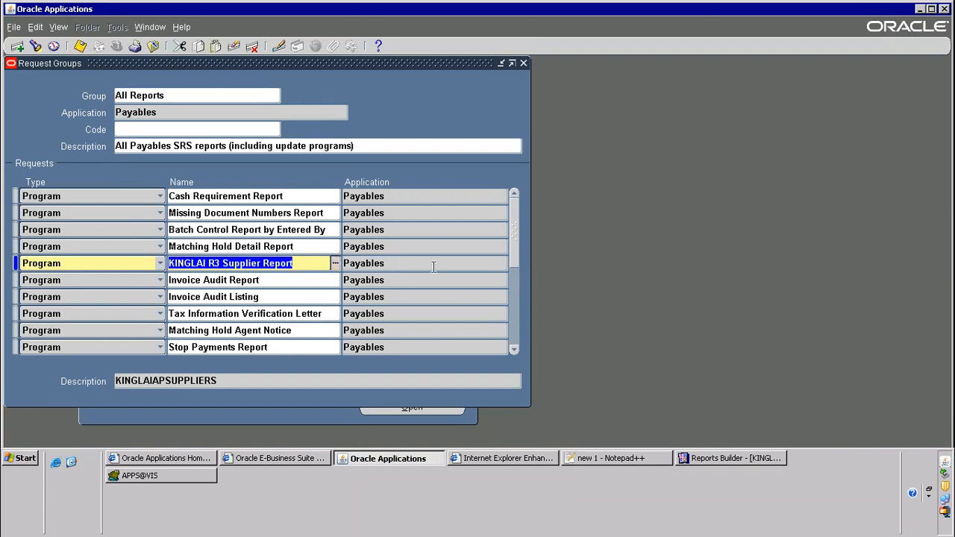
pyautogui.click(379, 263)
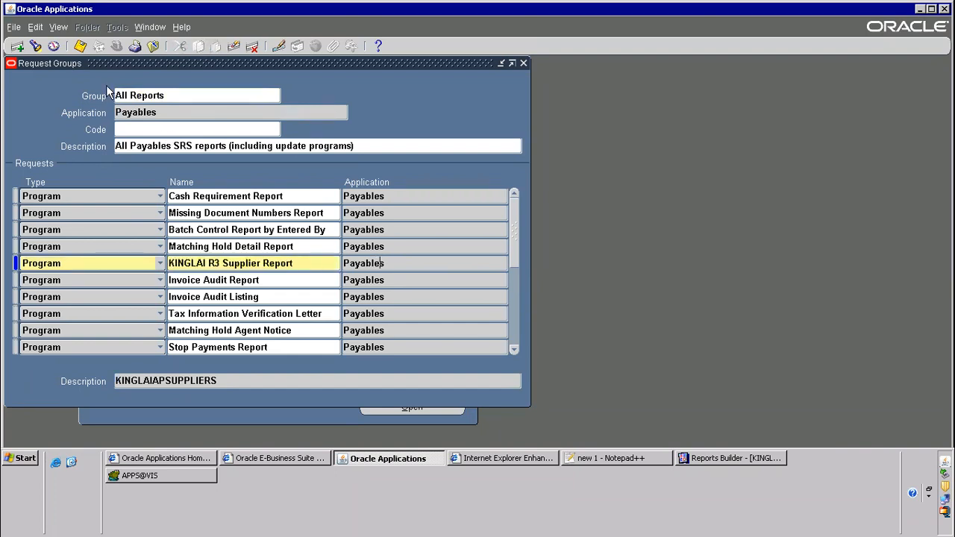
pyautogui.click(80, 51)
pyautogui.click(219, 264)
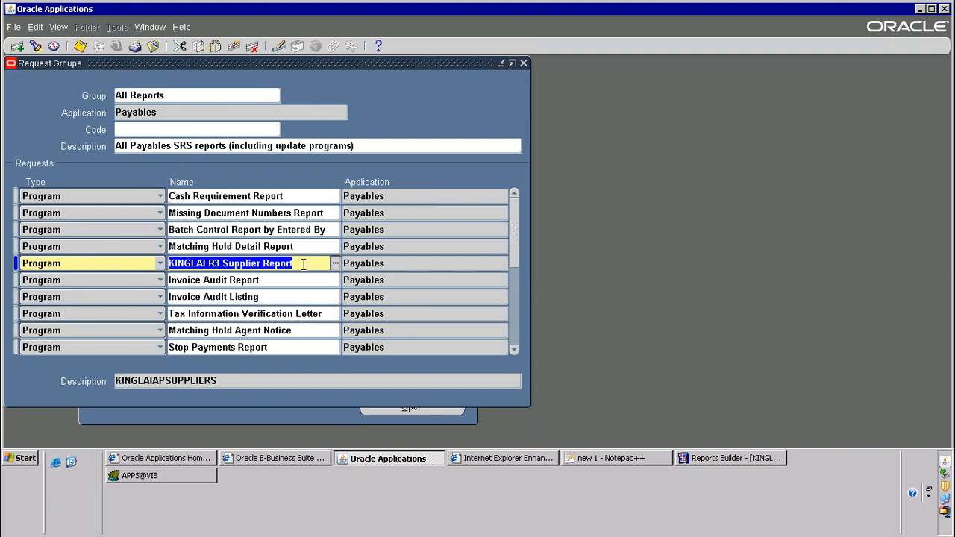
pyautogui.click(142, 146)
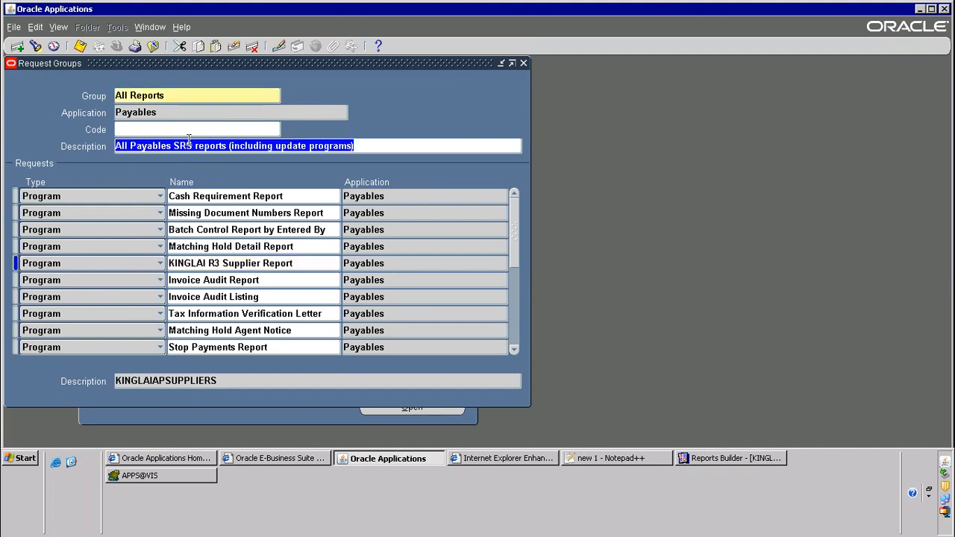
pyautogui.click(140, 97)
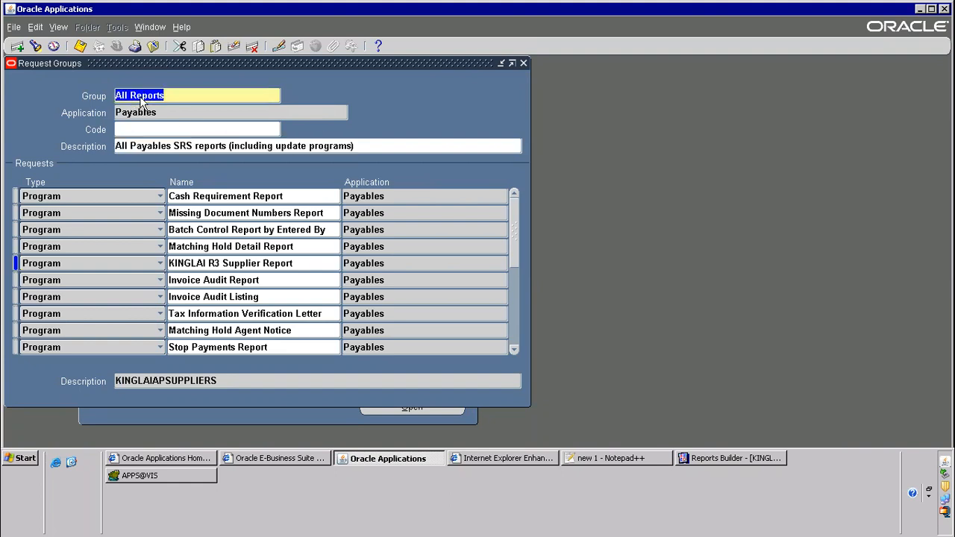
pyautogui.click(146, 113)
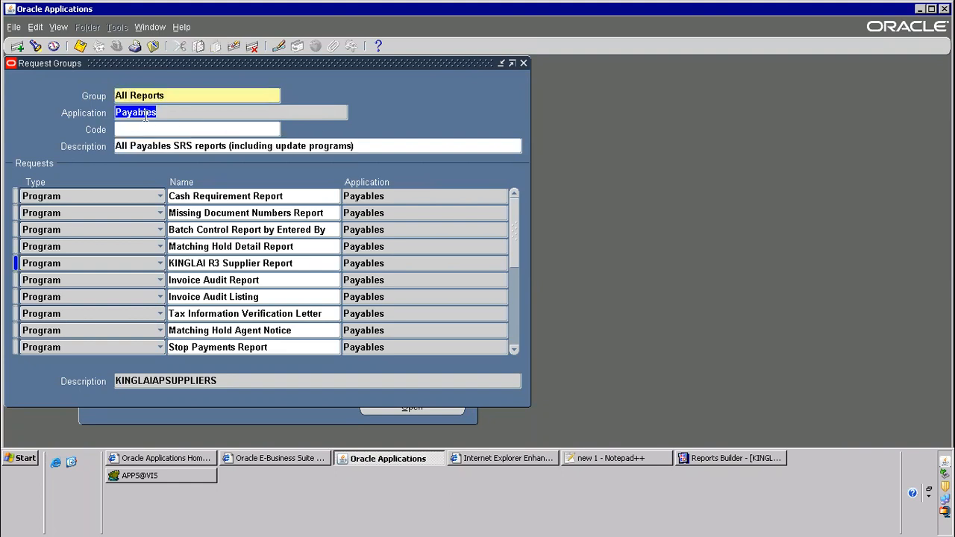
pyautogui.click(168, 148)
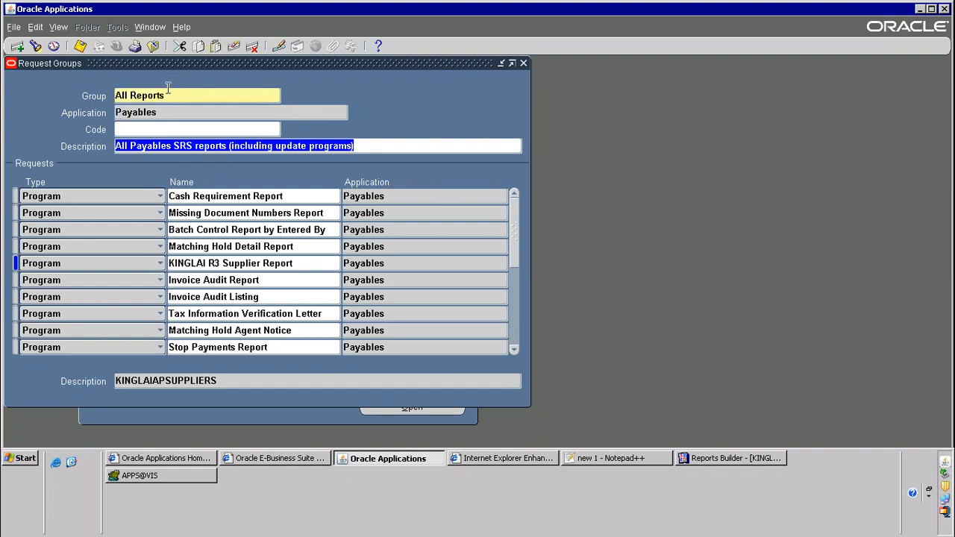
pyautogui.press('F11')
pyautogui.write('All Re')
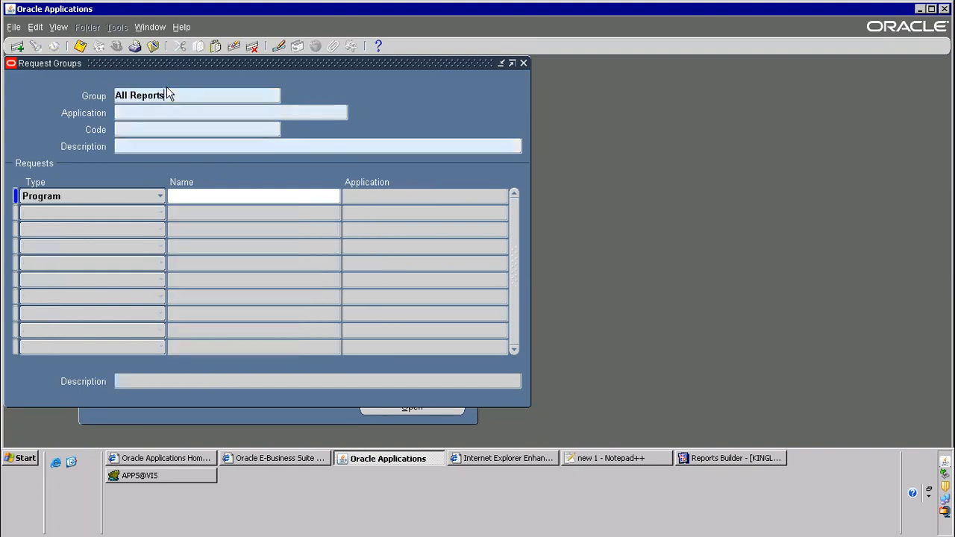
# Run the All Reports request group query and step through the matching groups.
pyautogui.hotkey('ctrl', 'F11')
pyautogui.press('Down')
pyautogui.press('Down')
pyautogui.press('Down')
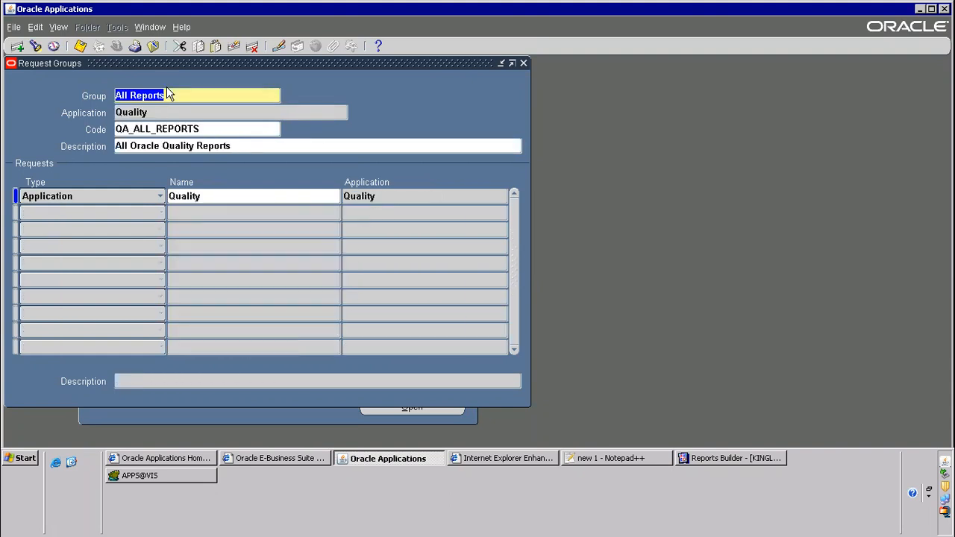
pyautogui.press('Down')
pyautogui.press('Down')
pyautogui.press('Down')
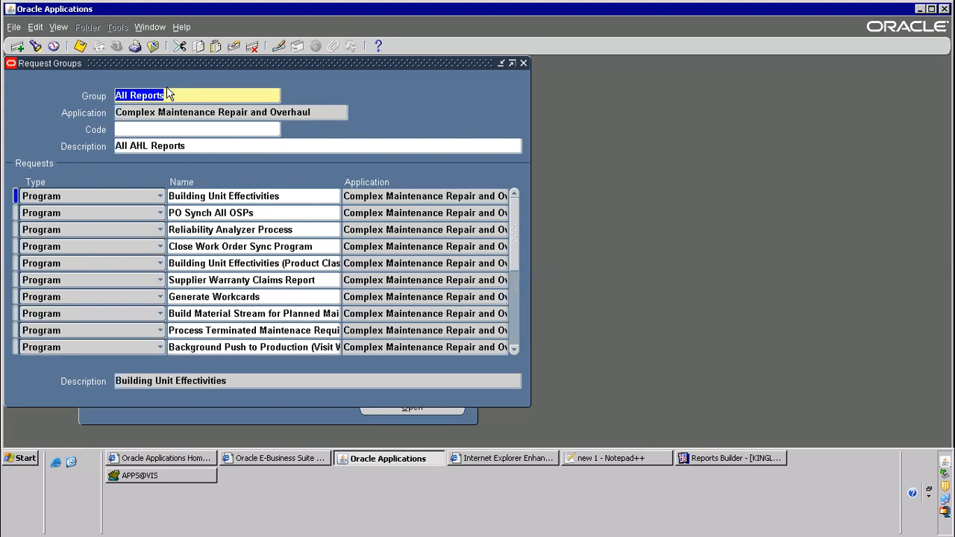
# Re-query group All Reports for Payables, review its programs, and close the Request Groups form.
pyautogui.press('F11')
pyautogui.write('A')
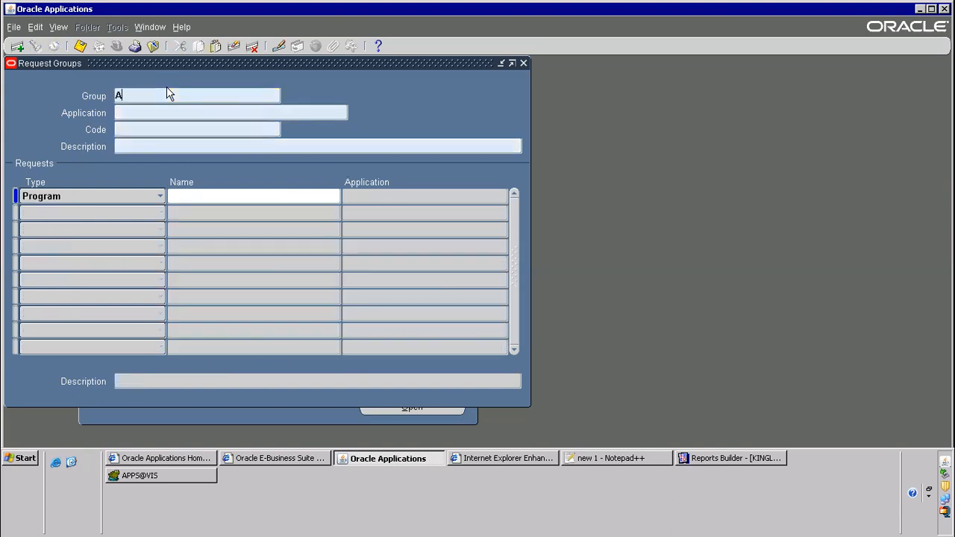
pyautogui.write('ll Reports')
pyautogui.press('Tab')
pyautogui.write('Payables')
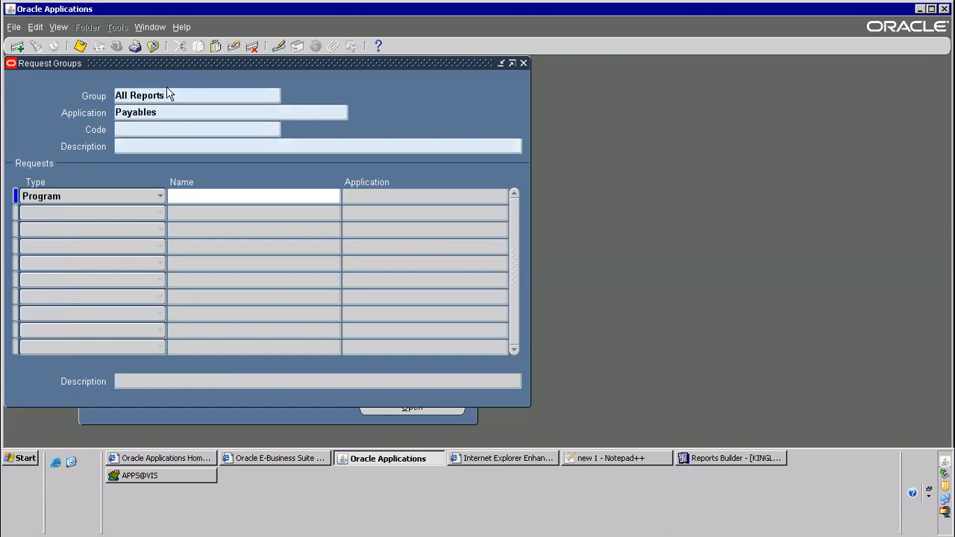
pyautogui.hotkey('ctrl', 'F11')
pyautogui.click(268, 285)
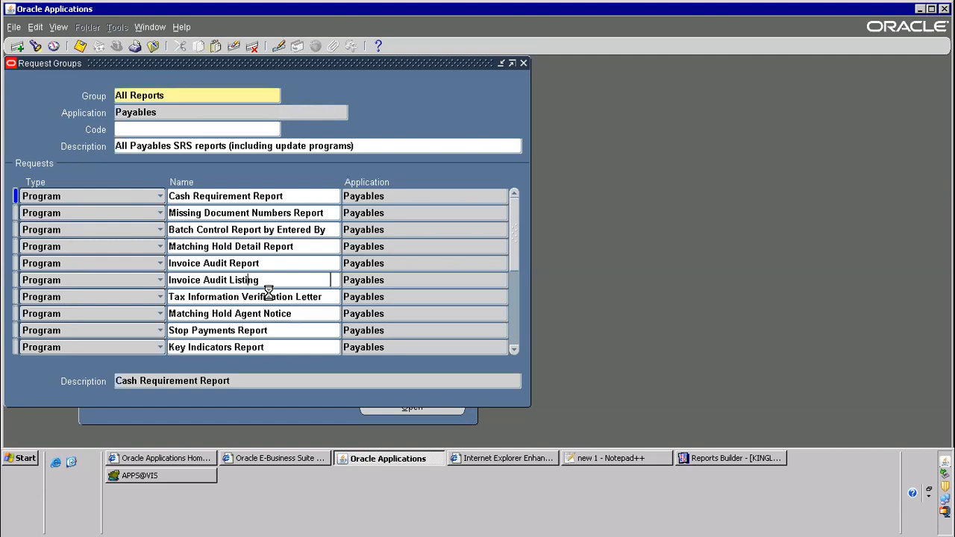
pyautogui.click(243, 233)
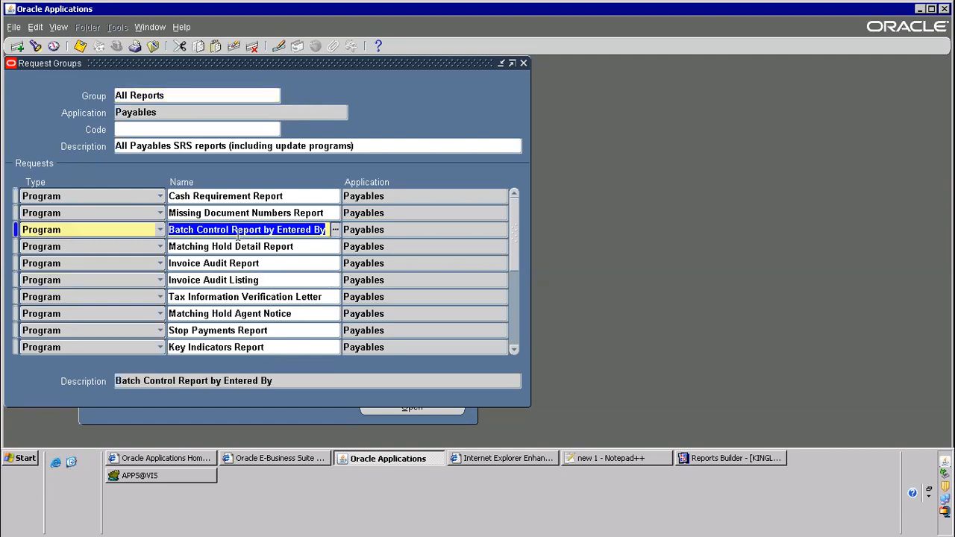
pyautogui.click(153, 47)
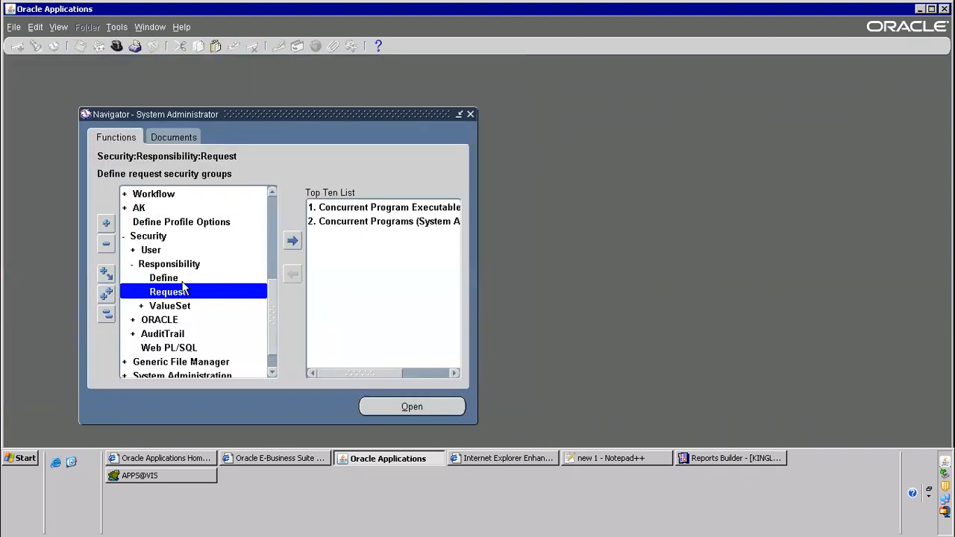
# Add Request Groups and Responsibilities to the Top Ten list.
pyautogui.click(292, 240)
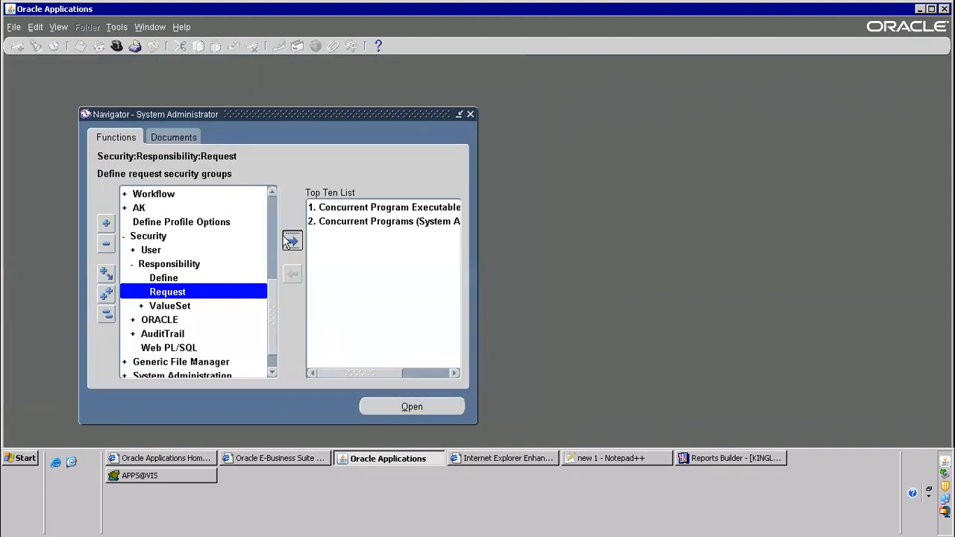
pyautogui.click(170, 280)
pyautogui.click(291, 244)
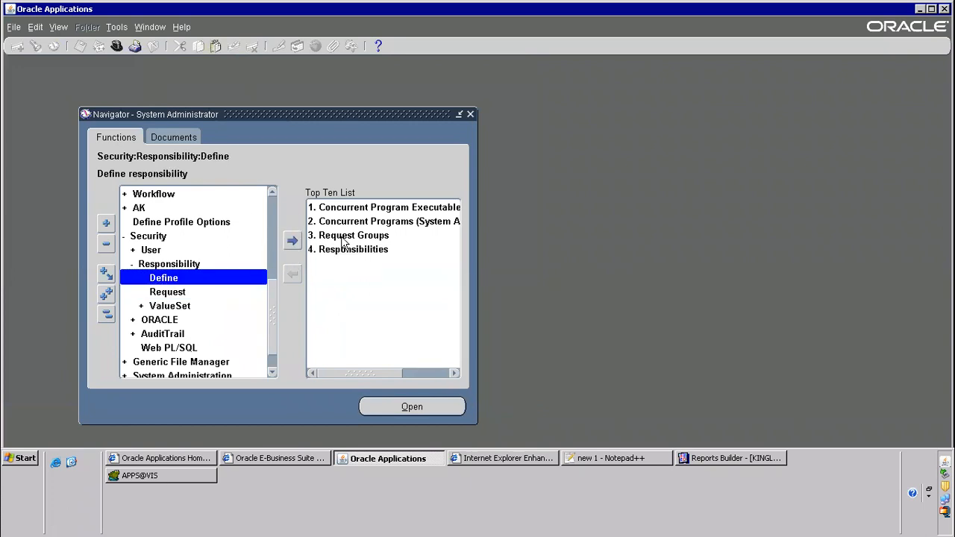
# Switch responsibility to Payables using the pay% search.
pyautogui.click(117, 46)
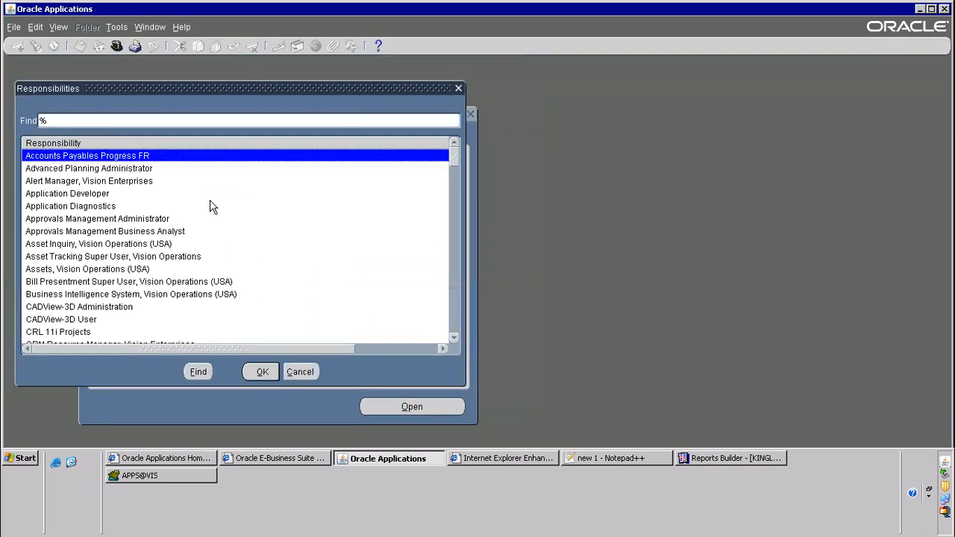
pyautogui.write('pay%')
pyautogui.press('Return')
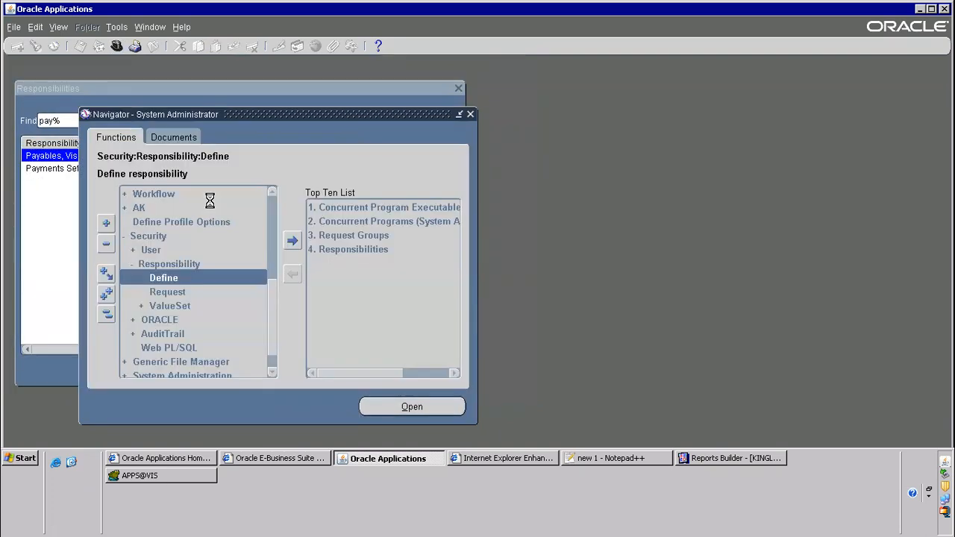
# Submit the KINGLAI R3 Supplier Report as a new request, decline another, and find requests.
pyautogui.hotkey('alt', 'v')
pyautogui.press('q')
pyautogui.write('KINGLAI R3 Supplier Report')
pyautogui.press('Tab')
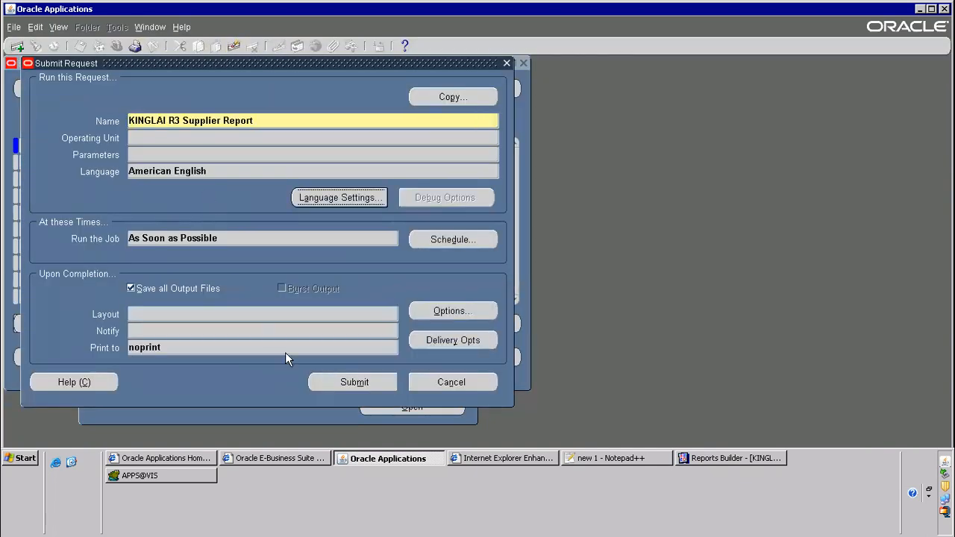
pyautogui.click(387, 374)
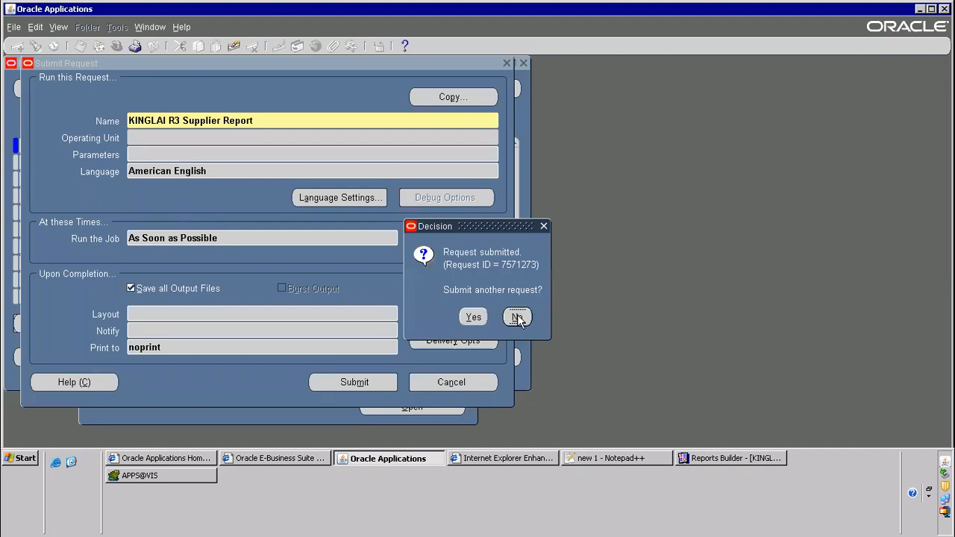
pyautogui.click(518, 317)
pyautogui.click(403, 363)
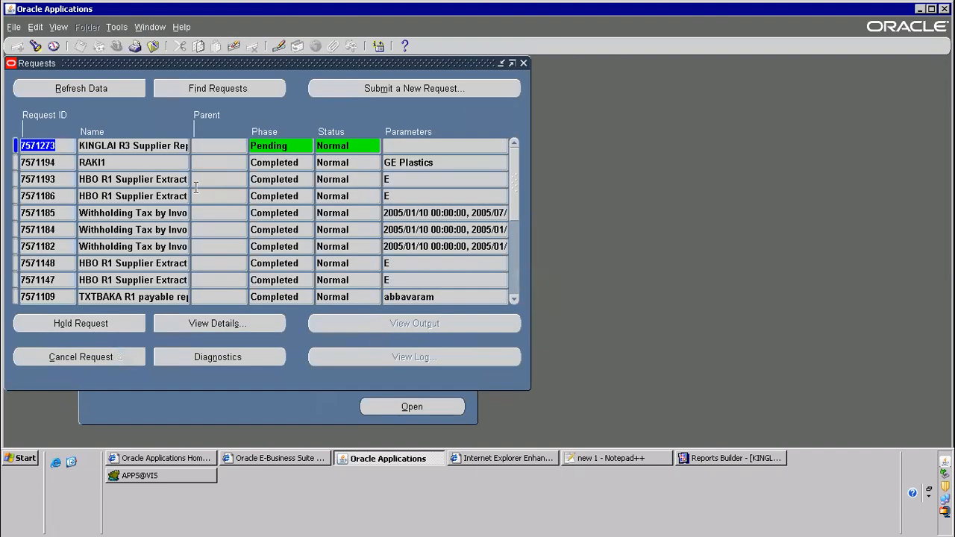
# Glance at the Notepad++ notes and desktop, then return to Oracle Applications.
pyautogui.click(623, 458)
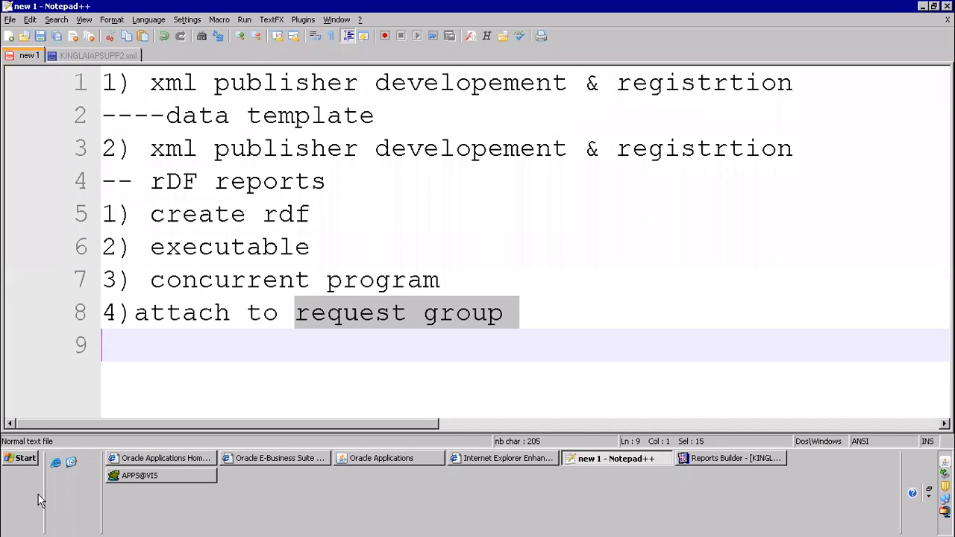
pyautogui.click(71, 463)
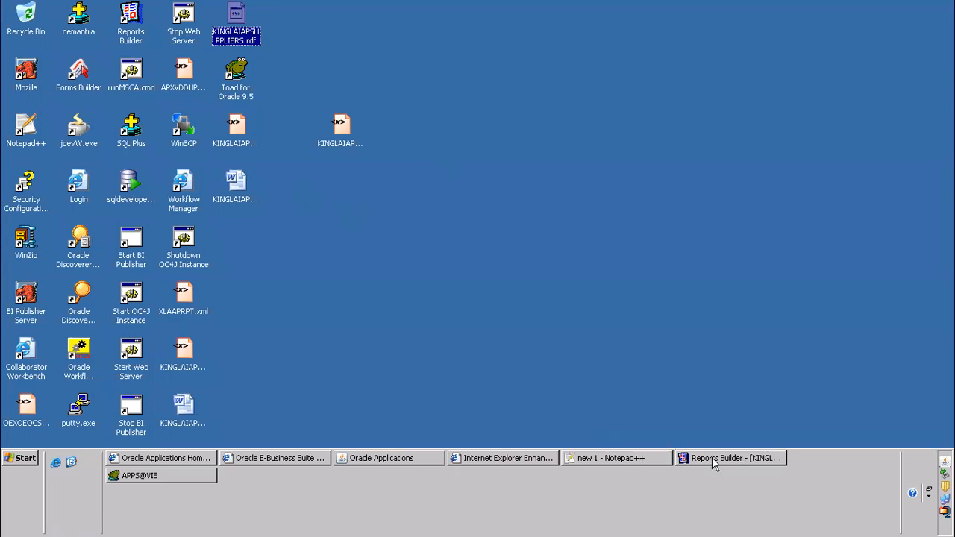
pyautogui.click(399, 453)
# Refresh the requests list until the KINGLAI R3 Supplier Report shows Completed with Error.
pyautogui.click(85, 90)
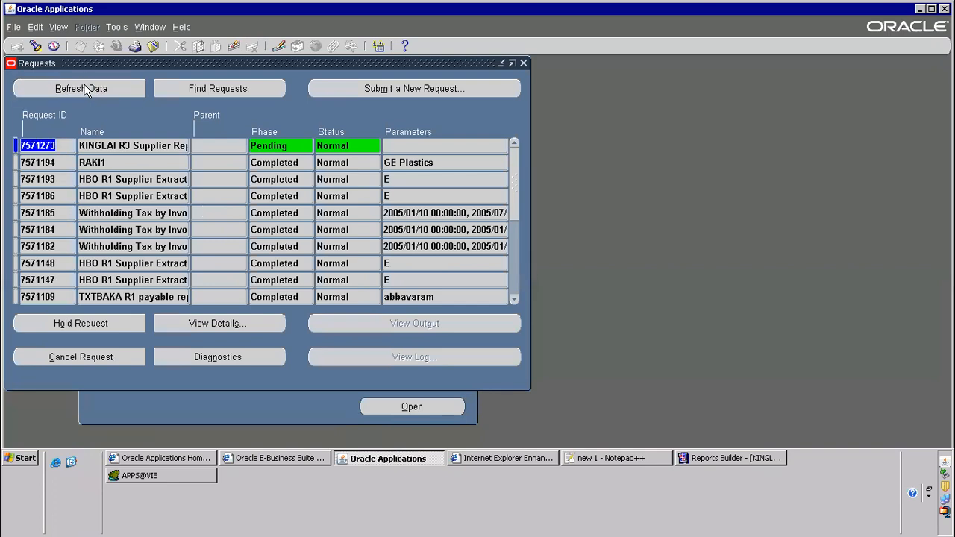
pyautogui.click(100, 85)
pyautogui.click(117, 145)
pyautogui.click(114, 88)
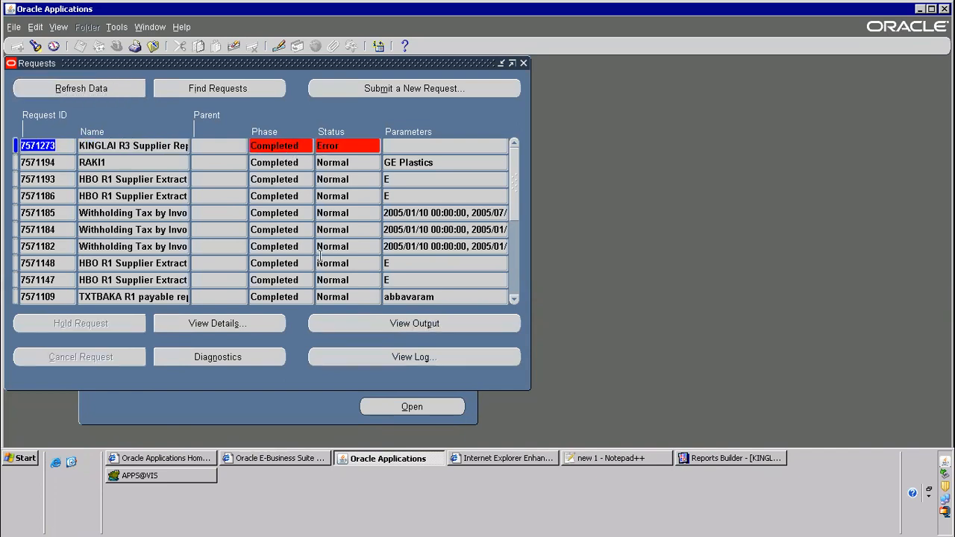
# View the failed request's log full screen and copy the ap/12.0.0/reports/US path from the FDPREP error.
pyautogui.click(396, 358)
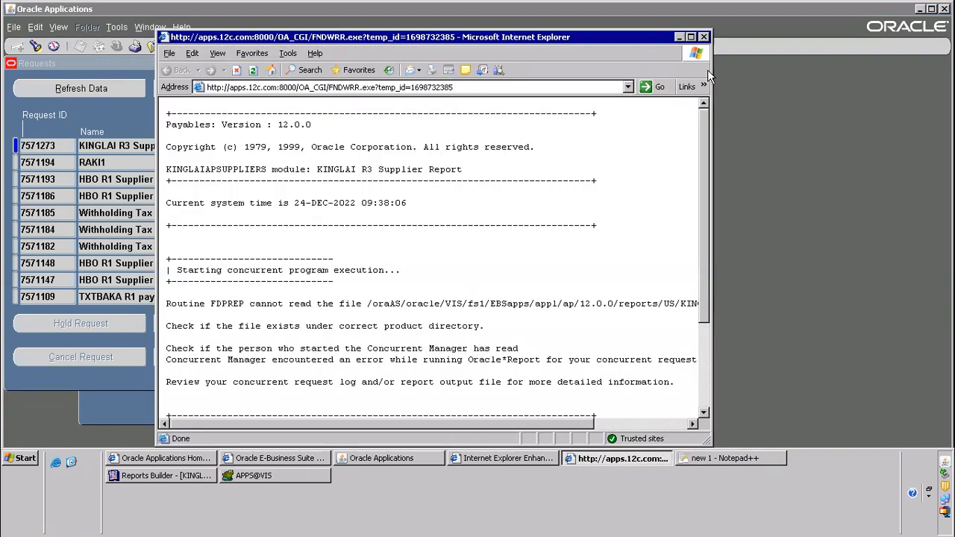
pyautogui.click(691, 37)
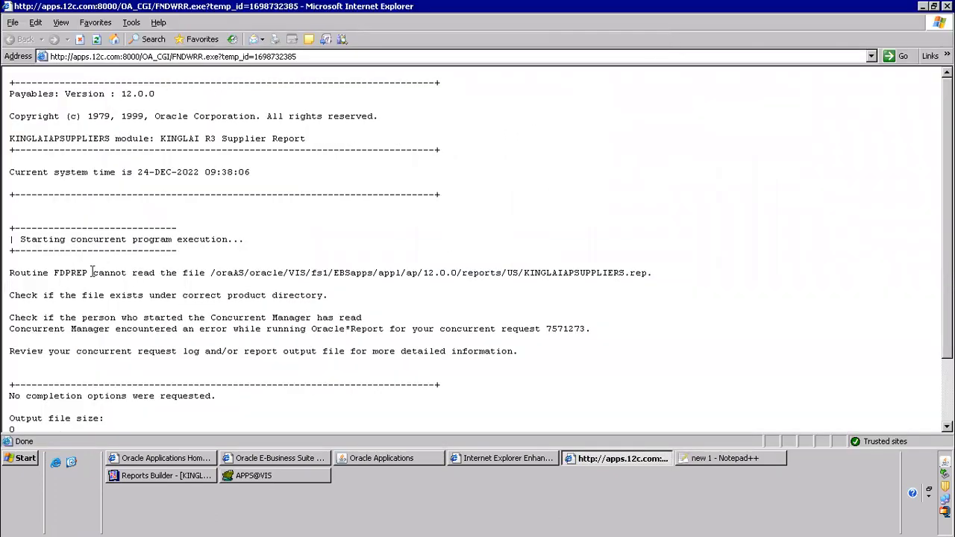
pyautogui.moveTo(104, 274); pyautogui.dragTo(208, 273)
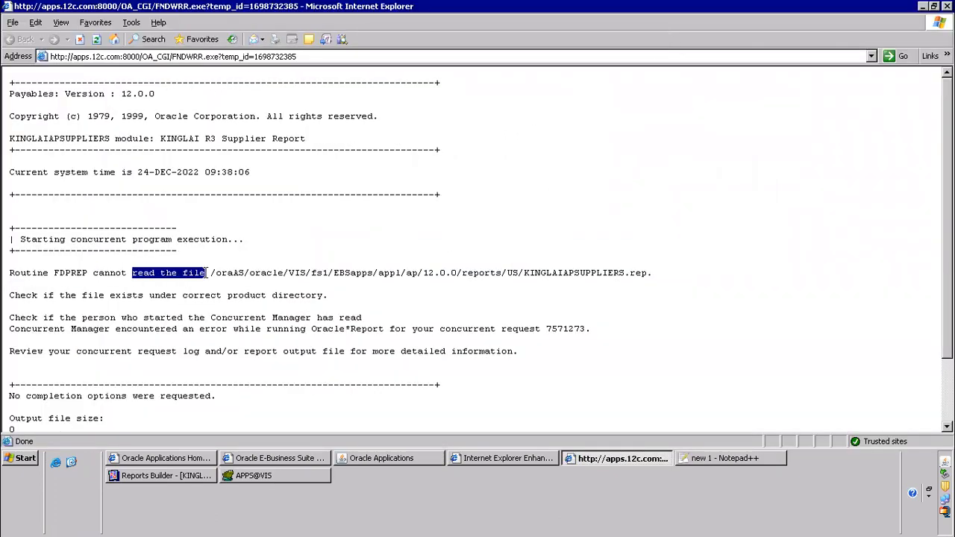
pyautogui.moveTo(95, 273); pyautogui.dragTo(526, 275)
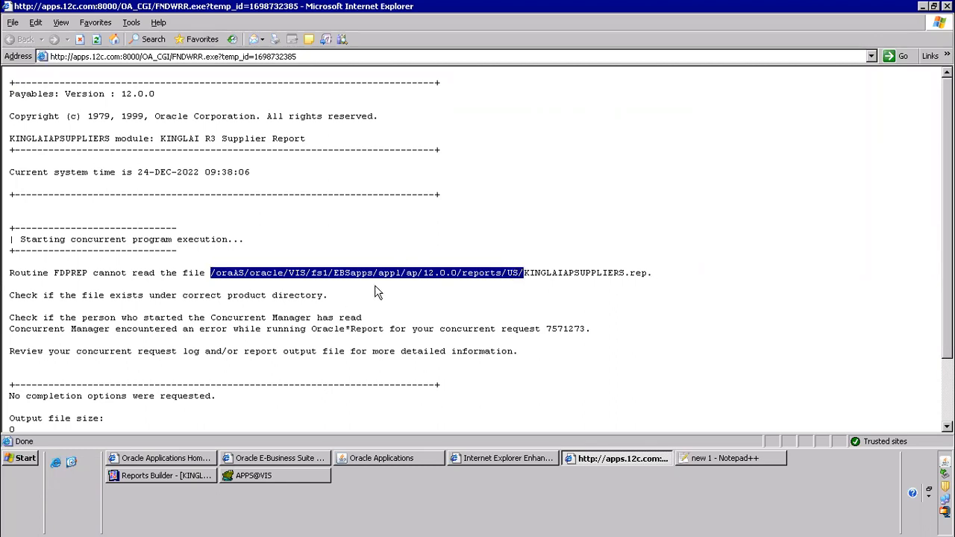
pyautogui.rightClick(415, 273)
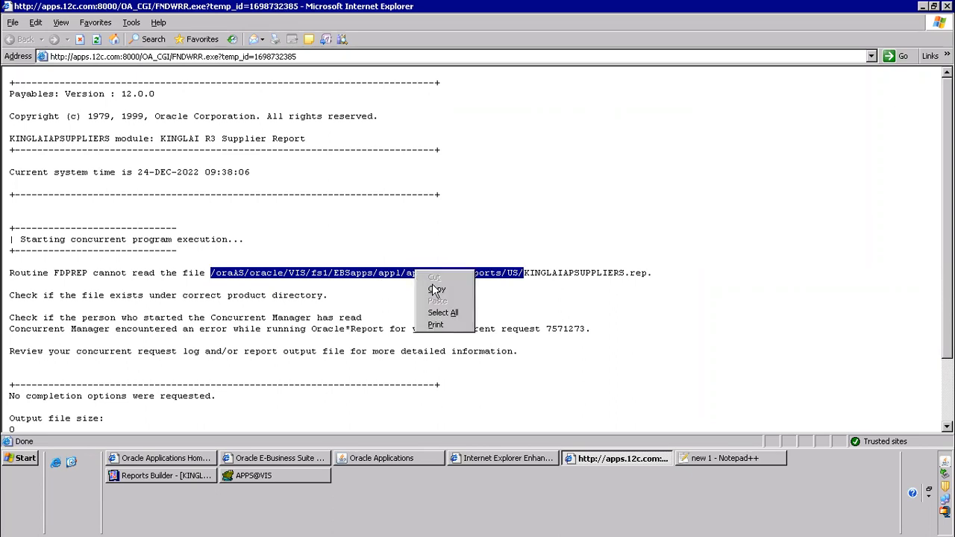
pyautogui.click(444, 288)
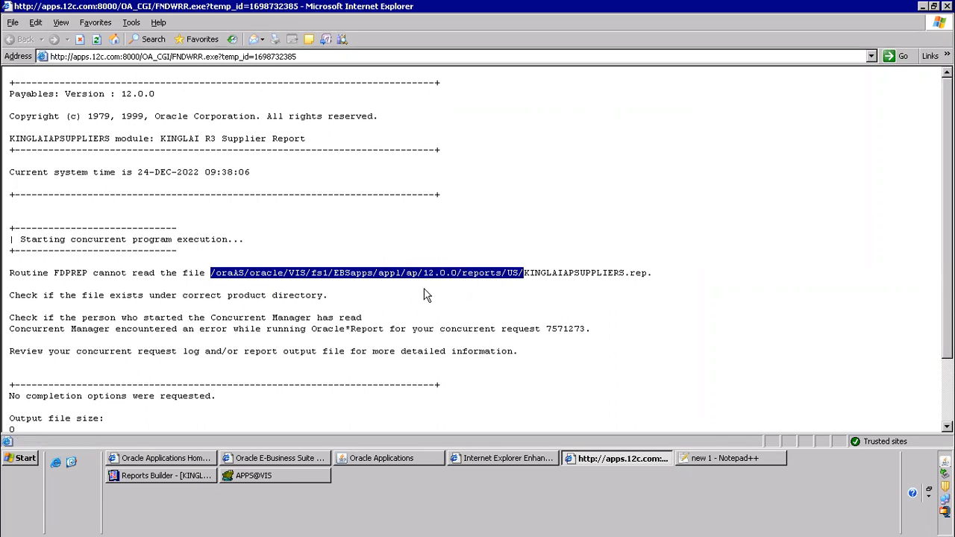
# Launch WinSCP from the desktop and bring its login window forward.
pyautogui.click(73, 461)
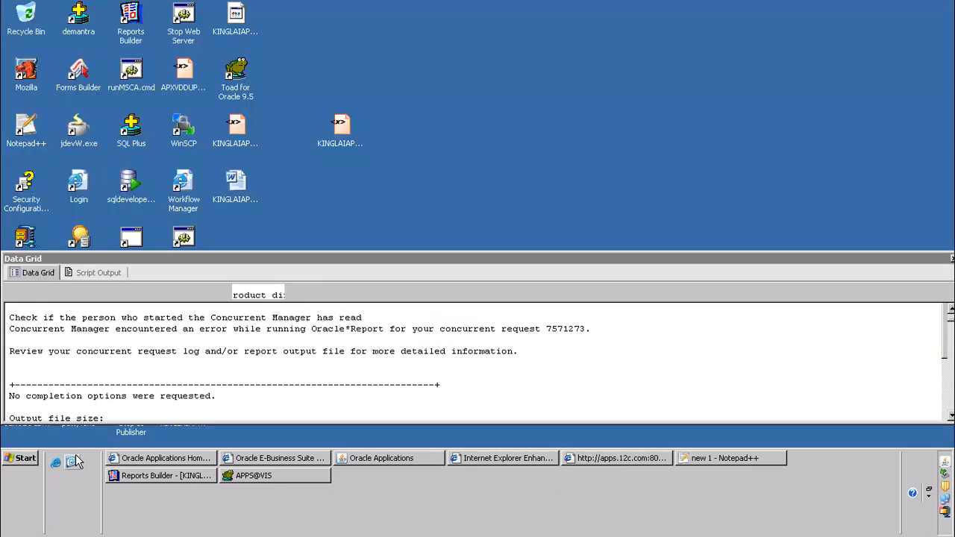
pyautogui.click(185, 142)
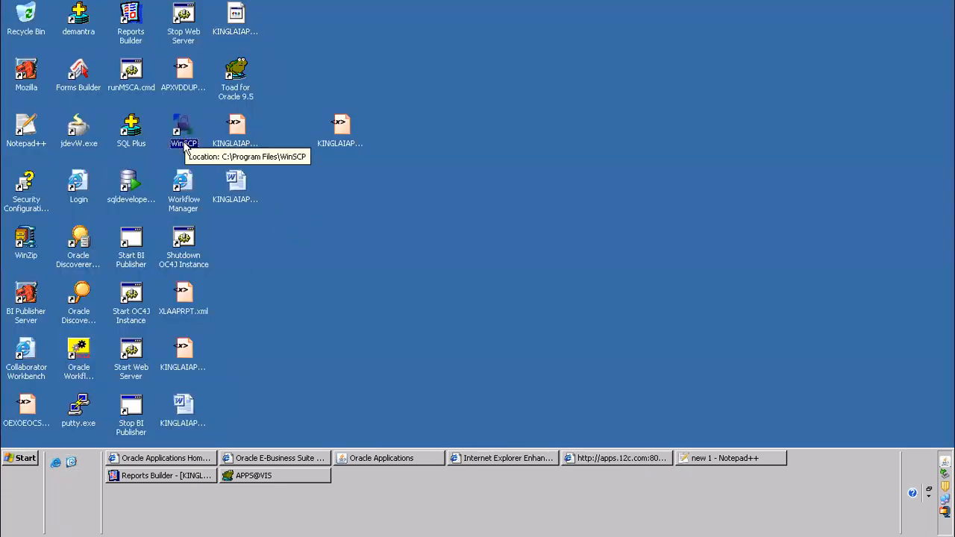
pyautogui.doubleClick(185, 144)
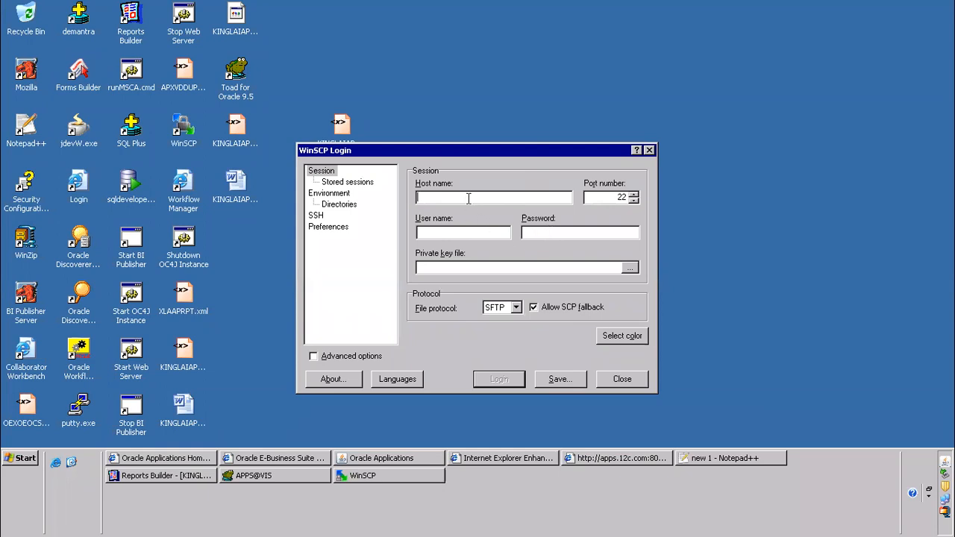
pyautogui.click(170, 461)
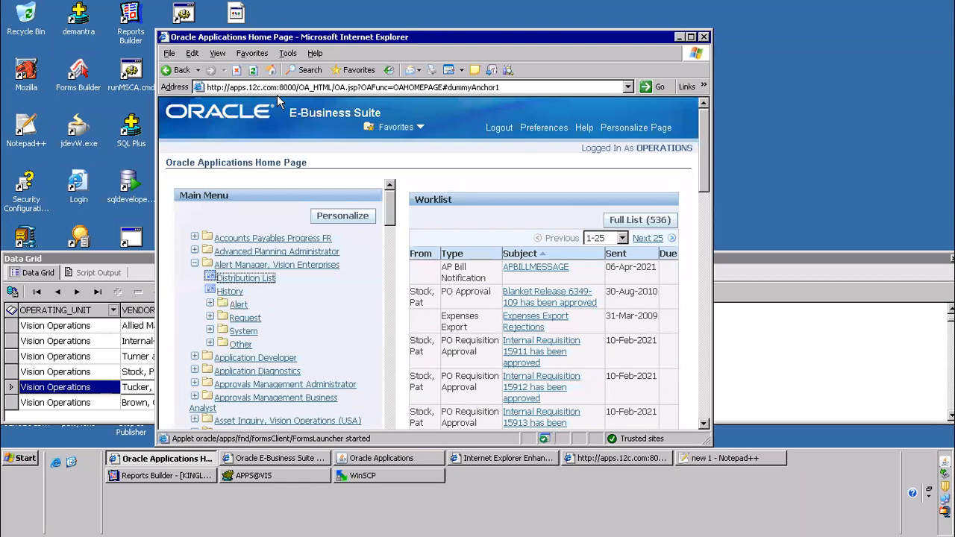
pyautogui.hotkey('alt', 'Tab')
# Log in to host apps.12c.com with the user name and trust the server's host key.
pyautogui.write('a')
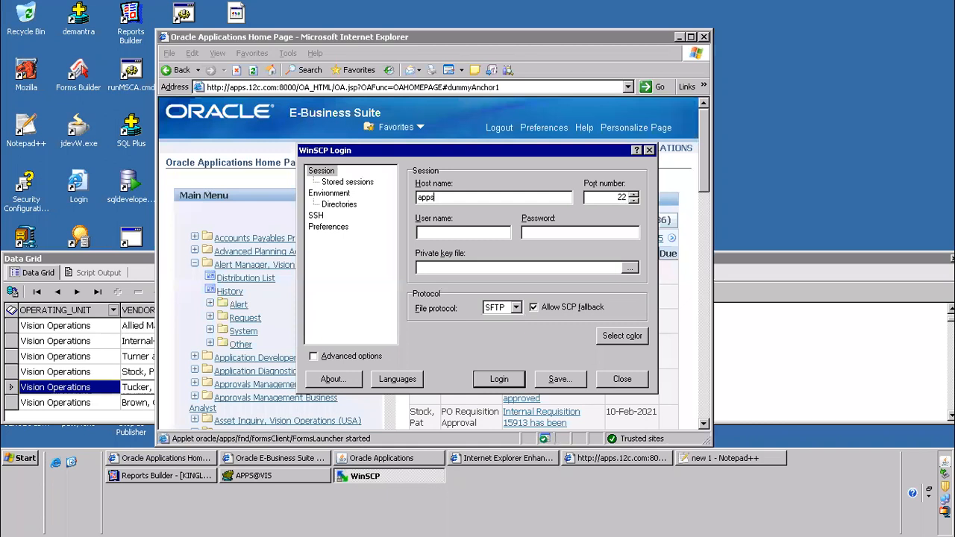
pyautogui.write('pps.12c.com')
pyautogui.press('Tab')
pyautogui.write('aapp')
pyautogui.press('Return')
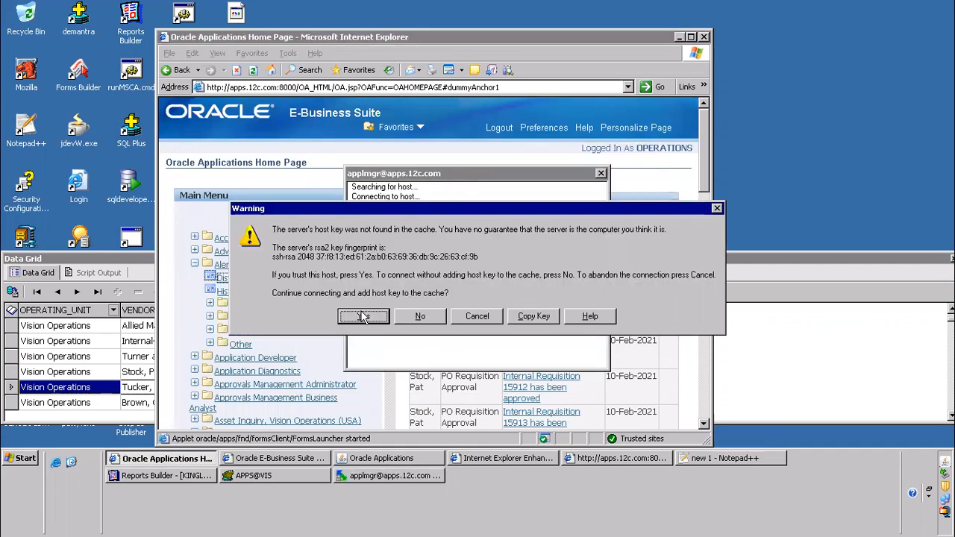
pyautogui.click(364, 317)
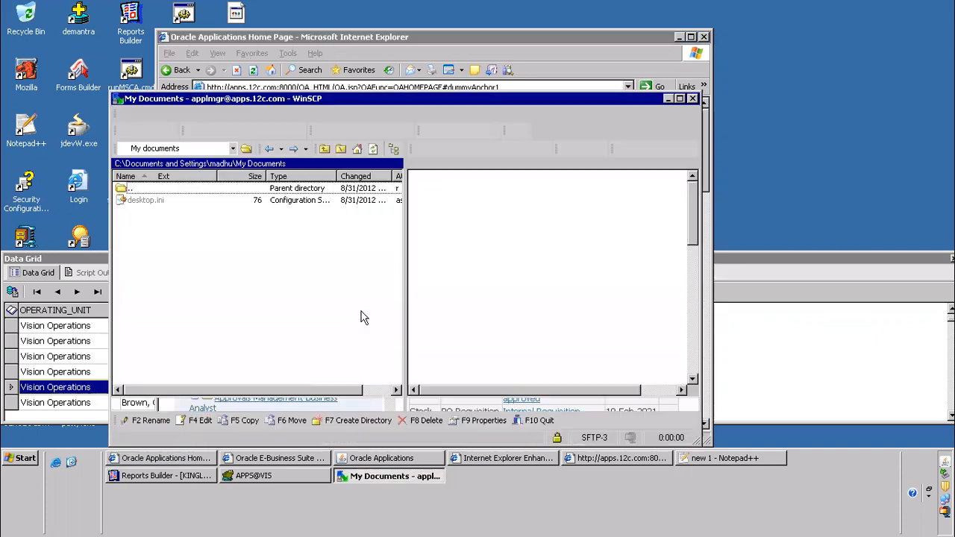
# Maximize WinSCP and open the pasted ap/12.0.0/reports/US path in the remote panel.
pyautogui.click(679, 99)
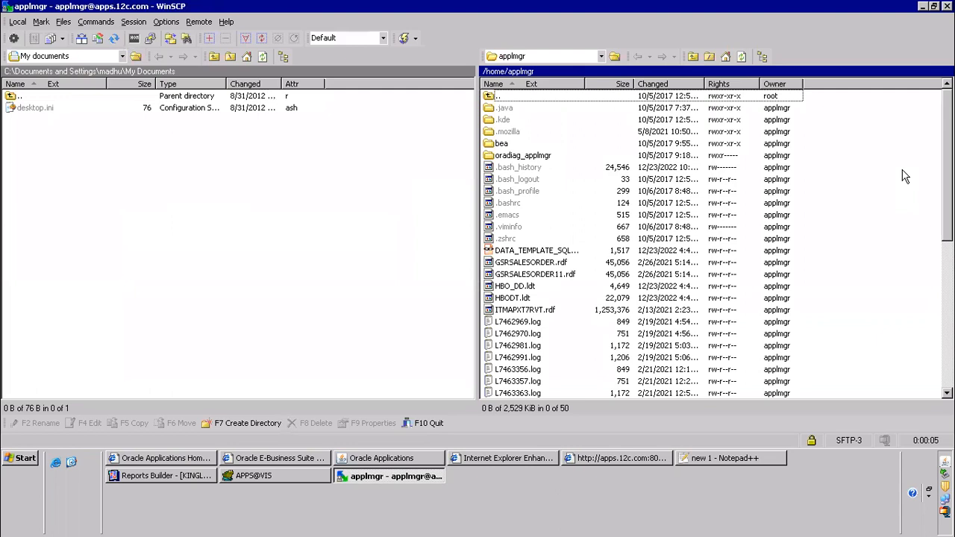
pyautogui.hotkey('ctrl', 'o')
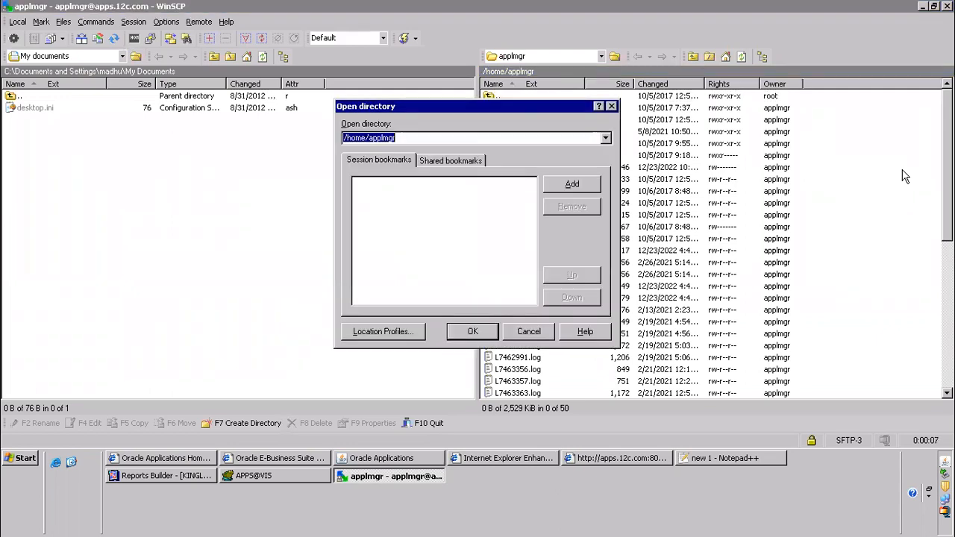
pyautogui.hotkey('ctrl', 'v')
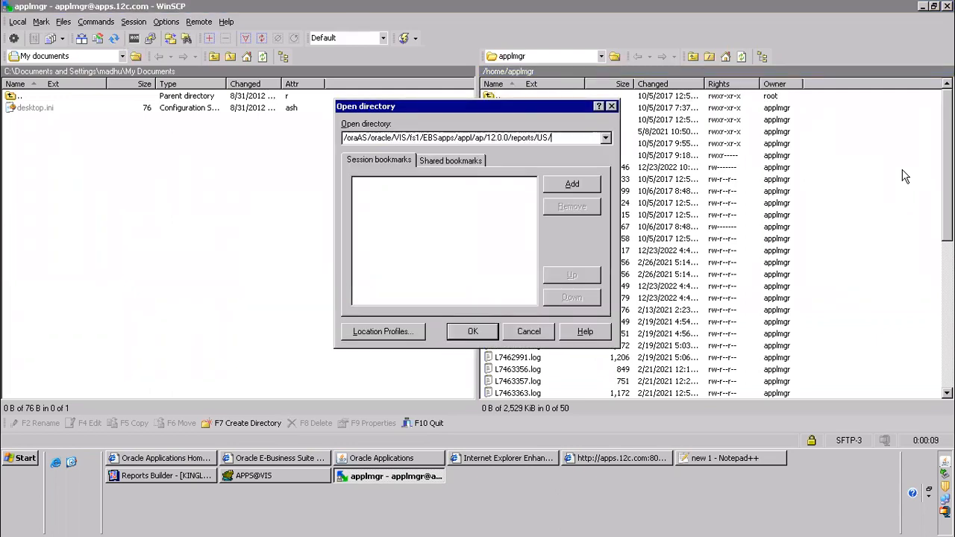
pyautogui.click(475, 333)
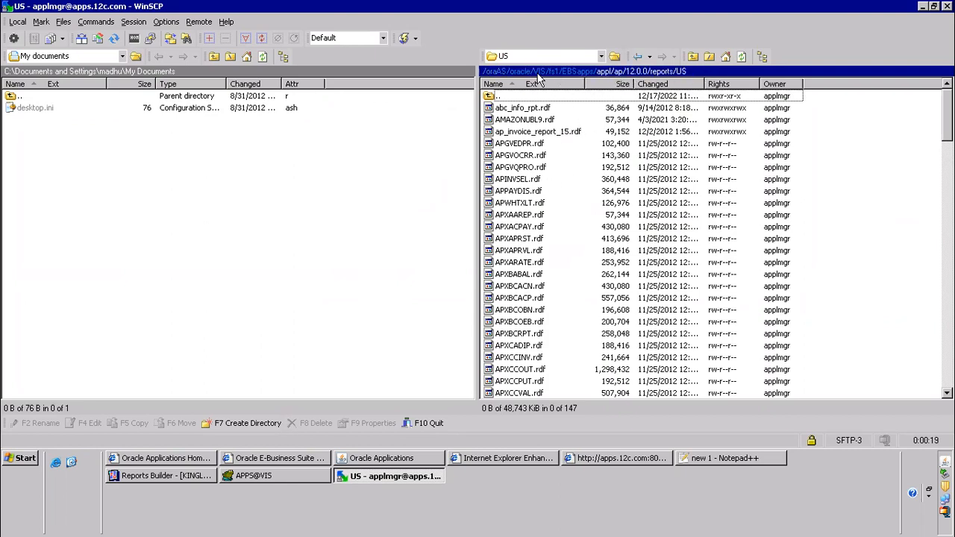
# Close the Internet Explorer security page, check the request output, and return to WinSCP.
pyautogui.click(486, 458)
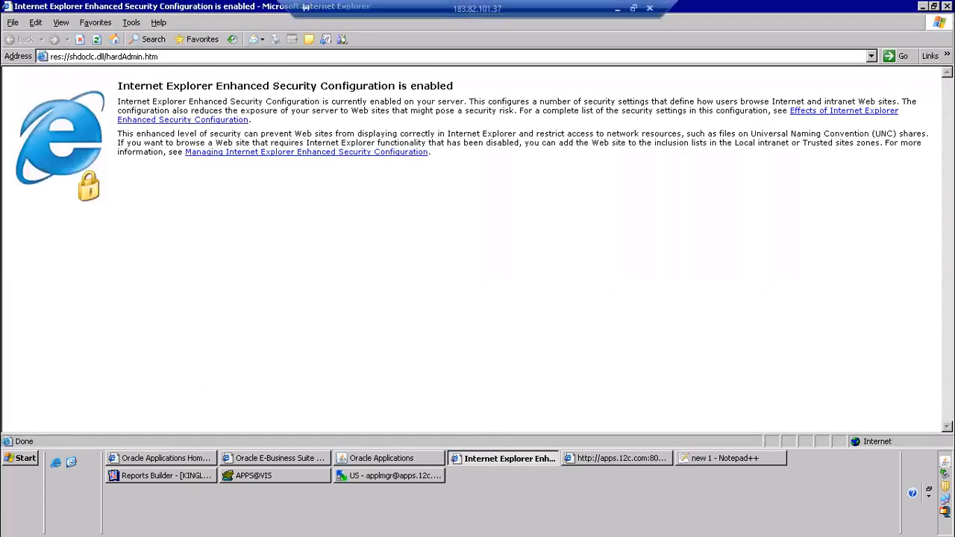
pyautogui.click(947, 6)
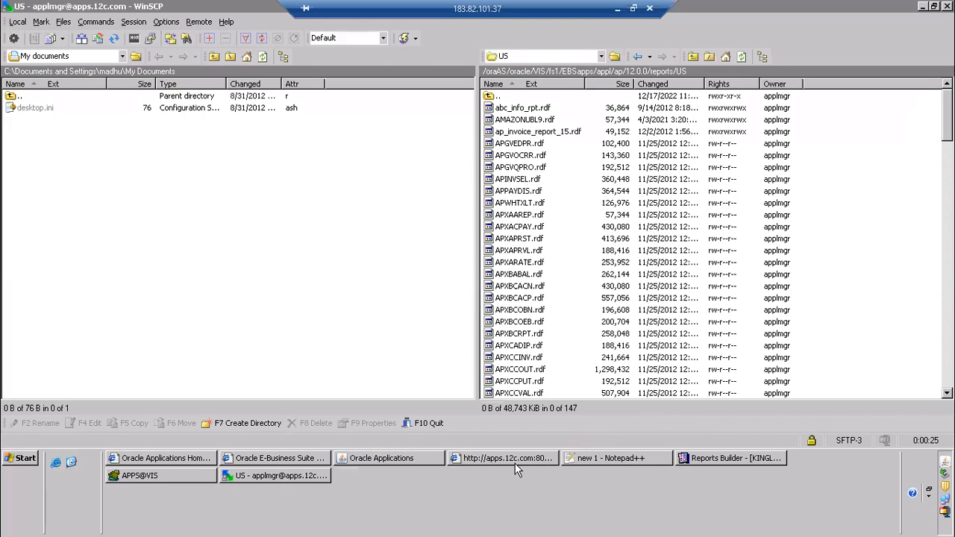
pyautogui.click(515, 462)
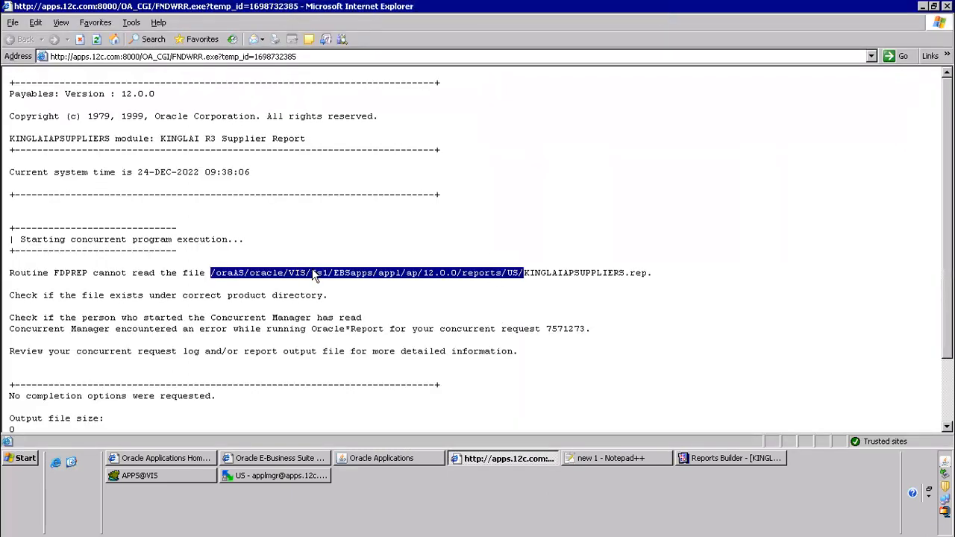
pyautogui.click(366, 457)
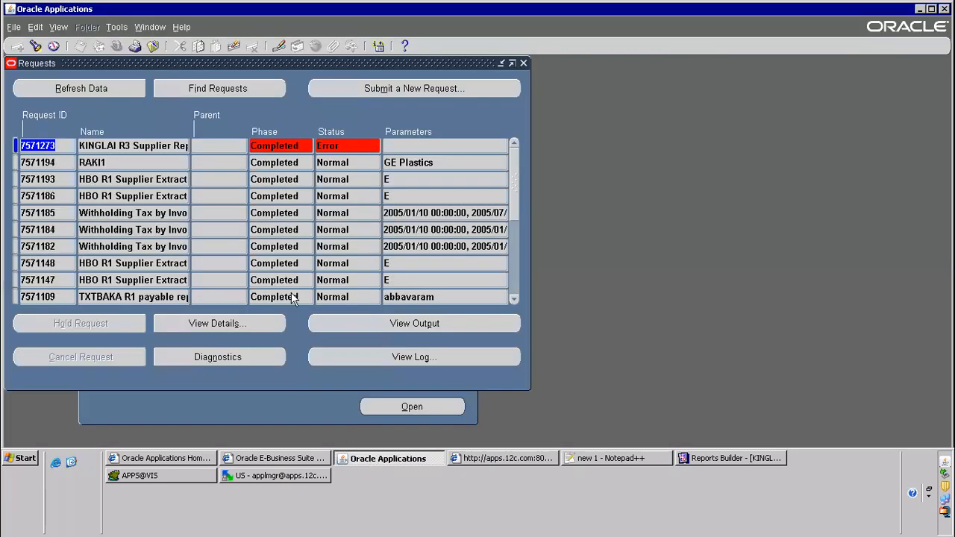
pyautogui.click(225, 478)
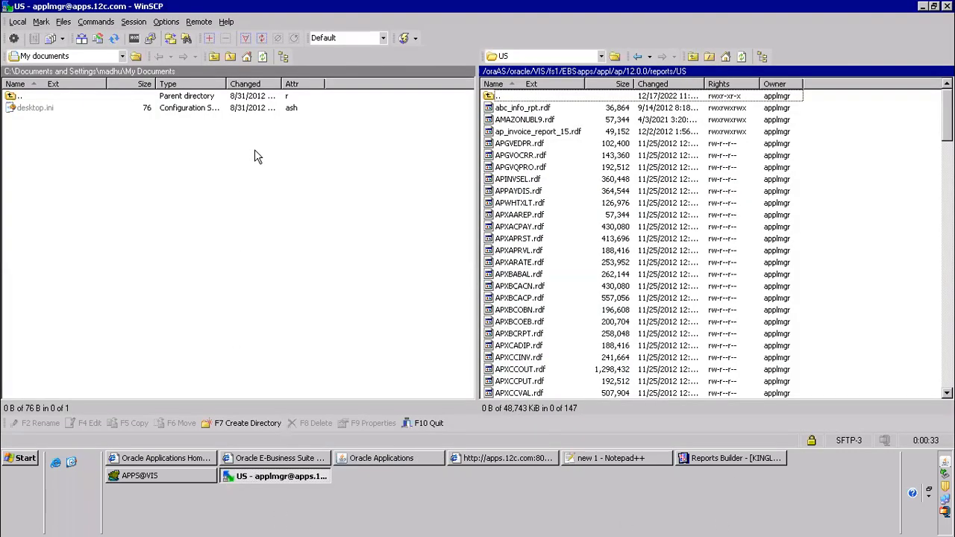
# Show the local Desktop folder sorted by Changed date with a widened Name column.
pyautogui.click(122, 56)
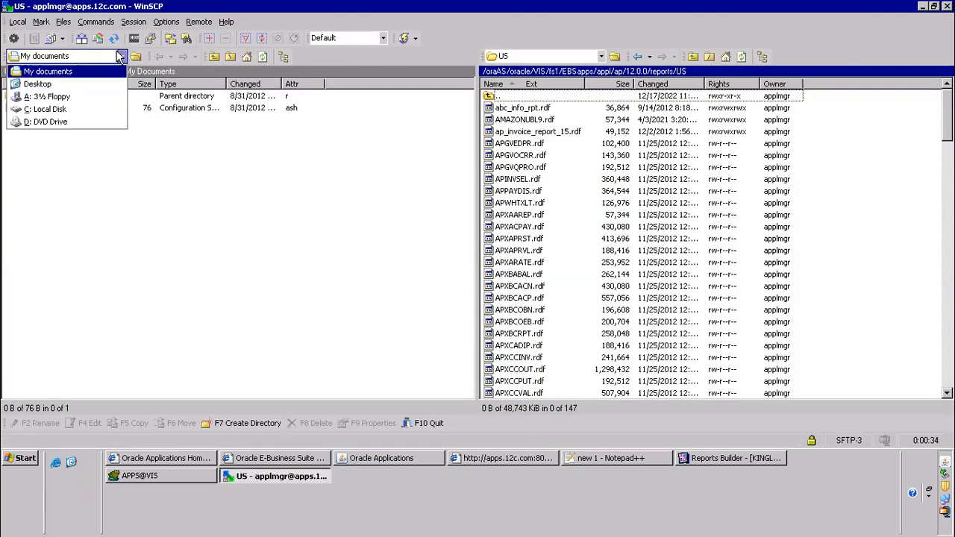
pyautogui.click(33, 84)
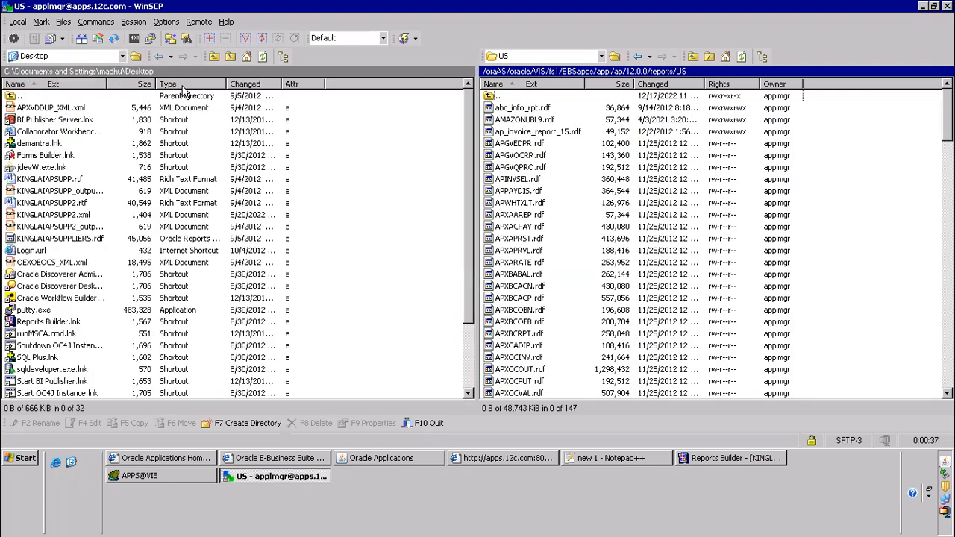
pyautogui.click(241, 84)
pyautogui.click(65, 110)
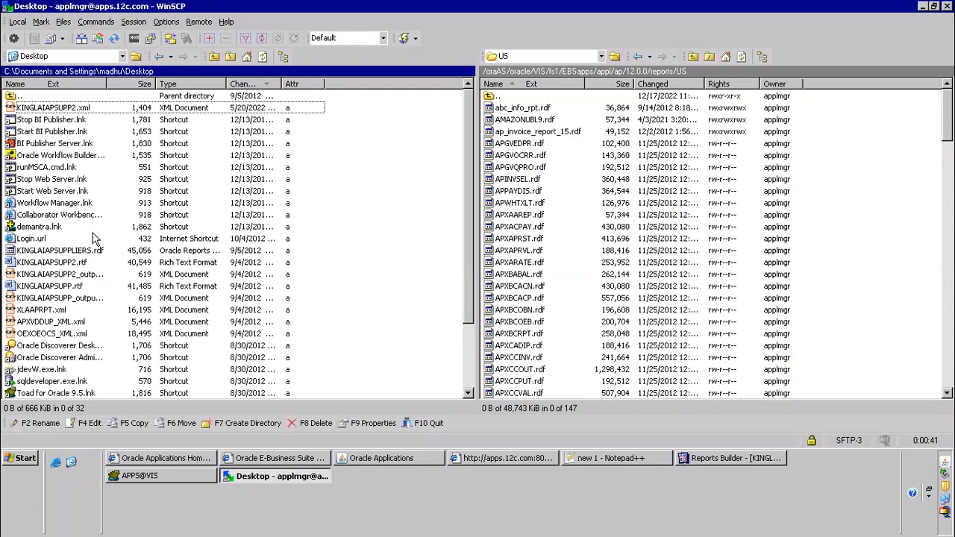
pyautogui.click(235, 88)
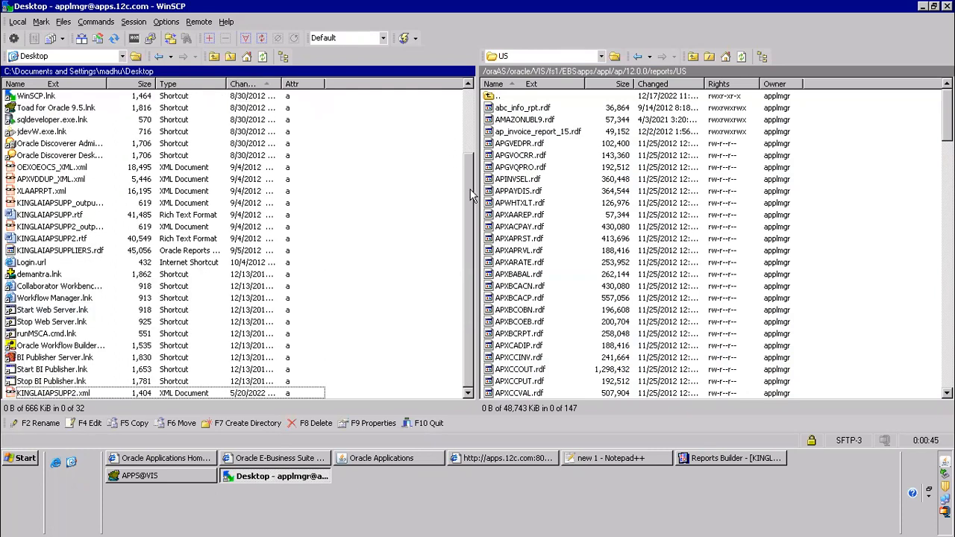
pyautogui.click(48, 262)
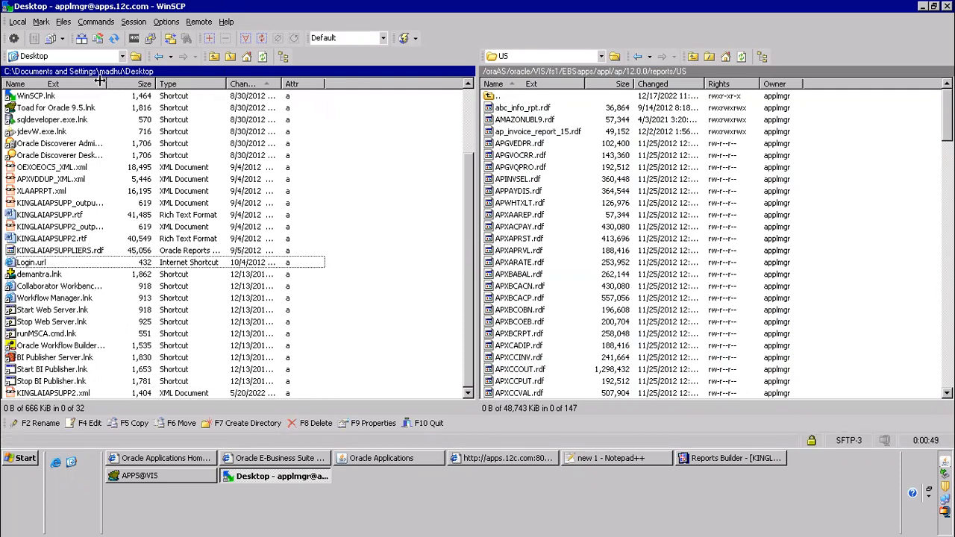
pyautogui.moveTo(107, 84); pyautogui.dragTo(279, 84)
# Copy KINGLAIAPSUPPLIERS.rdf to the server's reports/US folder and locate it at the list top.
pyautogui.moveTo(73, 256); pyautogui.dragTo(831, 209)
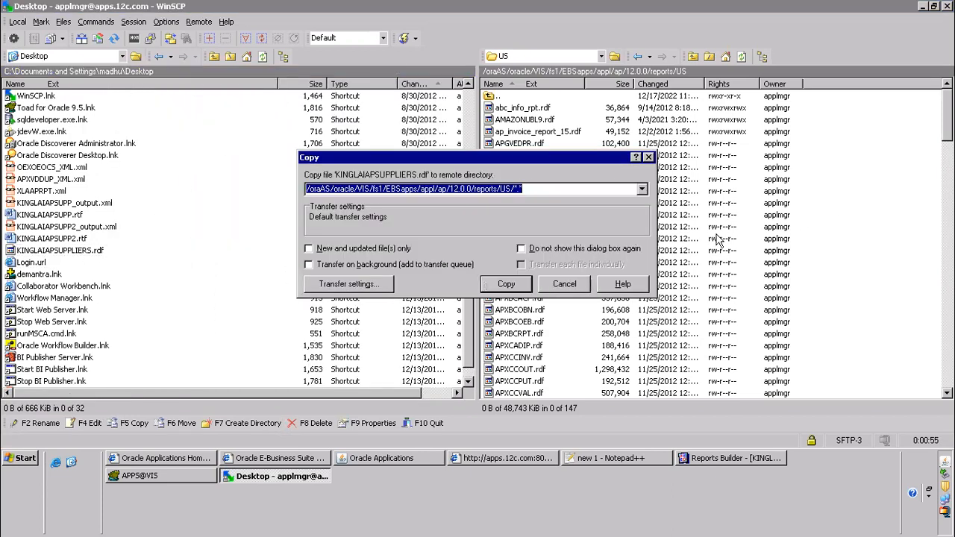
pyautogui.click(507, 285)
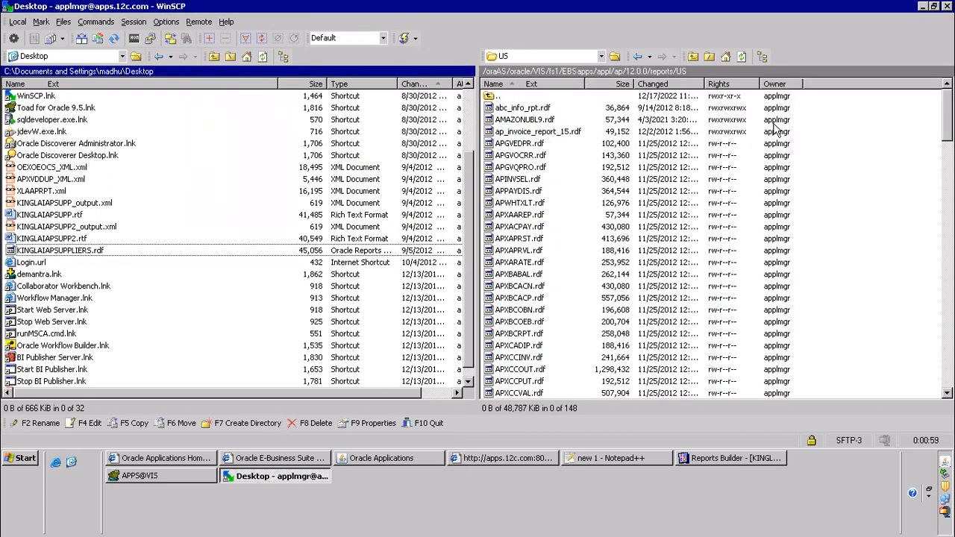
pyautogui.moveTo(946, 115); pyautogui.dragTo(947, 362)
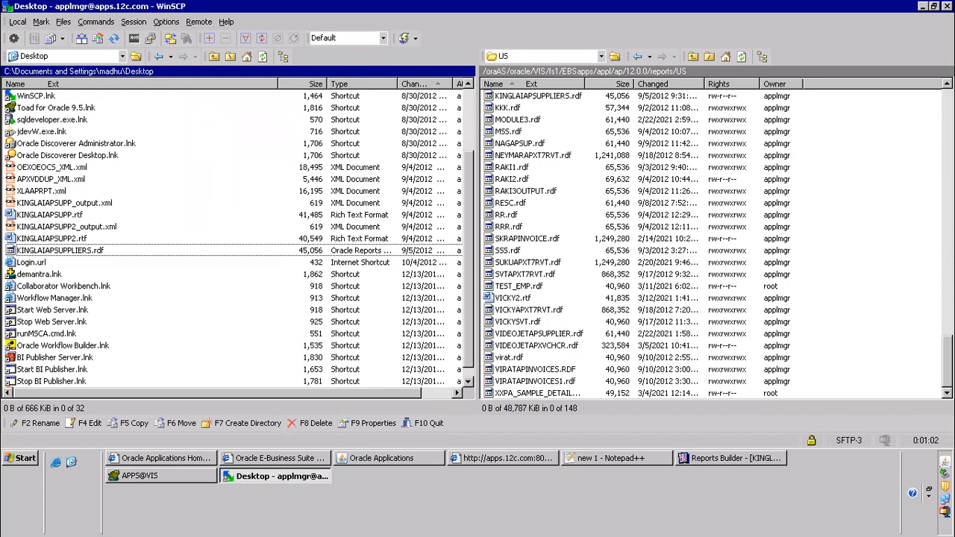
pyautogui.click(723, 301)
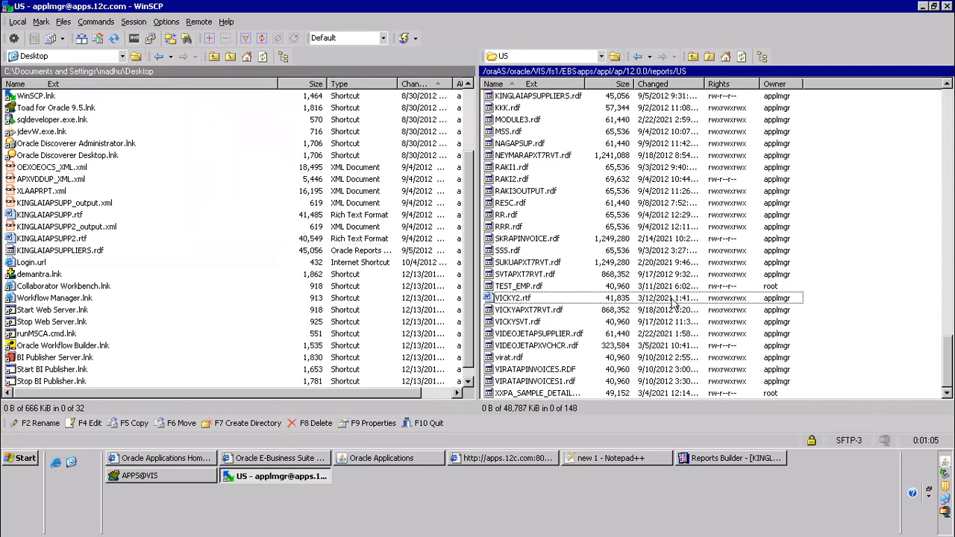
pyautogui.click(521, 167)
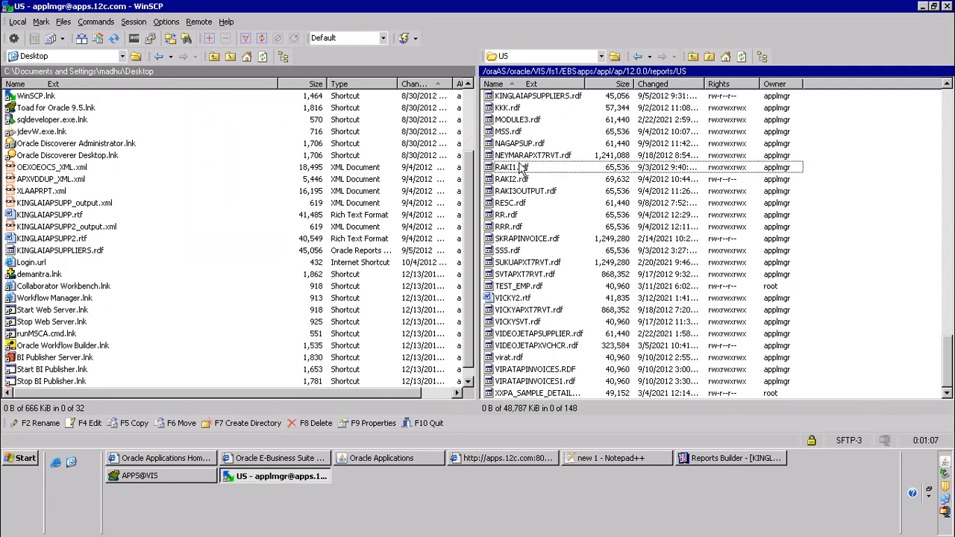
pyautogui.press('pageup')
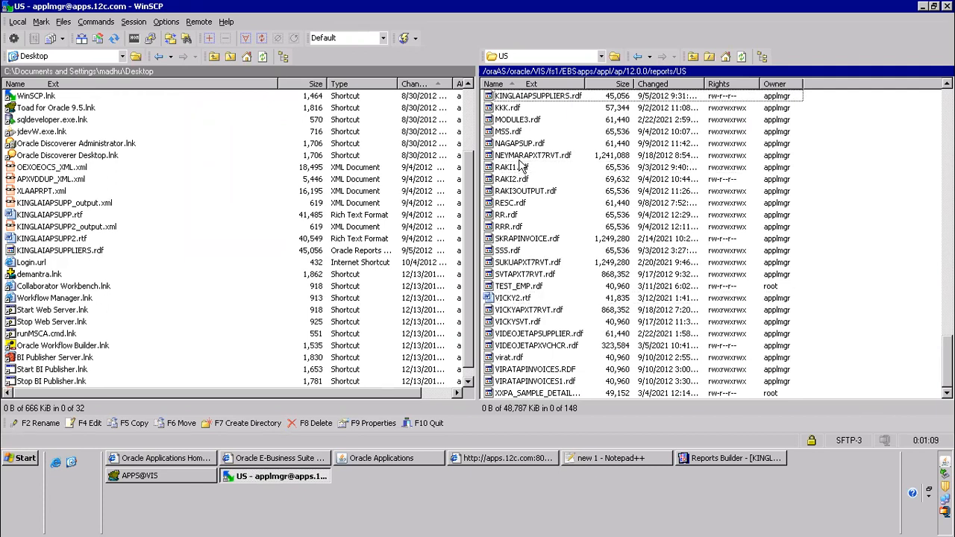
# Set KINGLAIAPSUPPLIERS.rdf's permissions to octal 777 (rwxrwxrwx) in its Properties.
pyautogui.rightClick(564, 96)
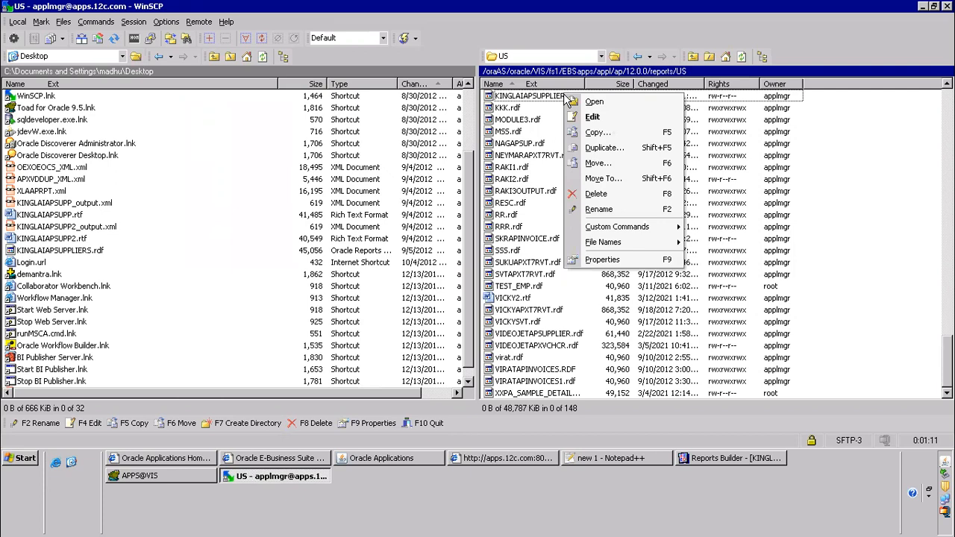
pyautogui.click(598, 259)
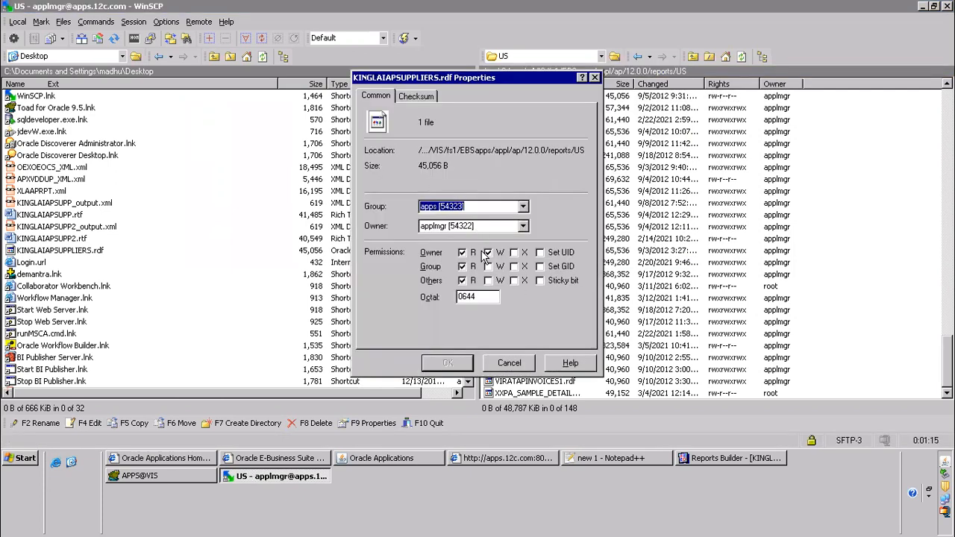
pyautogui.click(489, 281)
pyautogui.click(489, 267)
pyautogui.doubleClick(485, 299)
pyautogui.write('777')
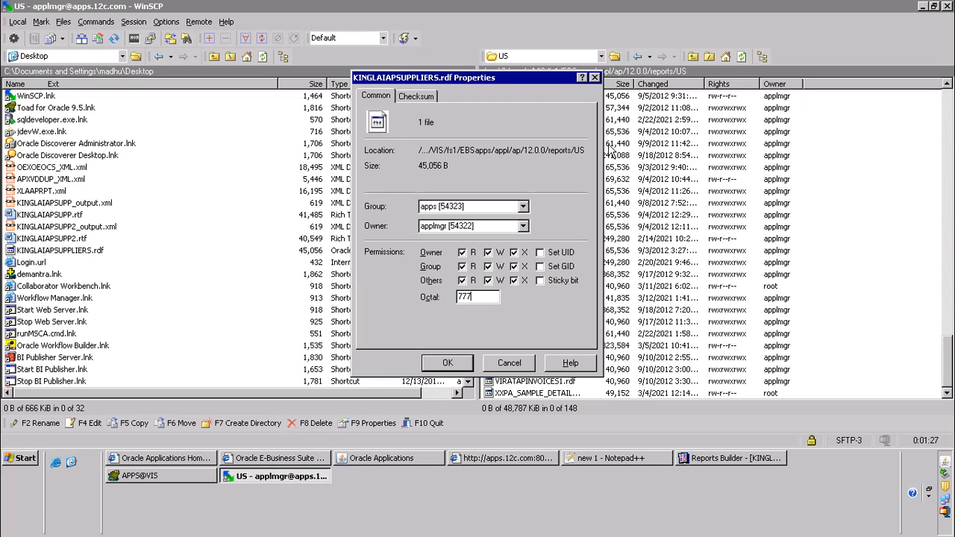
pyautogui.click(454, 361)
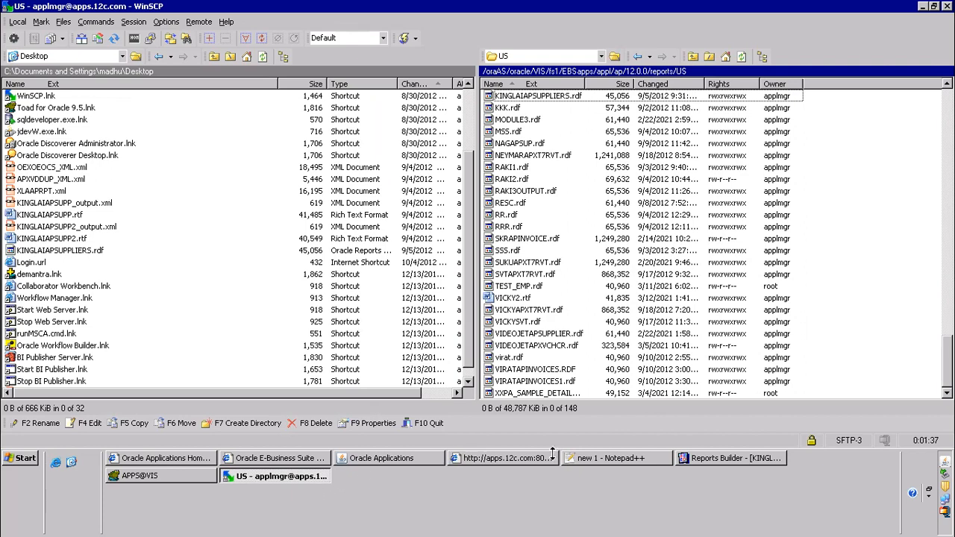
# Resubmit the KINGLAI R3 Supplier Report as a single request copied from the previous one.
pyautogui.click(413, 457)
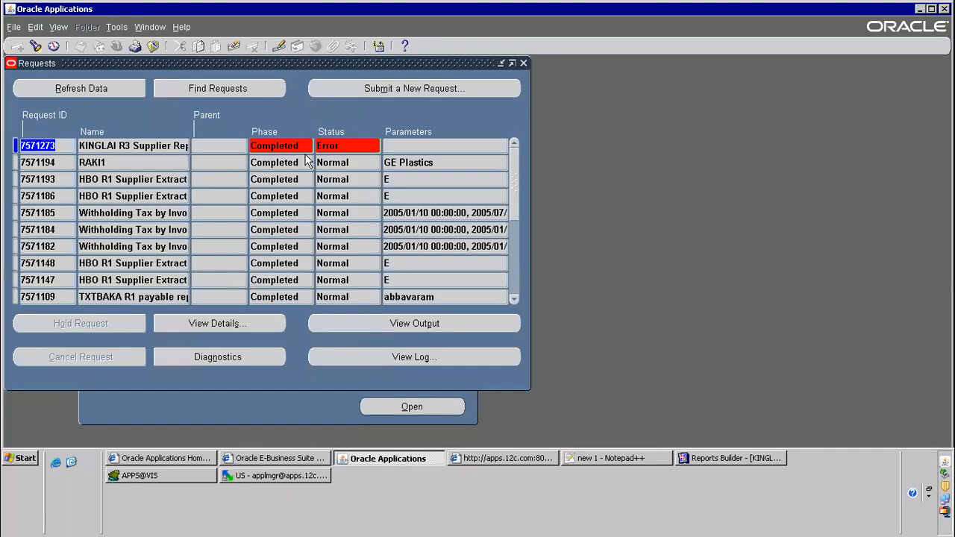
pyautogui.click(367, 95)
pyautogui.click(275, 302)
pyautogui.click(453, 100)
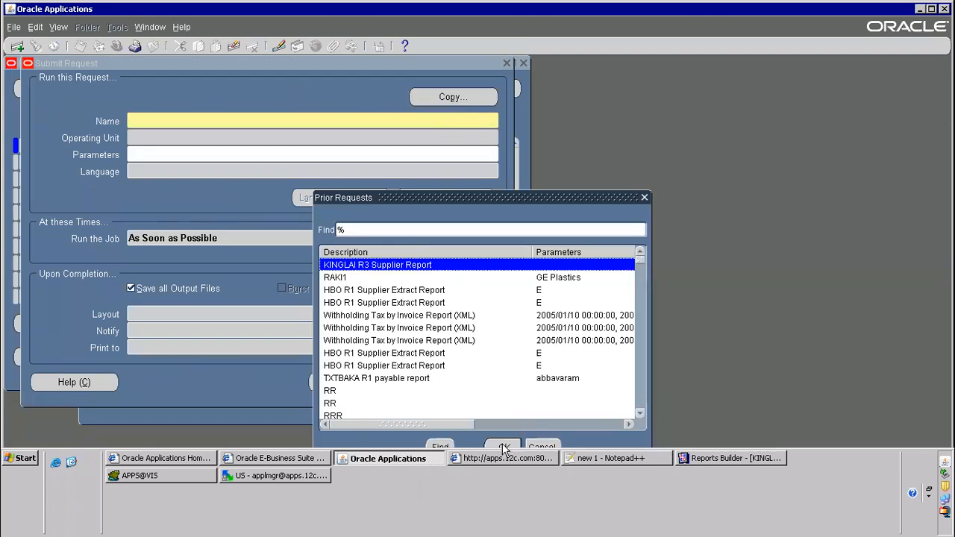
pyautogui.click(505, 446)
pyautogui.click(348, 380)
pyautogui.click(515, 315)
# Refresh until request 7571274 shows Completed, then view its XML output.
pyautogui.click(117, 94)
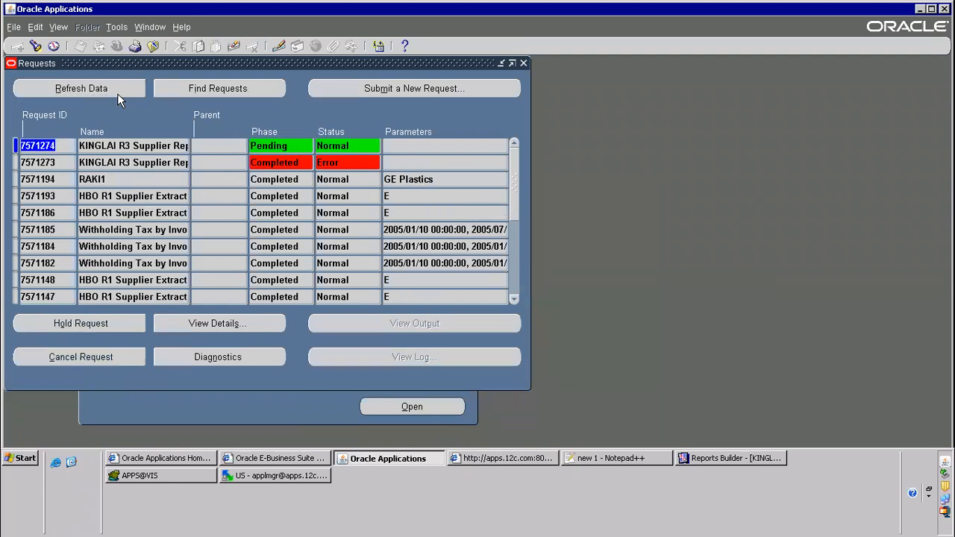
pyautogui.click(118, 92)
pyautogui.click(115, 91)
pyautogui.click(112, 90)
pyautogui.click(112, 90)
pyautogui.click(106, 90)
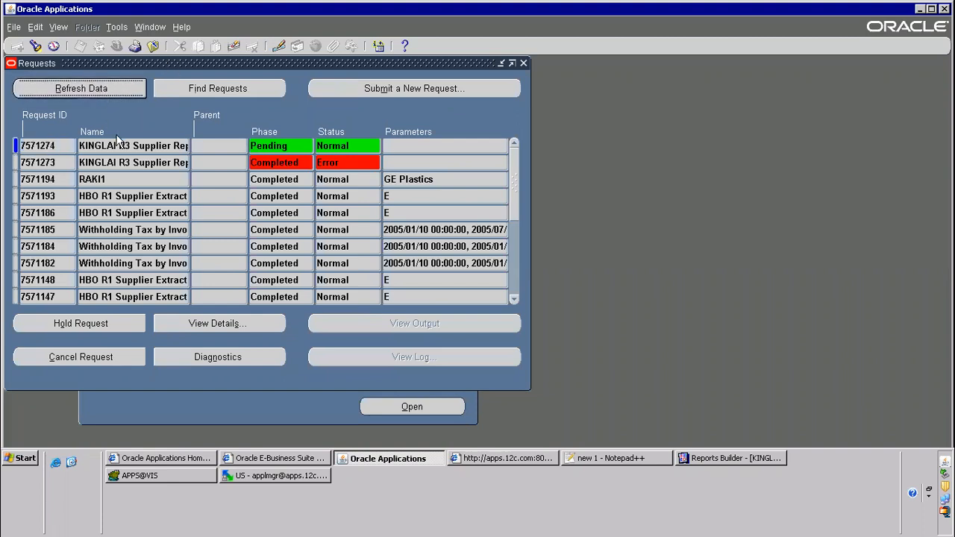
pyautogui.click(103, 89)
pyautogui.click(97, 88)
pyautogui.click(100, 83)
pyautogui.click(101, 88)
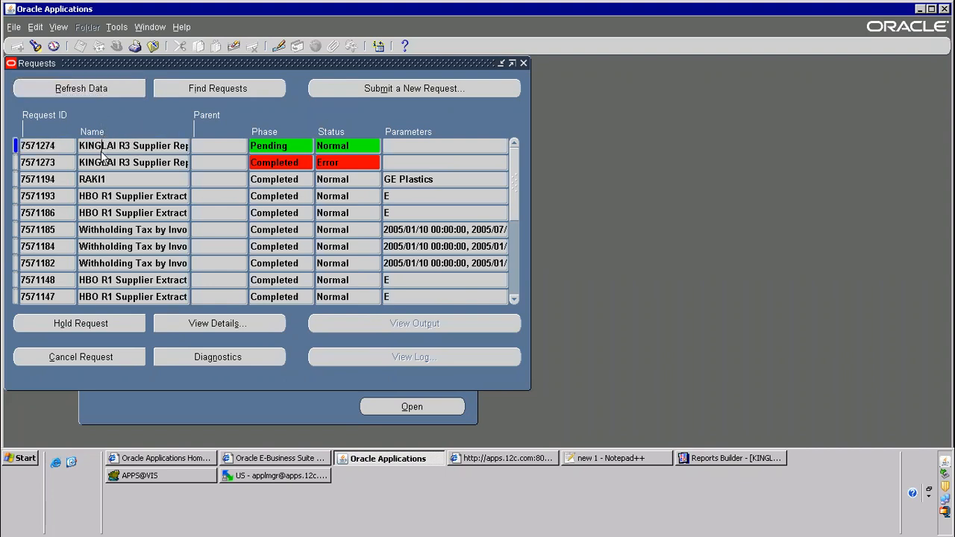
pyautogui.click(109, 88)
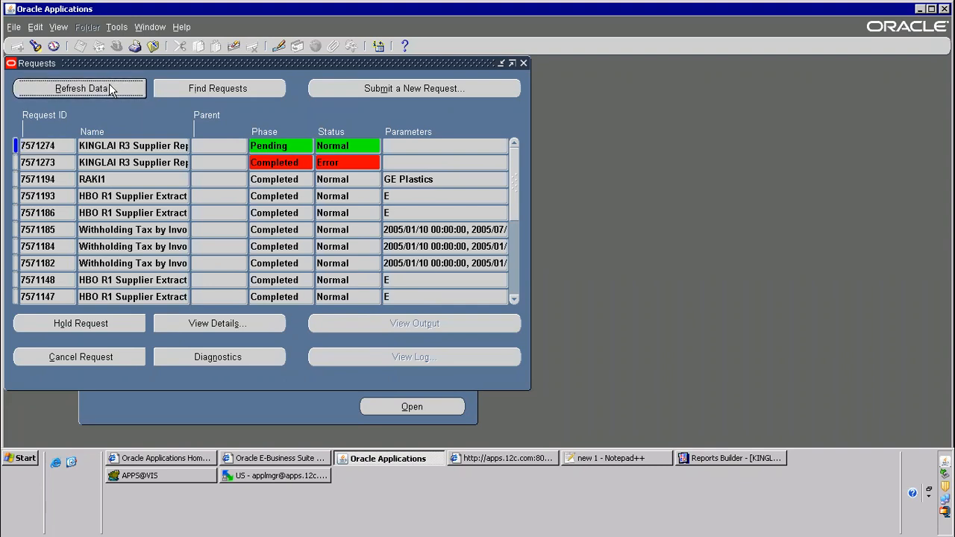
pyautogui.click(110, 88)
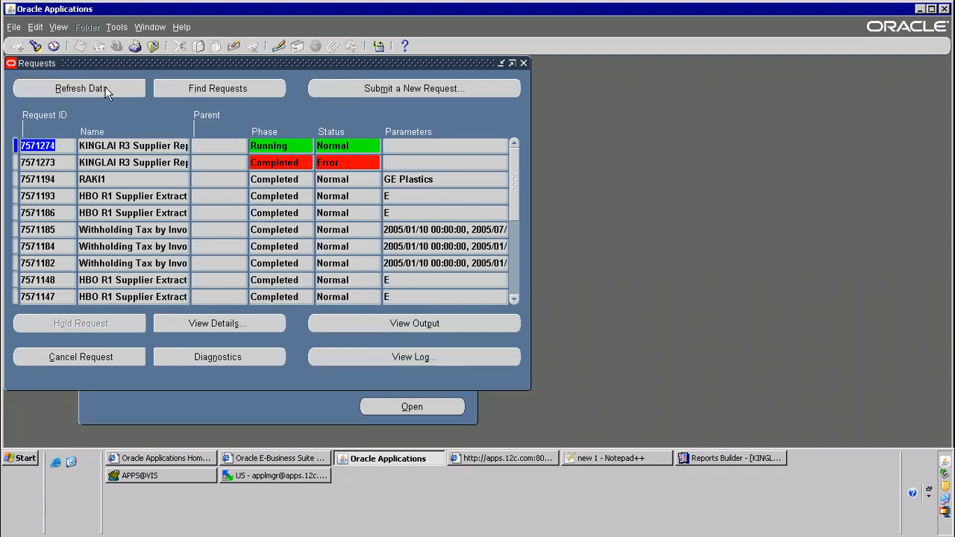
pyautogui.click(110, 88)
pyautogui.click(393, 322)
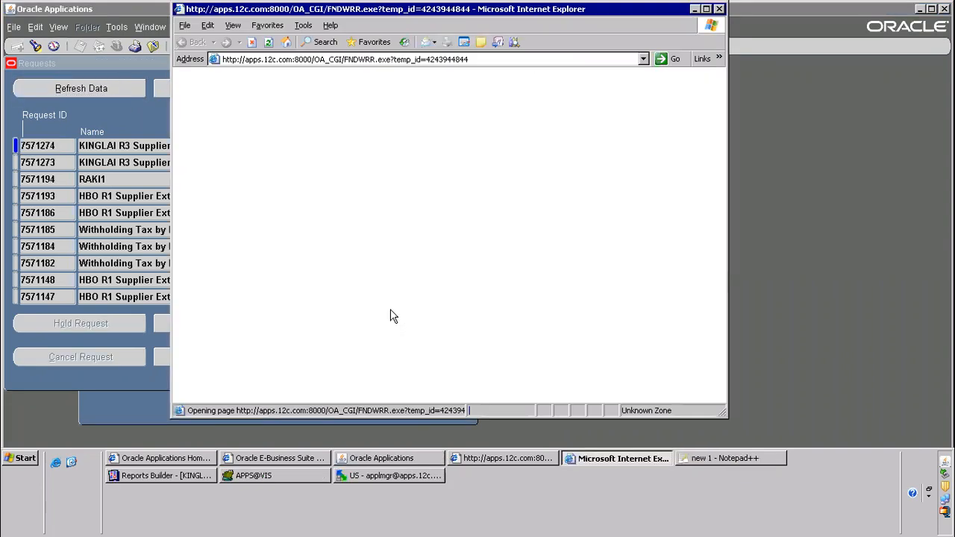
# Maximize the XML output, scroll through the supplier records, and collapse the MODULE1 root element.
pyautogui.click(705, 9)
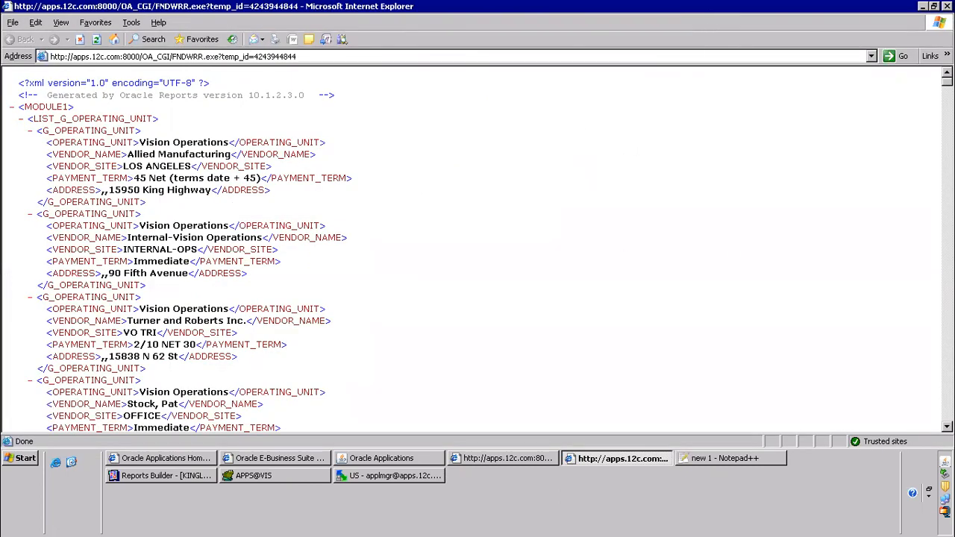
pyautogui.scroll(-20, 923, 320)
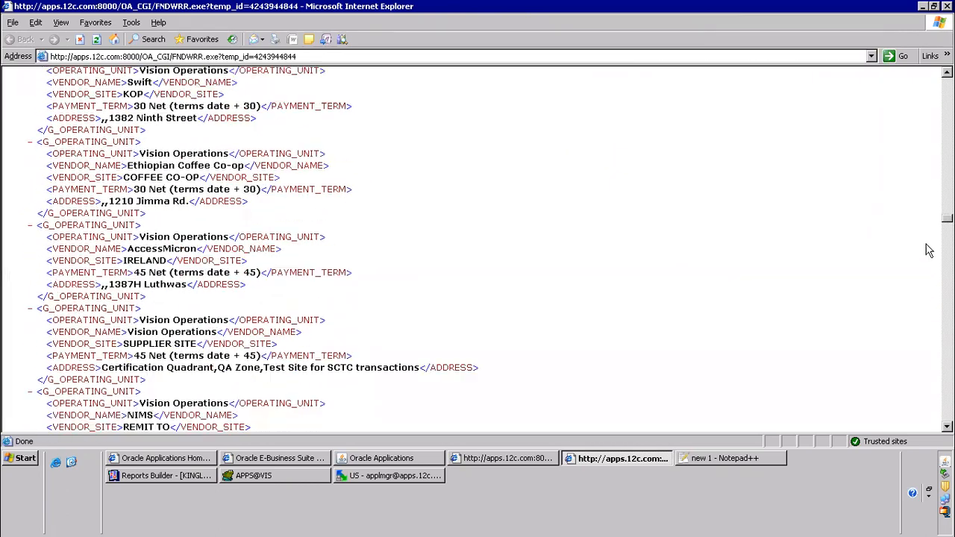
pyautogui.scroll(-10, 929, 371)
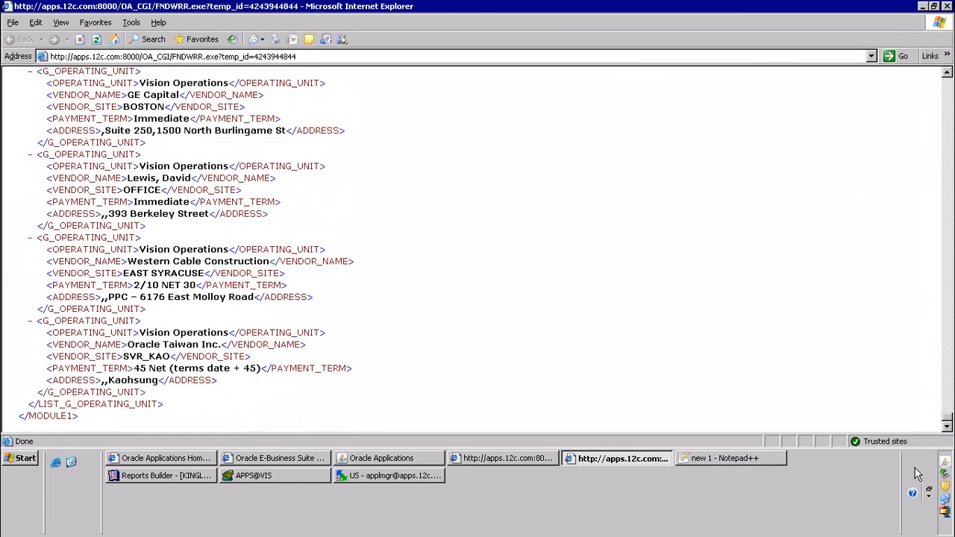
pyautogui.moveTo(914, 477); pyautogui.dragTo(870, 43)
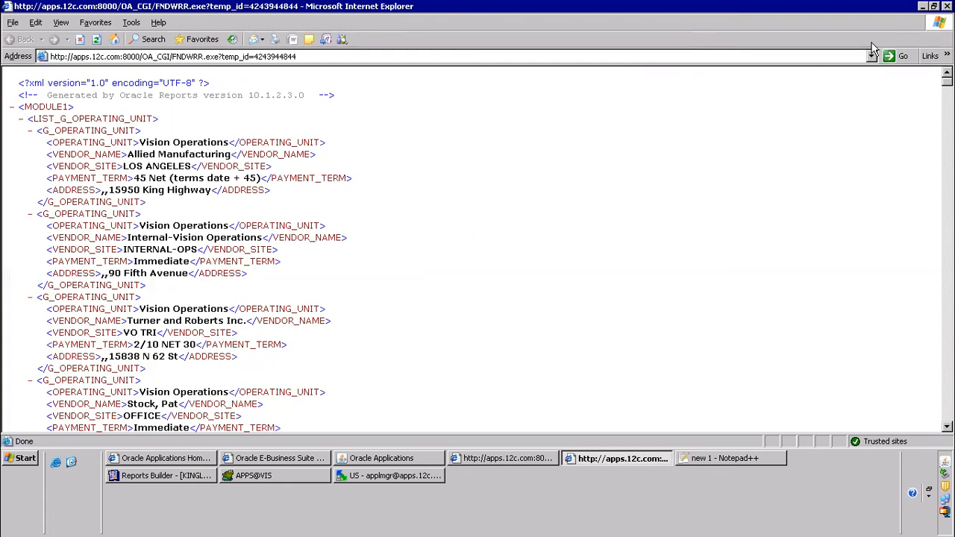
pyautogui.click(12, 107)
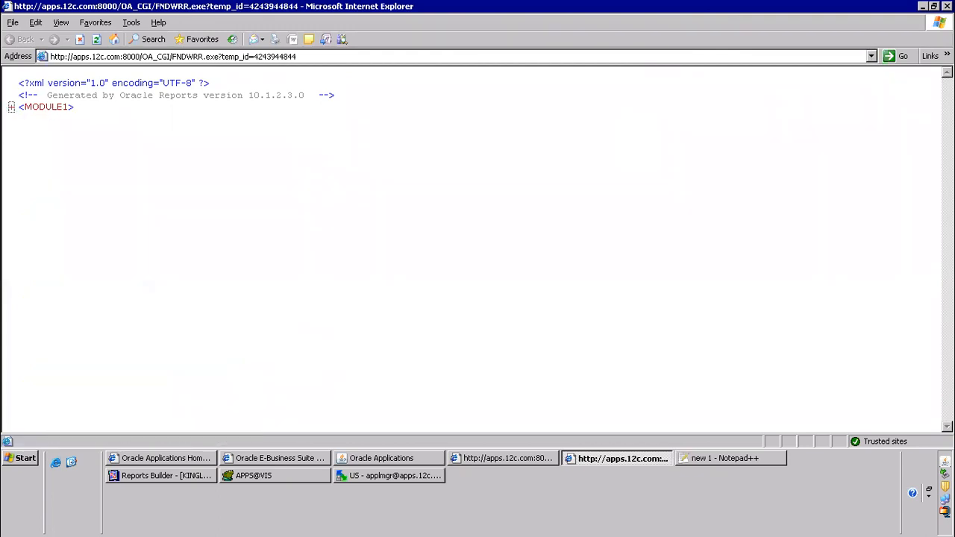
# Save the report output to the Desktop as KINGLAIAPSUPPLIERS.xml with type XML Files (*.xml).
pyautogui.click(13, 24)
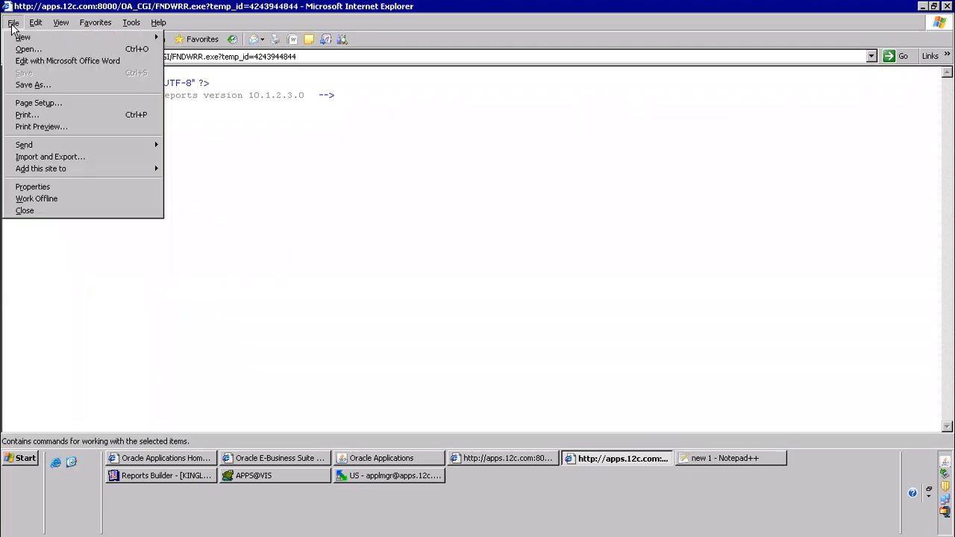
pyautogui.click(50, 84)
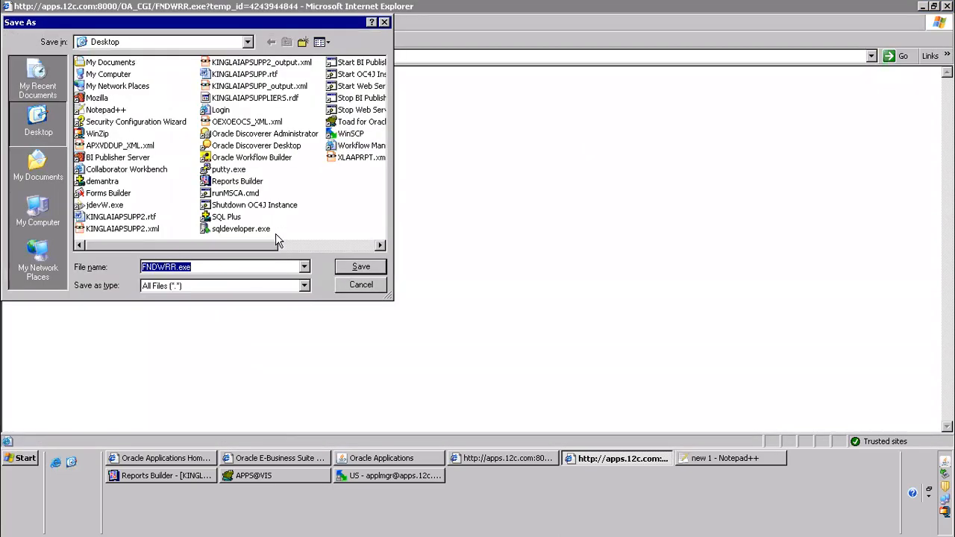
pyautogui.click(219, 289)
pyautogui.click(183, 296)
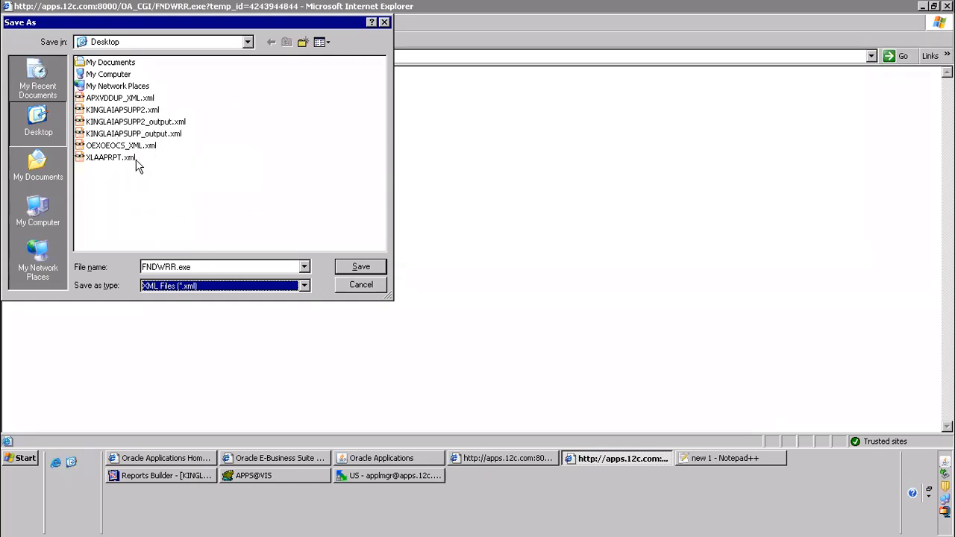
pyautogui.click(191, 267)
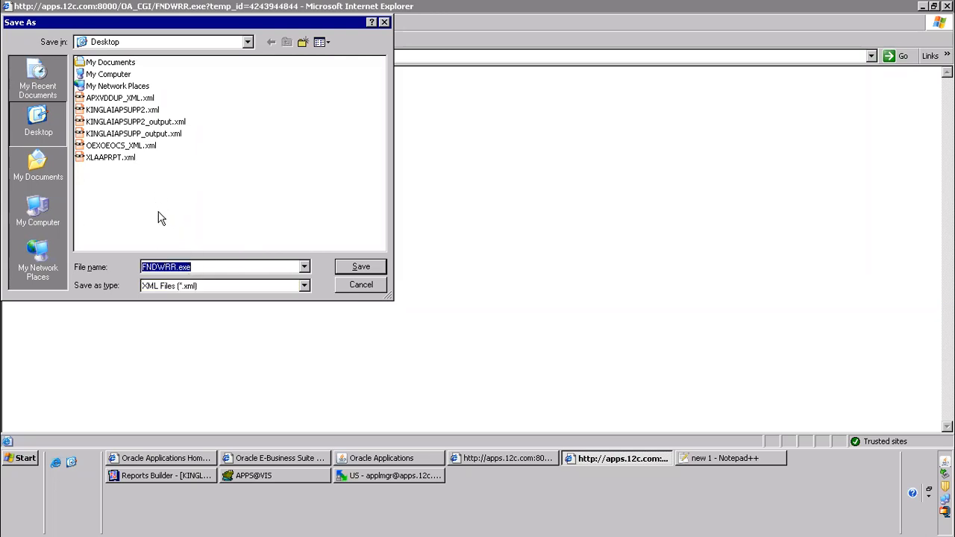
pyautogui.write('KINGLAISY')
pyautogui.press('BackSpace')
pyautogui.press('BackSpace')
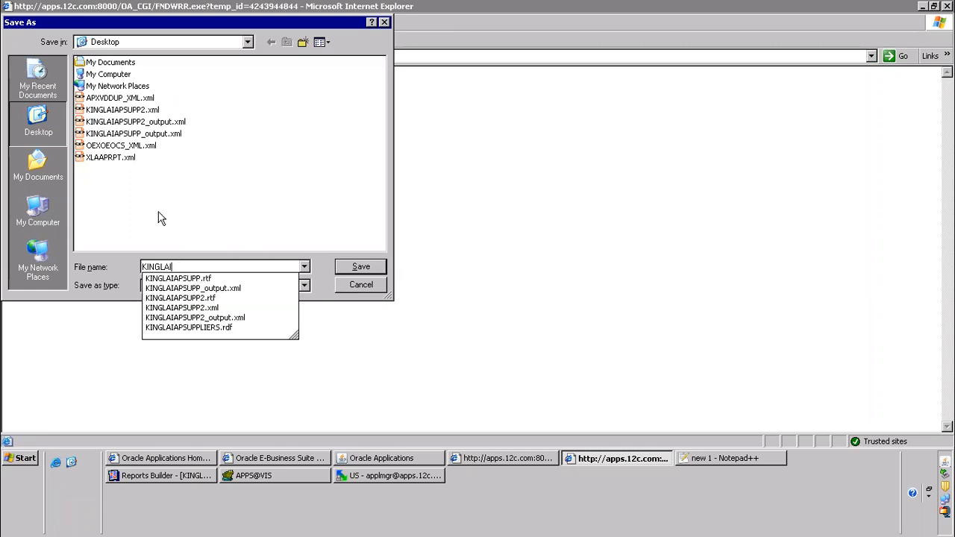
pyautogui.write('I')
pyautogui.press('Down')
pyautogui.press('Down')
pyautogui.press('Down')
pyautogui.press('Down')
pyautogui.press('Down')
pyautogui.press('Down')
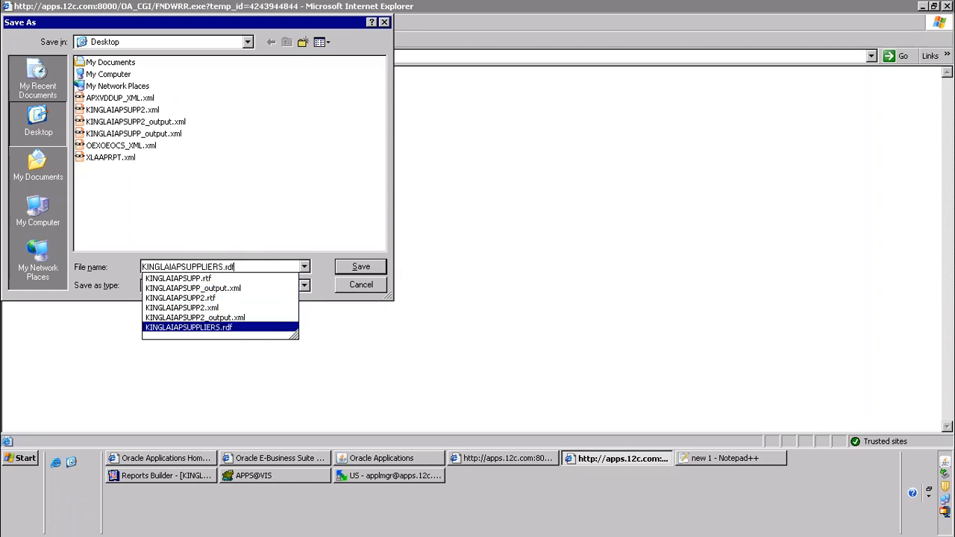
pyautogui.press('BackSpace')
pyautogui.write('xml')
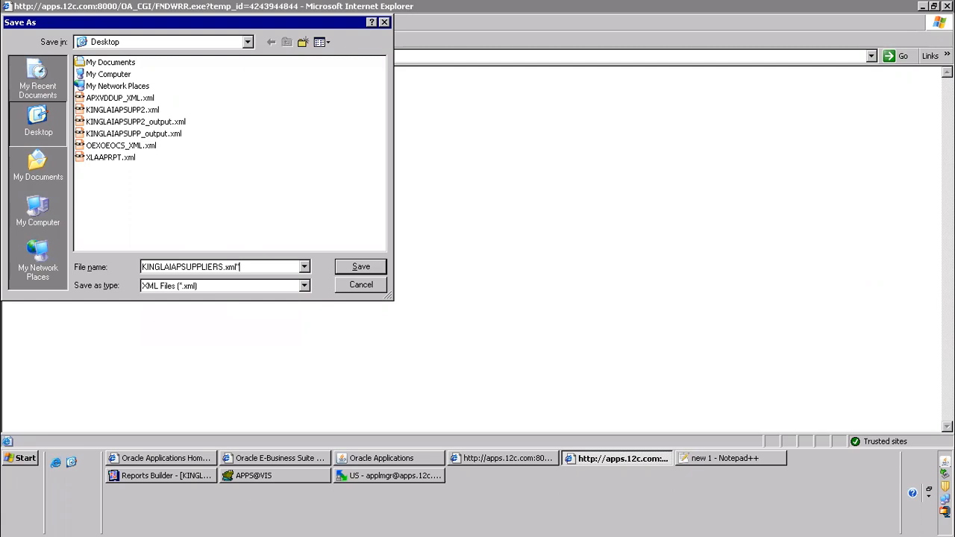
pyautogui.write('"')
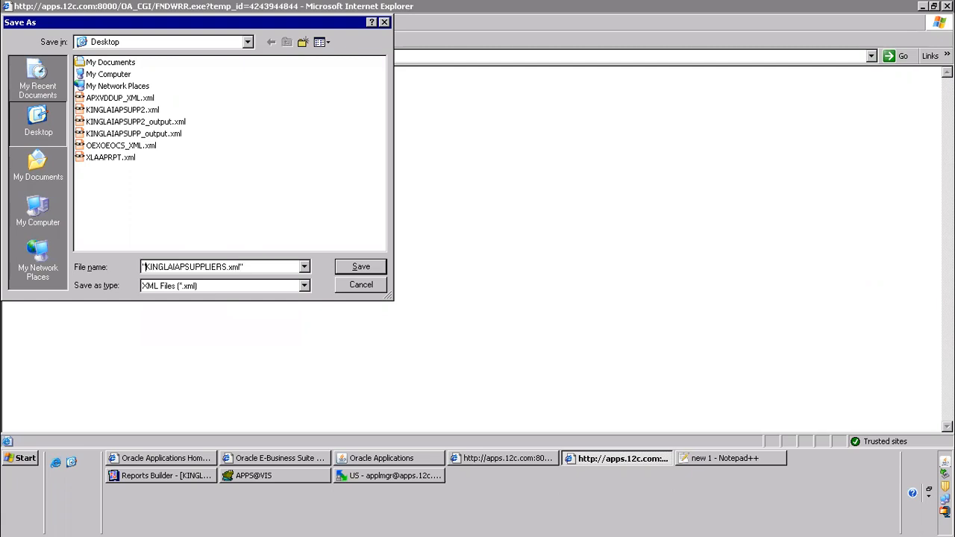
pyautogui.press('Return')
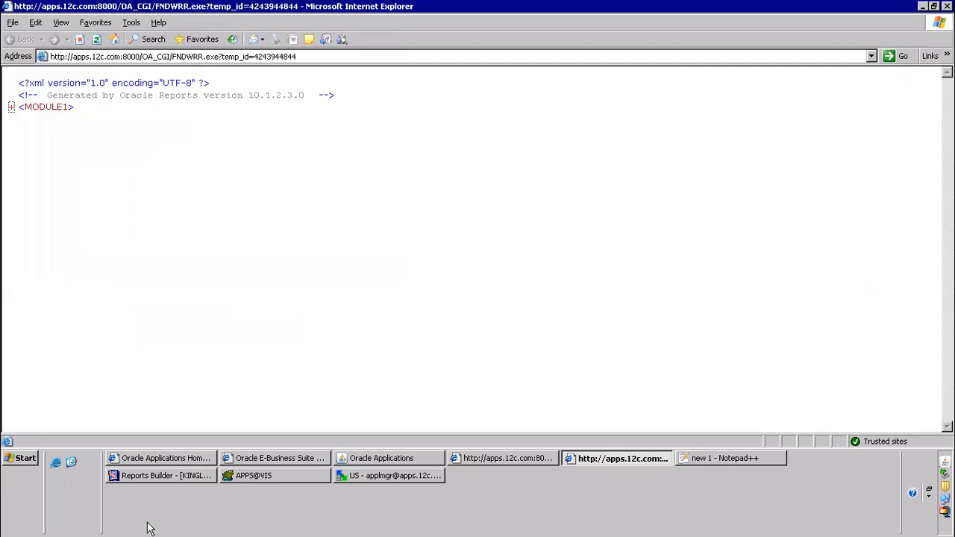
# In the notes, add 'request group', '5) submit from responsiblity' and '6) sava as .xml file' lines.
pyautogui.click(758, 464)
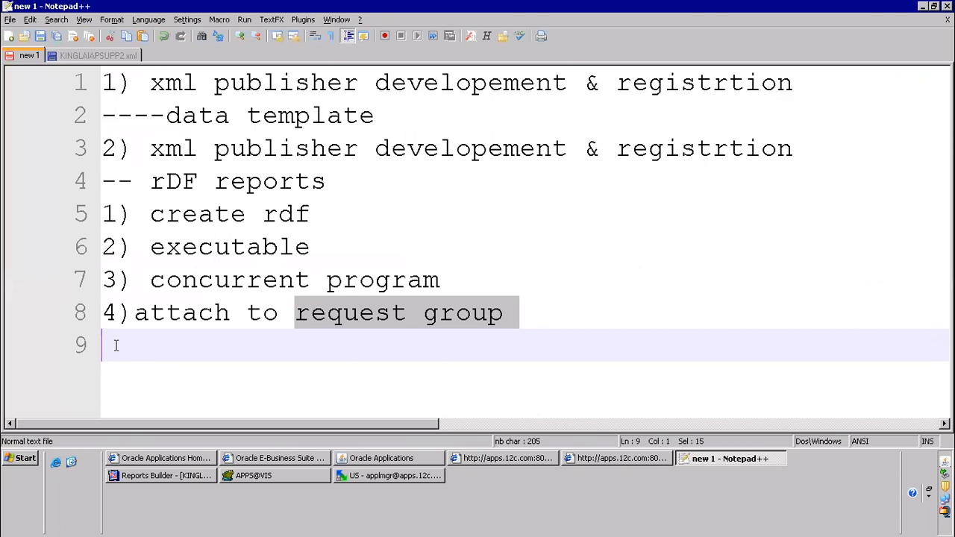
pyautogui.write('5)')
pyautogui.press('BackSpace')
pyautogui.press('BackSpace')
pyautogui.press('BackSpace')
pyautogui.write('reque')
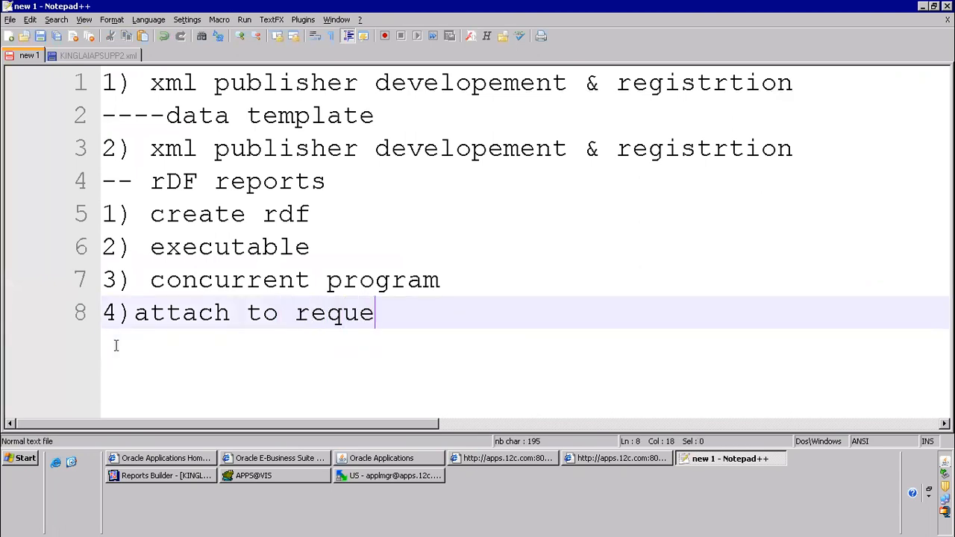
pyautogui.write('st group')
pyautogui.press('Return')
pyautogui.write('5)sbu')
pyautogui.press('BackSpace')
pyautogui.press('BackSpace')
pyautogui.write('ubmit fr')
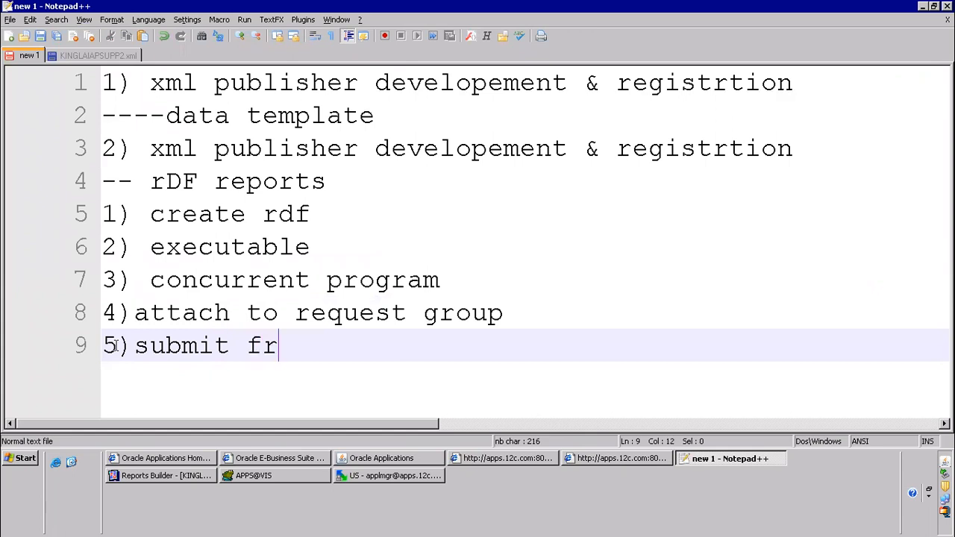
pyautogui.write('om respons')
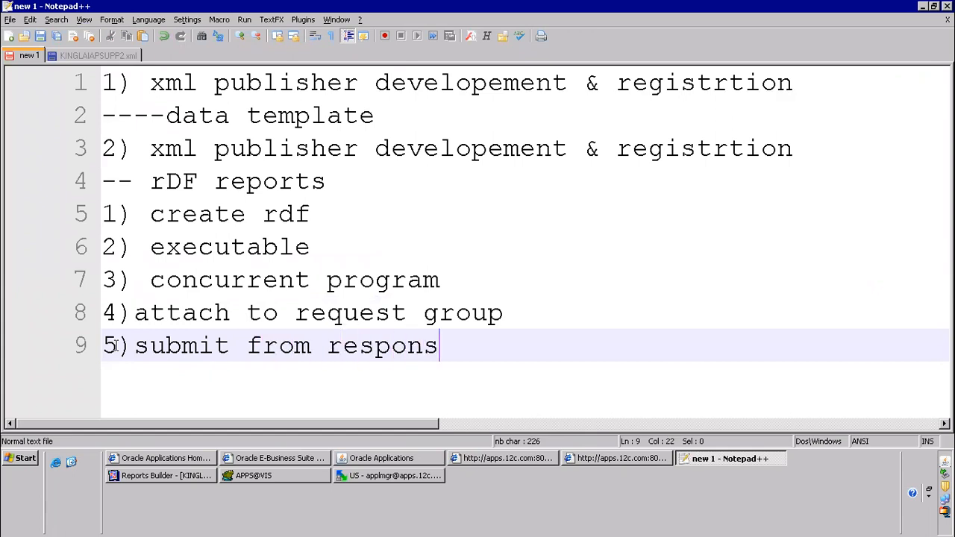
pyautogui.write('iblity')
pyautogui.press('Return')
pyautogui.write('6) s')
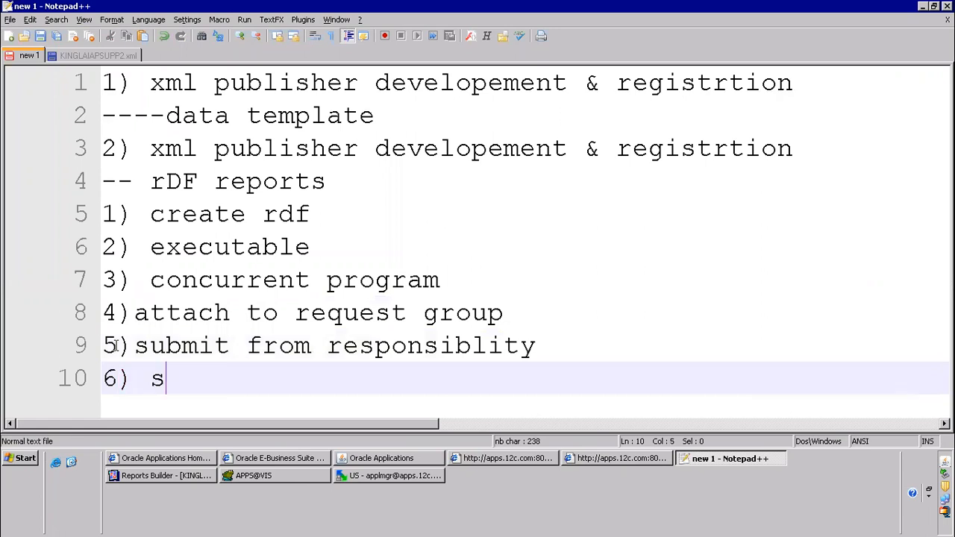
pyautogui.write('ava as')
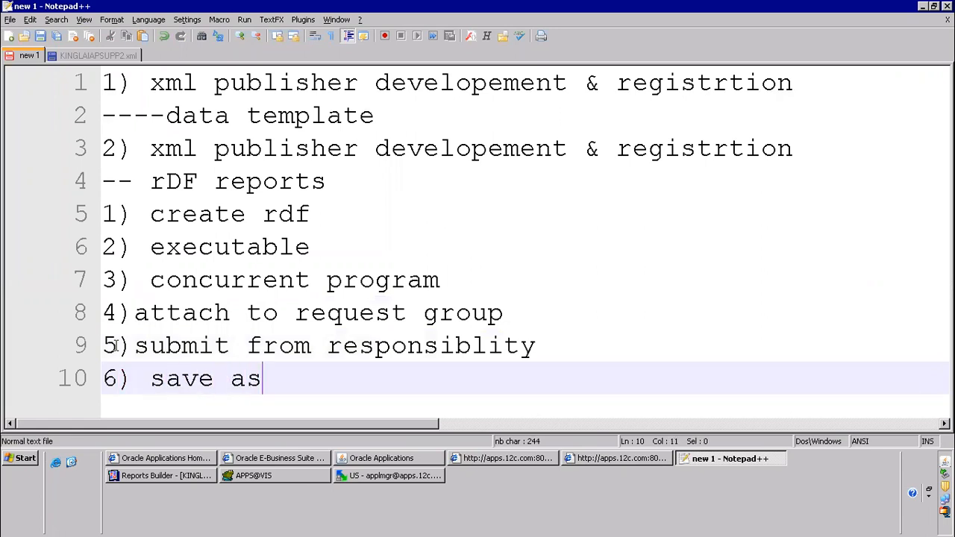
pyautogui.write(' .xml file')
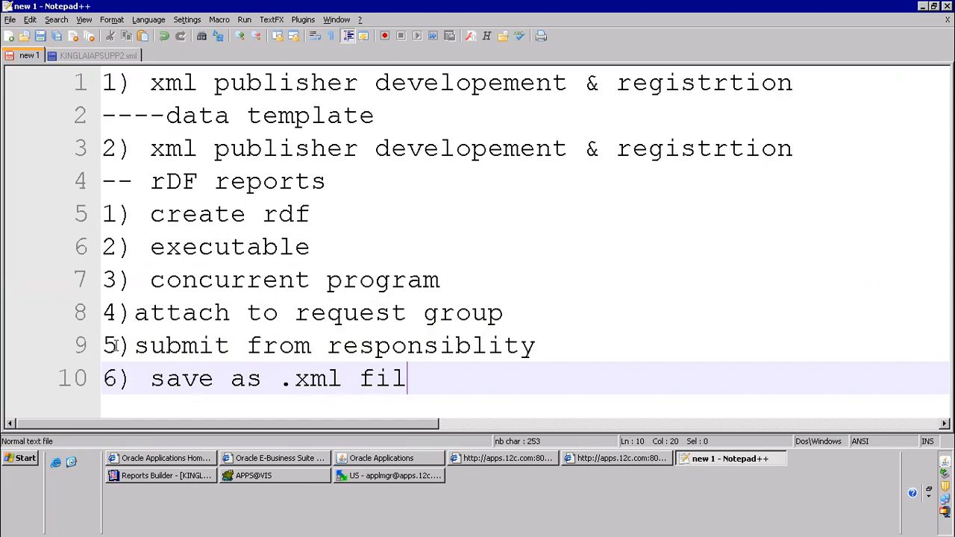
pyautogui.press('Return')
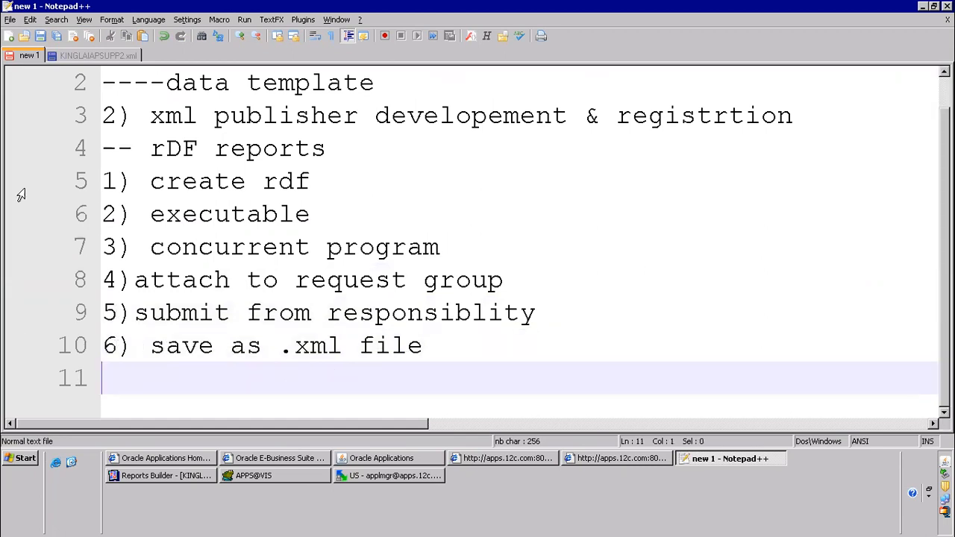
# On line 11, add a 'Layout model' heading with a dashed underline and start item 7).
pyautogui.moveTo(108, 159); pyautogui.dragTo(538, 372)
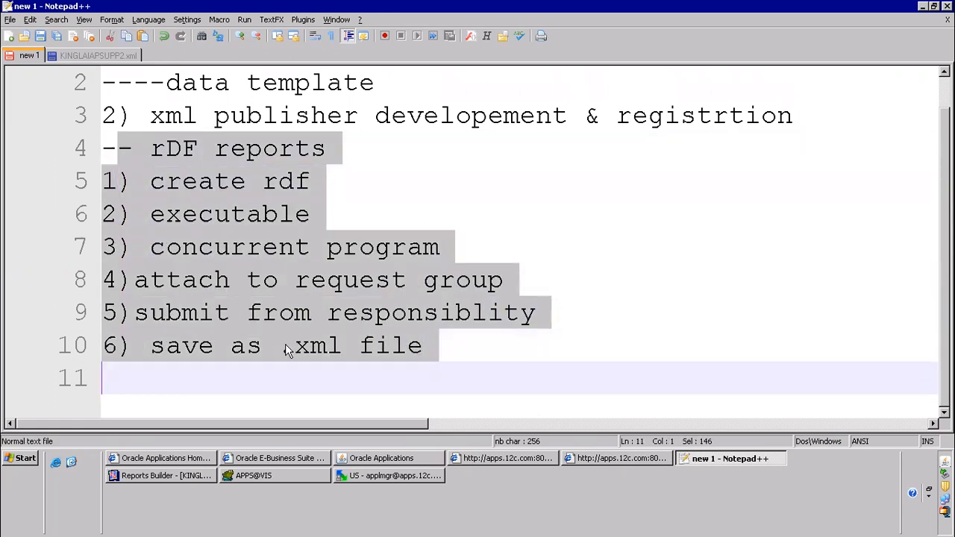
pyautogui.click(138, 378)
pyautogui.write('Layout model')
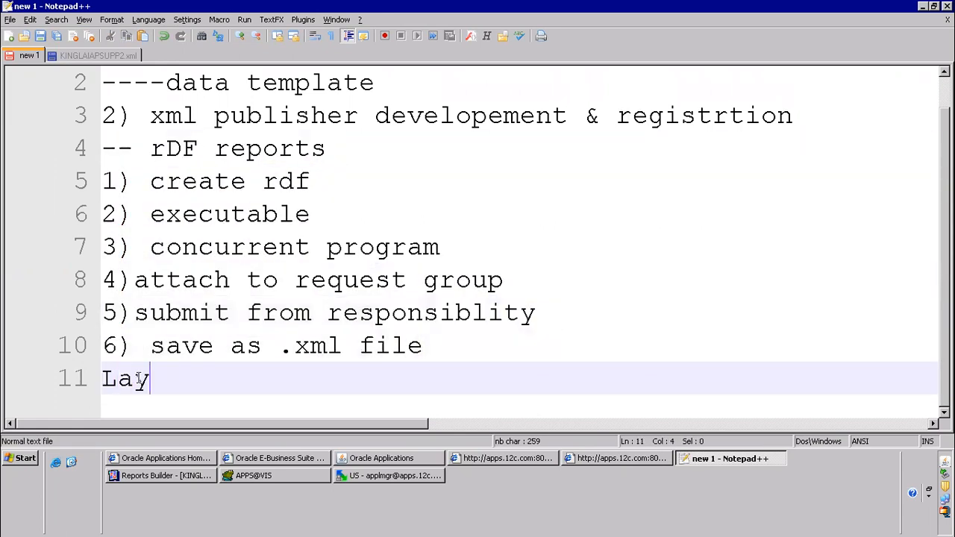
pyautogui.press('Return')
pyautogui.write('------------')
pyautogui.press('Return')
pyautogui.write('7) RTF')
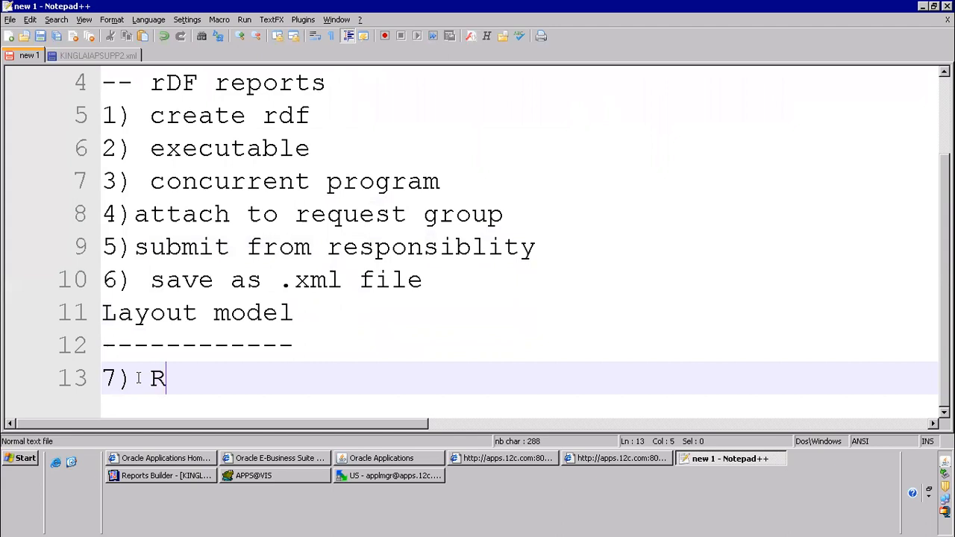
pyautogui.press('BackSpace')
pyautogui.press('BackSpace')
pyautogui.press('BackSpace')
# Launch Microsoft Word by running 'winword' from the Start menu's Run dialog.
pyautogui.click(26, 458)
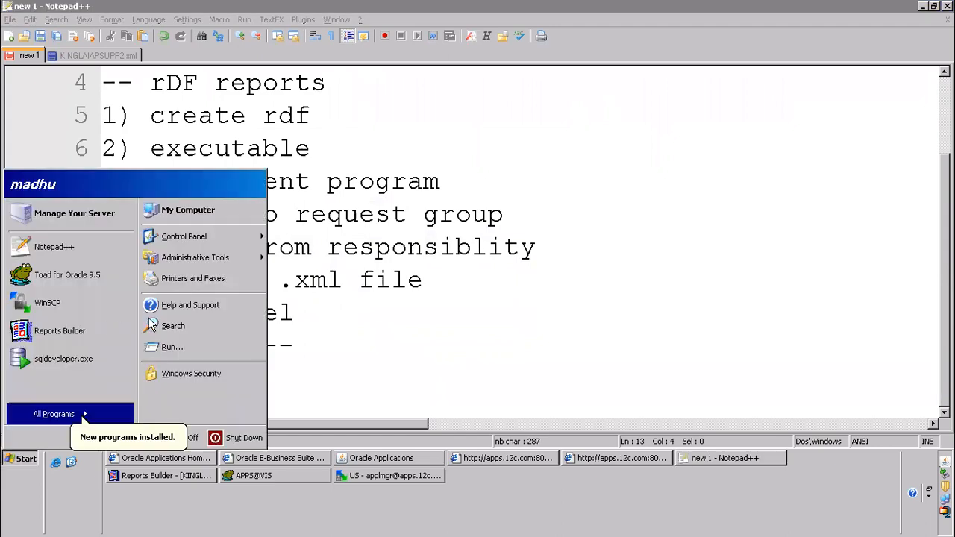
pyautogui.click(160, 348)
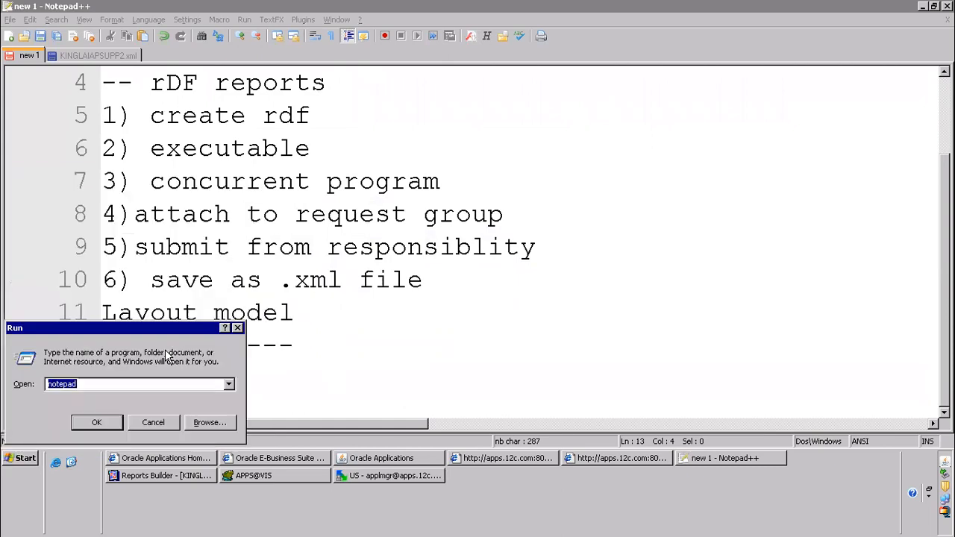
pyautogui.write('win')
pyautogui.press('Down')
pyautogui.press('Return')
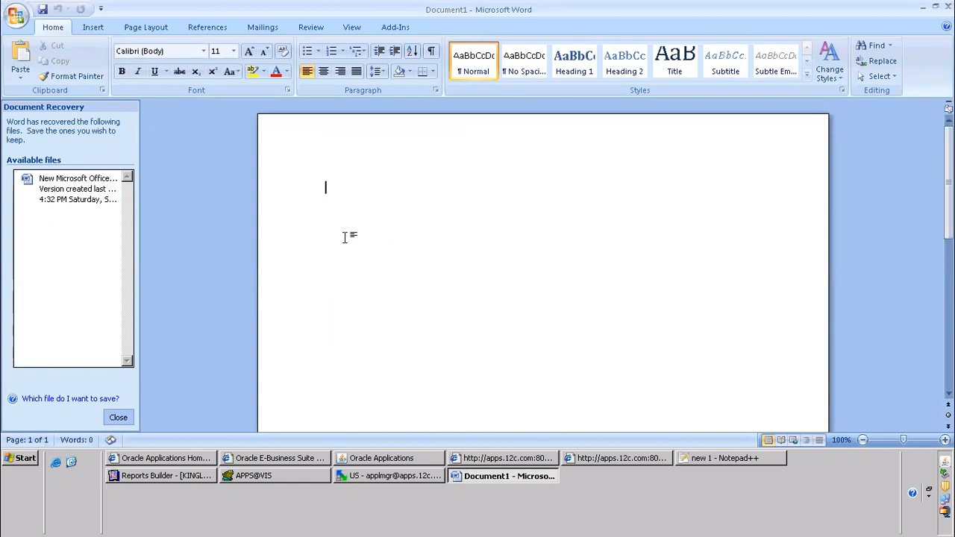
# Close Document Recovery and load KINGLAIAPSUPPLIERS.xml as XML data, acknowledging the success message.
pyautogui.click(391, 28)
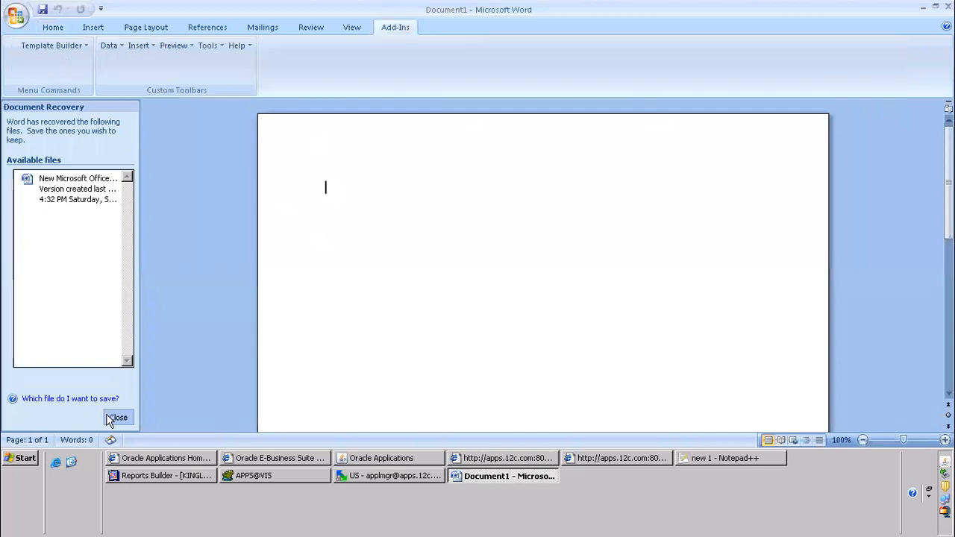
pyautogui.click(118, 417)
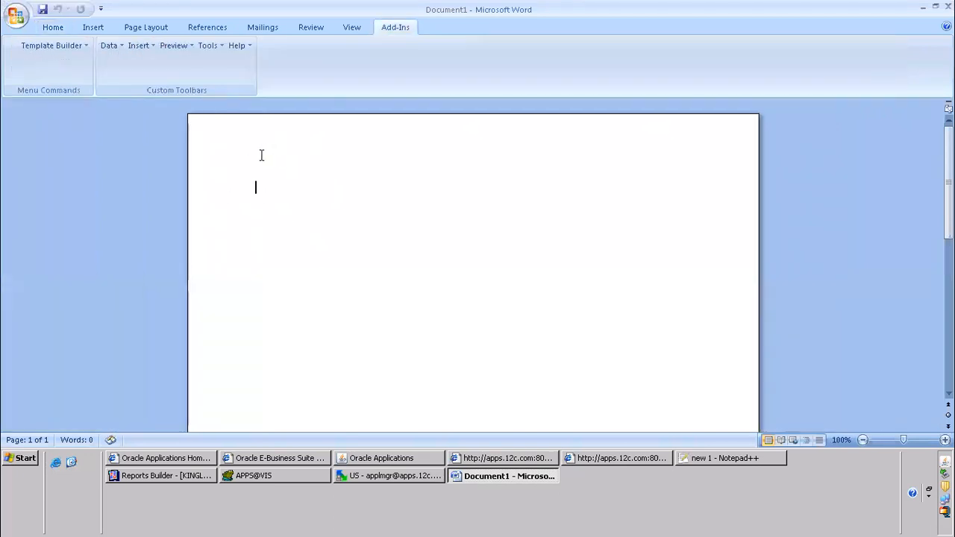
pyautogui.click(112, 49)
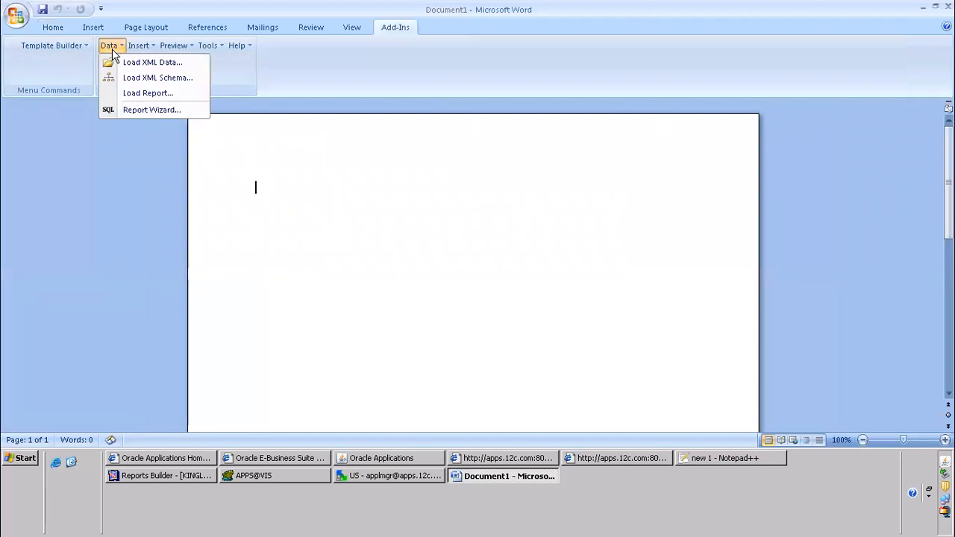
pyautogui.click(159, 64)
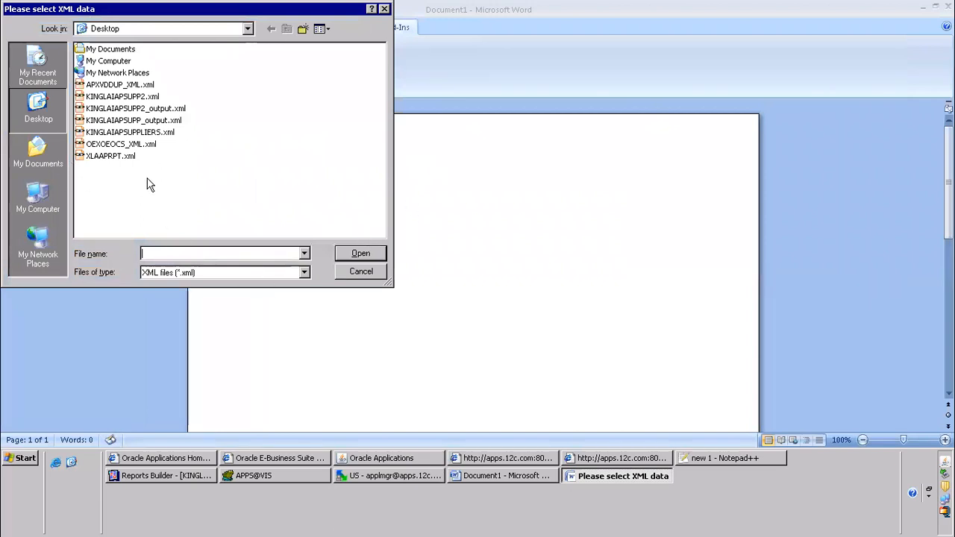
pyautogui.click(157, 134)
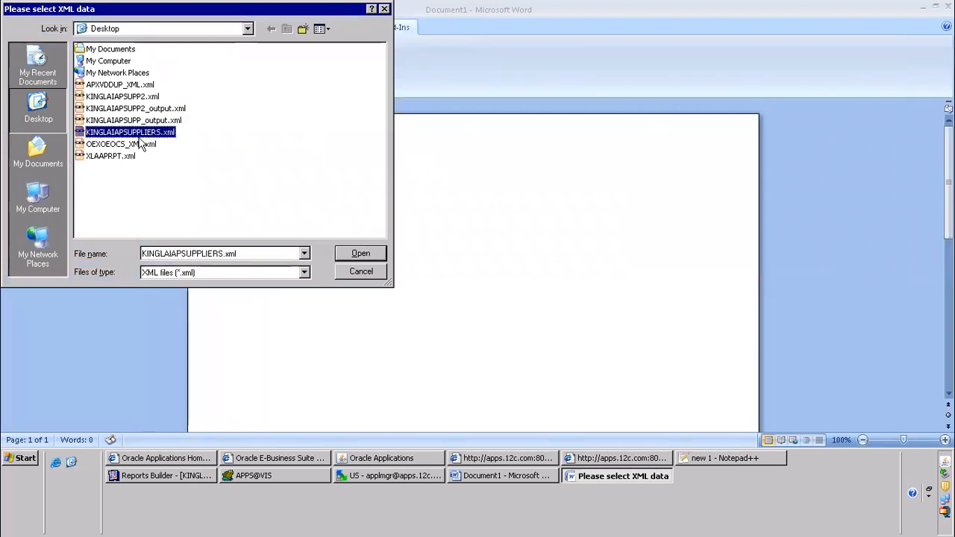
pyautogui.click(351, 256)
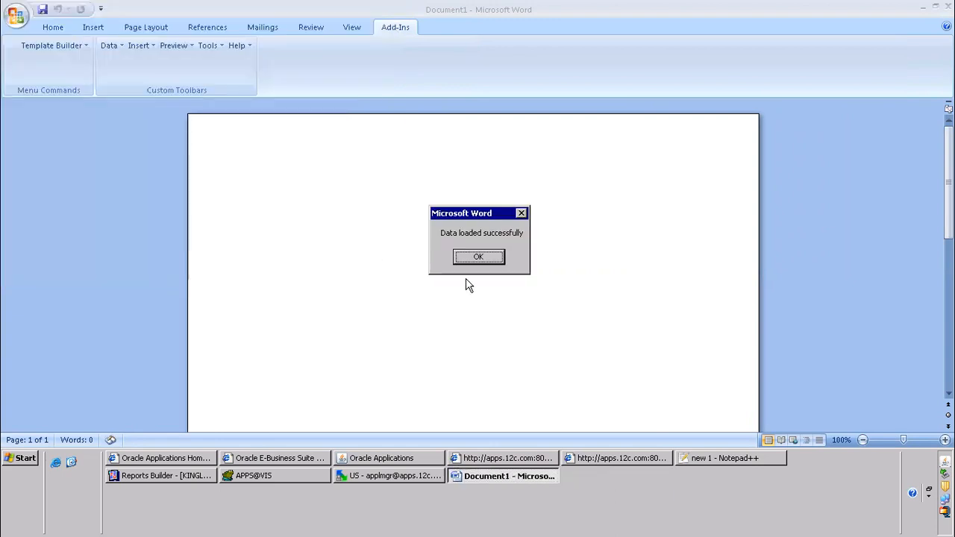
pyautogui.click(463, 262)
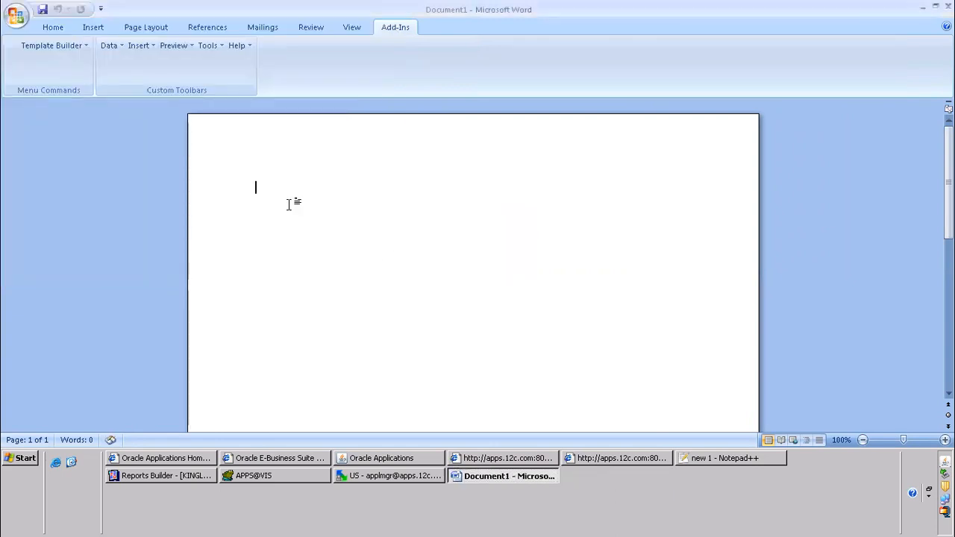
# Start the Table/Form Wizard from the Add-Ins Insert menu and choose the Table format.
pyautogui.click(144, 50)
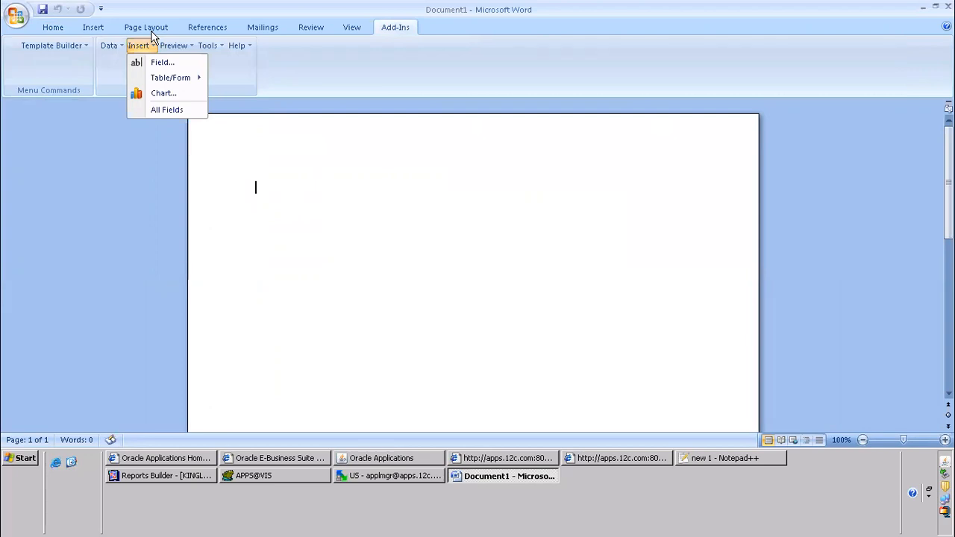
pyautogui.click(179, 79)
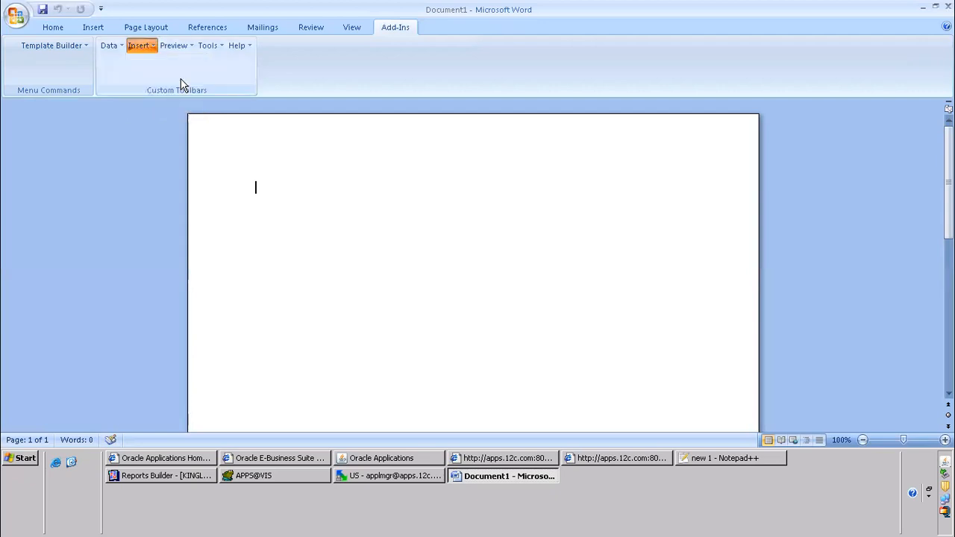
pyautogui.click(150, 47)
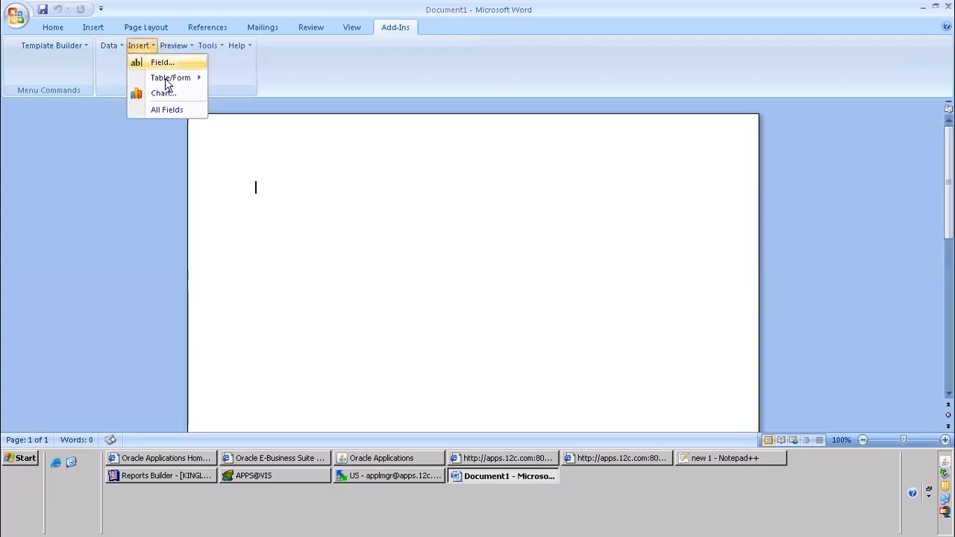
pyautogui.moveTo(185, 87)
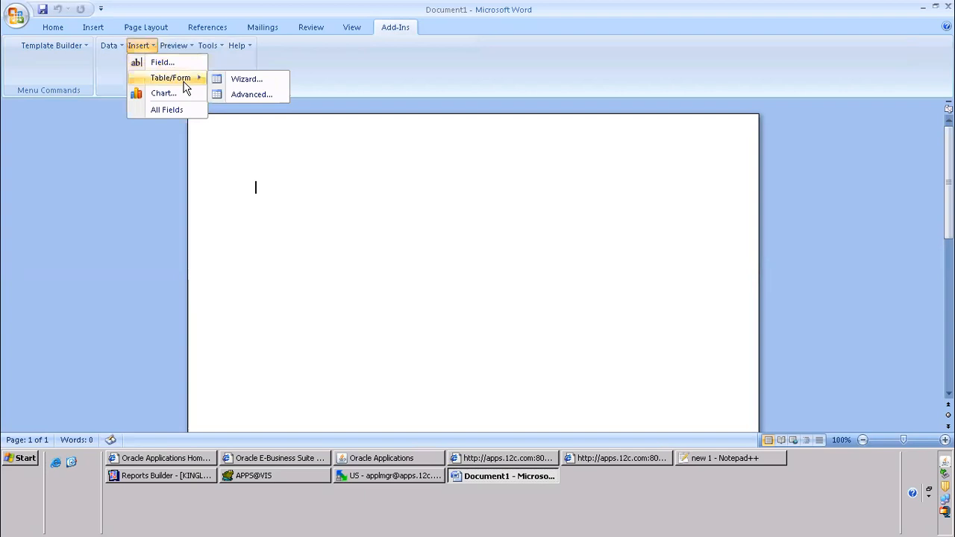
pyautogui.click(246, 79)
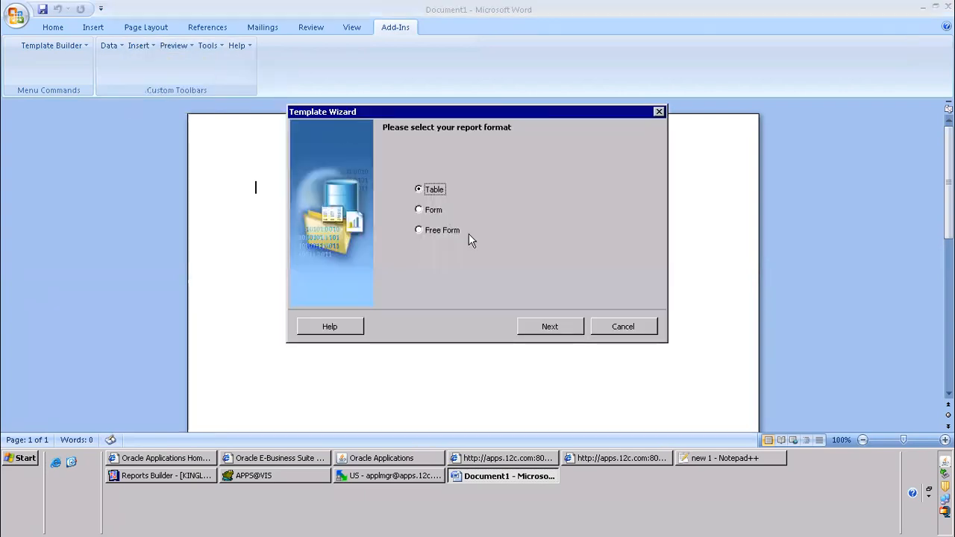
pyautogui.click(573, 330)
# Keep the operating unit grouping and add all five supplier fields, Operating Unit through Address.
pyautogui.click(626, 192)
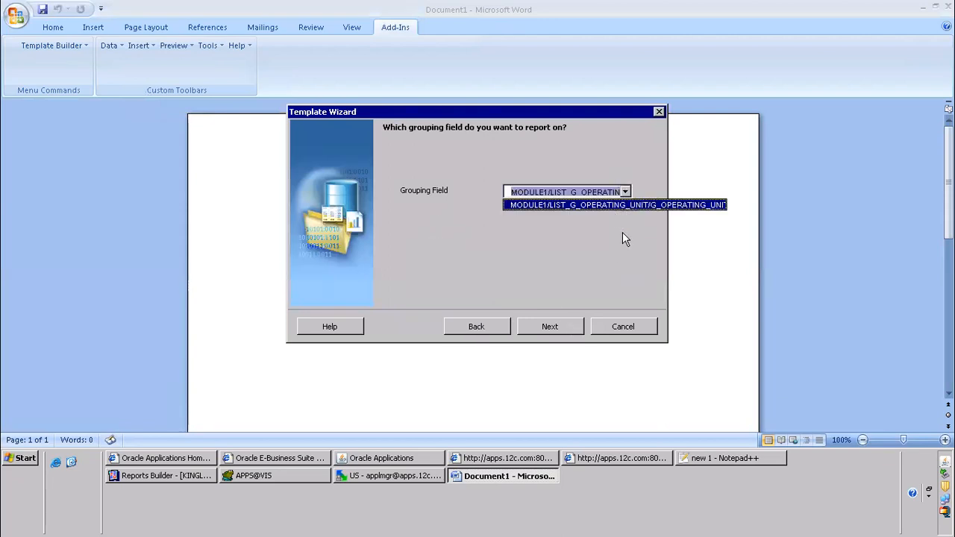
pyautogui.click(550, 328)
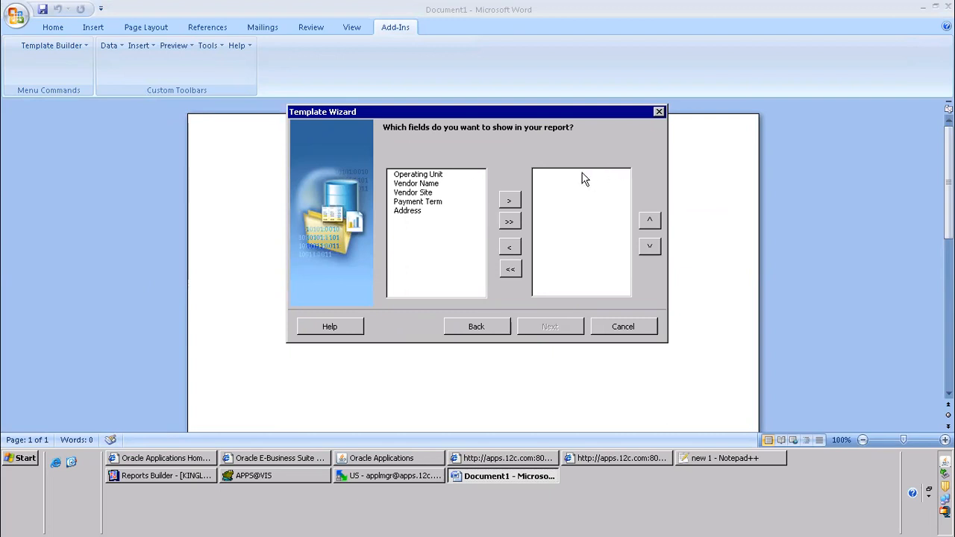
pyautogui.click(508, 222)
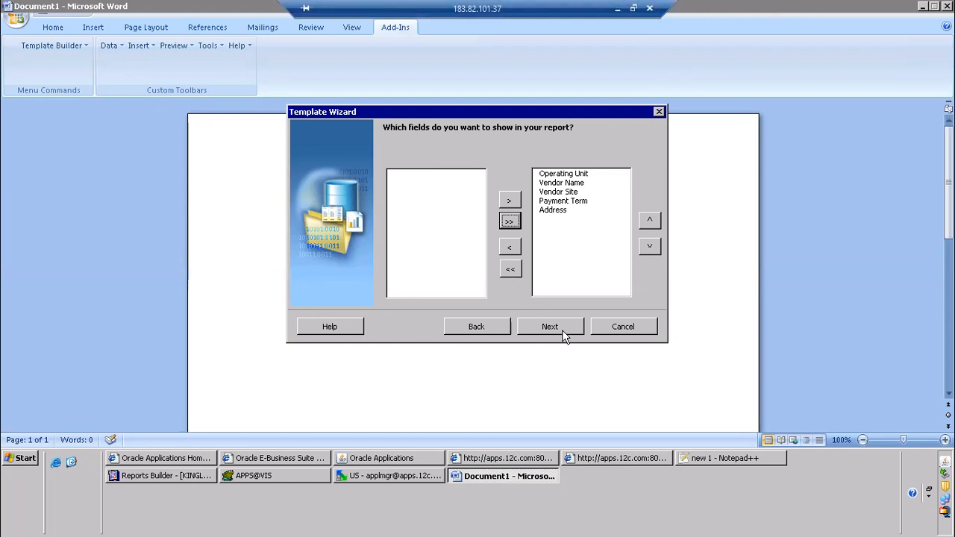
pyautogui.click(615, 10)
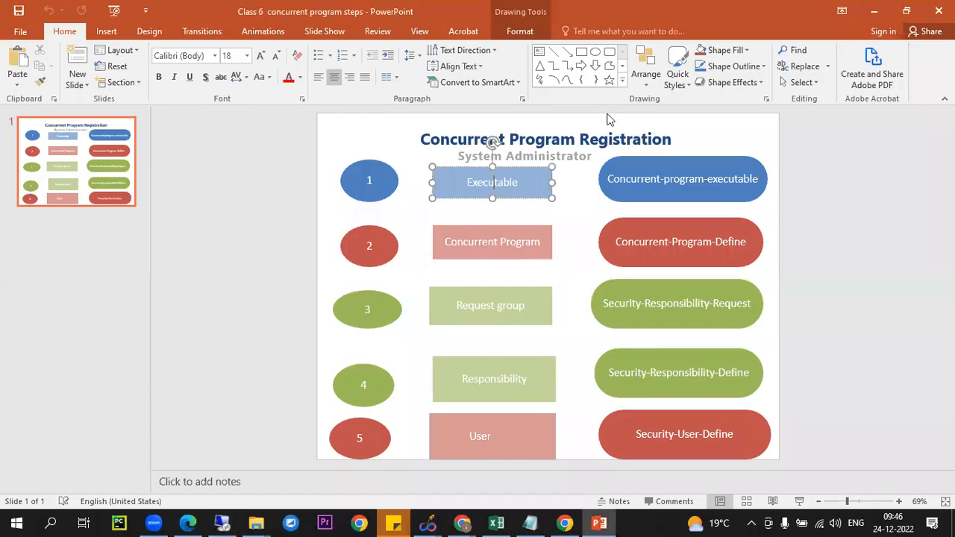
pyautogui.click(223, 522)
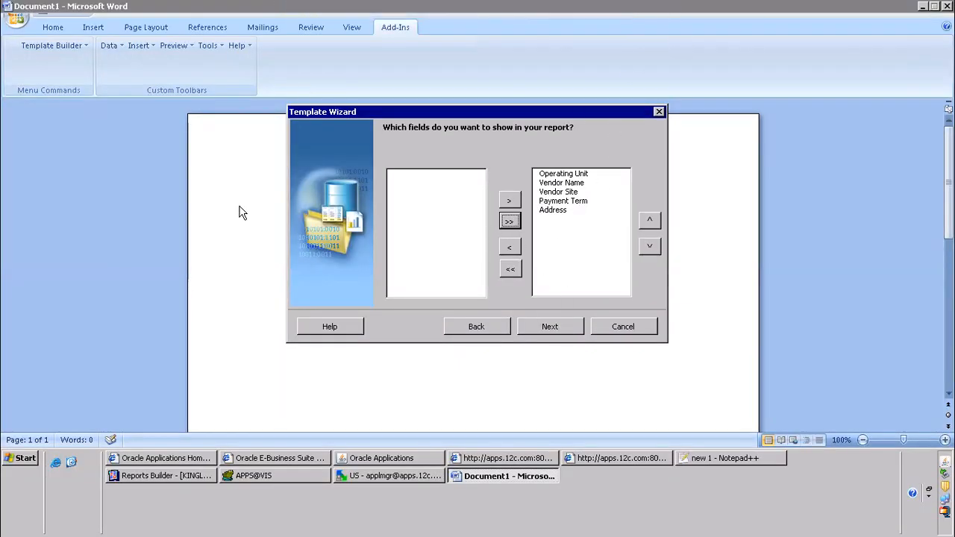
pyautogui.moveTo(638, 13)
pyautogui.click(617, 8)
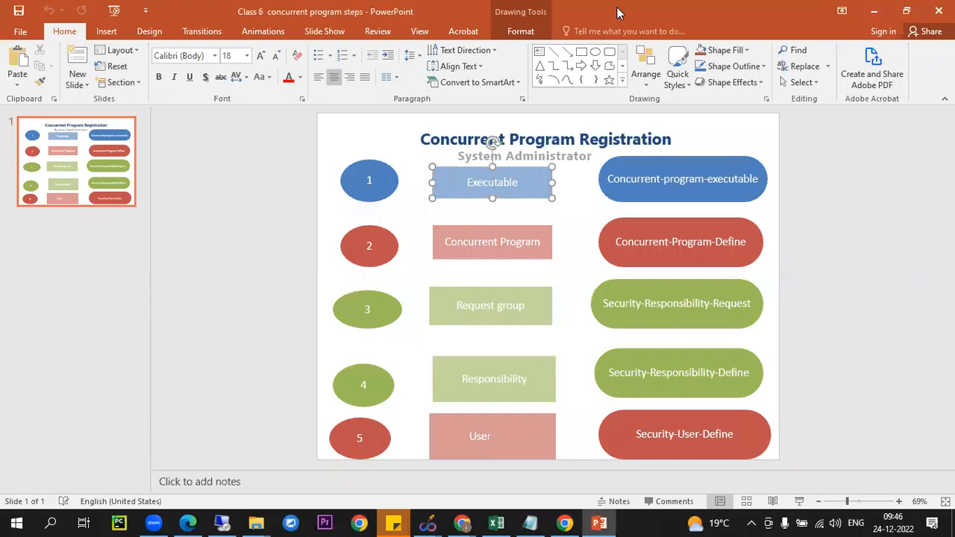
pyautogui.click(837, 208)
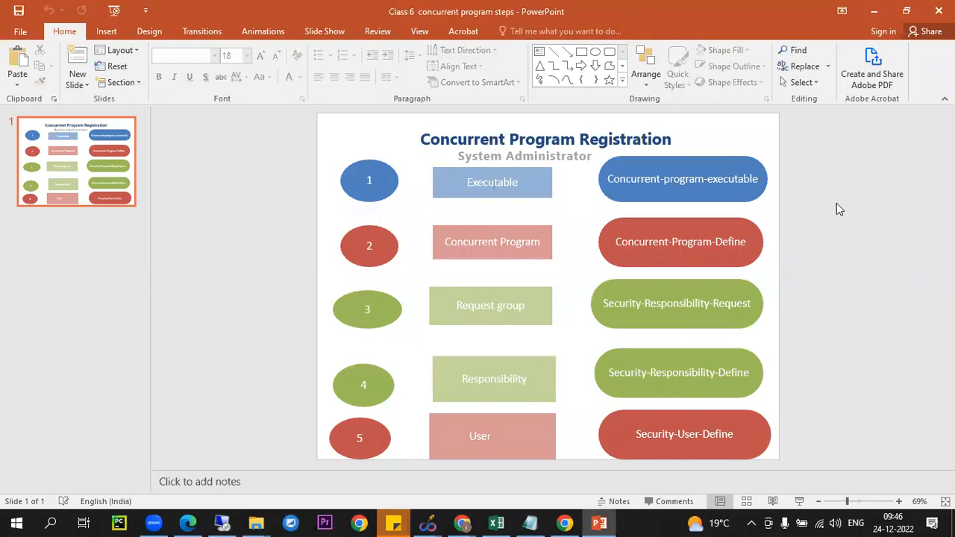
pyautogui.click(491, 214)
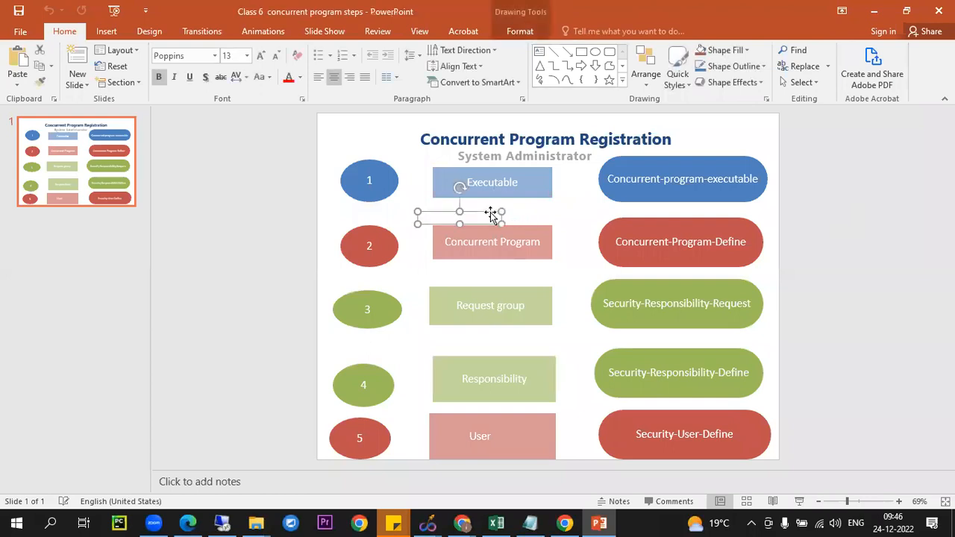
pyautogui.click(930, 217)
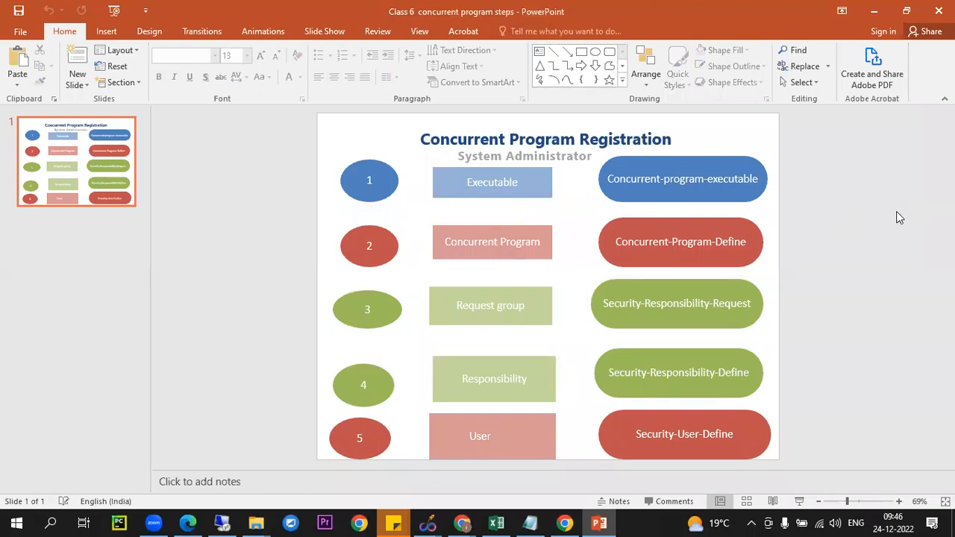
pyautogui.click(874, 11)
pyautogui.click(223, 519)
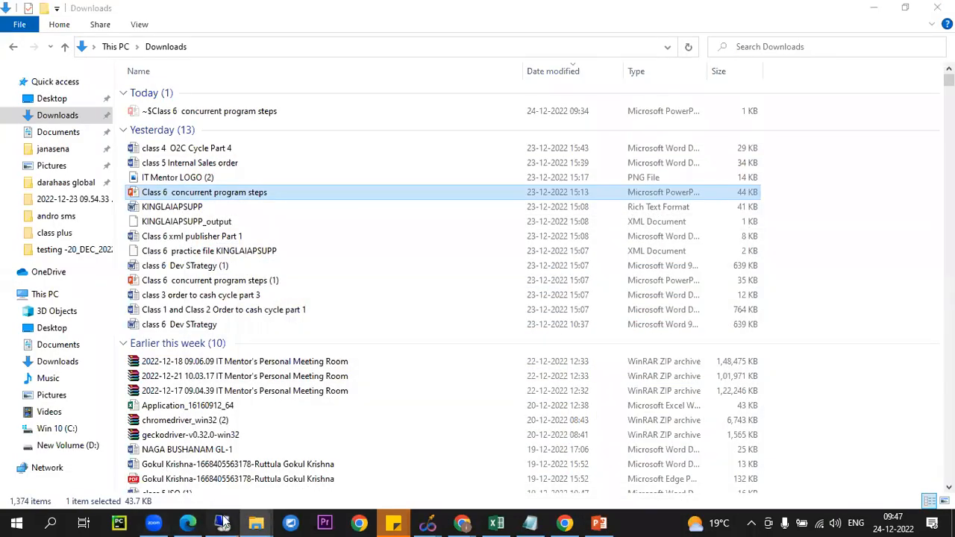
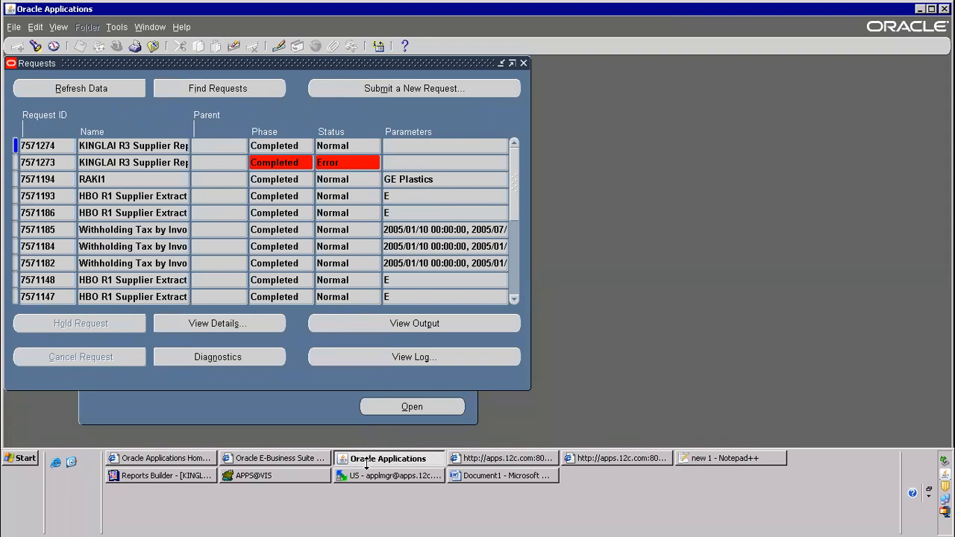
# Finish the Table Wizard with the default grouping and sorting to generate the supplier table.
pyautogui.click(512, 477)
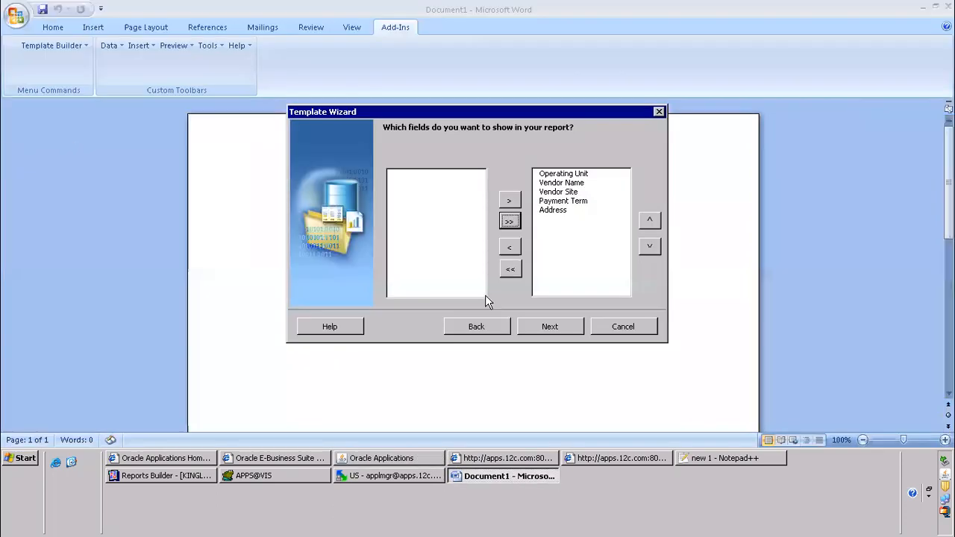
pyautogui.click(557, 327)
pyautogui.click(557, 332)
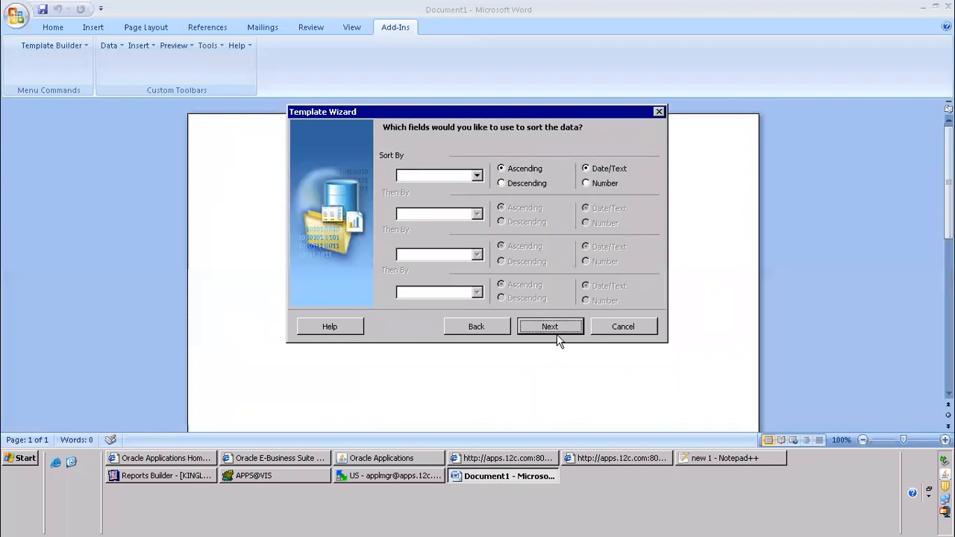
pyautogui.click(557, 334)
pyautogui.click(561, 334)
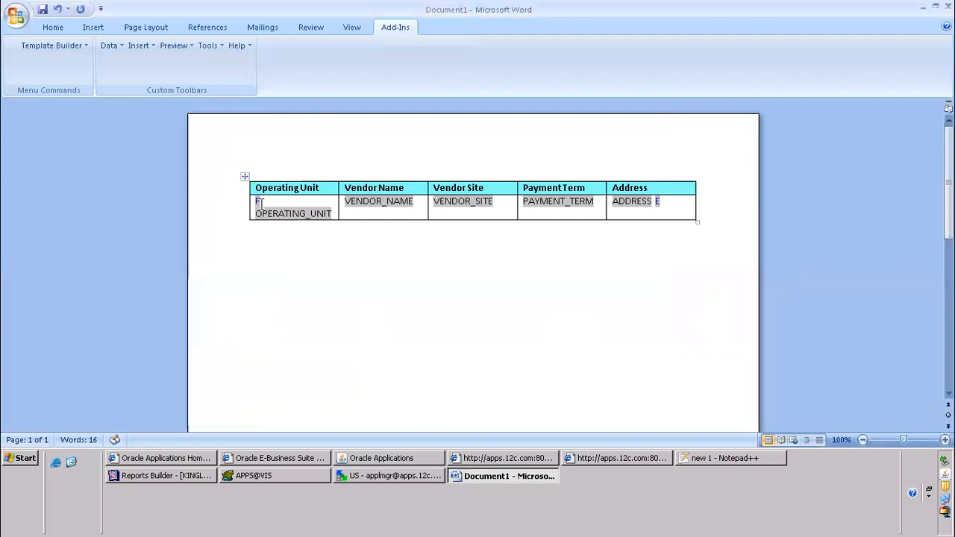
# Set the F form field's help text to <?for-each:G_OPERATING_UNIT?>.
pyautogui.click(259, 201)
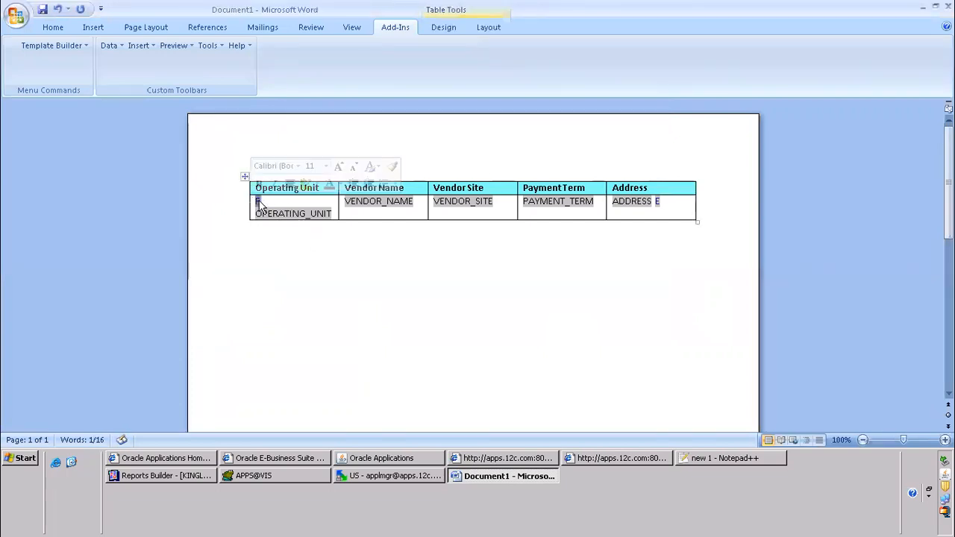
pyautogui.doubleClick(258, 200)
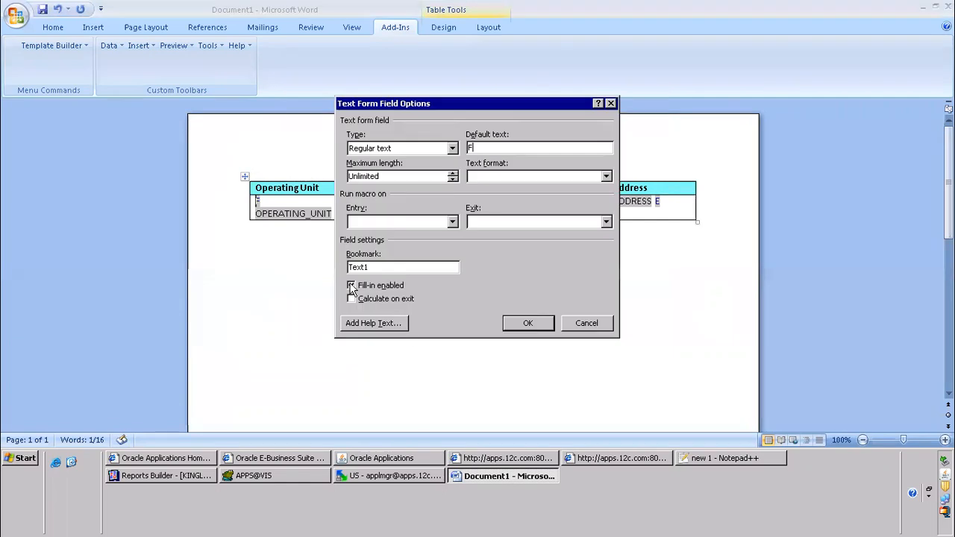
pyautogui.click(375, 322)
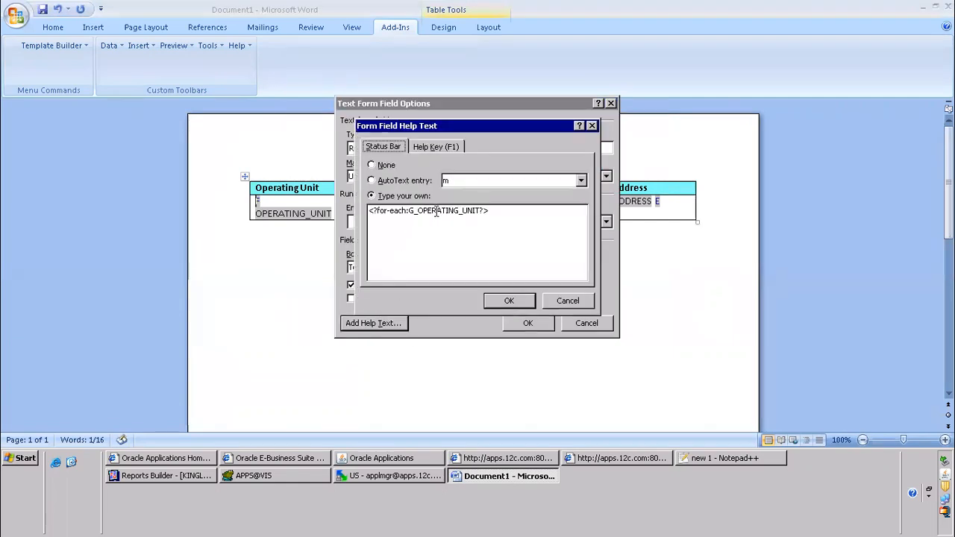
pyautogui.click(508, 300)
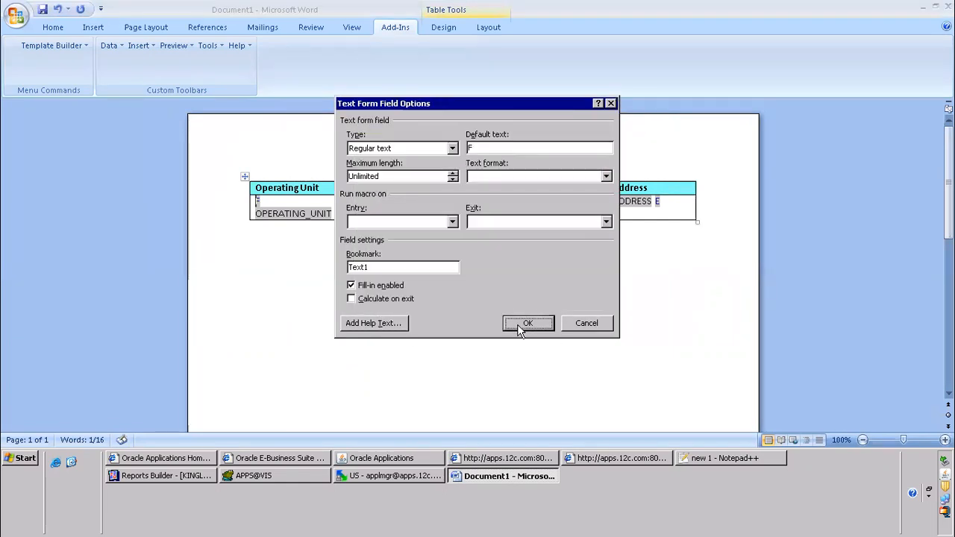
pyautogui.click(526, 323)
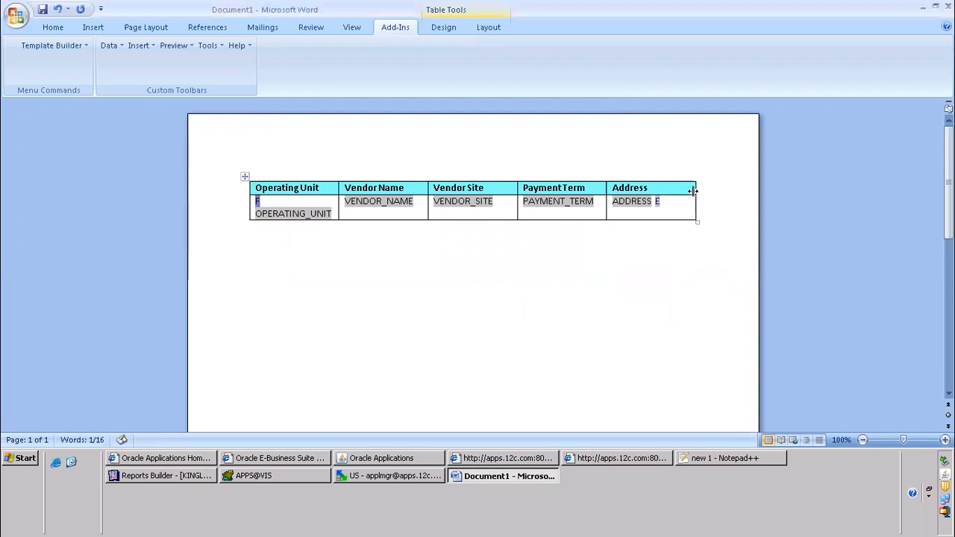
# Set the help text of the E field after ADDRESS to <?end for-each?>.
pyautogui.doubleClick(657, 206)
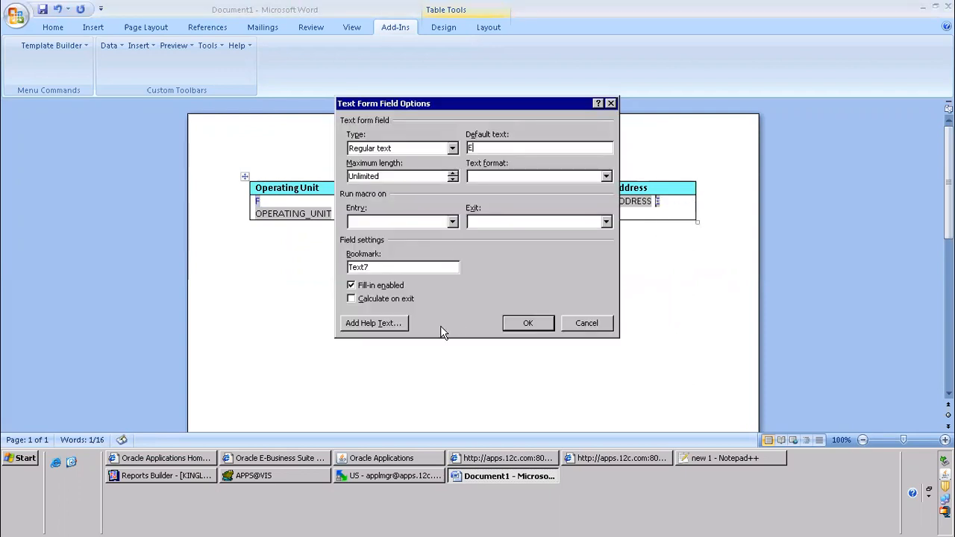
pyautogui.click(370, 324)
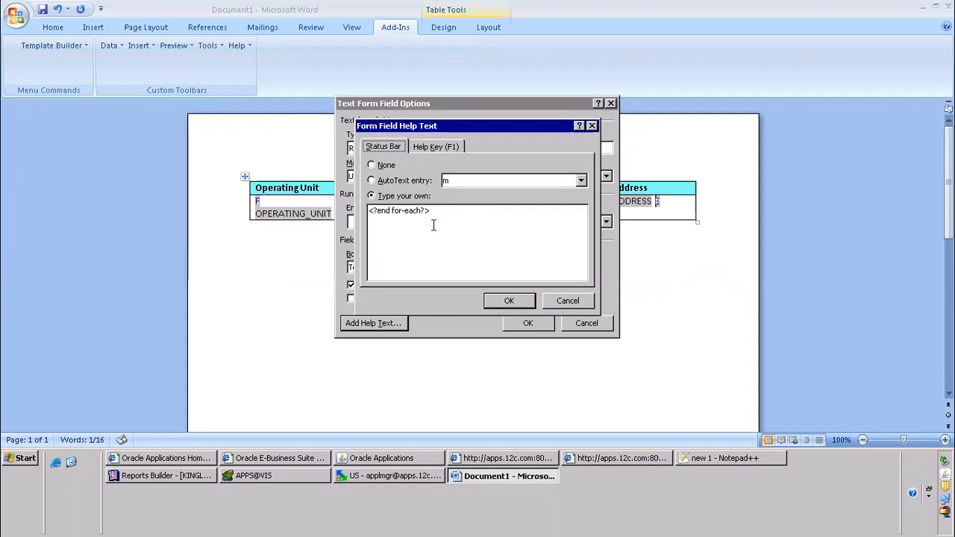
pyautogui.click(511, 303)
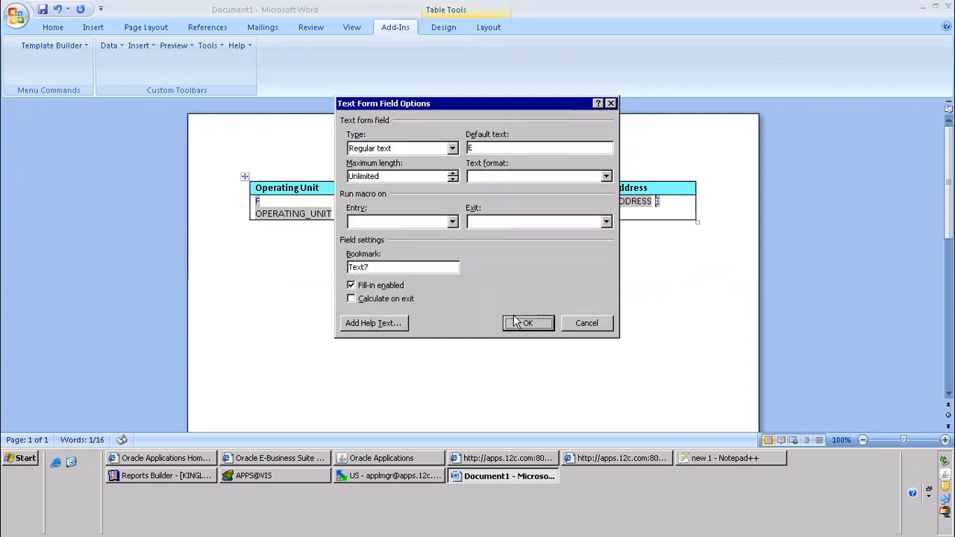
pyautogui.click(526, 323)
# Preview the template as PDF, saving it as KINGLAIAPSUPPLIERS.rtf when prompted.
pyautogui.click(173, 46)
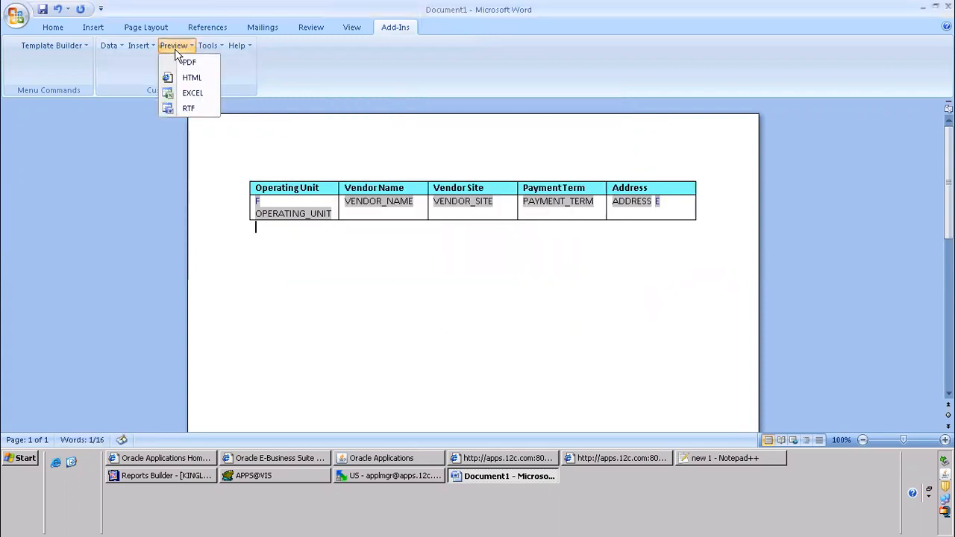
pyautogui.click(187, 61)
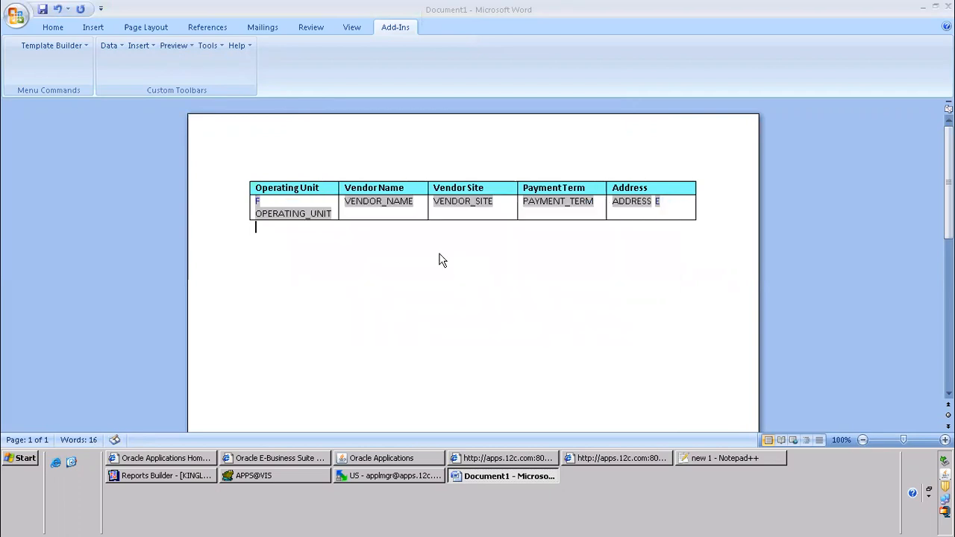
pyautogui.click(451, 262)
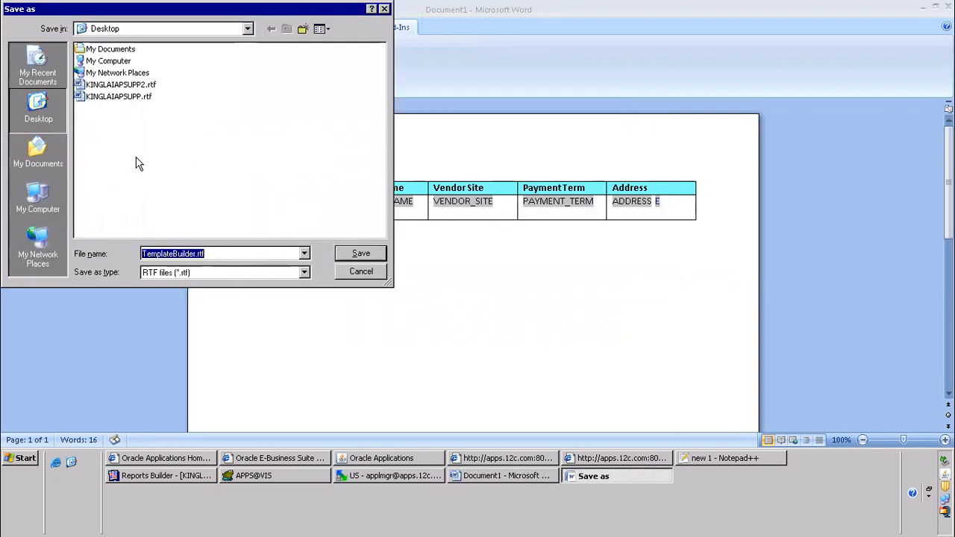
pyautogui.click(120, 98)
pyautogui.click(226, 254)
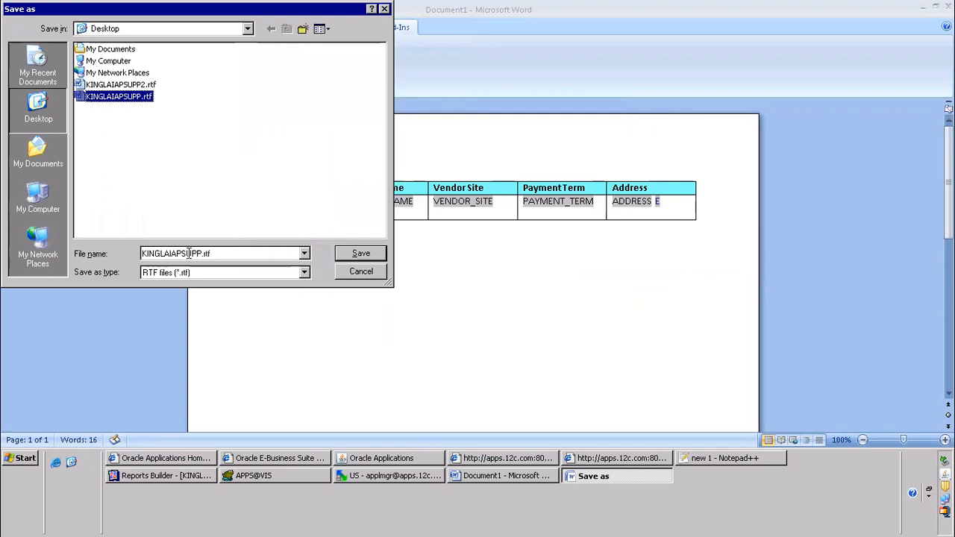
pyautogui.doubleClick(192, 253)
pyautogui.click(200, 254)
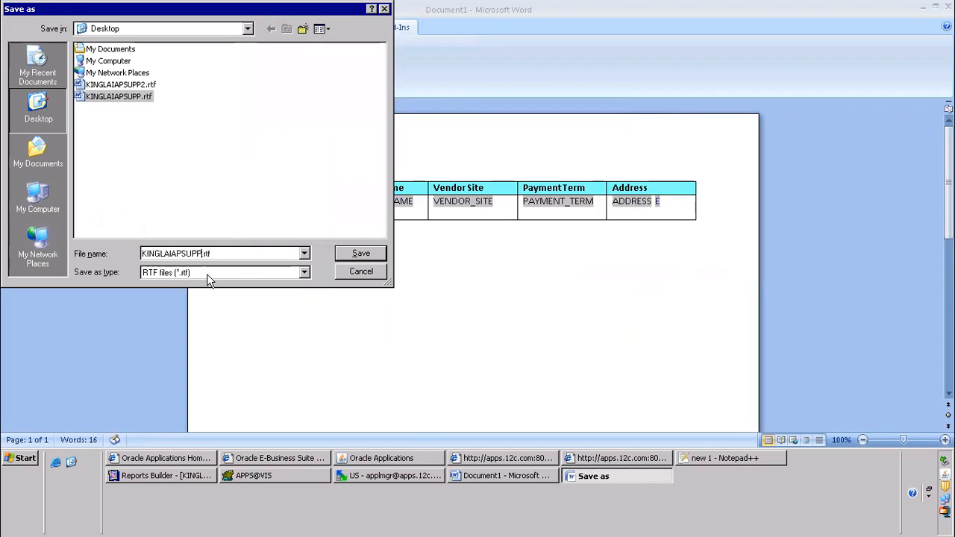
pyautogui.write('LIERS')
pyautogui.press('Return')
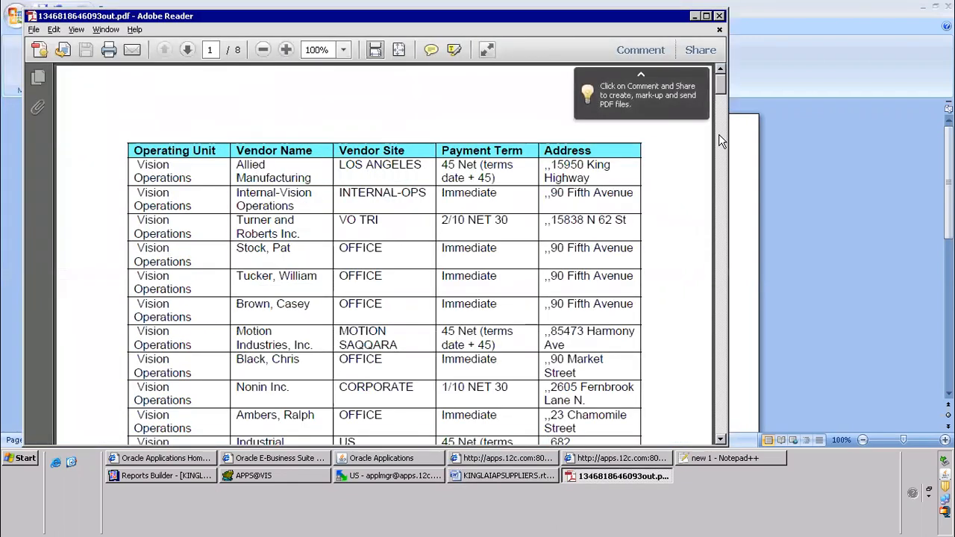
# Scroll through the supplier PDF preview and dismiss the Adobe product improvement prompt.
pyautogui.scroll(-10, 695, 299)
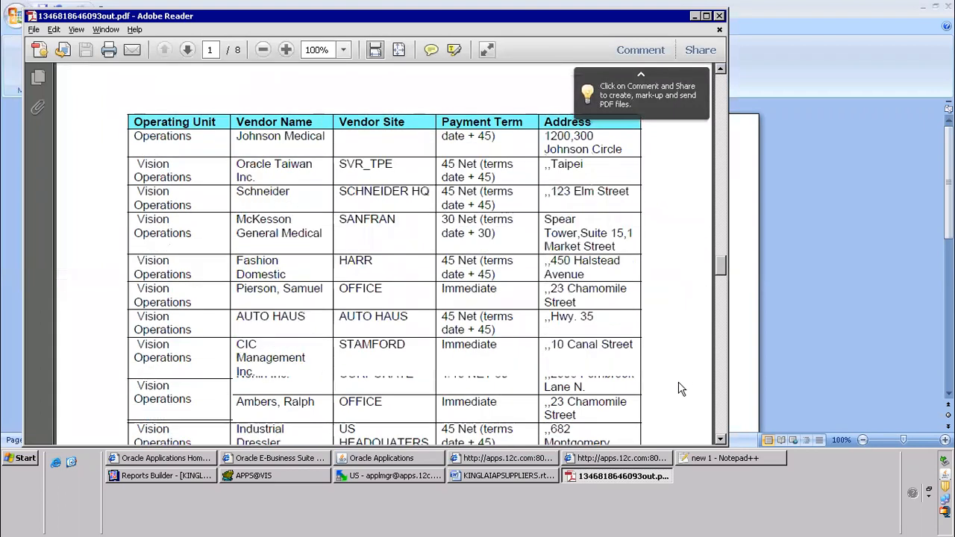
pyautogui.scroll(-15, 679, 396)
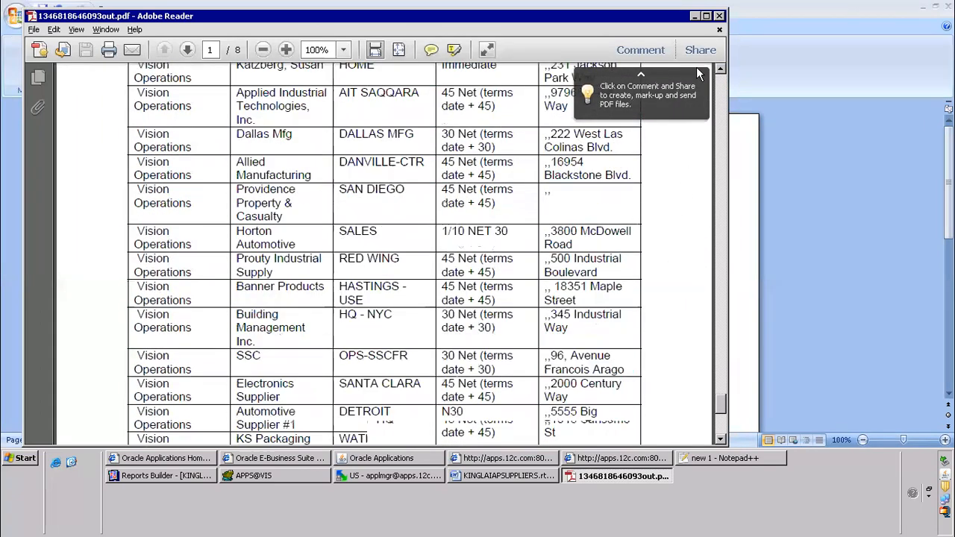
pyautogui.scroll(20, 697, 73)
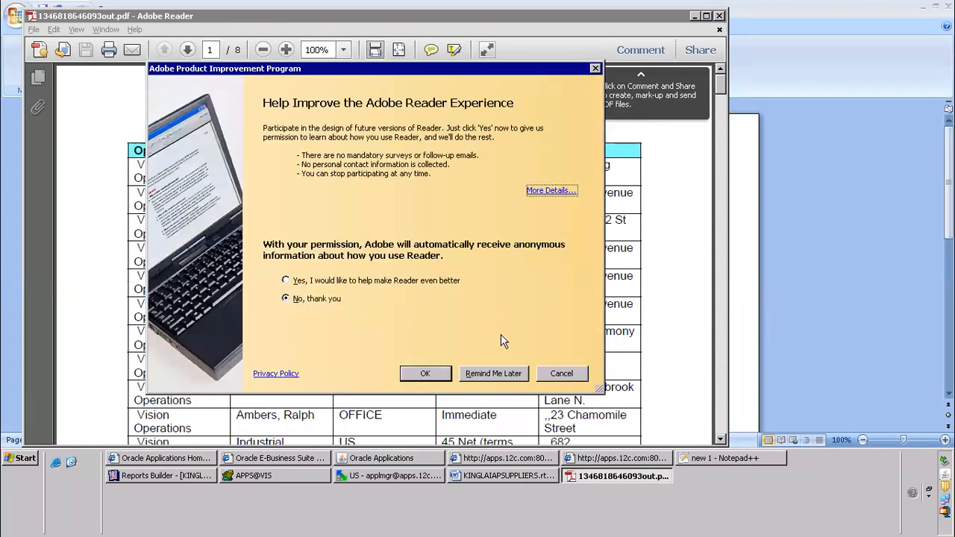
pyautogui.click(507, 372)
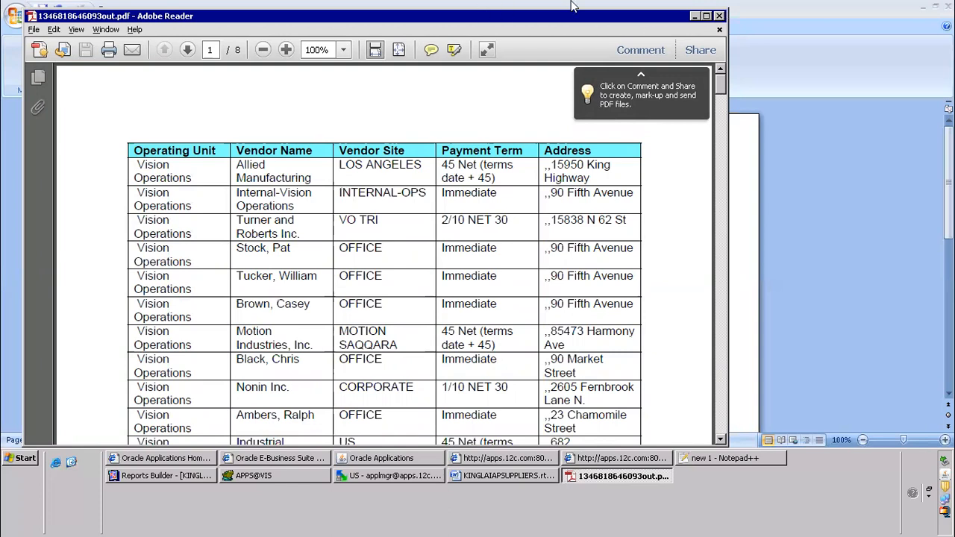
pyautogui.moveTo(572, 1)
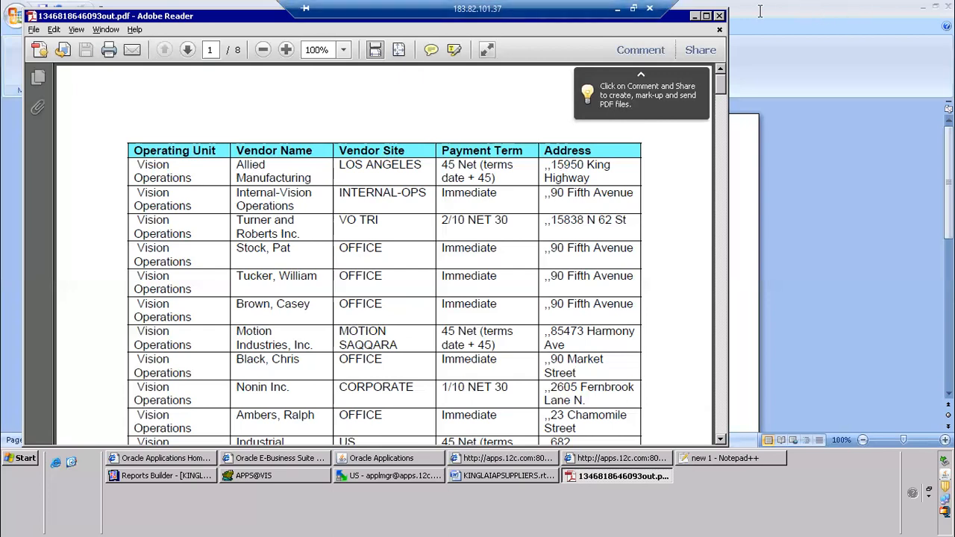
# Close and reconnect the Remote Desktop session to the Windows server.
pyautogui.click(617, 8)
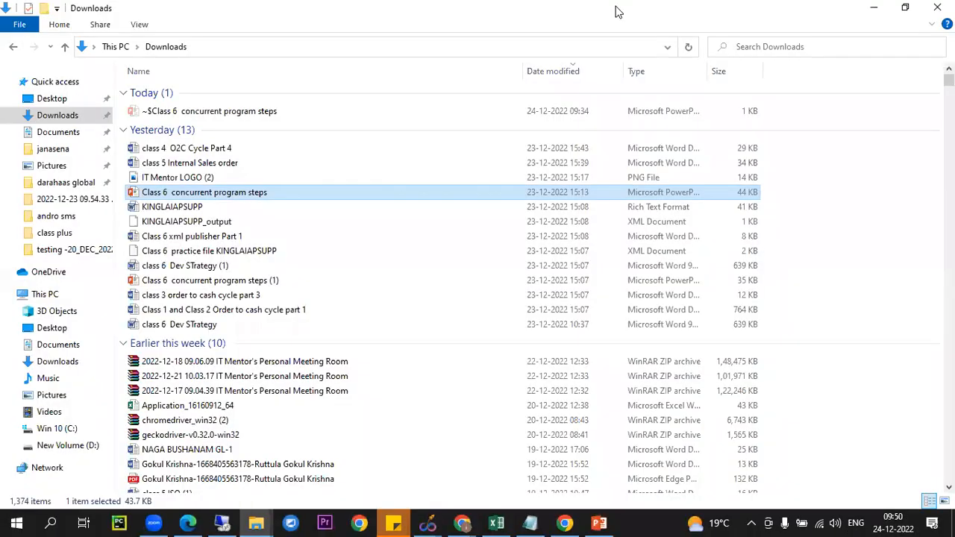
pyautogui.click(290, 523)
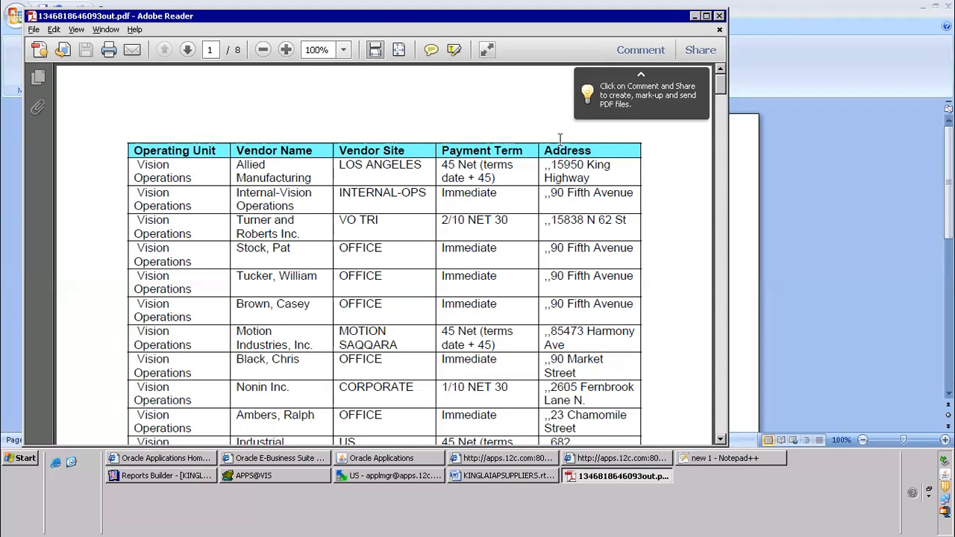
pyautogui.moveTo(648, 11)
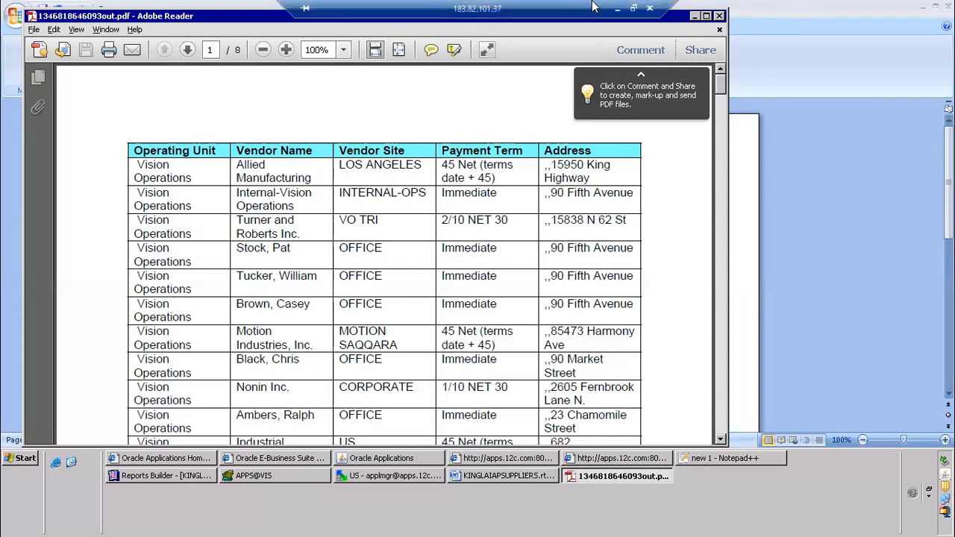
pyautogui.click(650, 10)
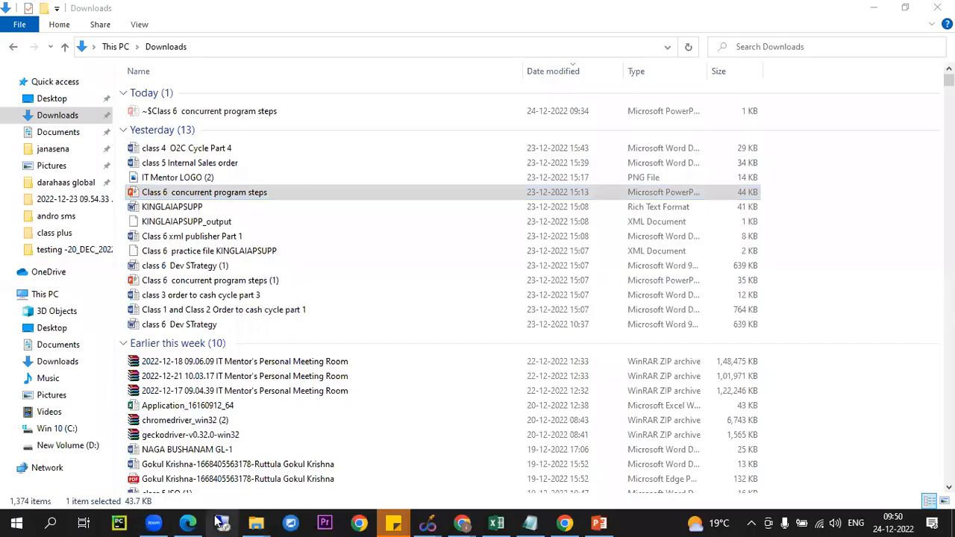
pyautogui.click(509, 239)
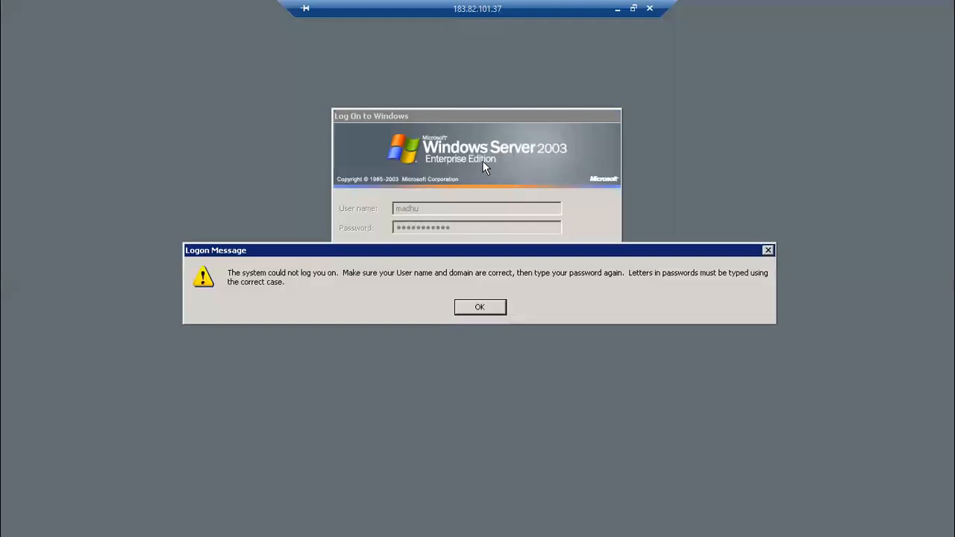
# Log back on with the account password and bring the Notepad++ notes forward.
pyautogui.click(480, 306)
pyautogui.write('********')
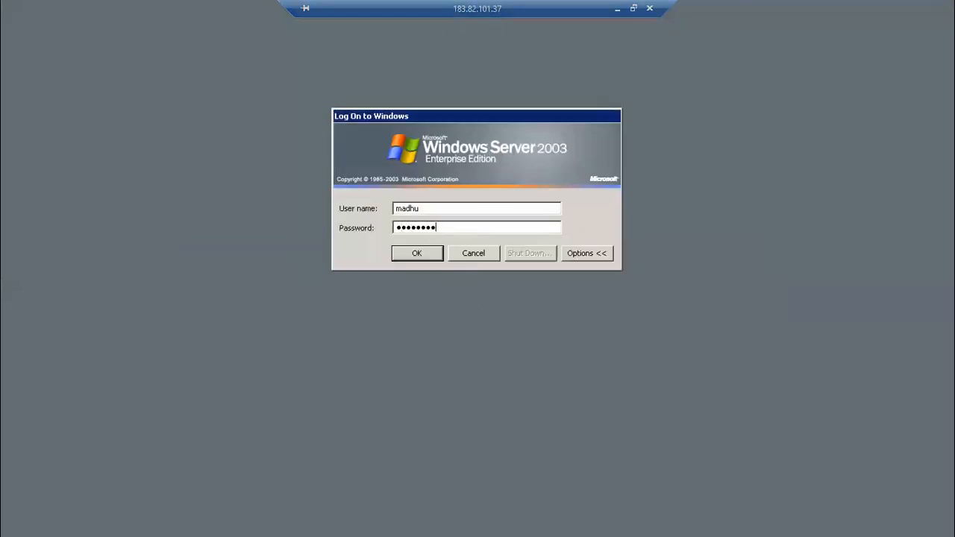
pyautogui.write('****')
pyautogui.press('Return')
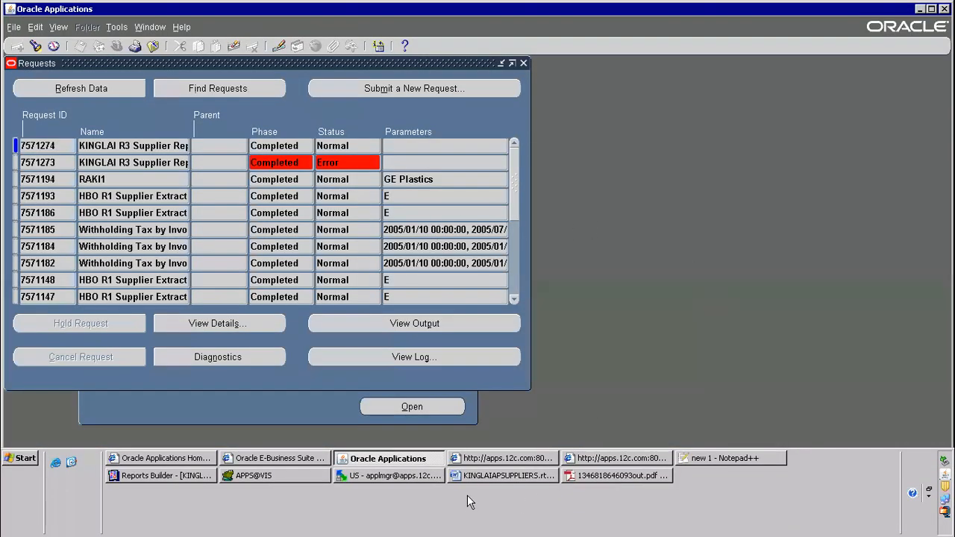
pyautogui.click(728, 458)
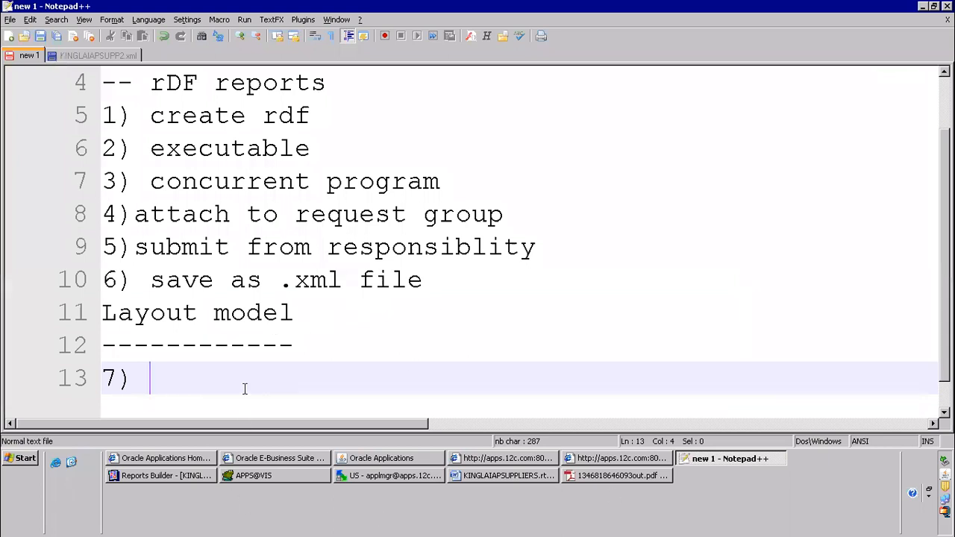
# Add note steps 7–10: created rtf, create data definition, create template, submit from responsibility.
pyautogui.write('created rtf')
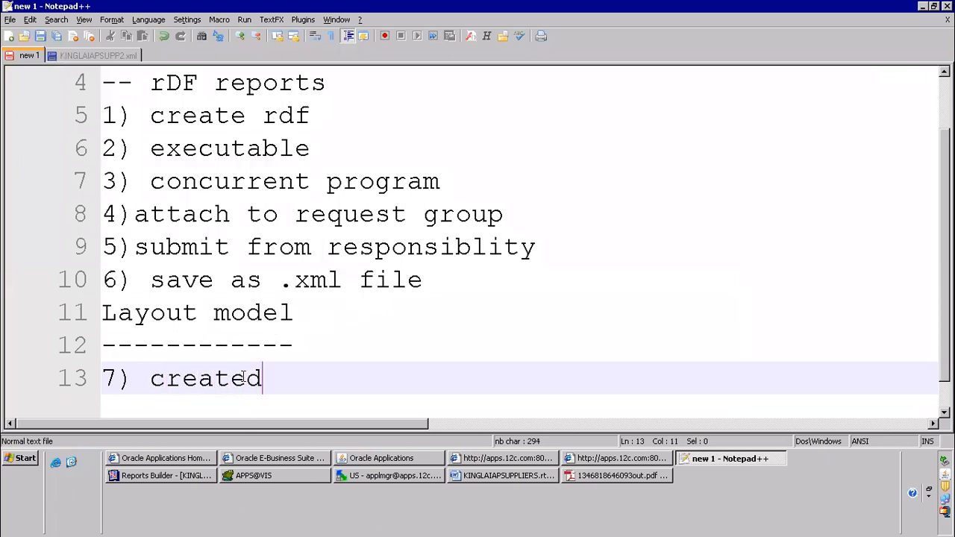
pyautogui.press('Return')
pyautogui.write('8) create data ')
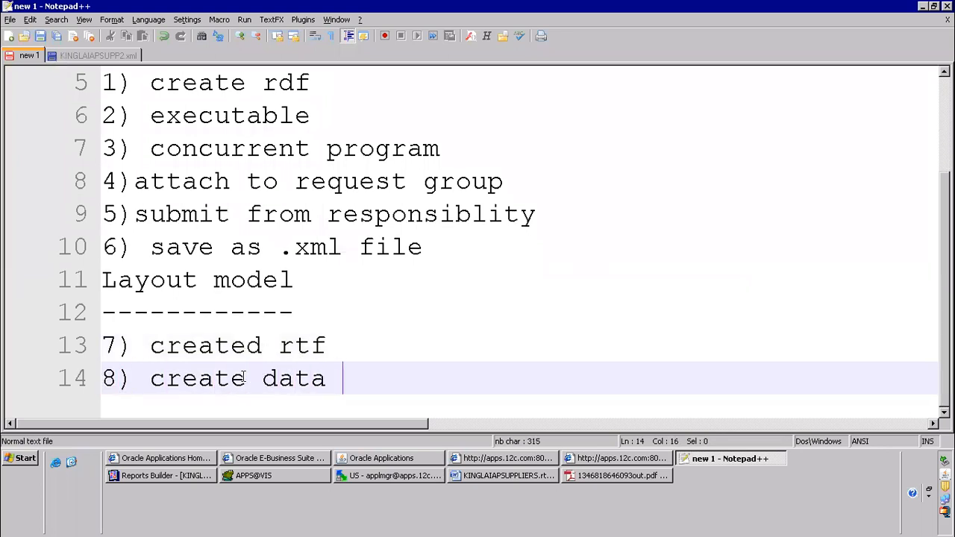
pyautogui.write('definition')
pyautogui.press('Return')
pyautogui.write('9)create t')
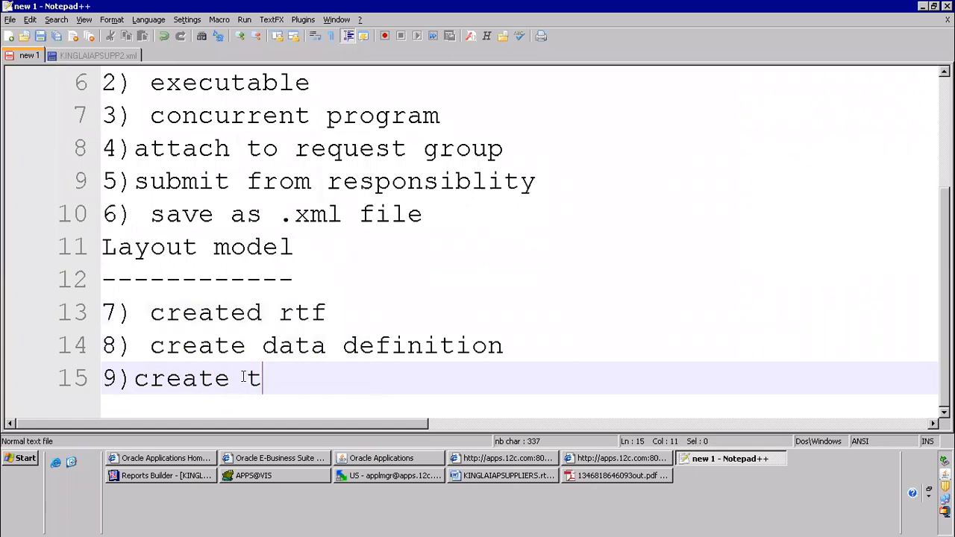
pyautogui.write('emplate')
pyautogui.press('Return')
pyautogui.write('10)submit')
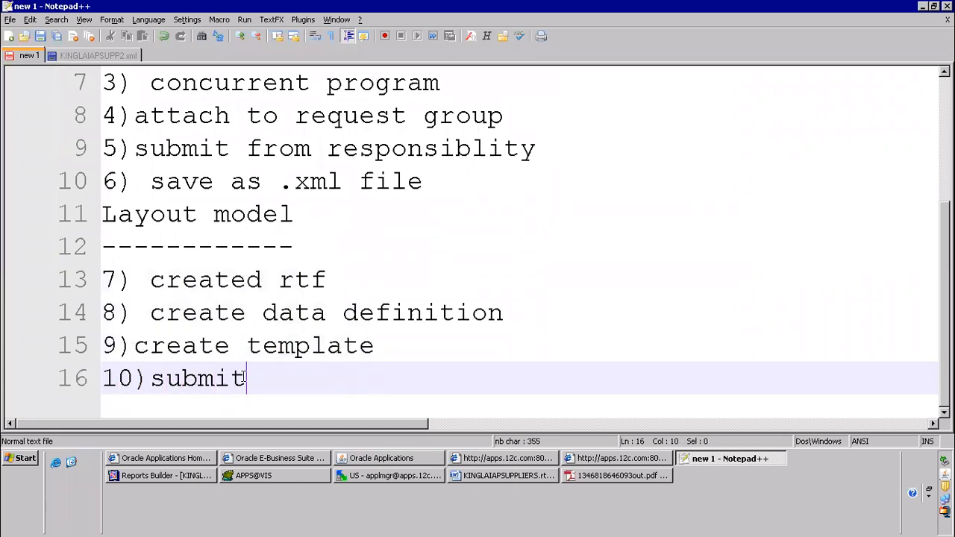
pyautogui.write(' from respn')
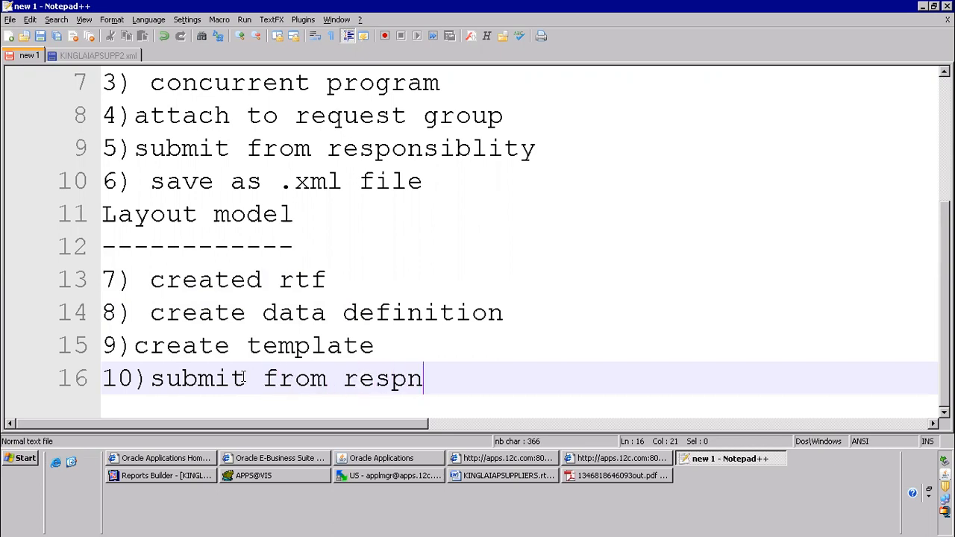
pyautogui.press('BackSpace')
pyautogui.press('BackSpace')
pyautogui.write('ponsibility')
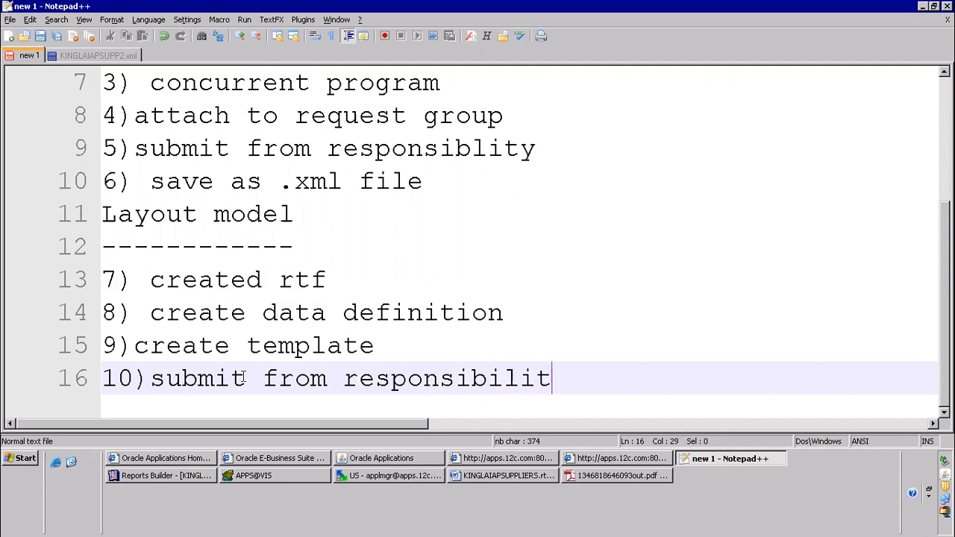
pyautogui.press('Return')
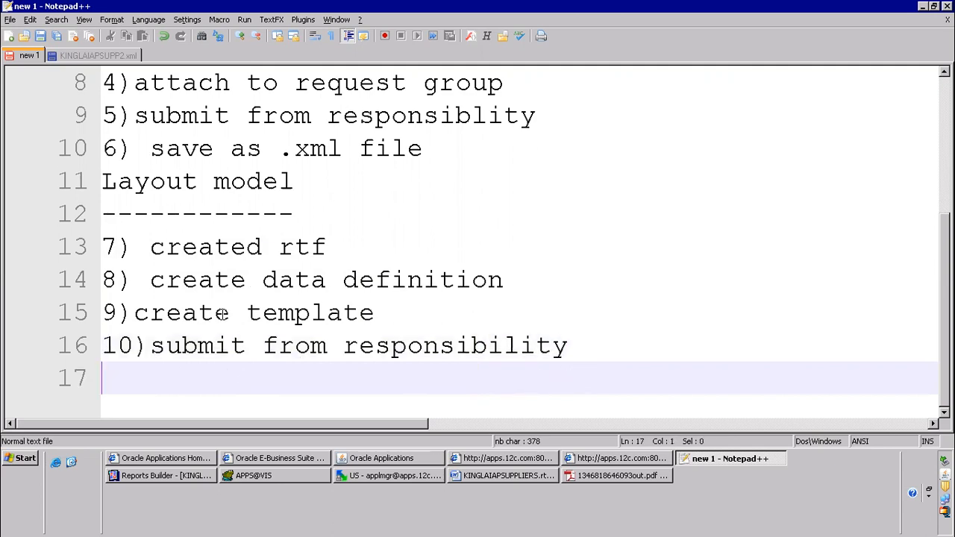
# Annotate 'concurrent program' with dashes plus 'short name' and 'create data definition' with 'code'.
pyautogui.moveTo(150, 280); pyautogui.dragTo(673, 353)
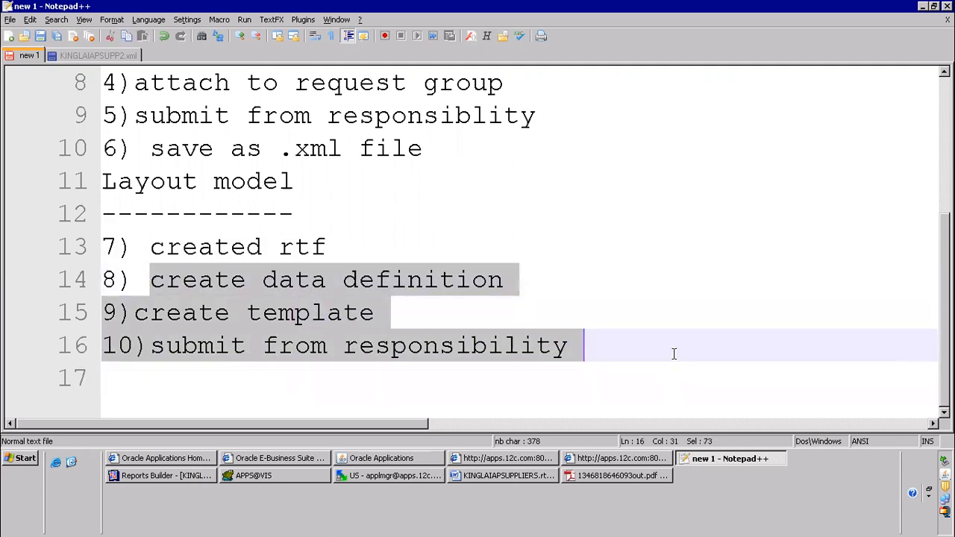
pyautogui.press('Up')
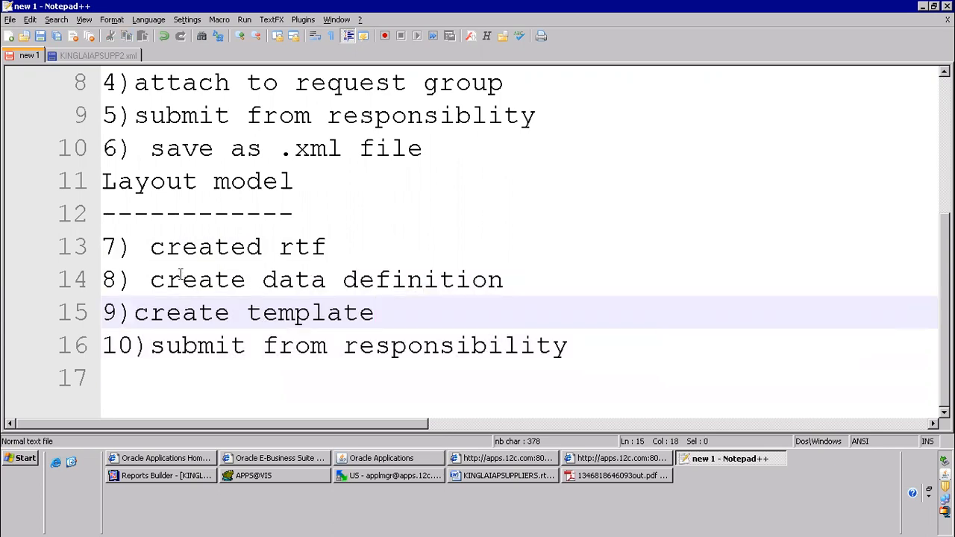
pyautogui.moveTo(180, 275); pyautogui.dragTo(523, 279)
pyautogui.scroll(2, 359, 221)
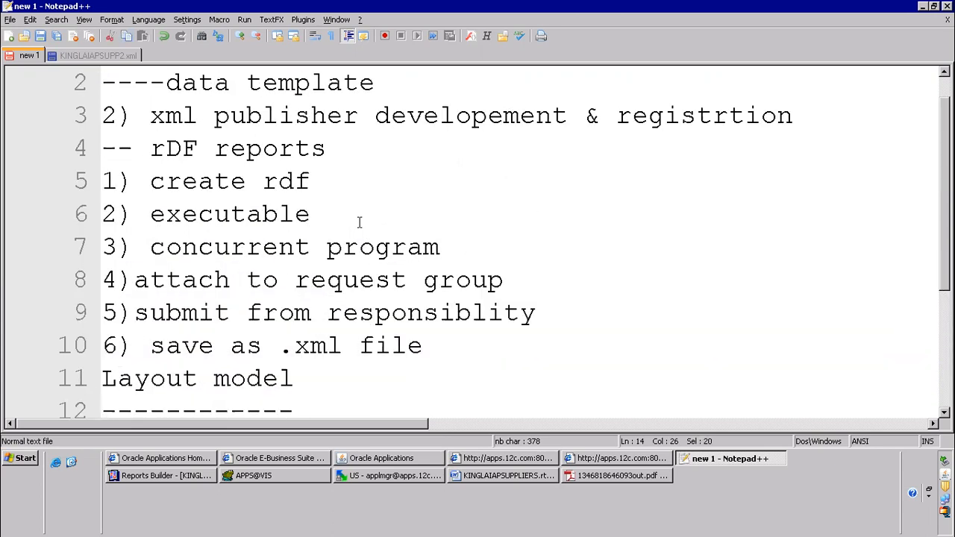
pyautogui.click(444, 245)
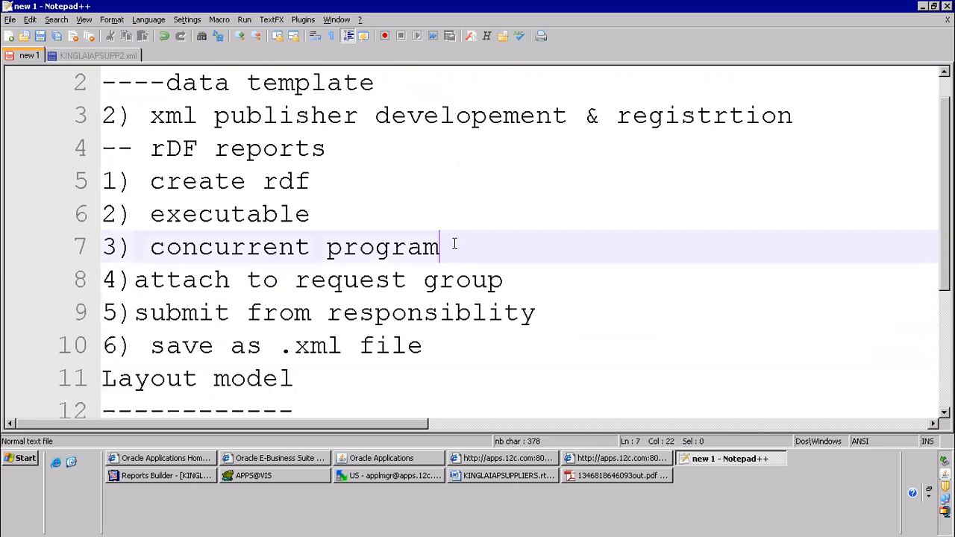
pyautogui.write('----------------short name')
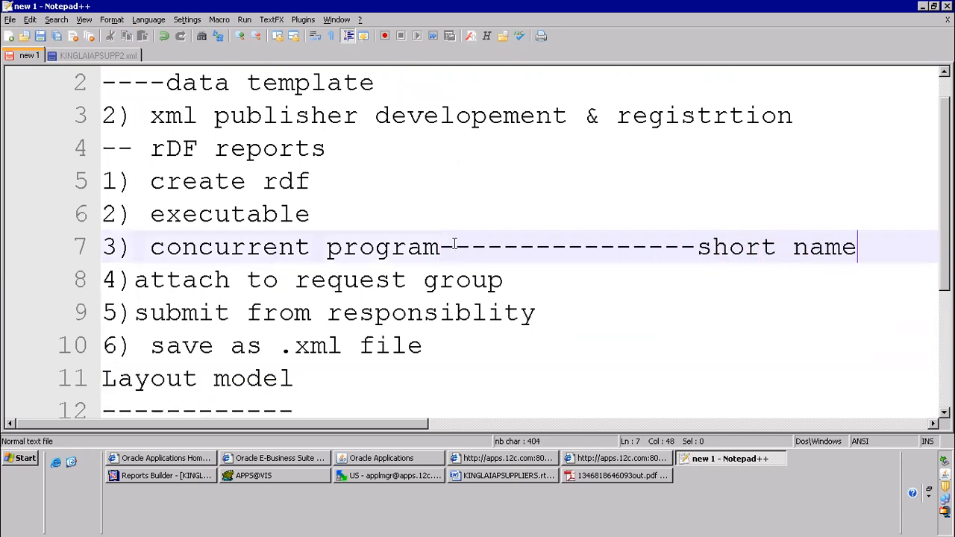
pyautogui.scroll(-2, 454, 245)
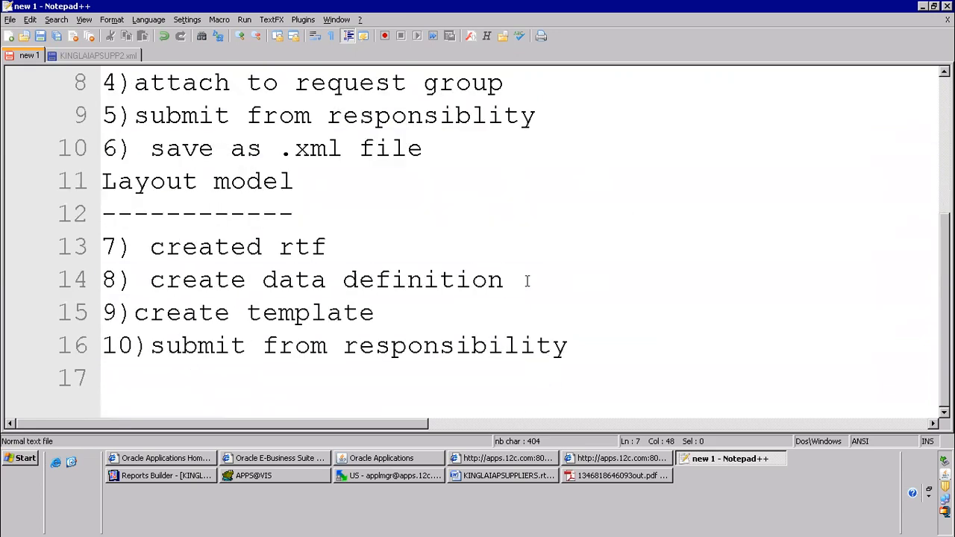
pyautogui.click(527, 281)
pyautogui.write('-----------------code')
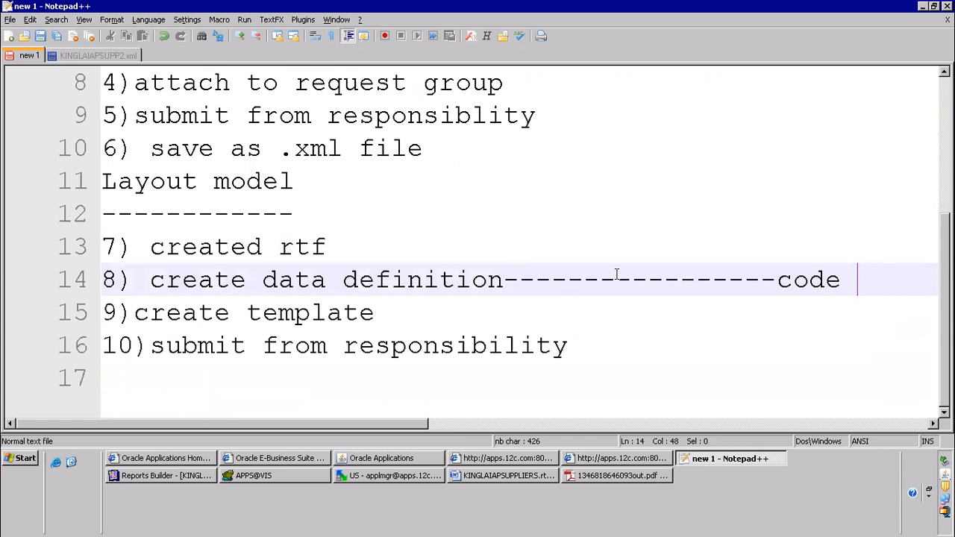
pyautogui.scroll(3, 640, 278)
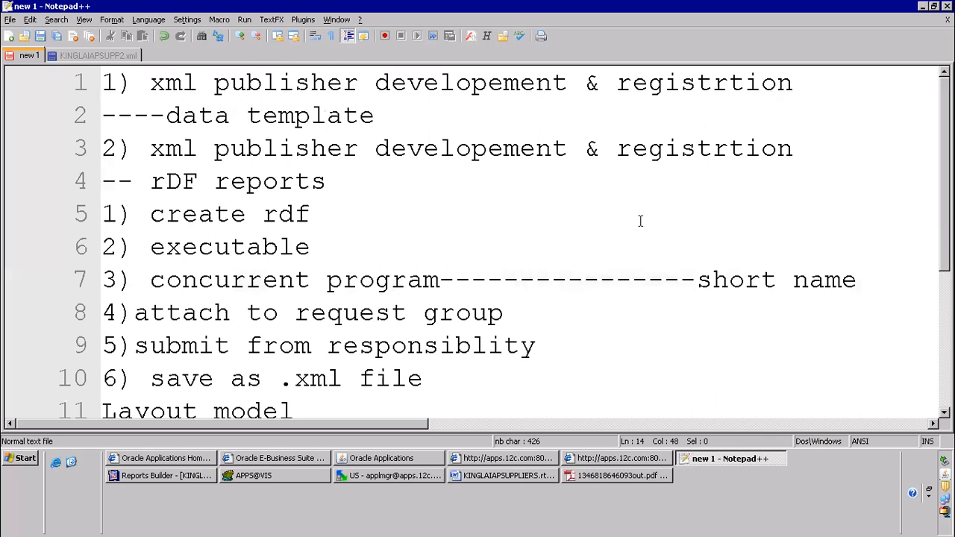
# Copy the KINGLAI request's program name and switch to the System Administrator responsibility.
pyautogui.click(409, 455)
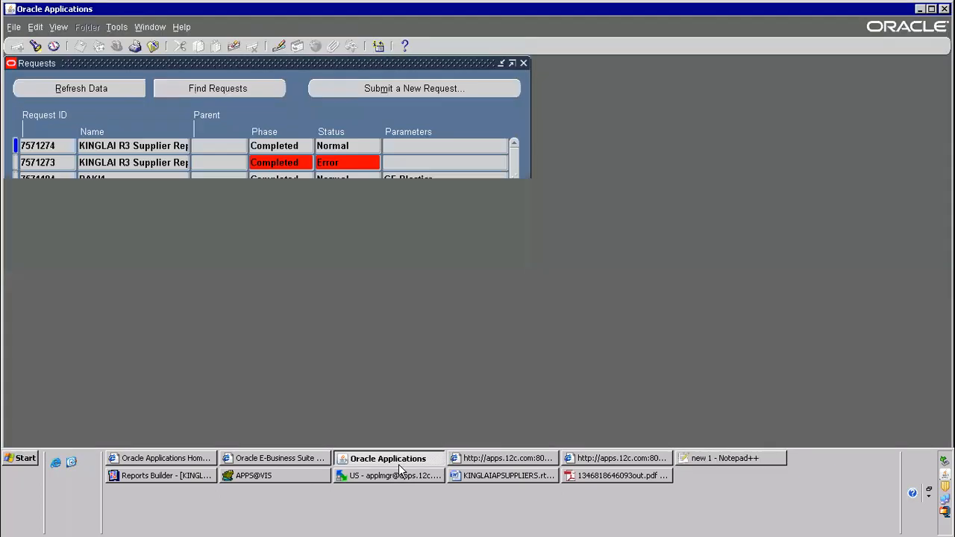
pyautogui.click(124, 143)
pyautogui.rightClick(125, 147)
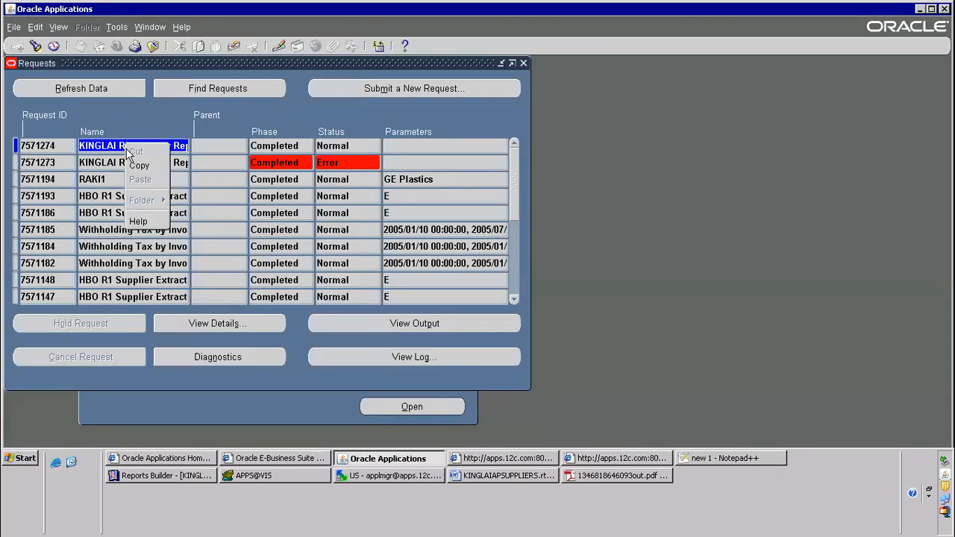
pyautogui.click(141, 162)
pyautogui.press('F4')
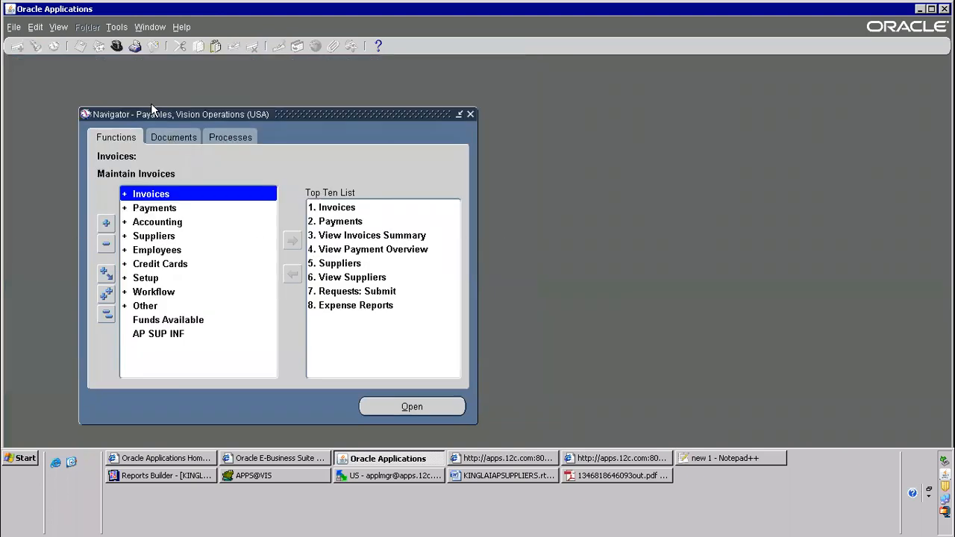
pyautogui.click(116, 47)
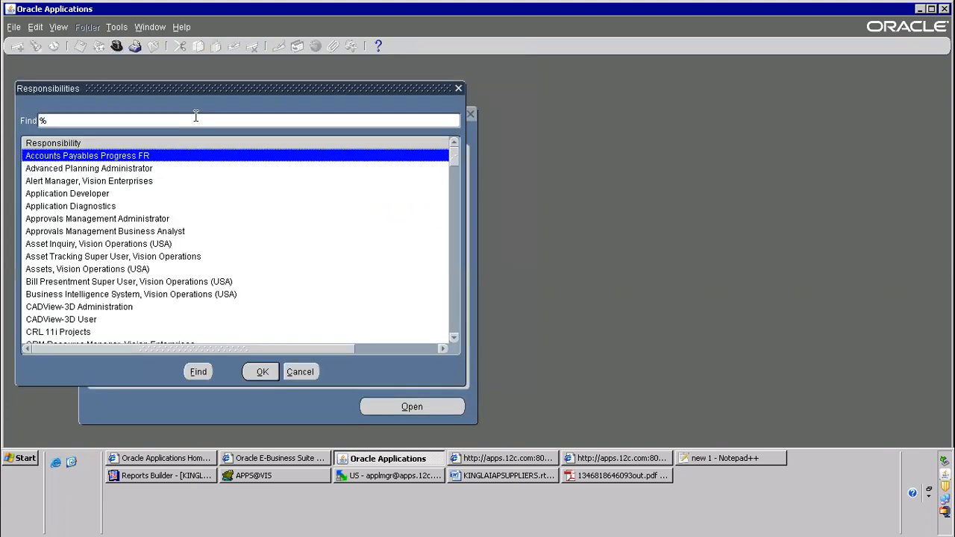
pyautogui.write('system Administrat')
pyautogui.press('Down')
pyautogui.press('Down')
pyautogui.press('Return')
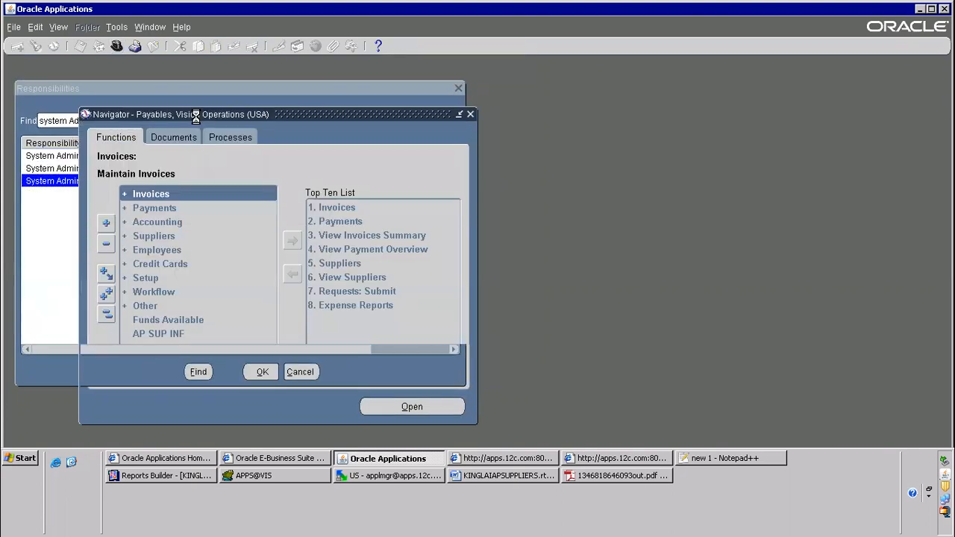
# Query the KINGLAI R3 Supplier Report concurrent program and copy its short name KINGLAIAPSUPPLIERS.
pyautogui.press('Return')
pyautogui.press('F11')
pyautogui.write('KINGLAI R3 Supplier Report')
pyautogui.hotkey('ctrl', 'F11')
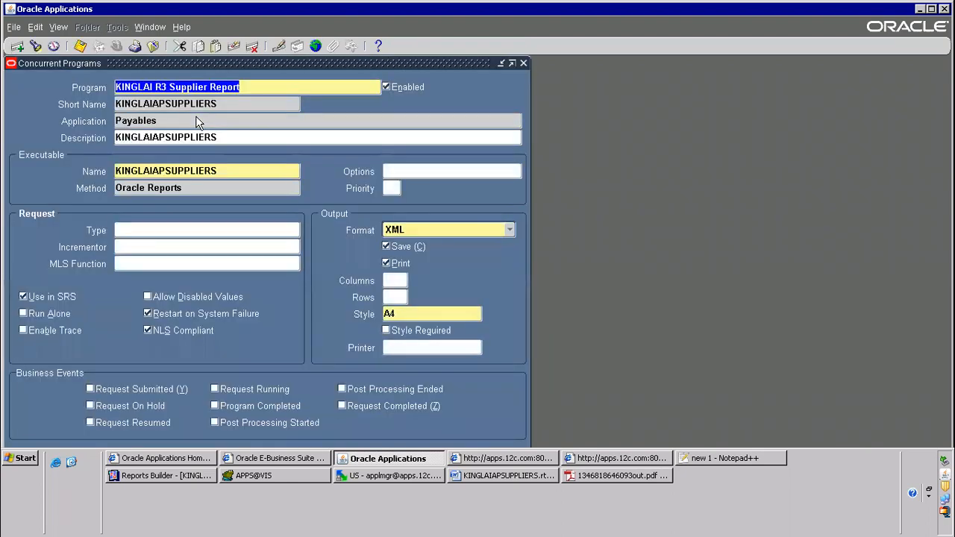
pyautogui.doubleClick(203, 105)
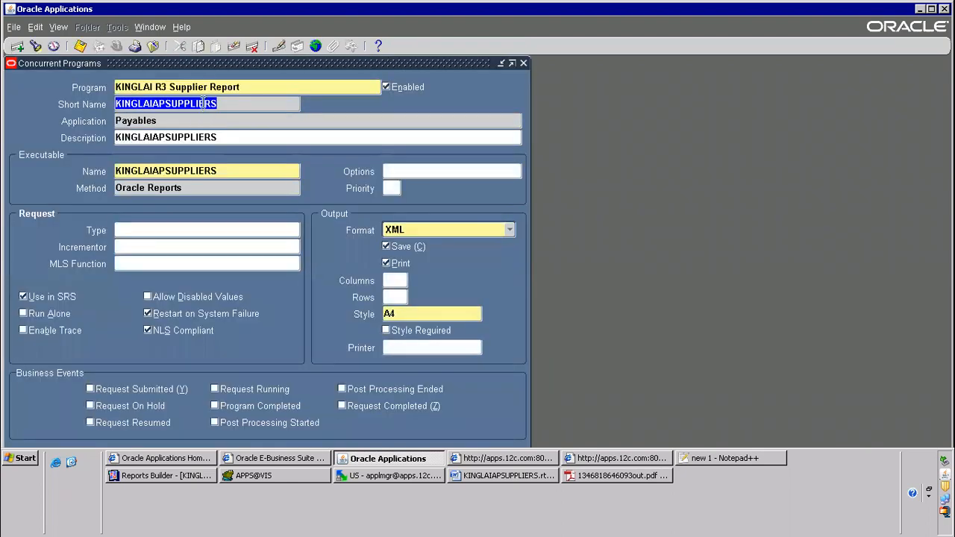
pyautogui.rightClick(201, 102)
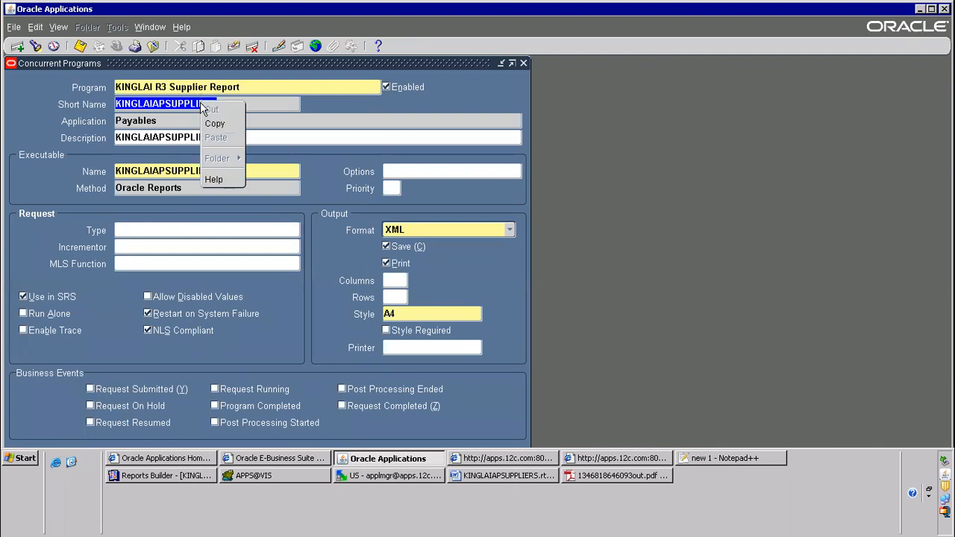
pyautogui.click(214, 123)
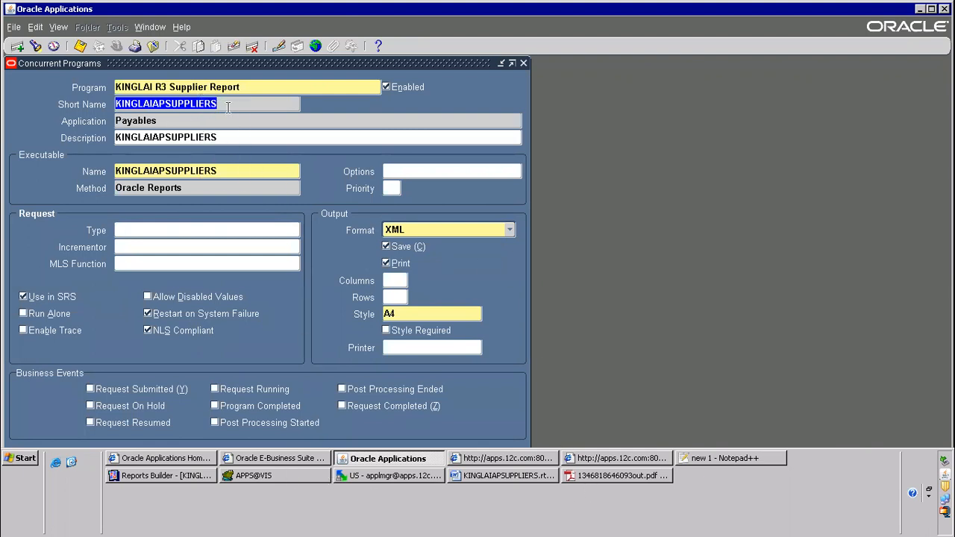
pyautogui.press('F4')
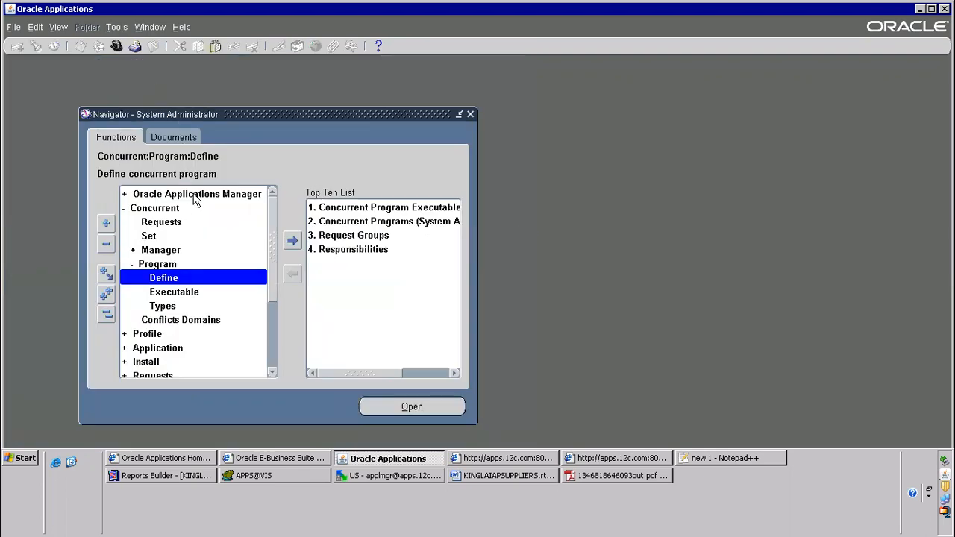
# Switch to XML Publisher Administrator and launch its Data Definitions function.
pyautogui.click(116, 47)
pyautogui.write('xML')
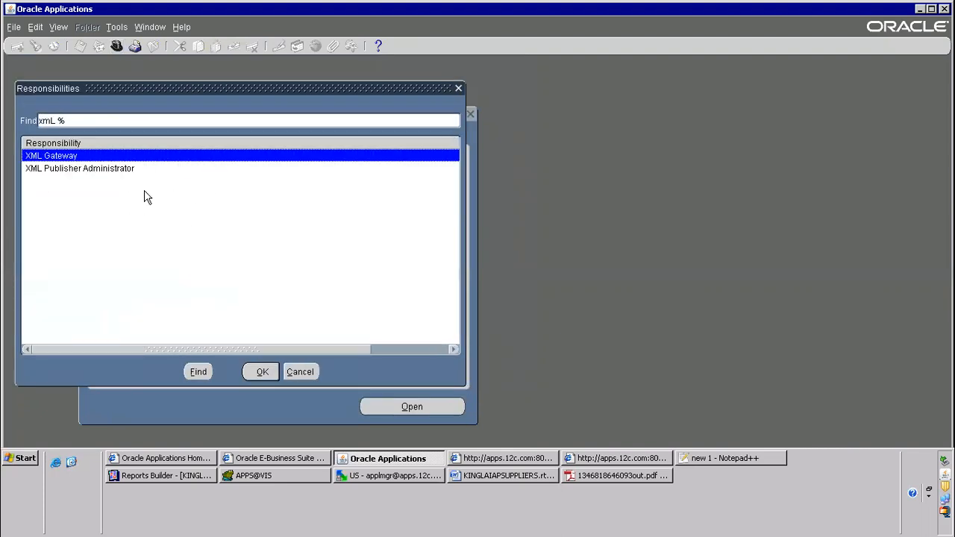
pyautogui.doubleClick(111, 169)
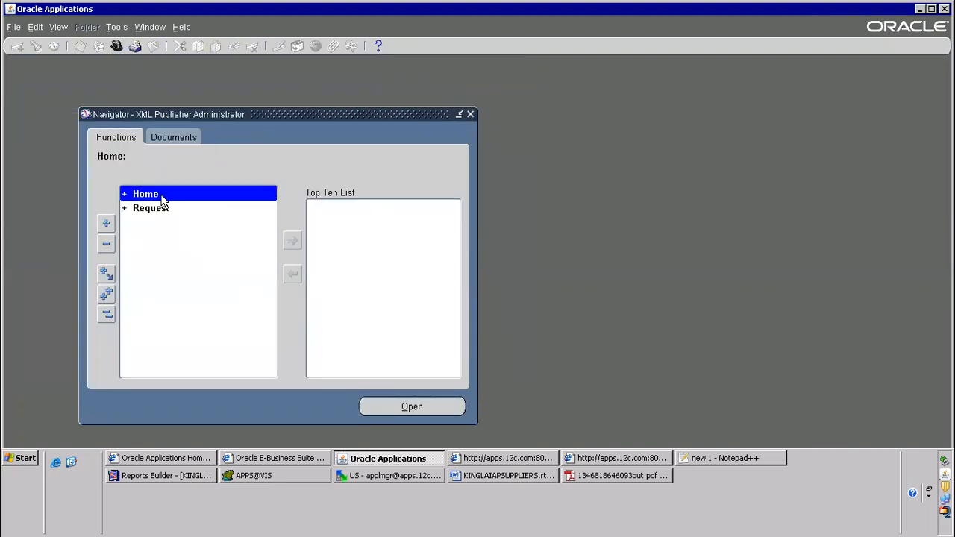
pyautogui.doubleClick(161, 195)
pyautogui.click(170, 222)
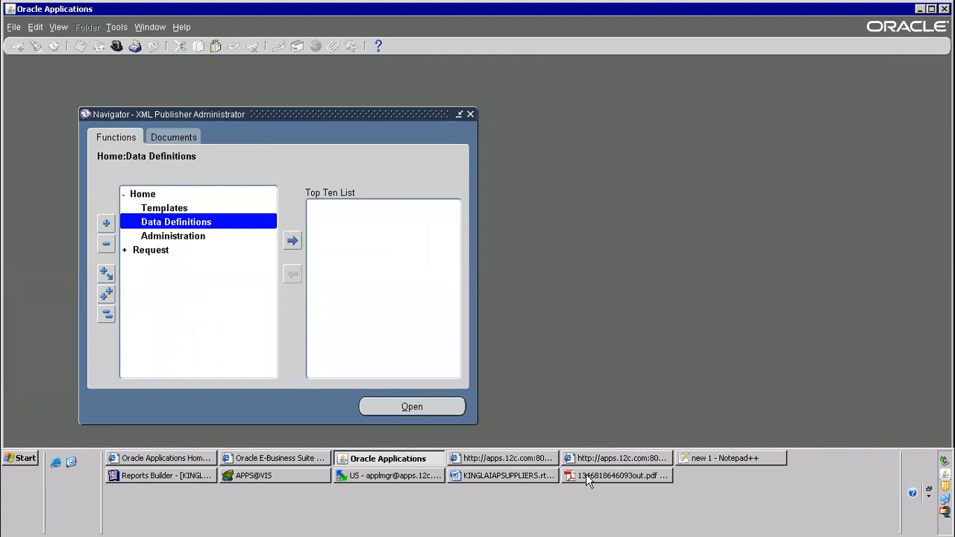
pyautogui.click(694, 459)
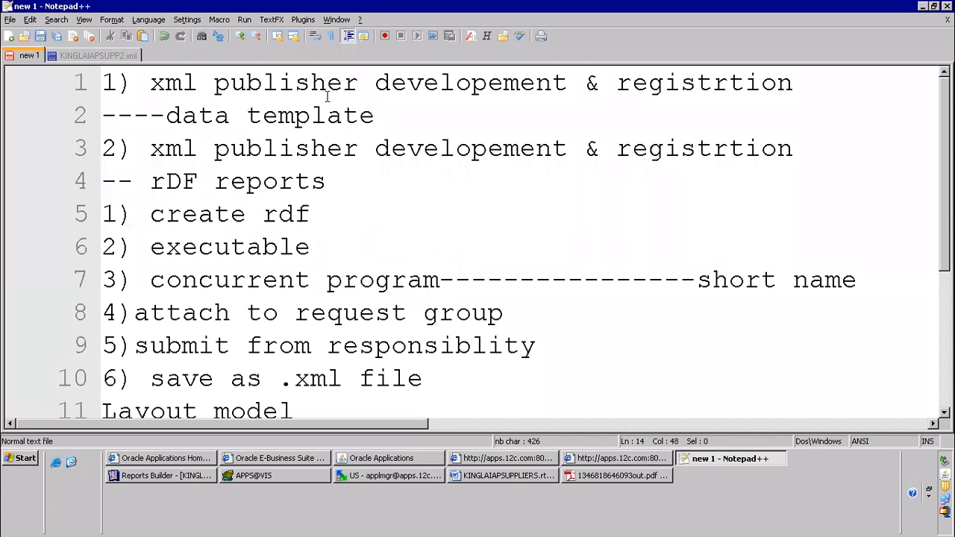
pyautogui.hotkey('alt', 'Tab')
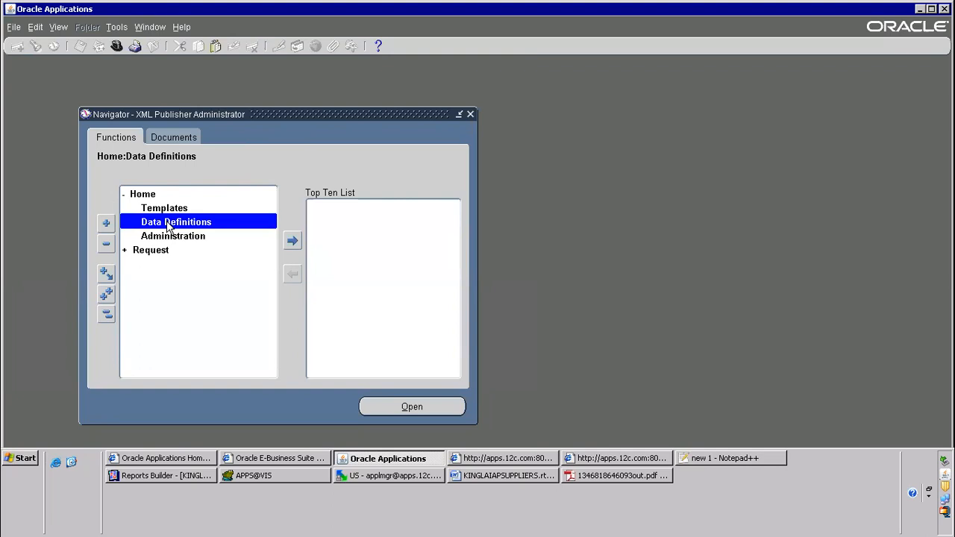
pyautogui.hotkey('alt', 'Tab')
pyautogui.scroll(-3, 224, 299)
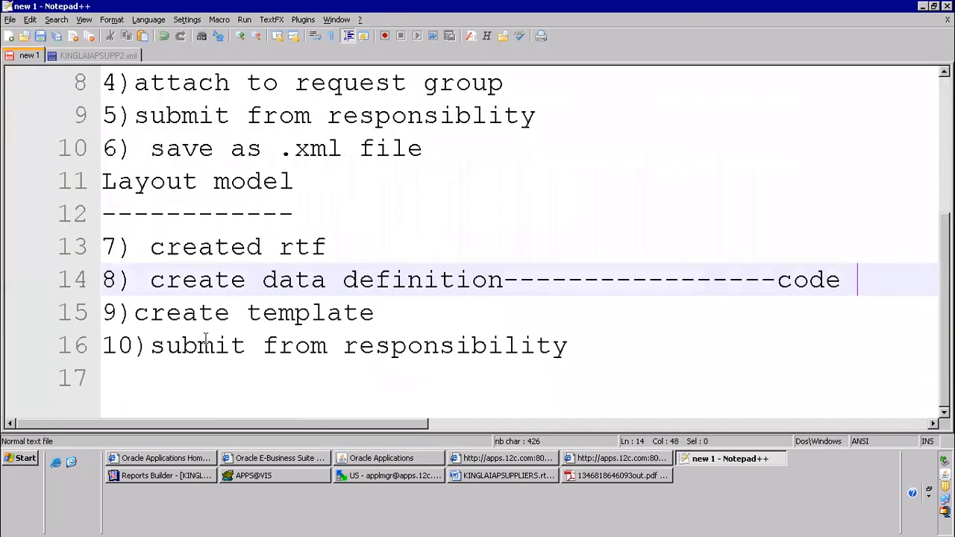
pyautogui.hotkey('alt', 'Tab')
pyautogui.doubleClick(208, 226)
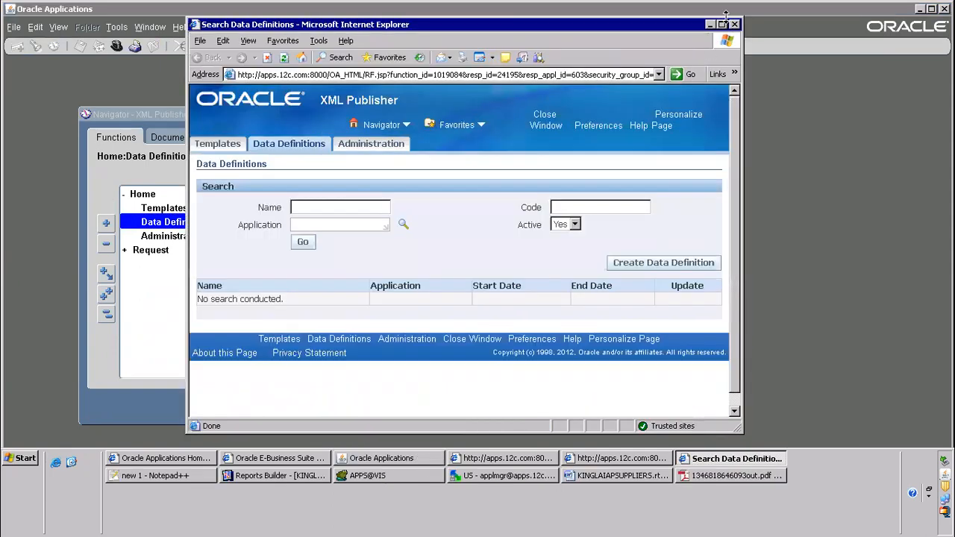
# Start a new data definition, checking the short name and code notes in Notepad++.
pyautogui.click(721, 24)
pyautogui.click(858, 237)
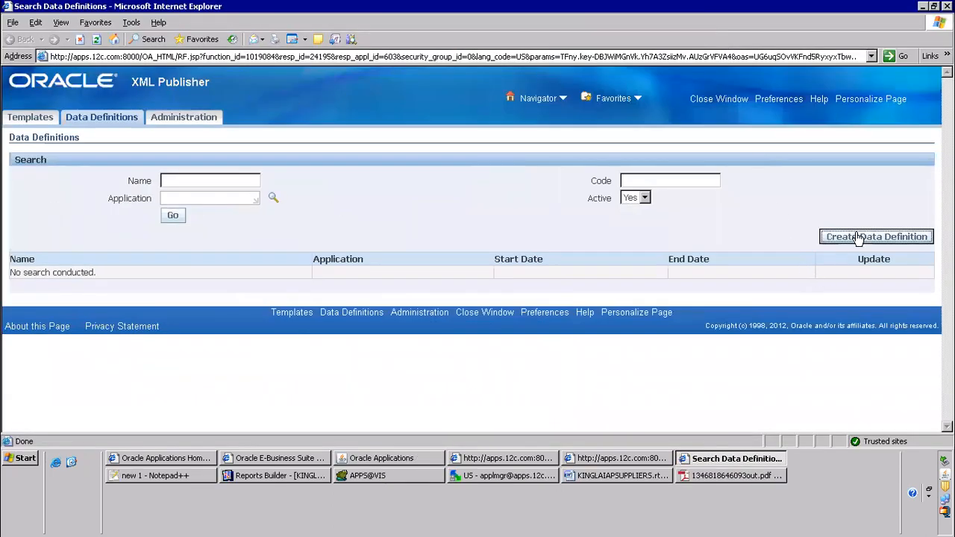
pyautogui.click(629, 229)
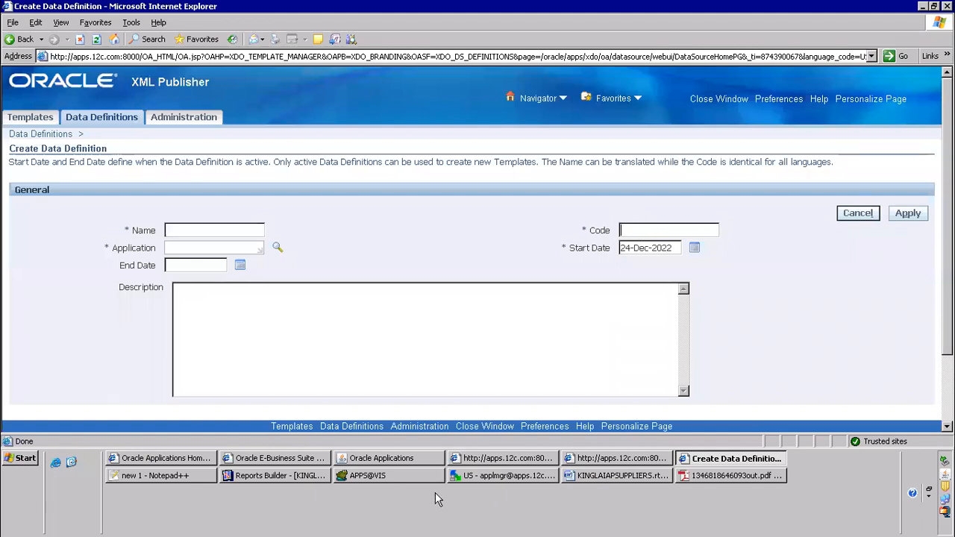
pyautogui.click(187, 473)
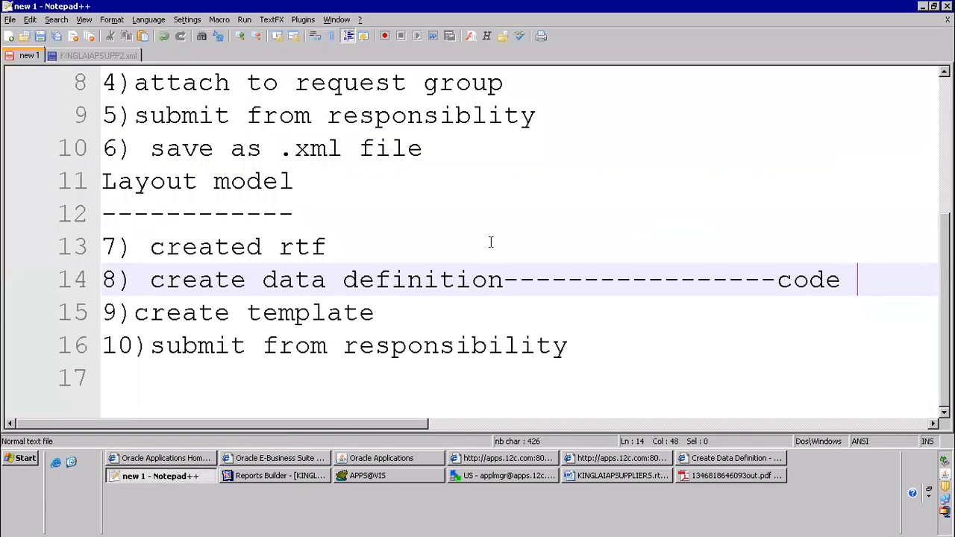
pyautogui.scroll(3, 489, 239)
pyautogui.moveTo(197, 280); pyautogui.dragTo(842, 278)
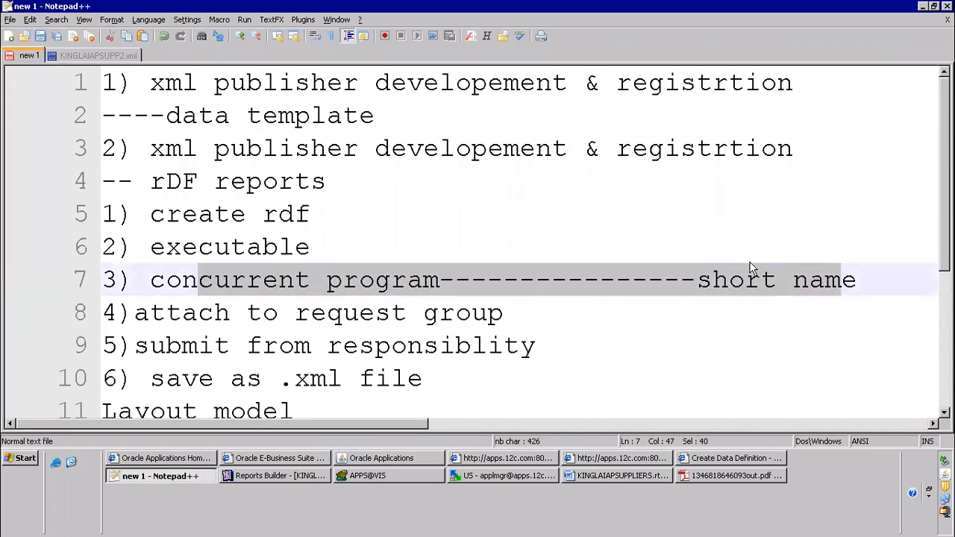
pyautogui.scroll(-3, 752, 269)
pyautogui.moveTo(345, 282); pyautogui.dragTo(843, 280)
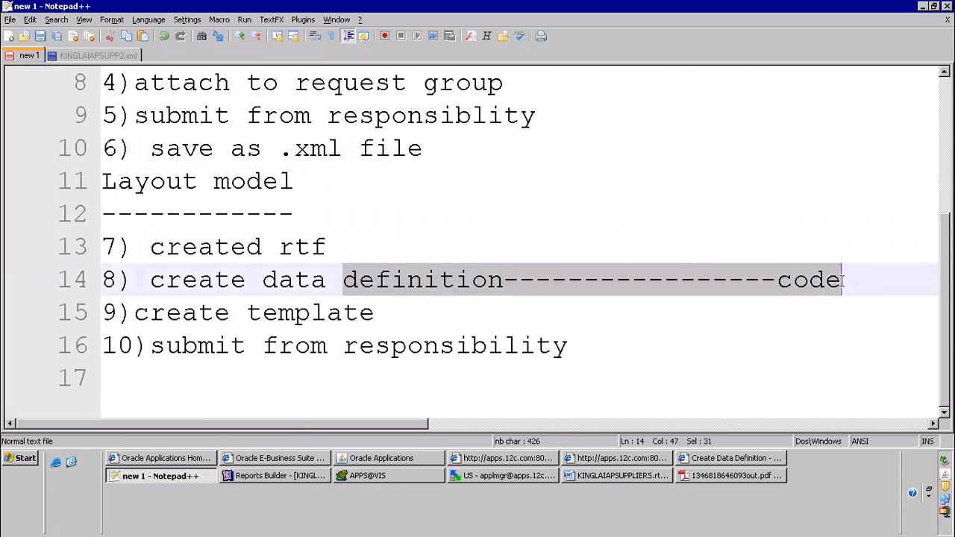
pyautogui.hotkey('alt', 'Tab')
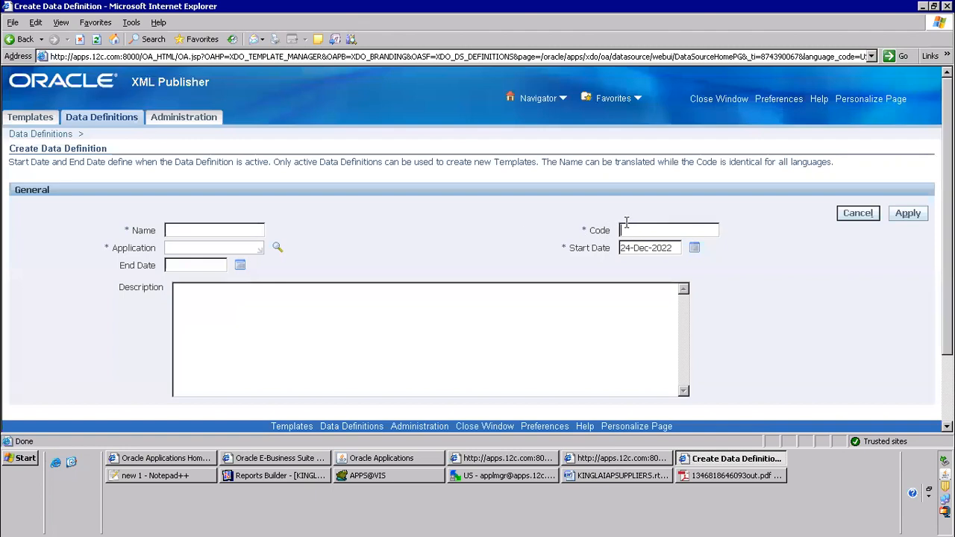
# Enter KINGLAIAPSUPPLIERS as code and name, application Payables, and apply the definition.
pyautogui.hotkey('ctrl', 'v')
pyautogui.click(208, 231)
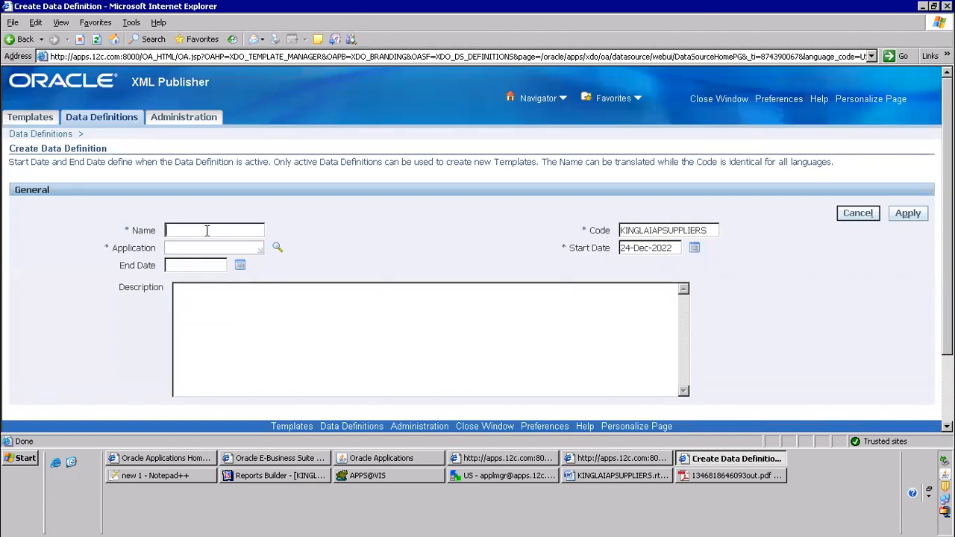
pyautogui.hotkey('ctrl', 'v')
pyautogui.click(202, 246)
pyautogui.write('Payables')
pyautogui.press('Tab')
pyautogui.click(643, 233)
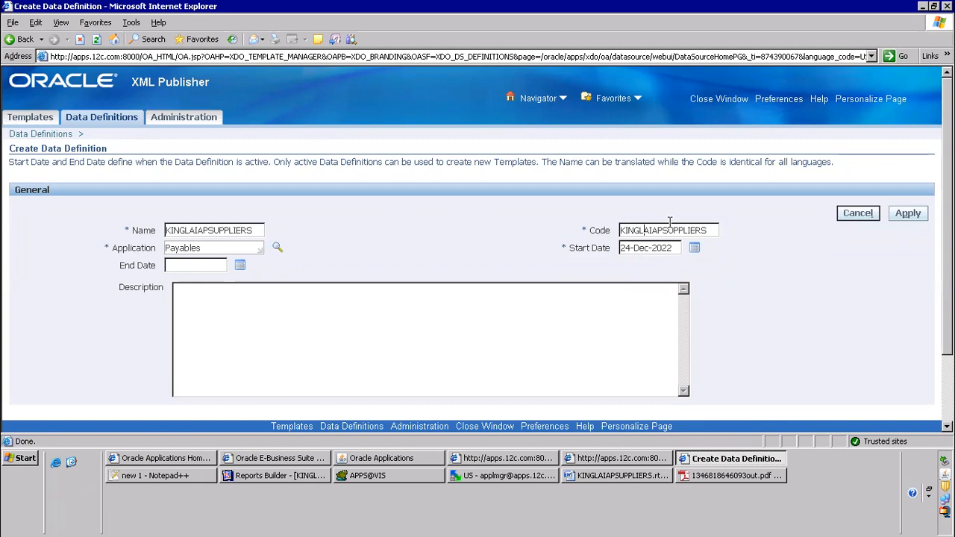
pyautogui.scroll(-3, 761, 261)
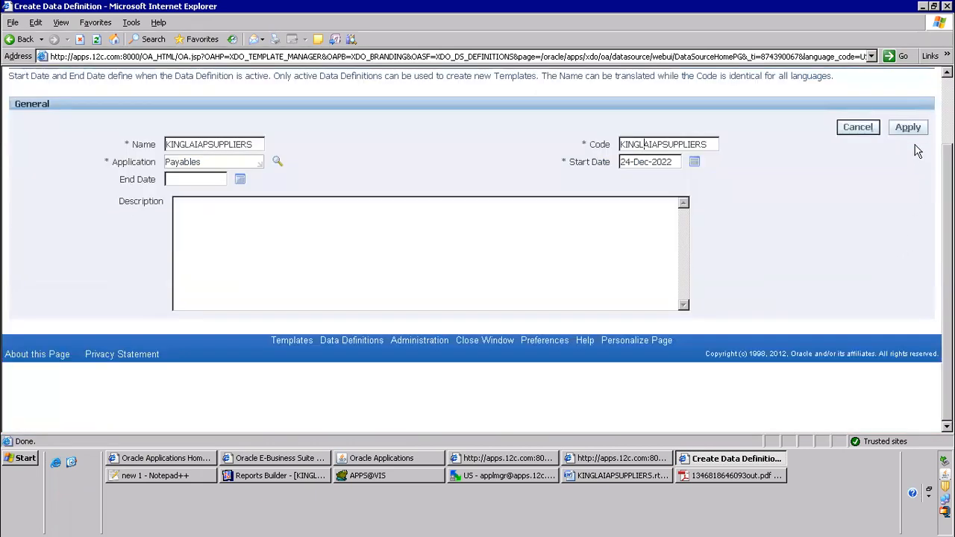
pyautogui.click(908, 127)
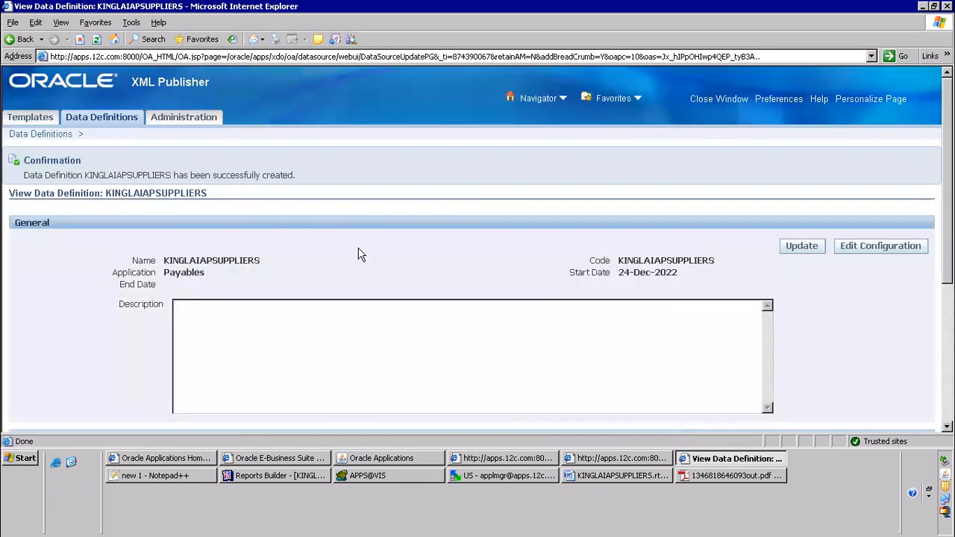
pyautogui.scroll(-5, 358, 255)
pyautogui.moveTo(397, 265); pyautogui.dragTo(442, 276)
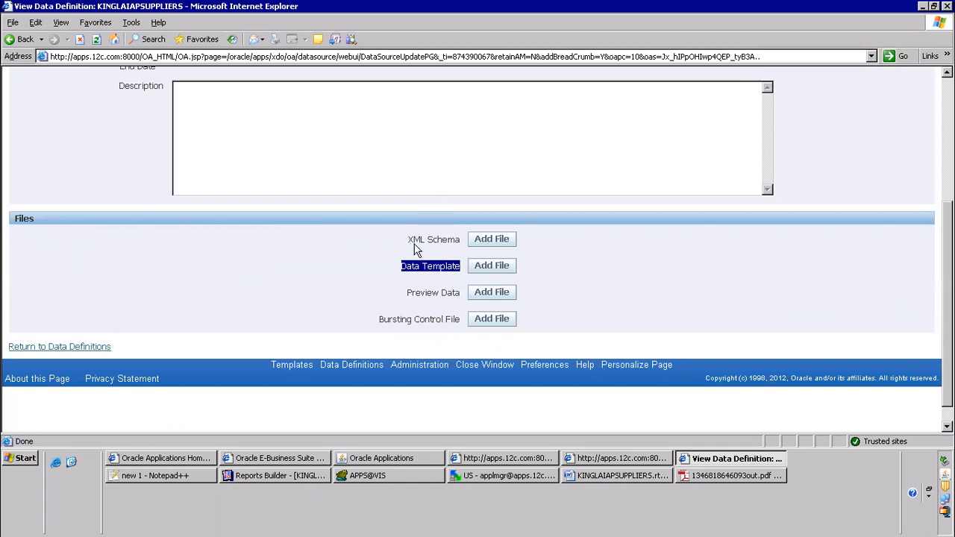
pyautogui.scroll(5, 399, 270)
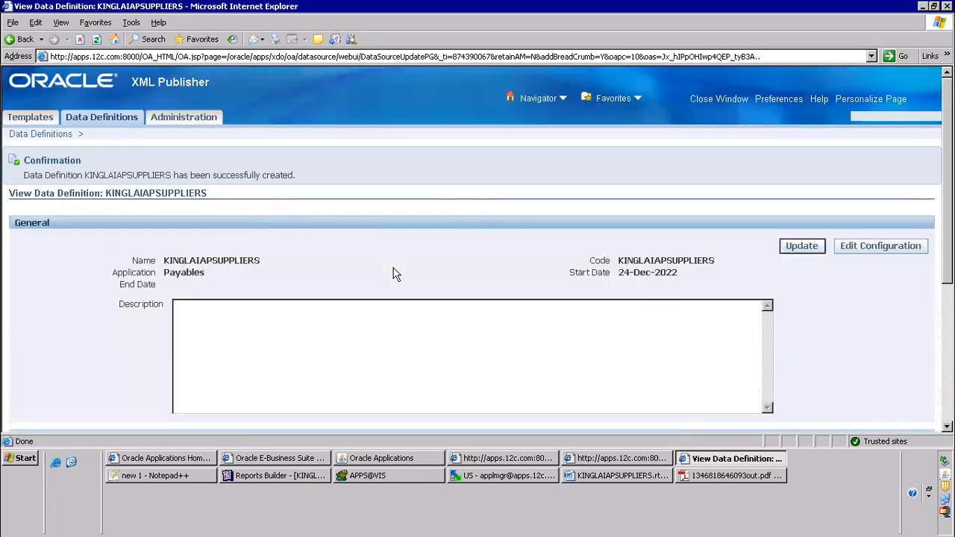
# Start a new template with code, name and data definition KINGLAIAPSUPPLIERS, application Payables.
pyautogui.click(31, 117)
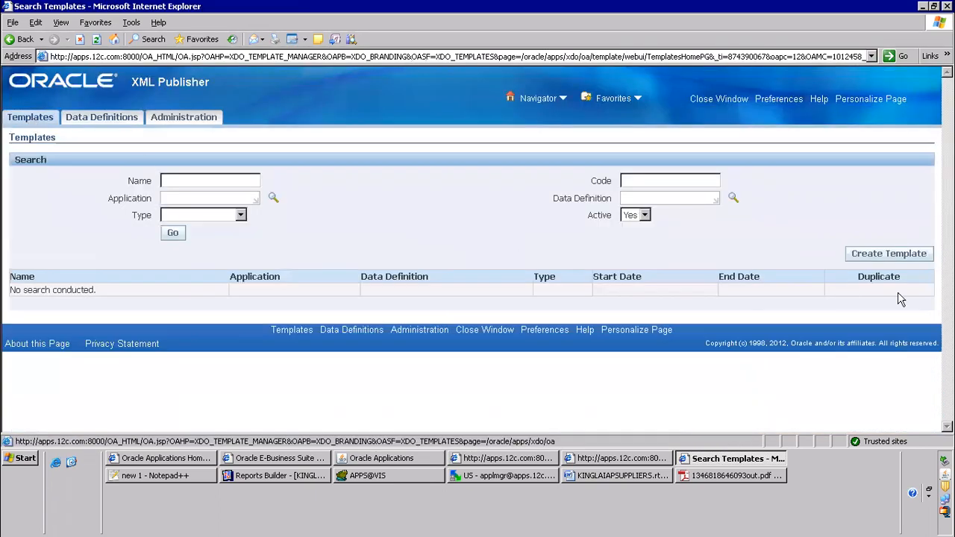
pyautogui.click(897, 256)
pyautogui.click(664, 216)
pyautogui.write('KINGLAIAPSUPPLIERS')
pyautogui.click(635, 233)
pyautogui.write('KINGLAIAPSUPPLIERS')
pyautogui.click(214, 216)
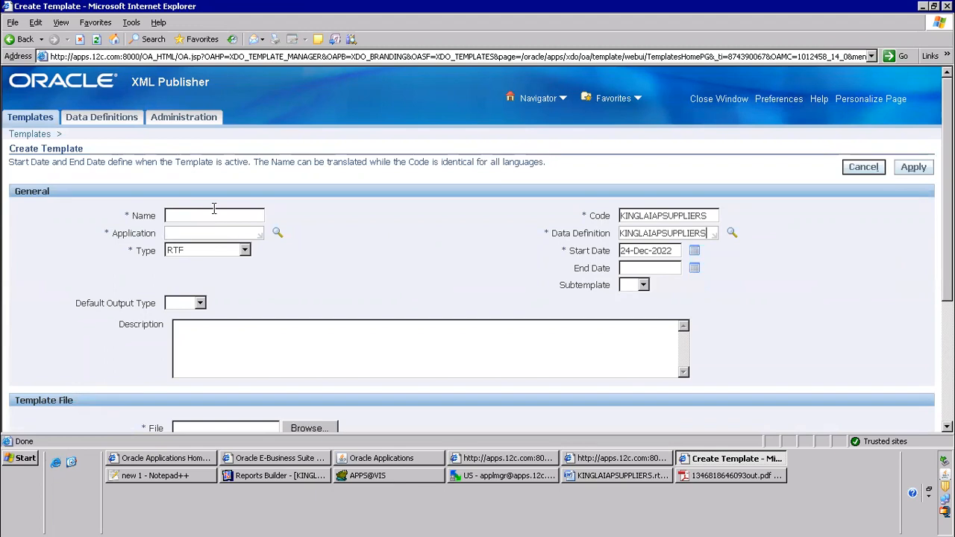
pyautogui.write('KINGLAIAPSUPPLIERS')
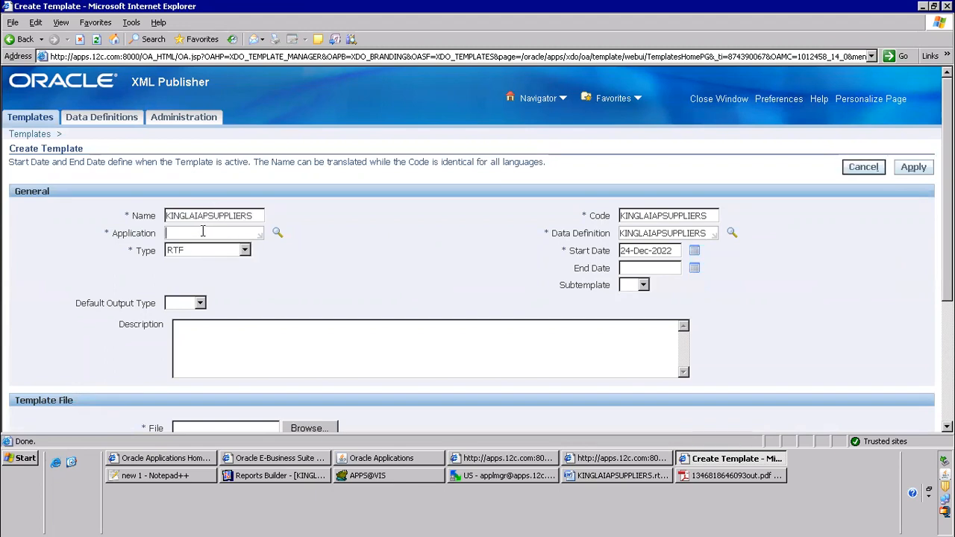
pyautogui.click(203, 232)
pyautogui.write('Payables')
pyautogui.press('Tab')
# Attach the KINGLAIAPSUPPLIERS.rtf layout file with language English and territory United States.
pyautogui.scroll(-3, 377, 266)
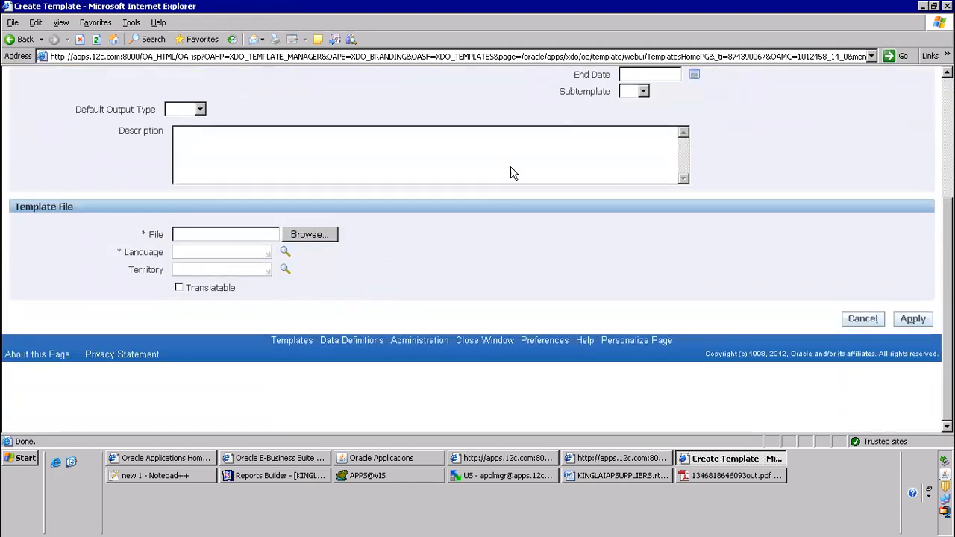
pyautogui.click(333, 237)
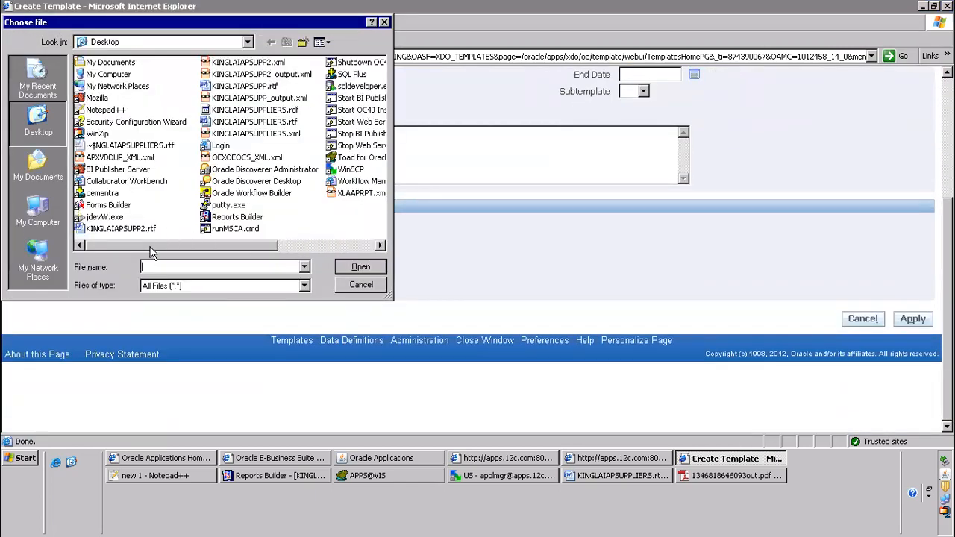
pyautogui.write('king')
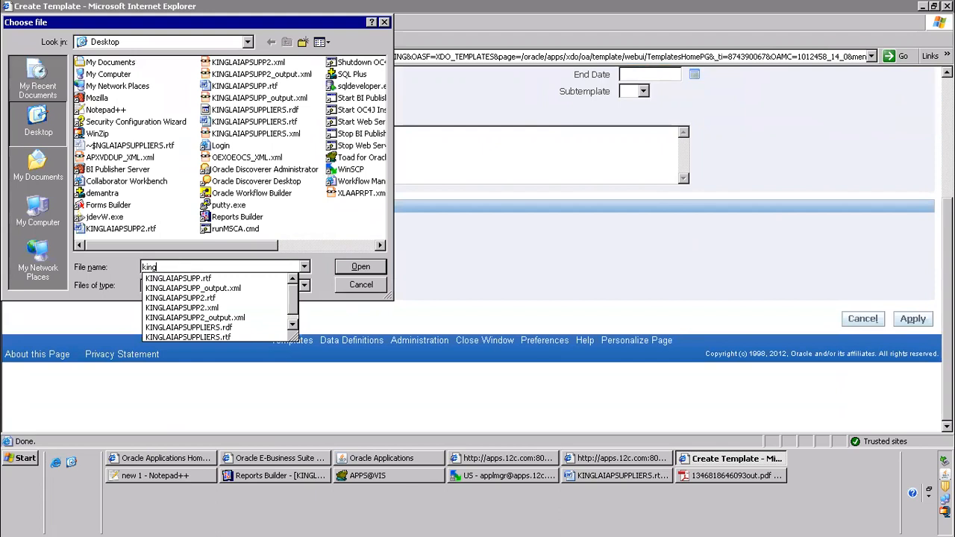
pyautogui.press('Down')
pyautogui.press('Down')
pyautogui.press('Down')
pyautogui.press('Down')
pyautogui.press('Down')
pyautogui.press('Down')
pyautogui.press('Down')
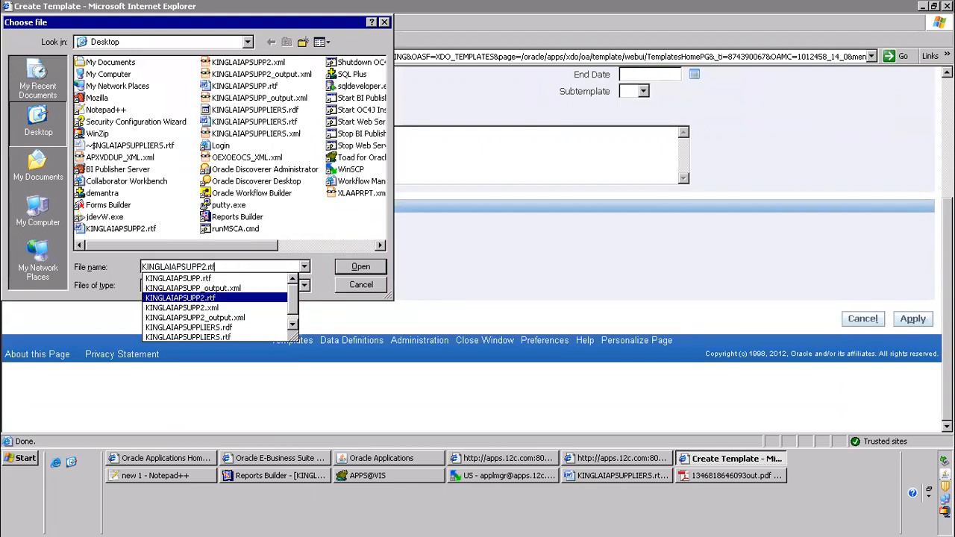
pyautogui.press('Return')
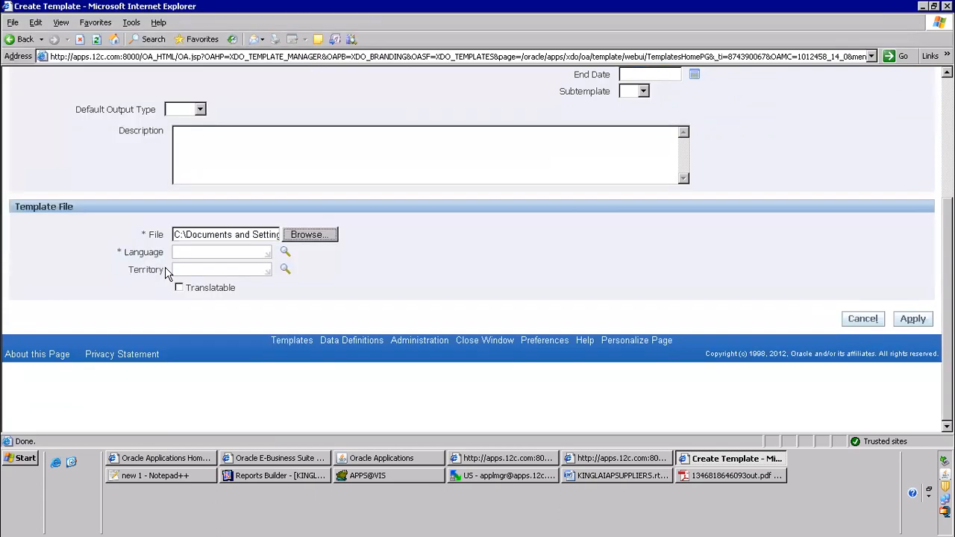
pyautogui.click(192, 248)
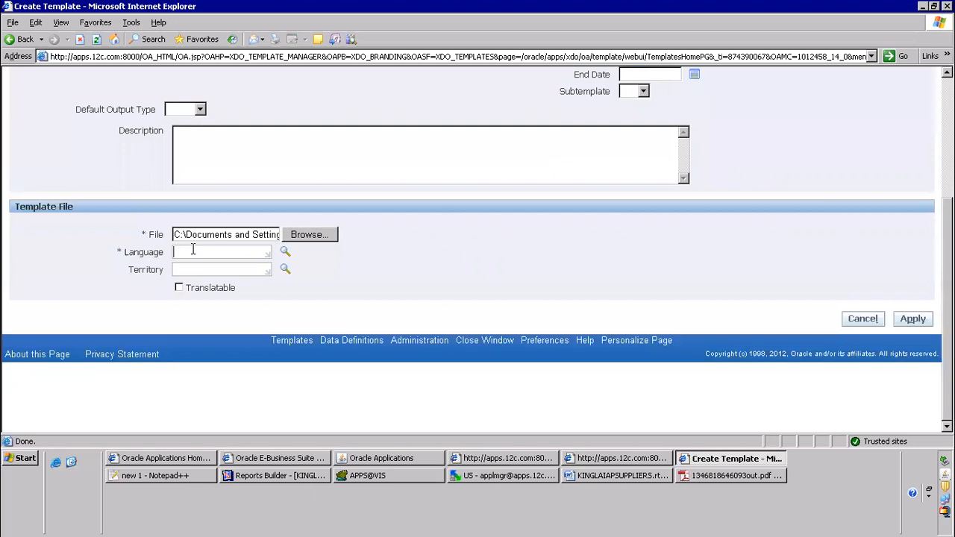
pyautogui.write('English')
pyautogui.press('Tab')
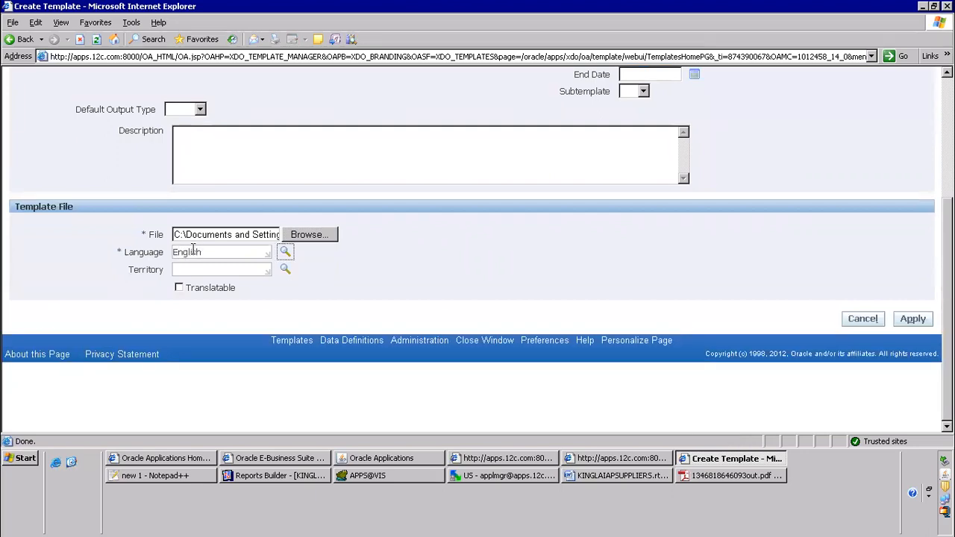
pyautogui.press('Tab')
pyautogui.write('United States')
pyautogui.press('Tab')
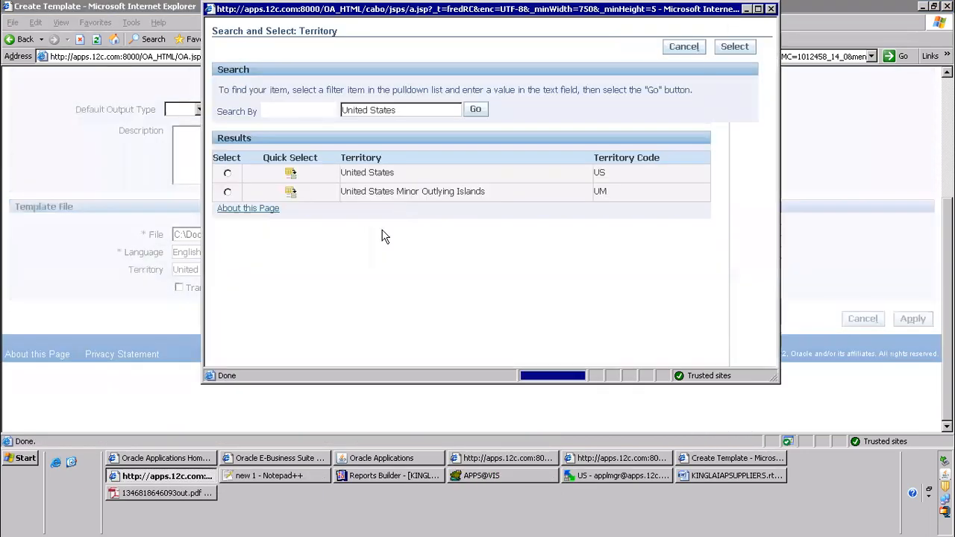
pyautogui.click(294, 172)
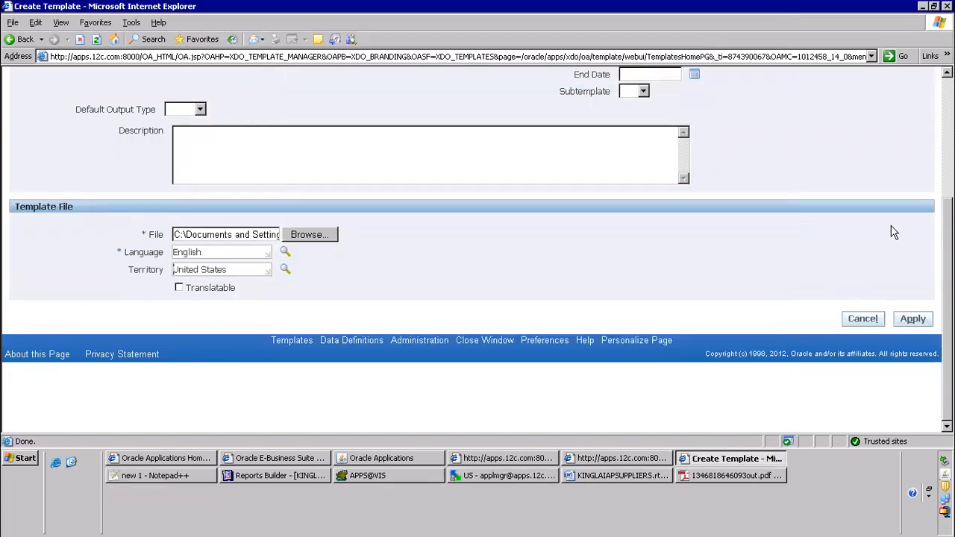
# Apply the new template, then cancel a download of the uploaded file.
pyautogui.scroll(5, 894, 232)
pyautogui.click(905, 170)
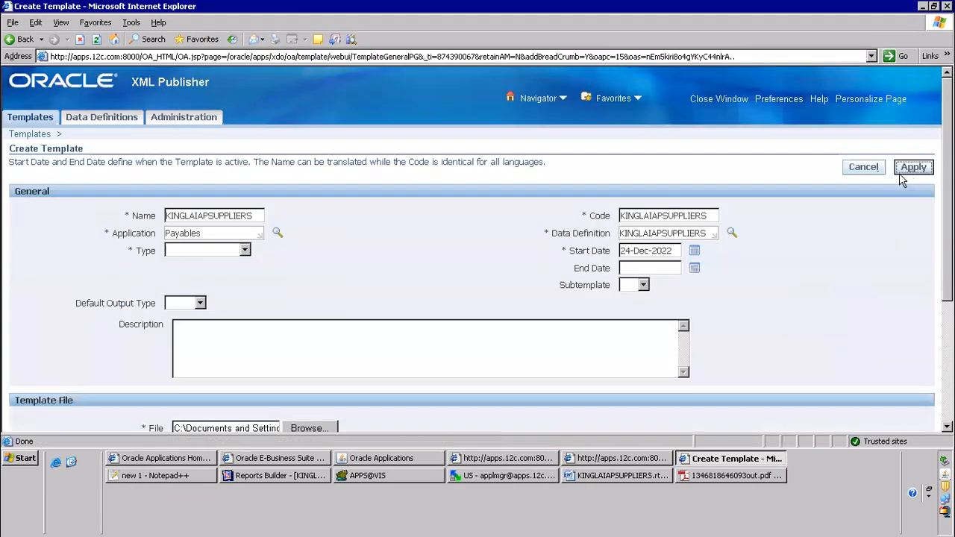
pyautogui.scroll(-5, 291, 273)
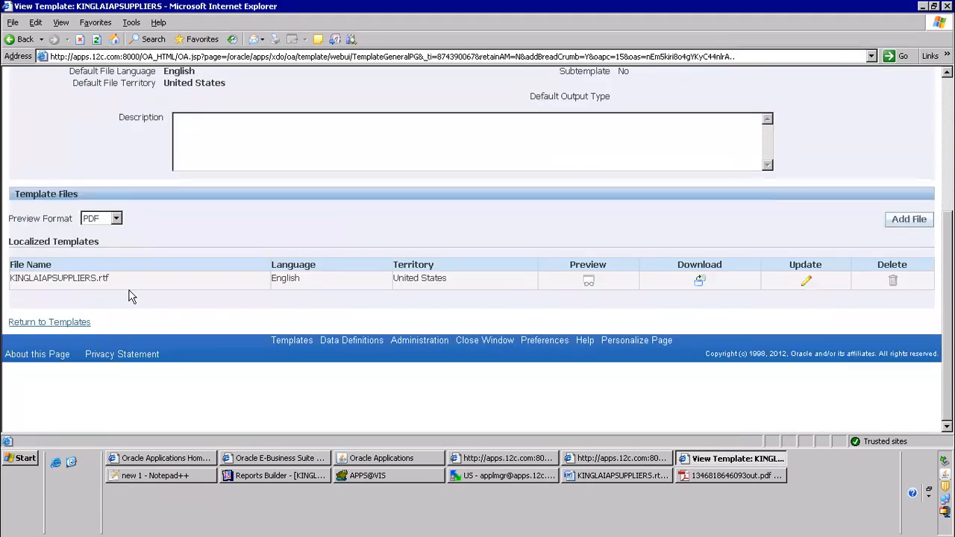
pyautogui.click(690, 275)
pyautogui.click(575, 179)
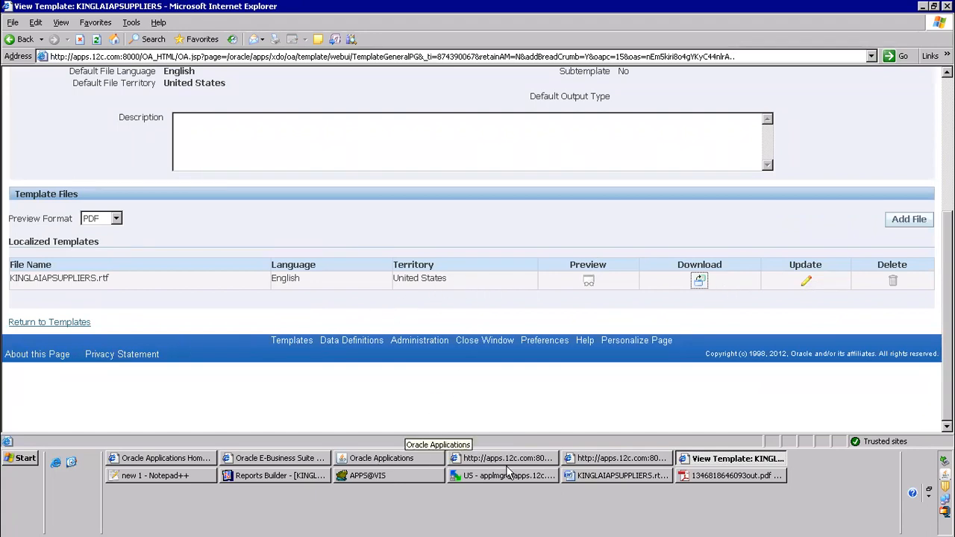
pyautogui.click(201, 475)
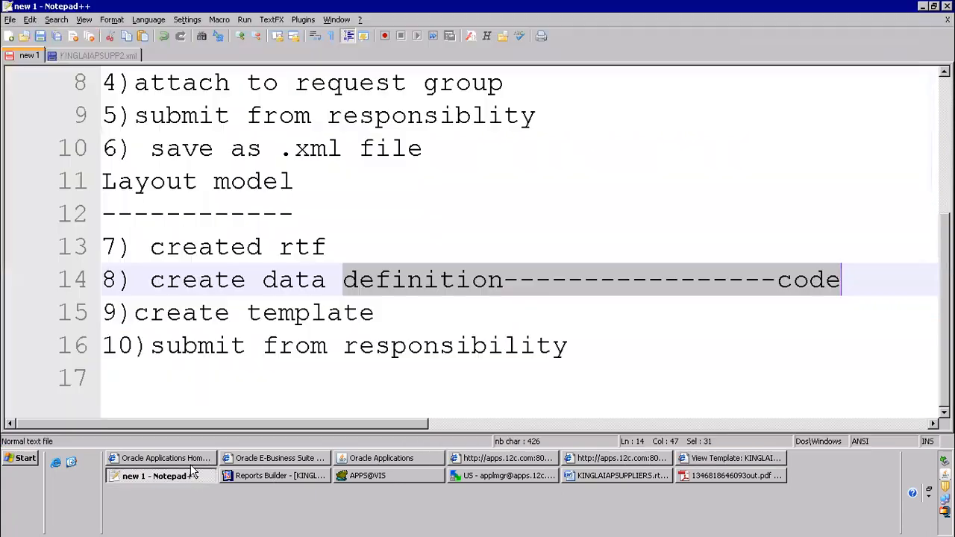
# Highlight 'submit from responsibility' in the notes and return to Oracle Applications.
pyautogui.doubleClick(158, 345)
pyautogui.moveTo(428, 354); pyautogui.dragTo(554, 354)
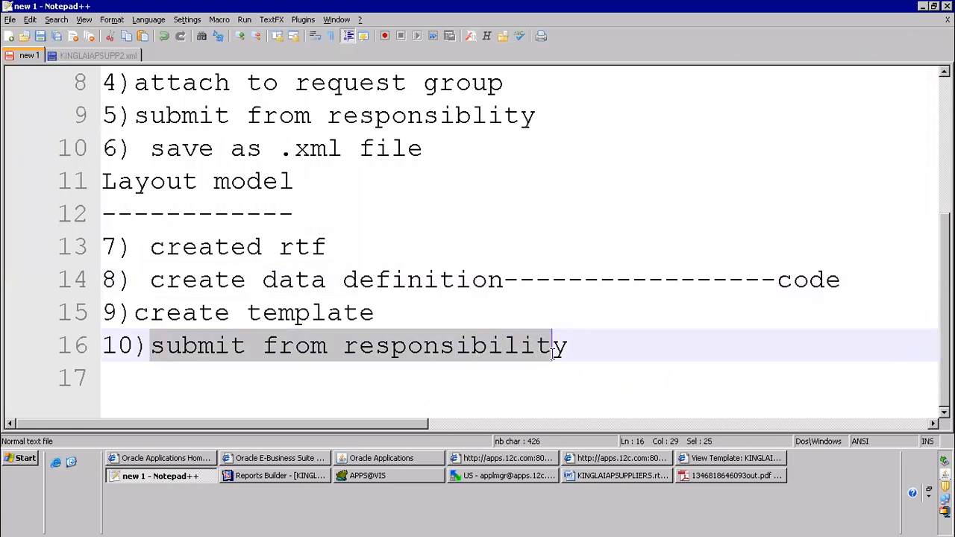
pyautogui.click(381, 458)
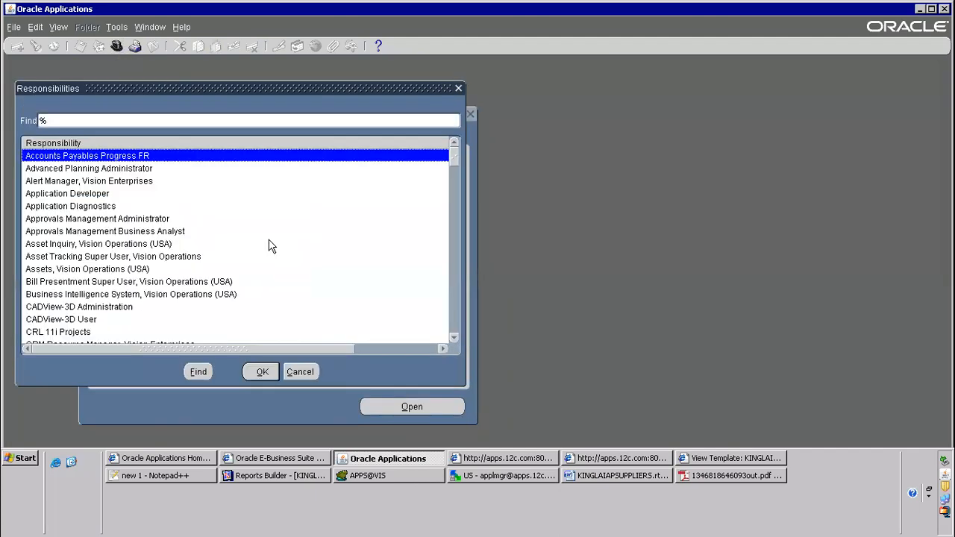
# Switch to the Payables, Vision Operations (USA) responsibility and start a new single request.
pyautogui.write('pay')
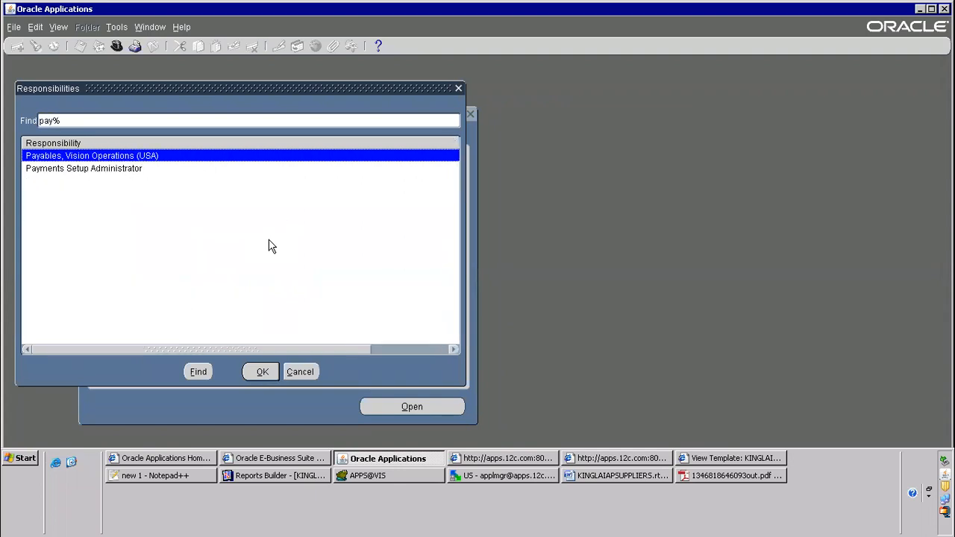
pyautogui.press('Return')
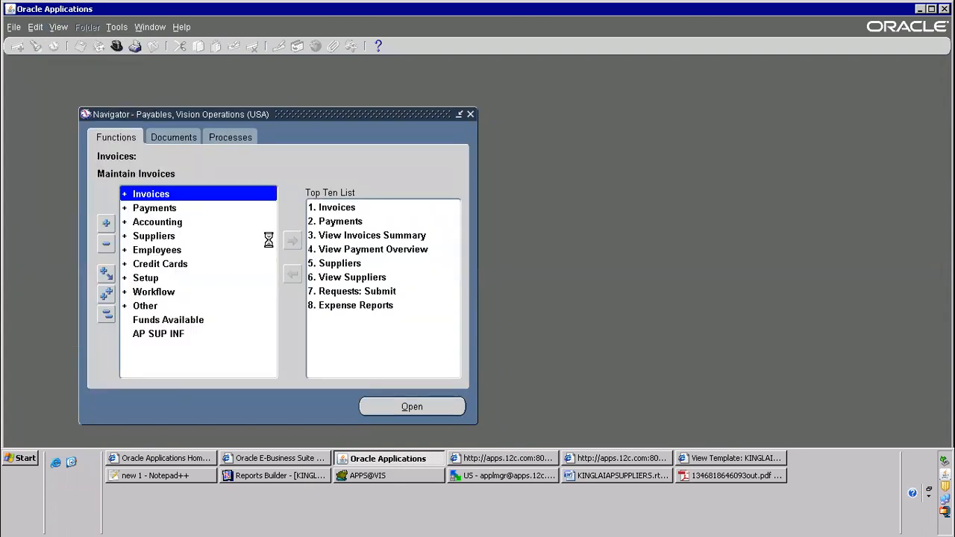
pyautogui.hotkey('alt', 'n')
pyautogui.hotkey('alt', 'o')
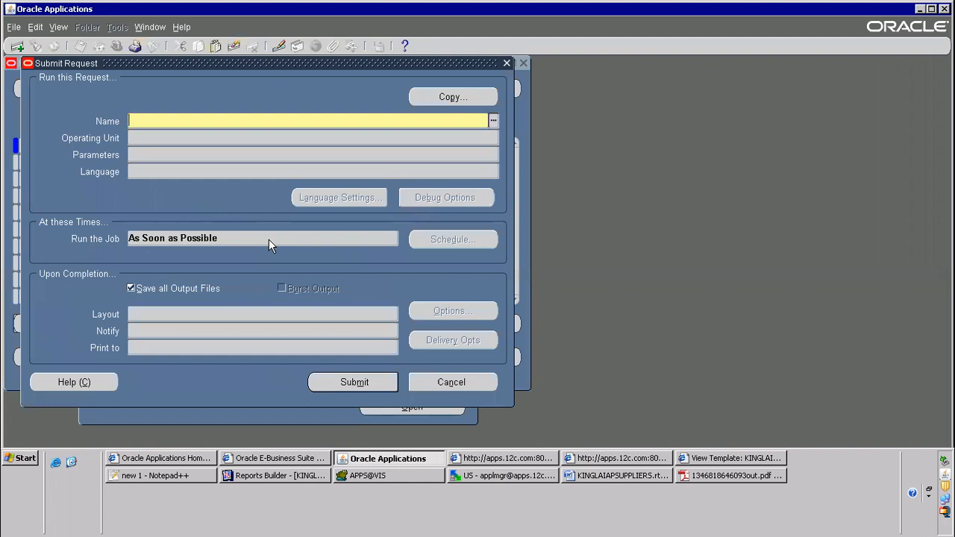
# Submit KINGLAI R3 Supplier Report with layout KINGLAIAPSUPPLIERS, declining another request.
pyautogui.write('KINGLAIAPSUPPLIERS')
pyautogui.press('Tab')
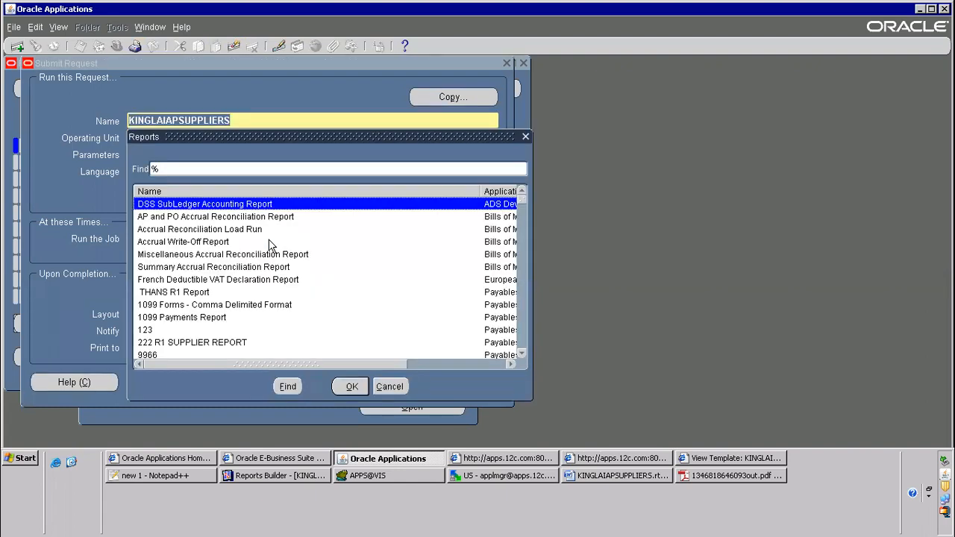
pyautogui.write('KINGLAI R')
pyautogui.press('Down')
pyautogui.press('Down')
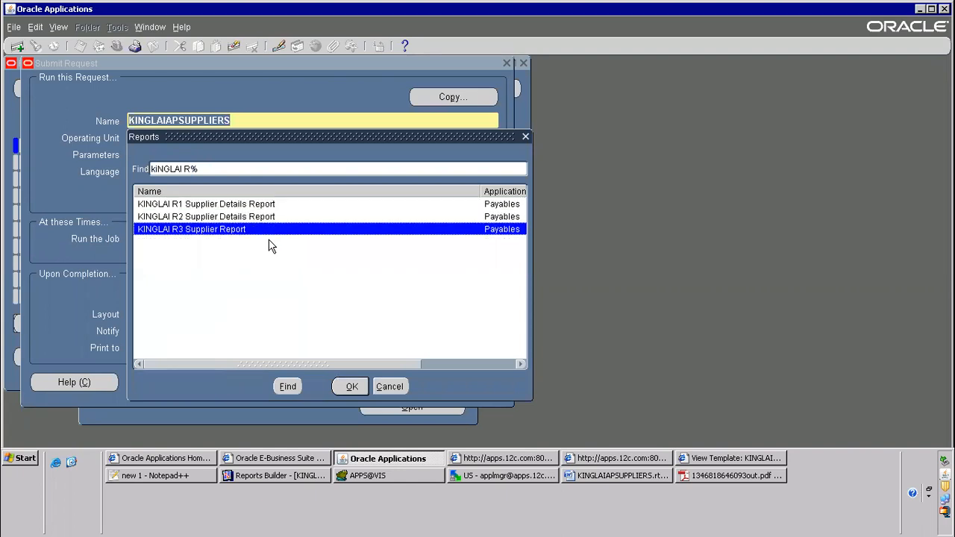
pyautogui.press('Return')
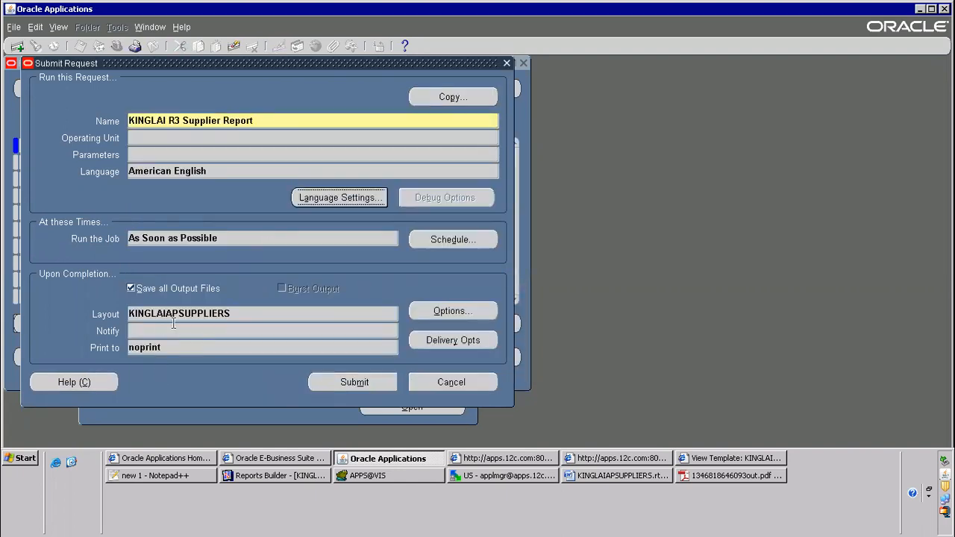
pyautogui.click(173, 320)
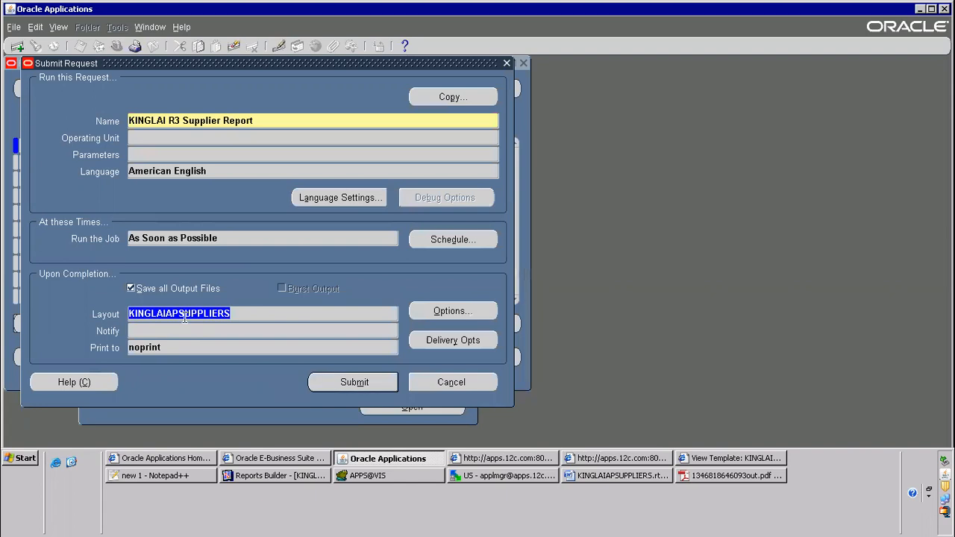
pyautogui.click(369, 387)
pyautogui.click(516, 316)
# Refresh the requests list until request 7571276 shows Completed Normal.
pyautogui.click(422, 365)
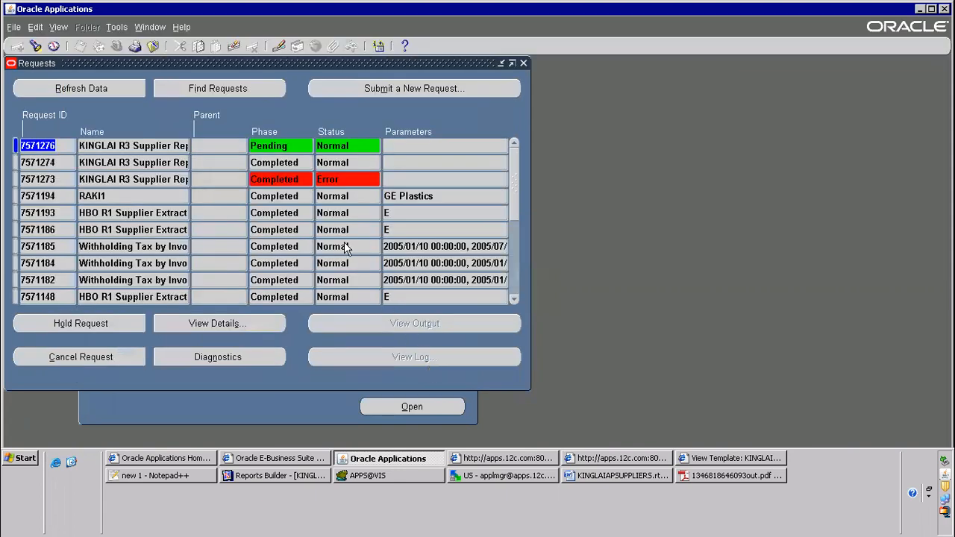
pyautogui.click(108, 93)
pyautogui.click(89, 88)
pyautogui.click(90, 88)
pyautogui.click(89, 88)
pyautogui.click(90, 88)
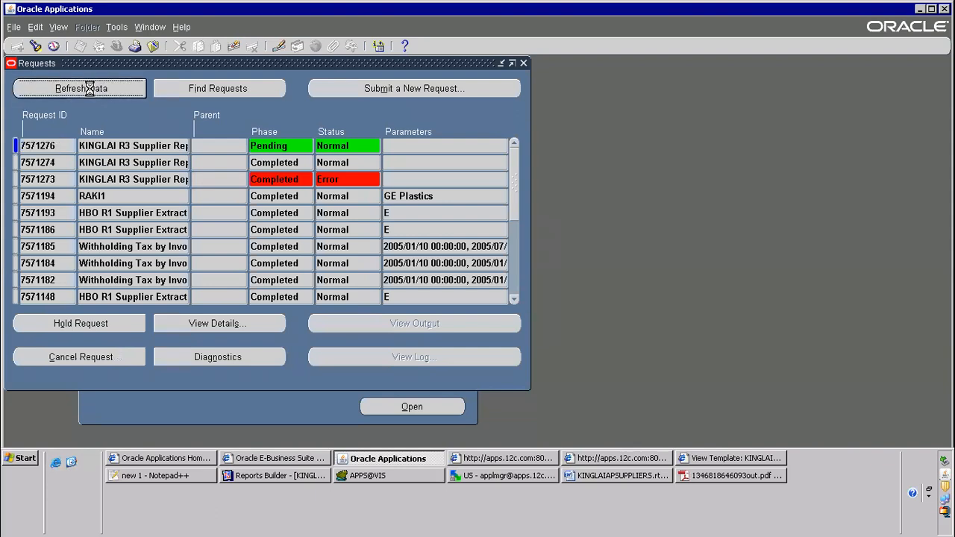
pyautogui.click(91, 89)
pyautogui.click(89, 88)
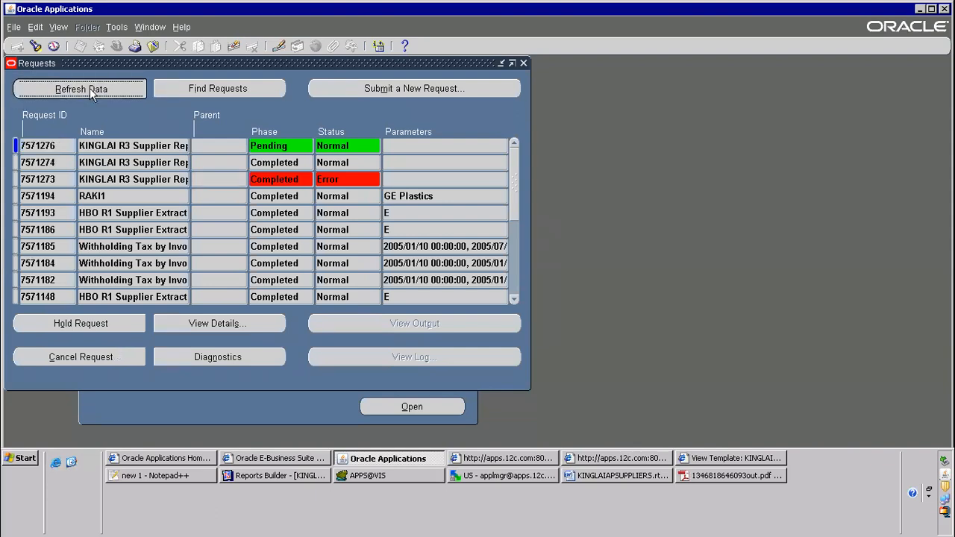
pyautogui.click(90, 89)
pyautogui.click(89, 88)
pyautogui.click(90, 88)
pyautogui.click(106, 89)
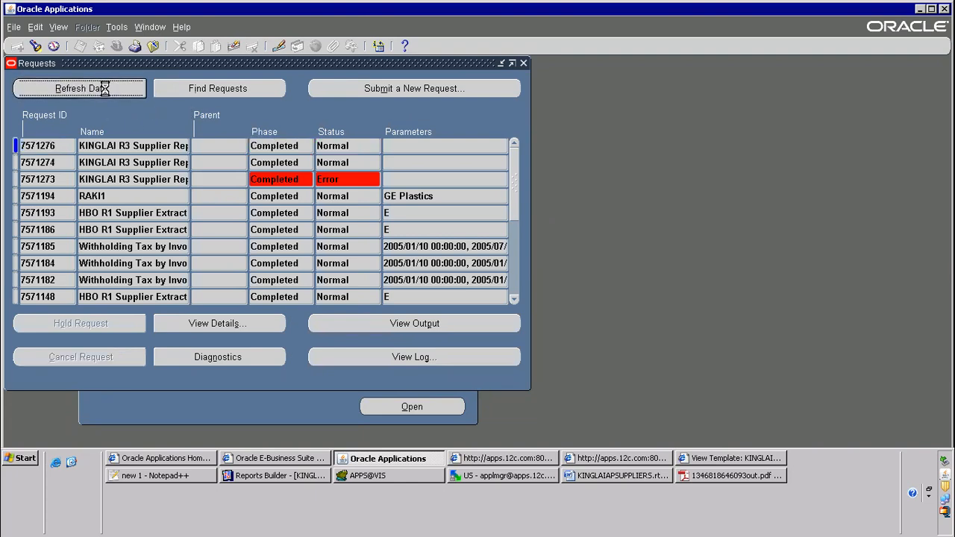
# Open request 7571276's RTF output, then bring up failed request 7571273's error page.
pyautogui.click(433, 325)
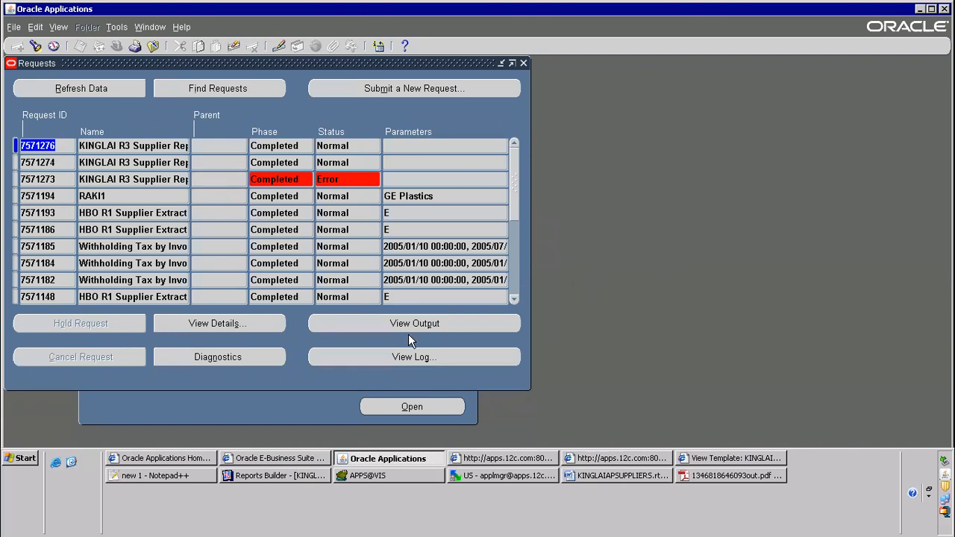
pyautogui.click(352, 325)
pyautogui.click(473, 236)
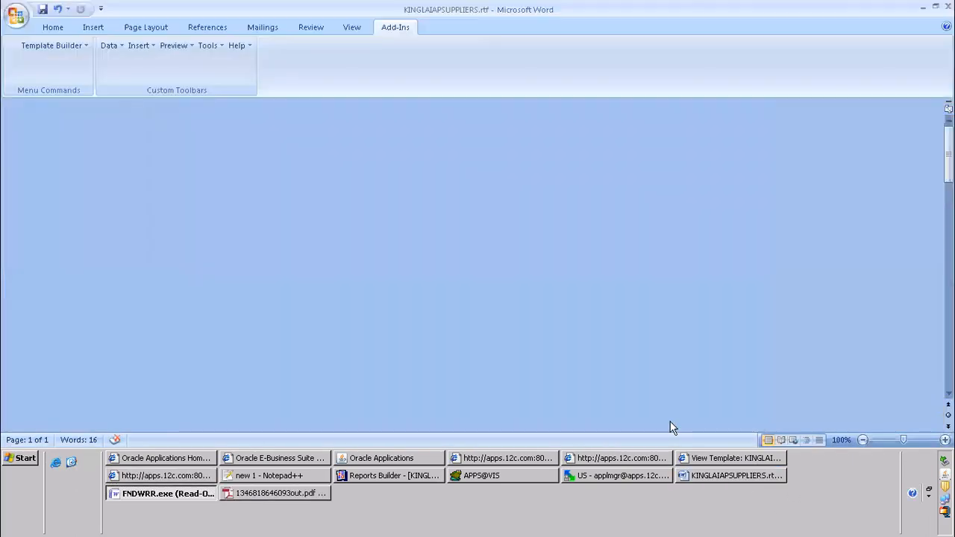
pyautogui.click(923, 7)
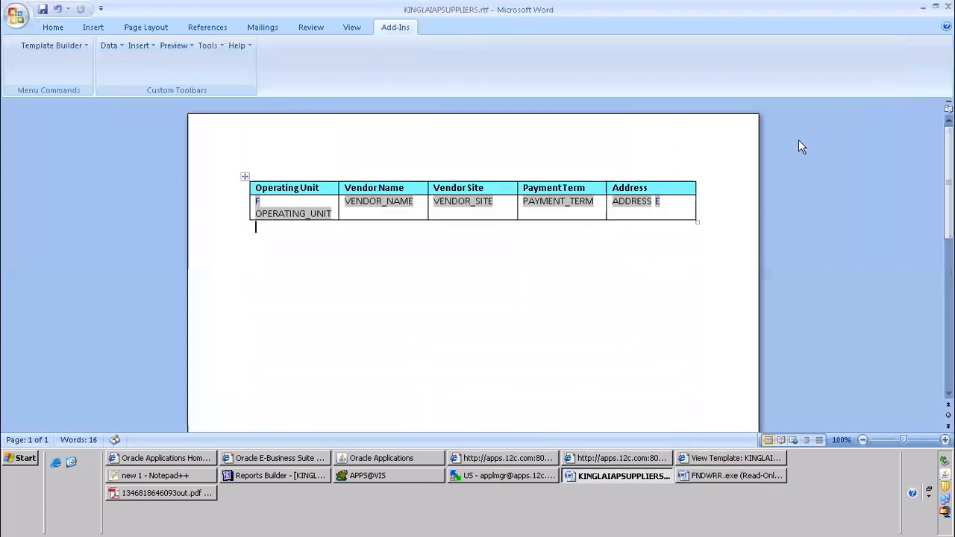
pyautogui.hotkey('alt', 'Tab')
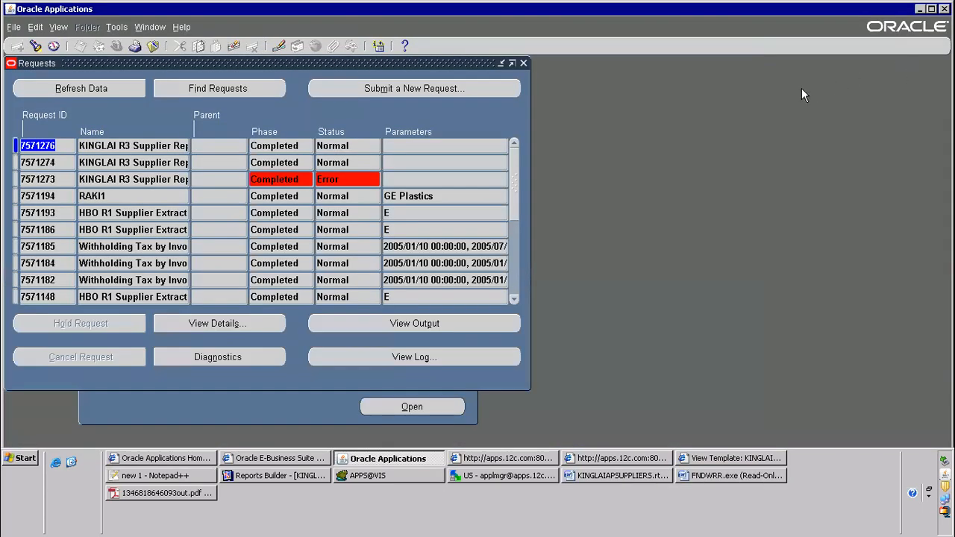
pyautogui.click(510, 458)
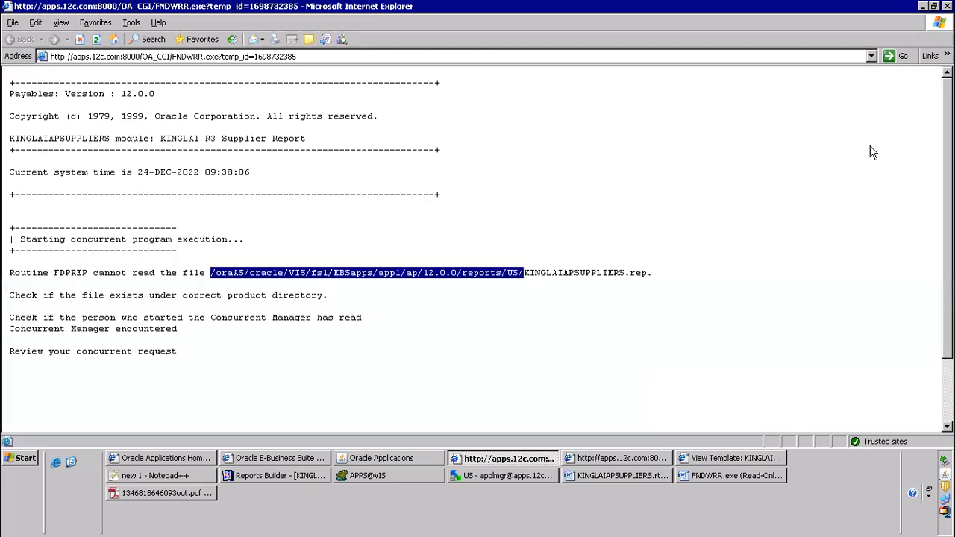
# Glance through the browser's File, Links and Tools menus unchanged, then show the FNDWRR.exe Word output.
pyautogui.click(13, 22)
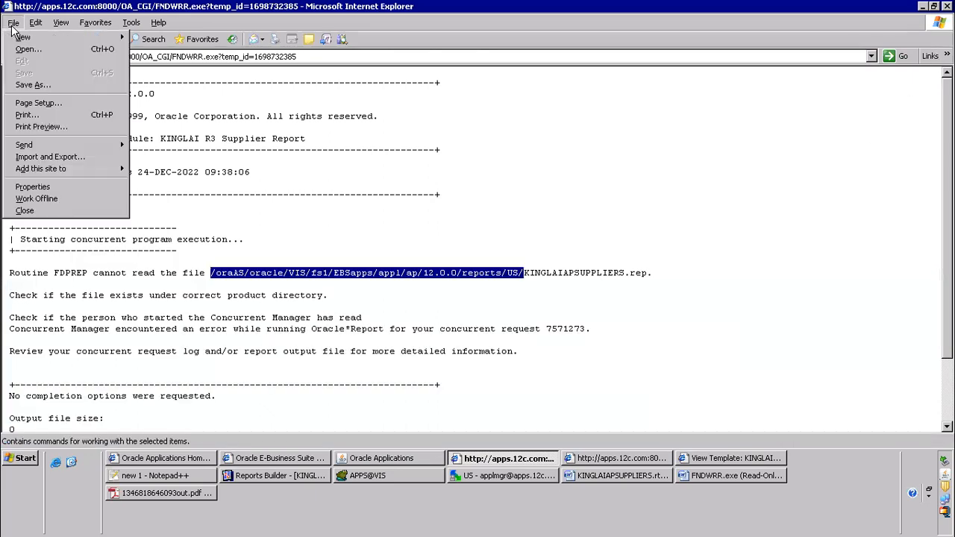
pyautogui.click(771, 184)
pyautogui.click(948, 56)
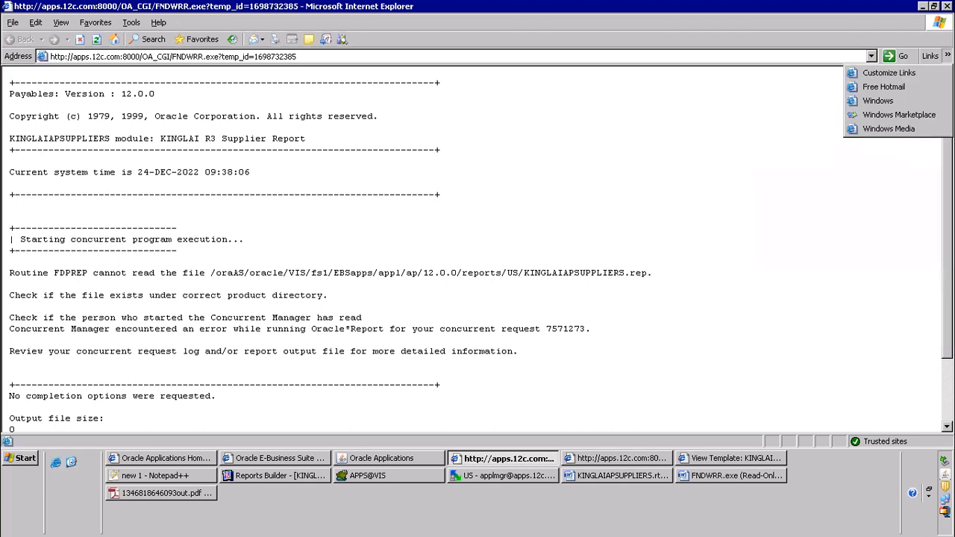
pyautogui.click(760, 277)
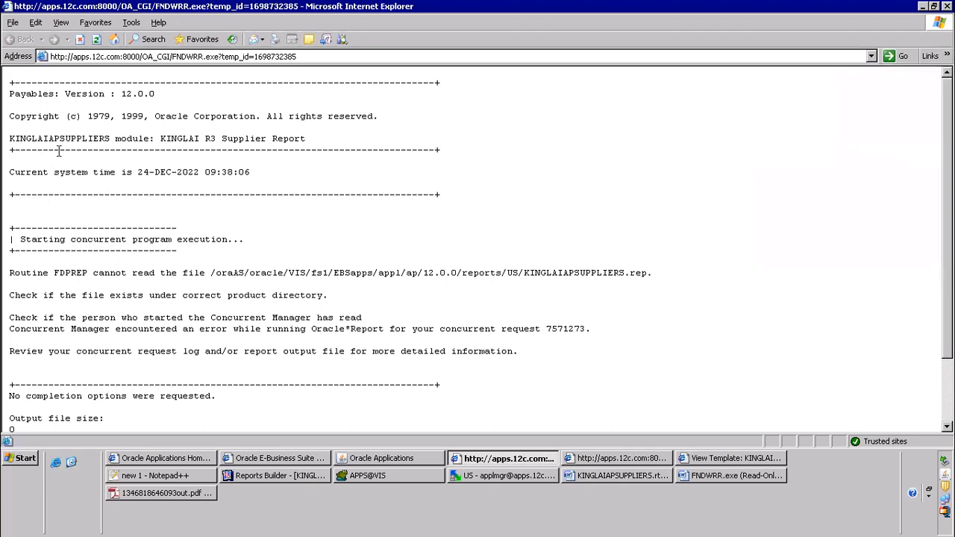
pyautogui.click(131, 22)
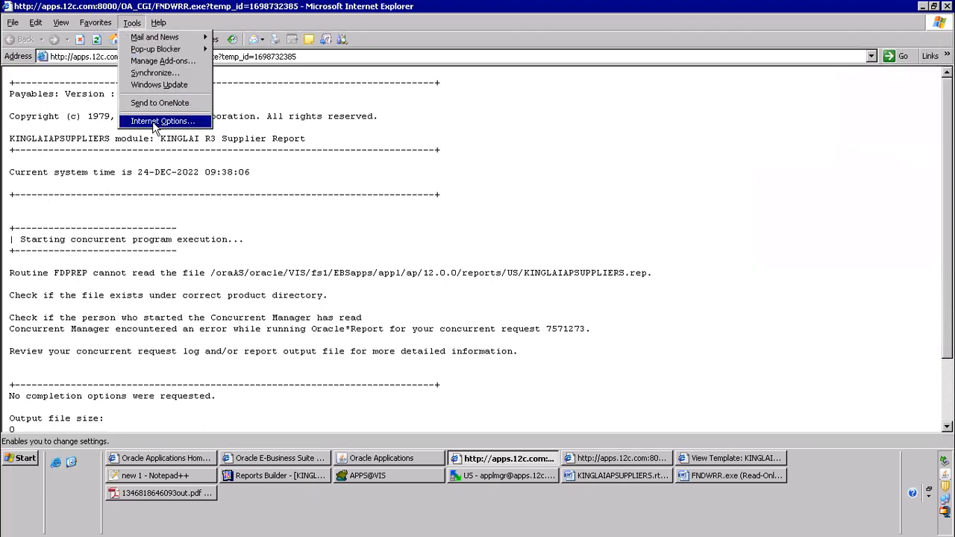
pyautogui.click(640, 176)
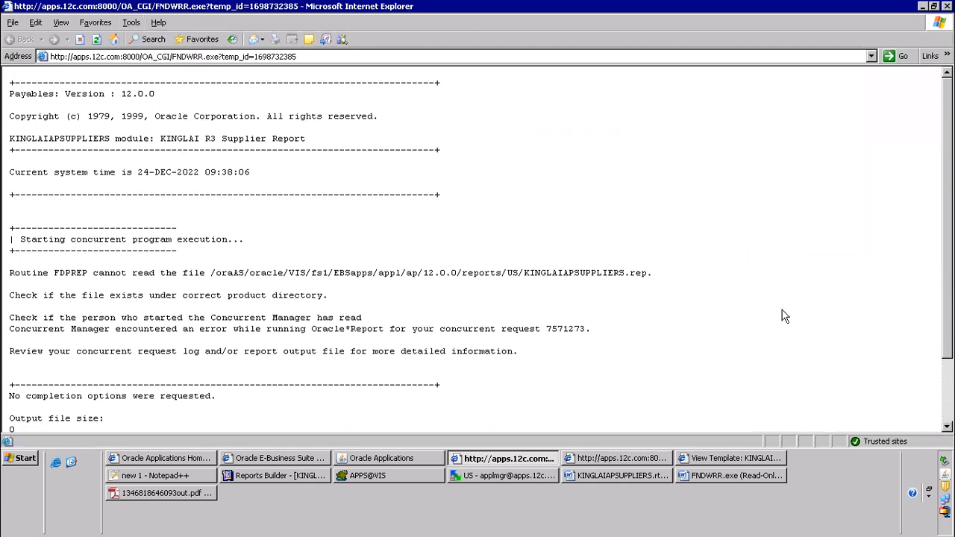
pyautogui.click(709, 477)
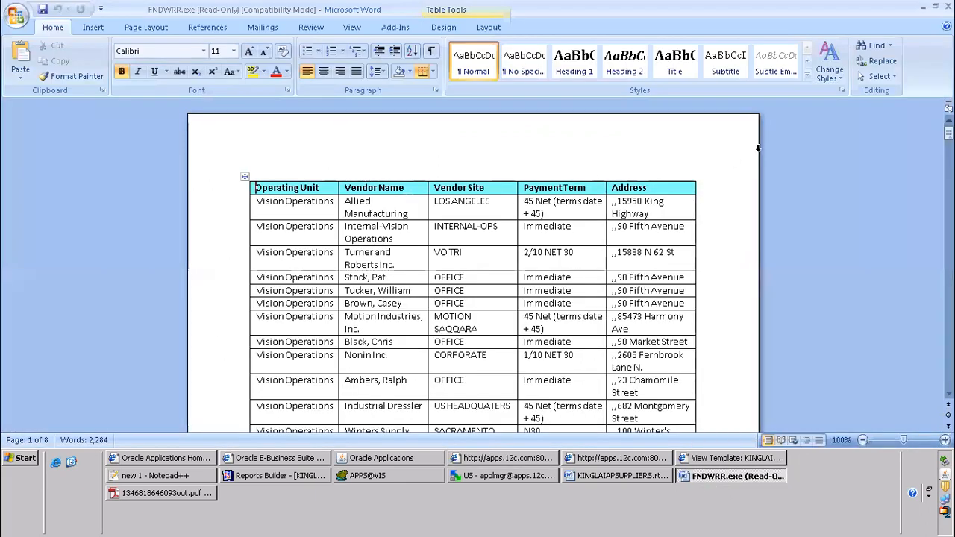
# Scroll through the FNDWRR.exe vendor table in Word, then return to the Notepad++ development notes.
pyautogui.scroll(-20, 757, 148)
pyautogui.scroll(-20, 573, 284)
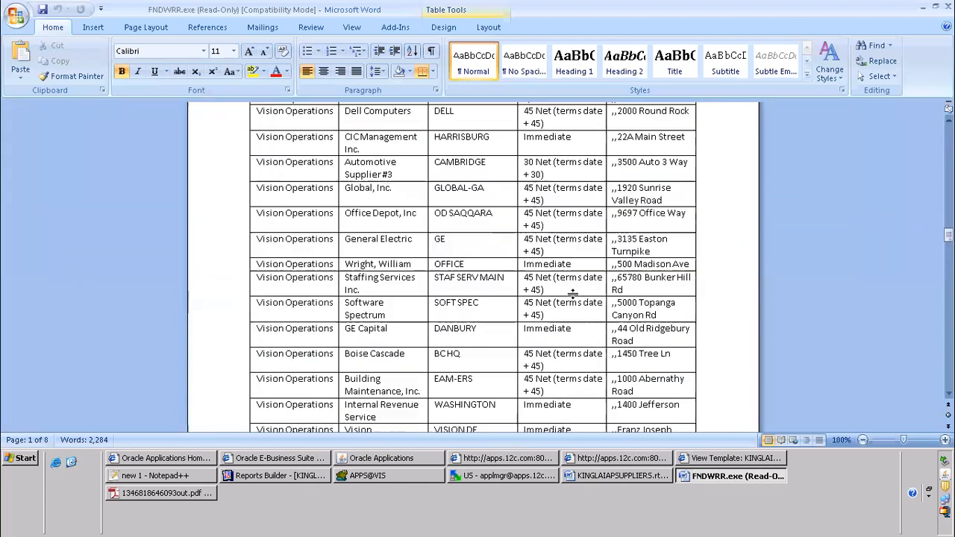
pyautogui.scroll(-5, 573, 293)
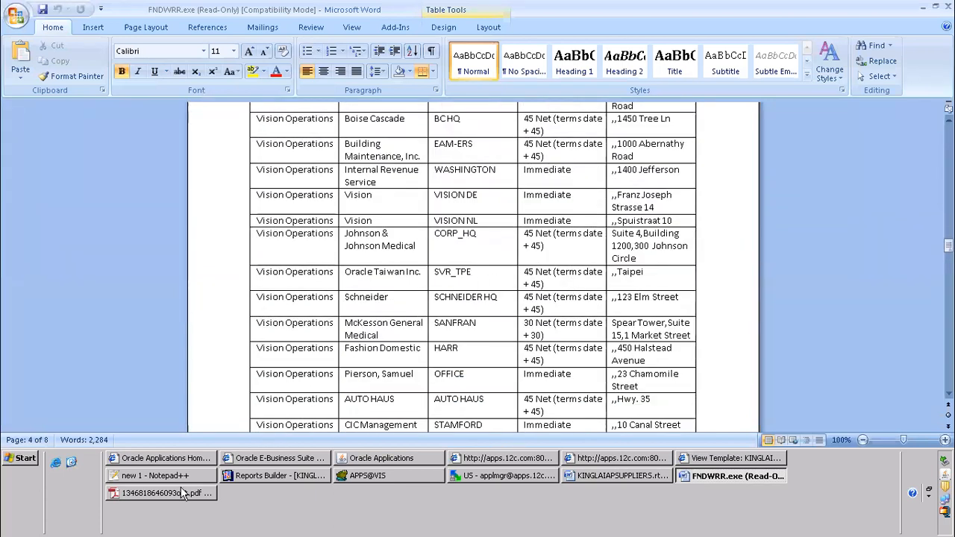
pyautogui.click(184, 478)
pyautogui.click(283, 188)
pyautogui.scroll(3, 282, 193)
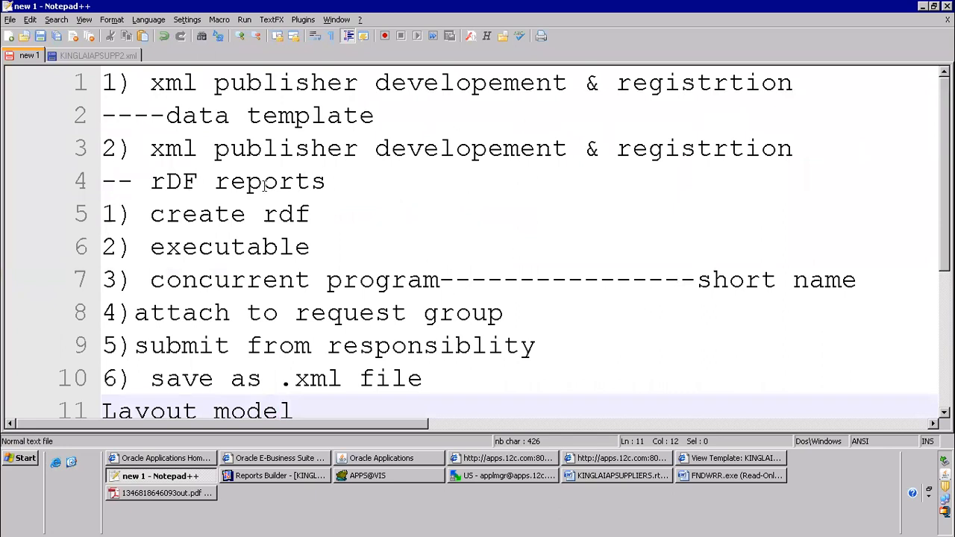
# Highlight the RDF report, data template and executable steps in the notes, then bring up Reports Builder.
pyautogui.moveTo(133, 150); pyautogui.dragTo(327, 183)
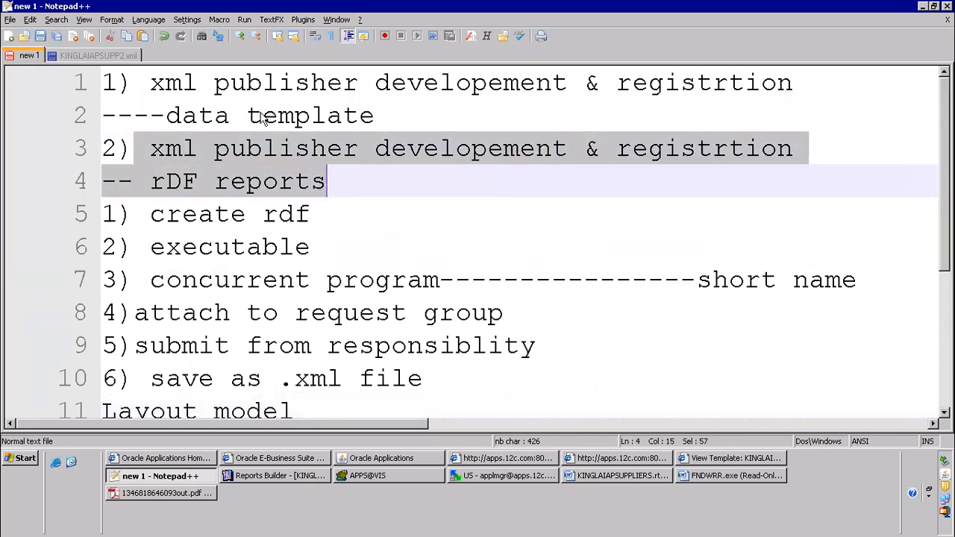
pyautogui.moveTo(182, 81); pyautogui.dragTo(464, 109)
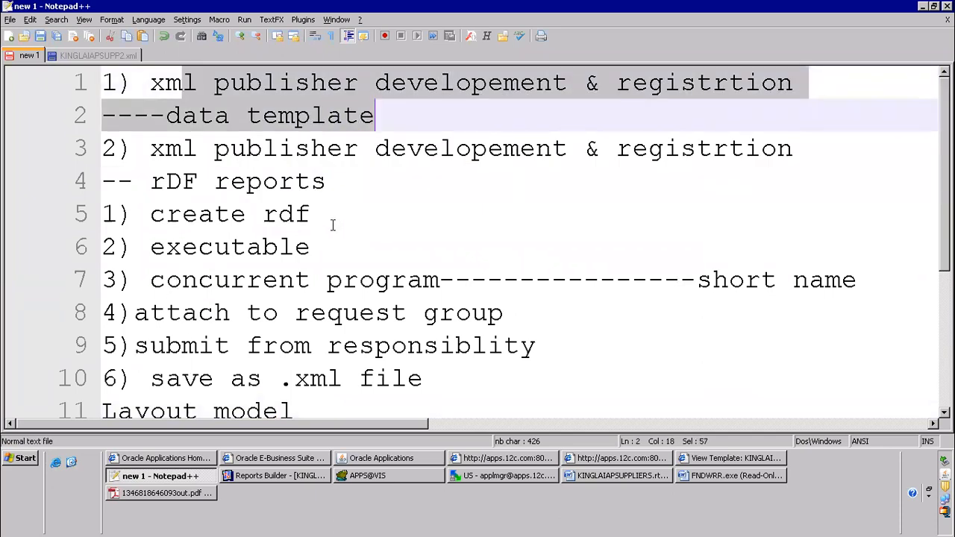
pyautogui.moveTo(151, 247); pyautogui.dragTo(317, 249)
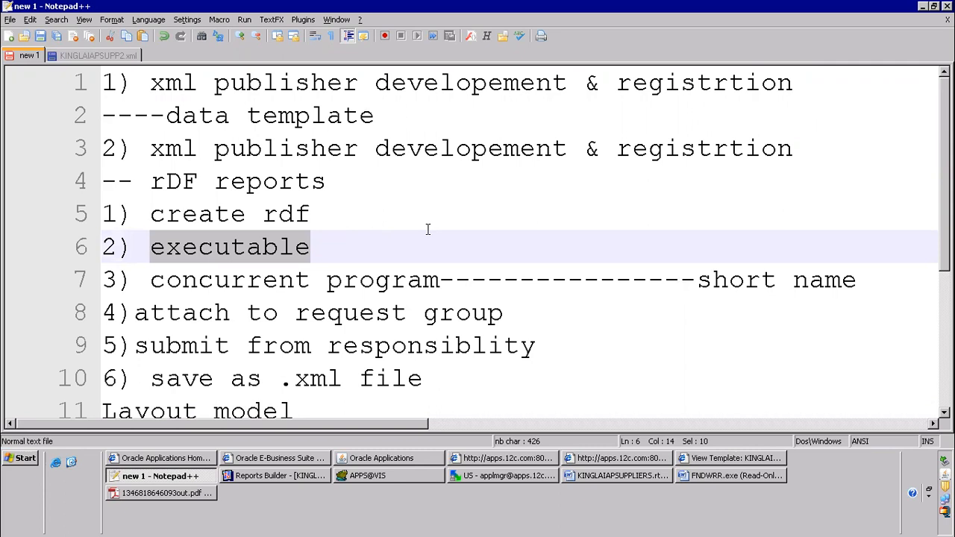
pyautogui.scroll(-3, 507, 251)
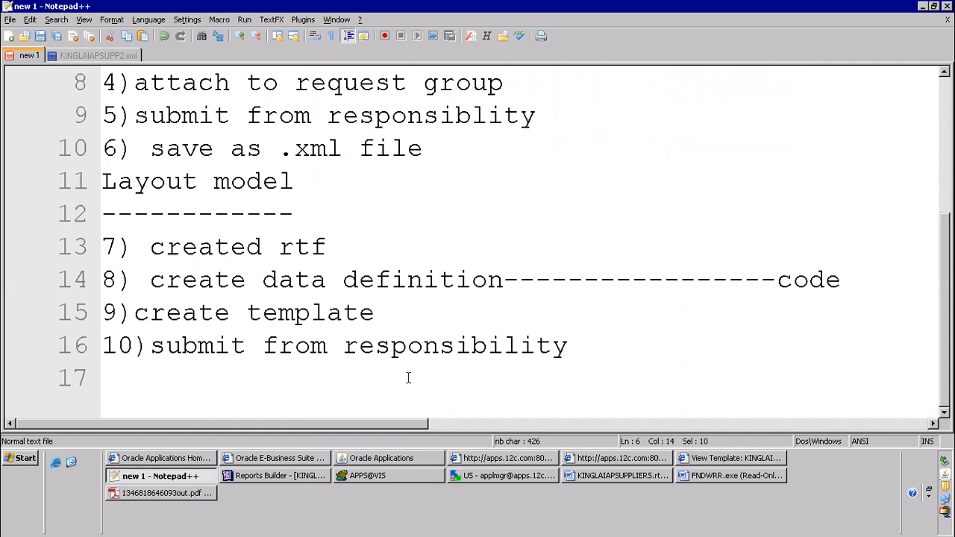
pyautogui.click(376, 457)
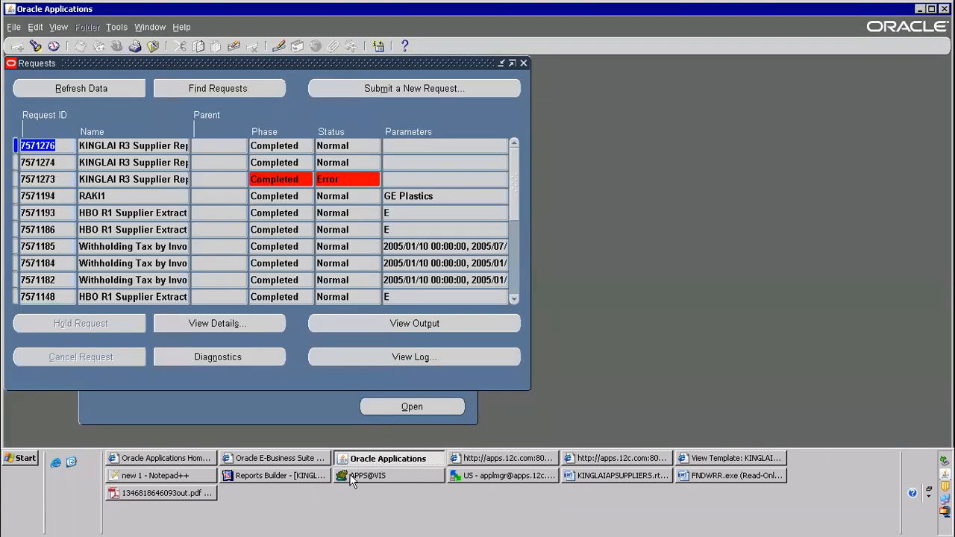
pyautogui.click(276, 477)
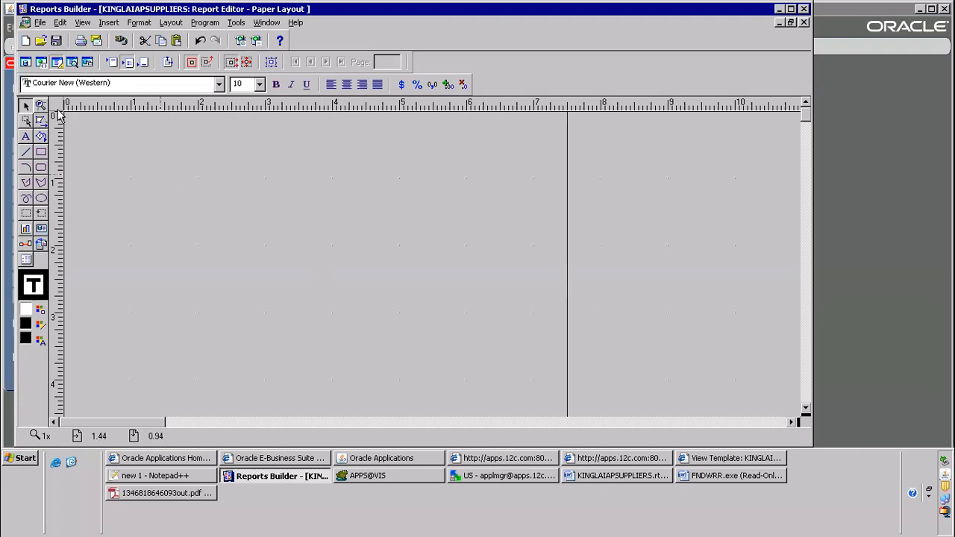
# Edit query Q_1's SQL to filter on :p_vendor_name and acknowledge the new bind parameter.
pyautogui.click(26, 62)
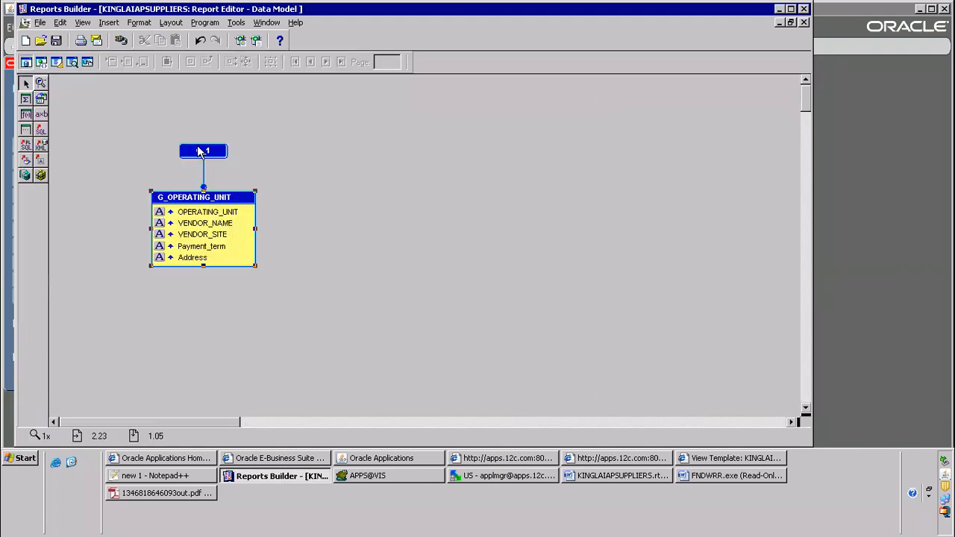
pyautogui.doubleClick(197, 146)
pyautogui.click(471, 283)
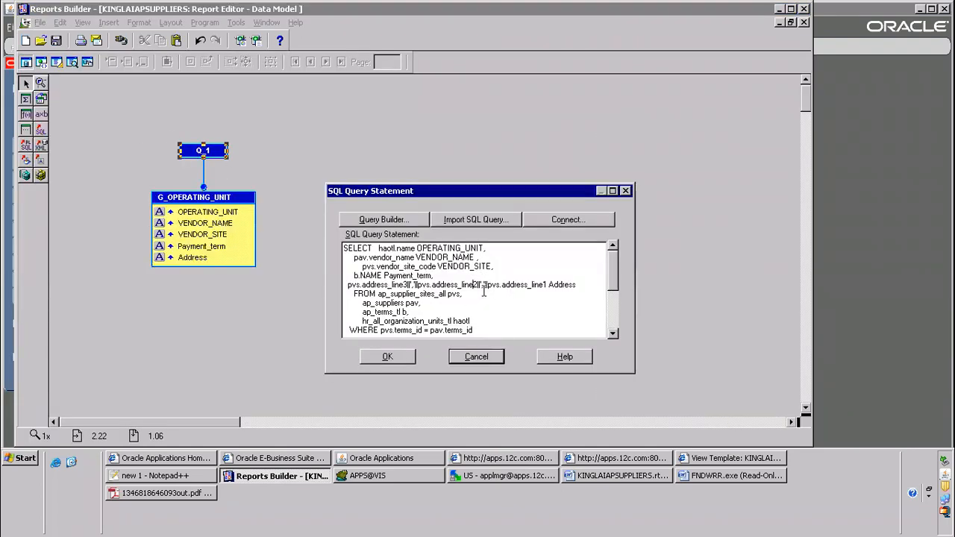
pyautogui.moveTo(612, 277); pyautogui.dragTo(612, 315)
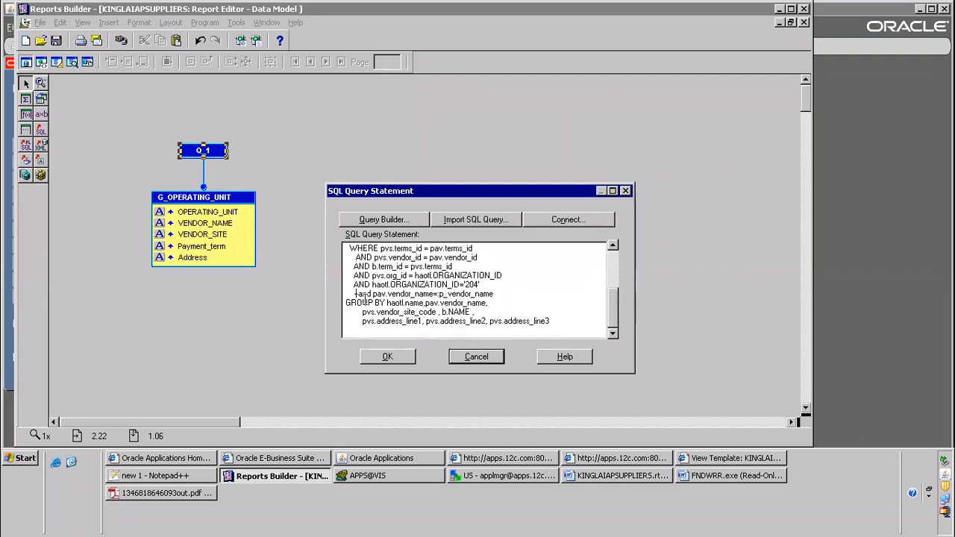
pyautogui.press('Delete')
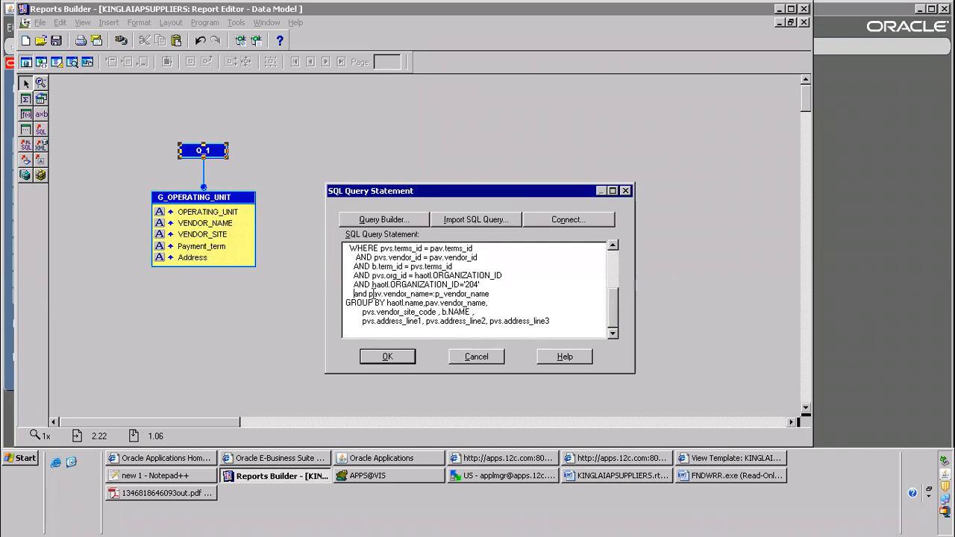
pyautogui.write('a')
pyautogui.click(402, 360)
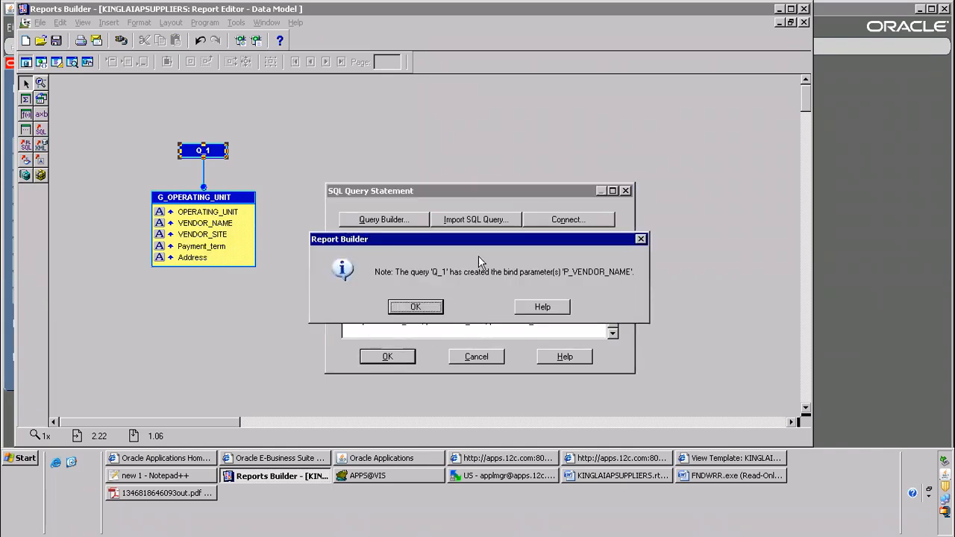
pyautogui.moveTo(492, 239); pyautogui.dragTo(347, 112)
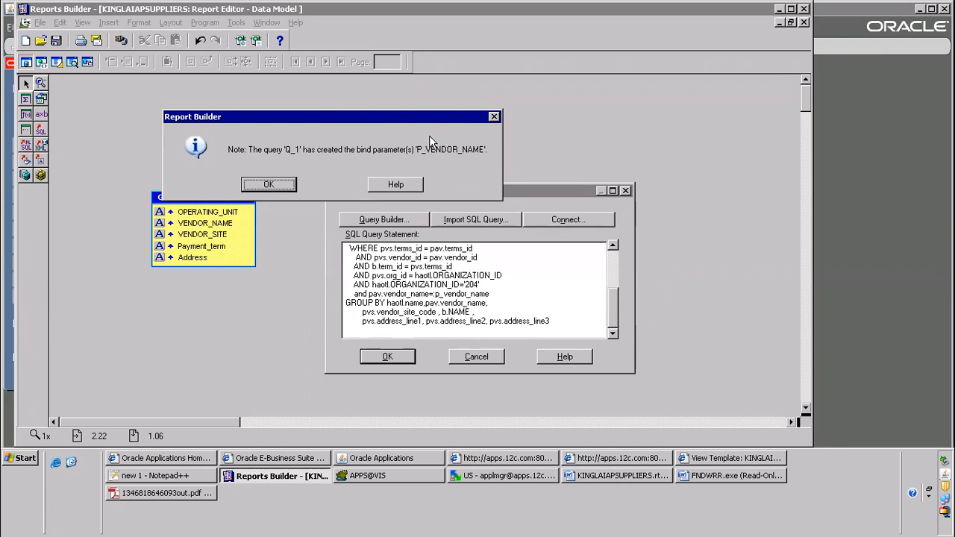
pyautogui.click(267, 185)
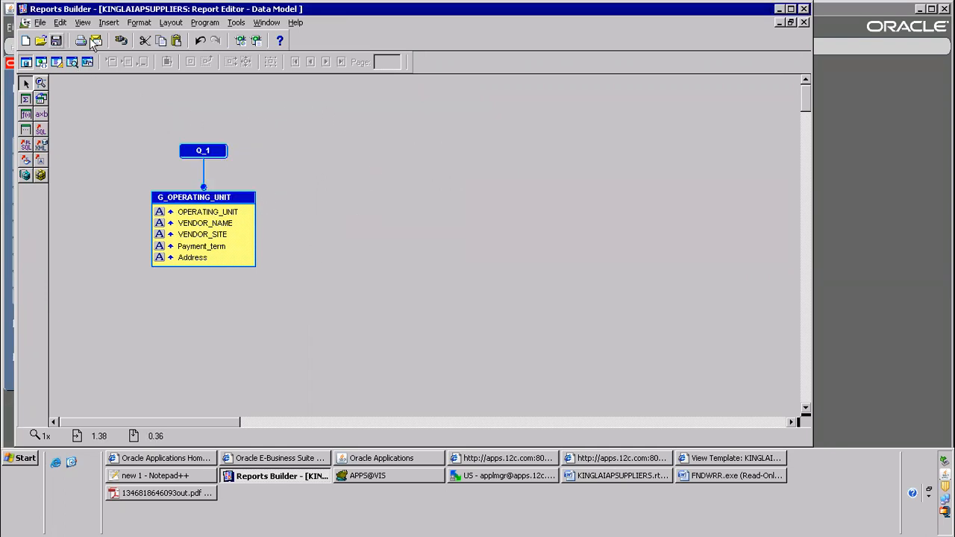
# Open the Property Inspector for the P_VENDOR_NAME user parameter in the Object Navigator.
pyautogui.click(235, 23)
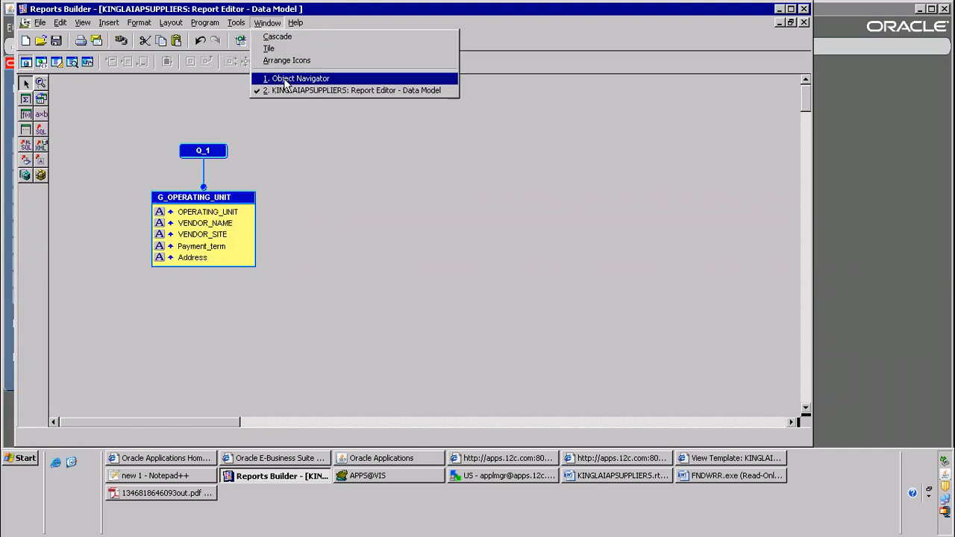
pyautogui.click(287, 78)
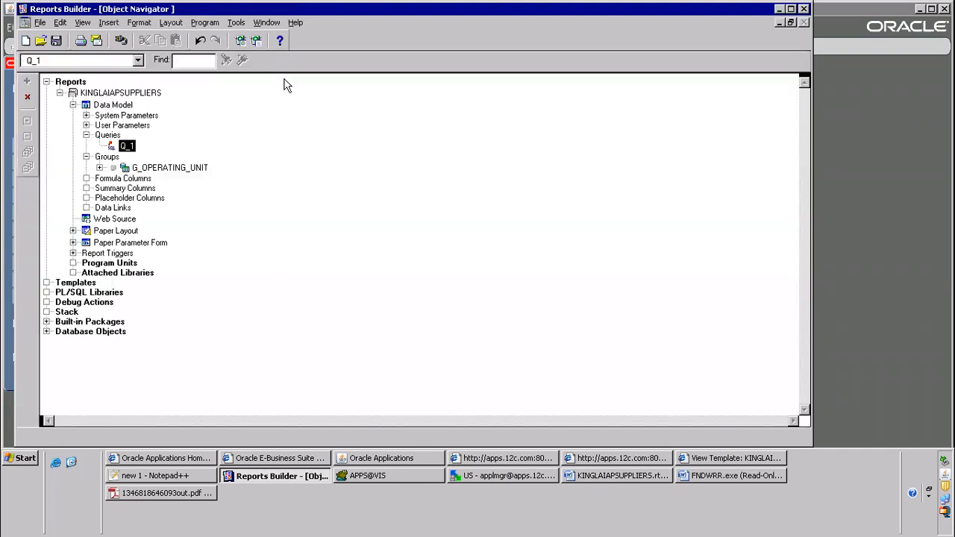
pyautogui.doubleClick(100, 125)
pyautogui.click(160, 138)
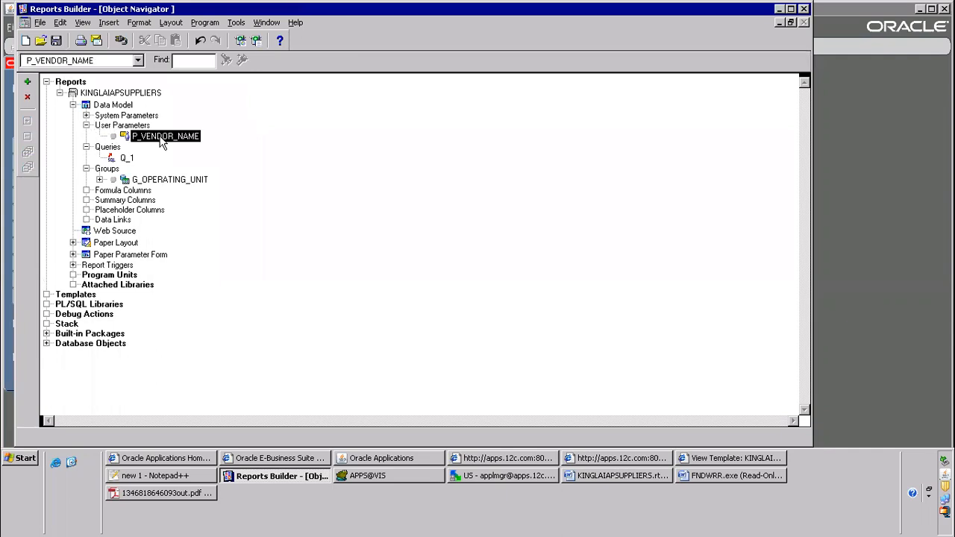
pyautogui.doubleClick(161, 138)
pyautogui.click(222, 115)
pyautogui.hotkey('ctrl', 'c')
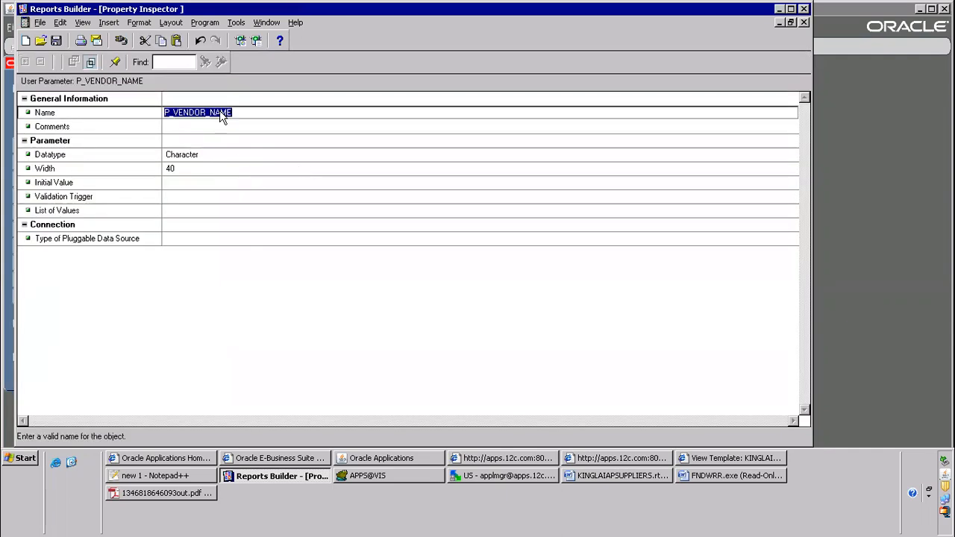
# Close the requests list and switch to the System Administrator responsibility.
pyautogui.click(403, 464)
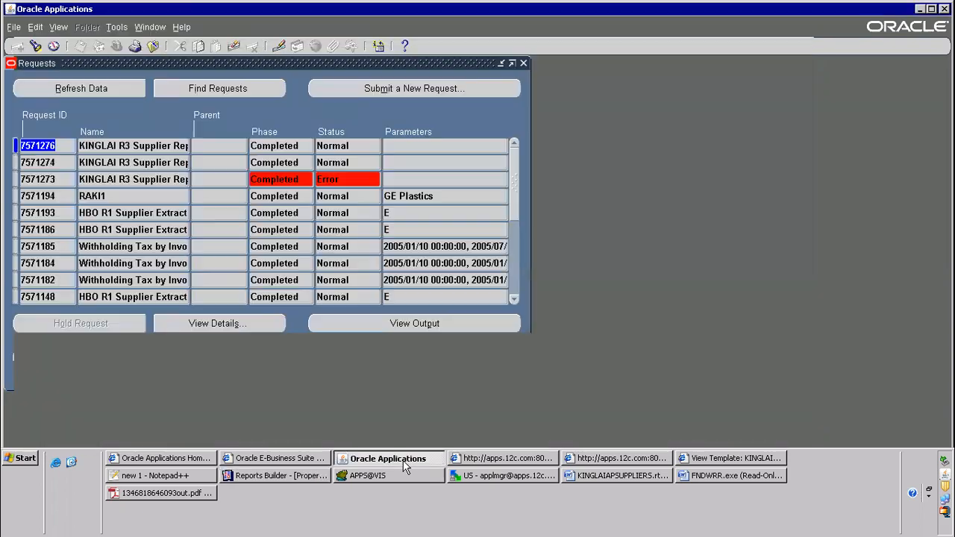
pyautogui.click(153, 46)
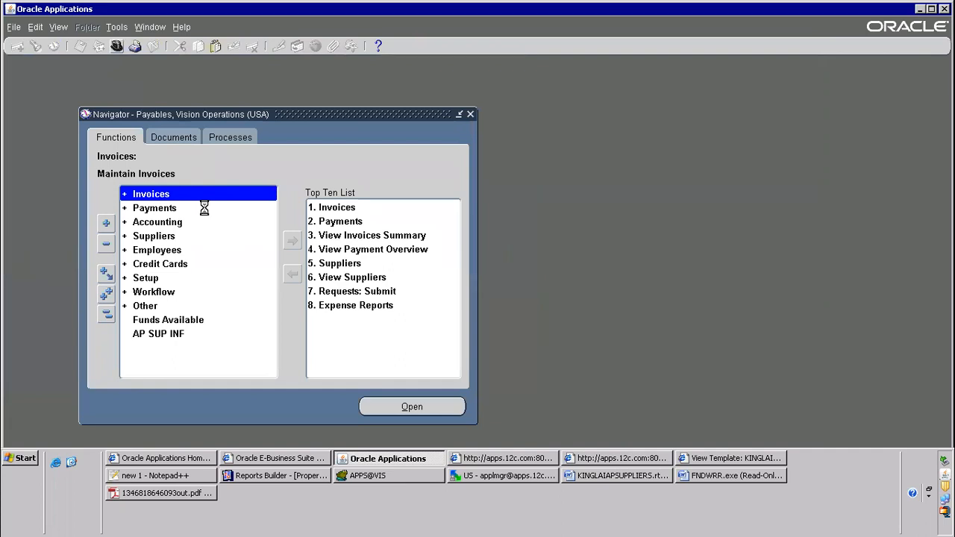
pyautogui.write('system Administrat%')
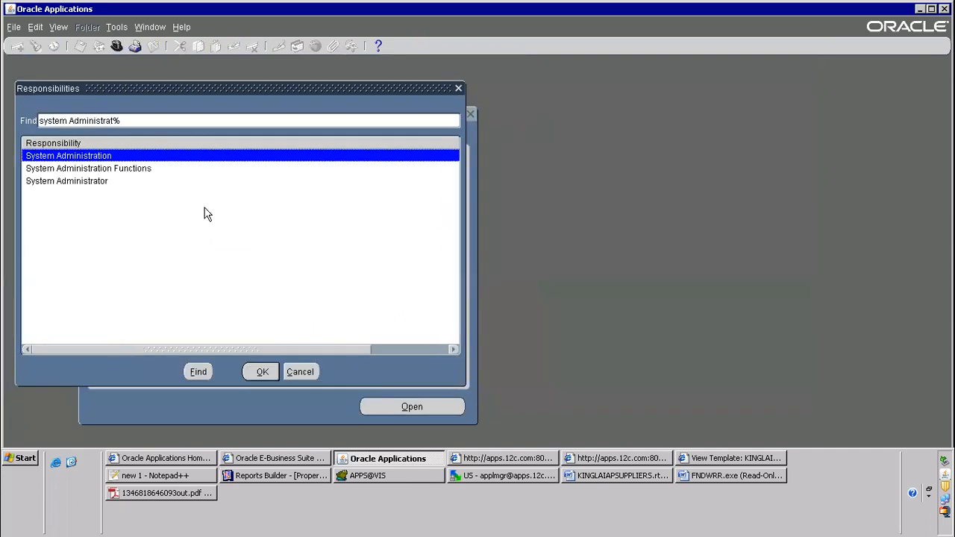
pyautogui.press('Down')
pyautogui.press('Down')
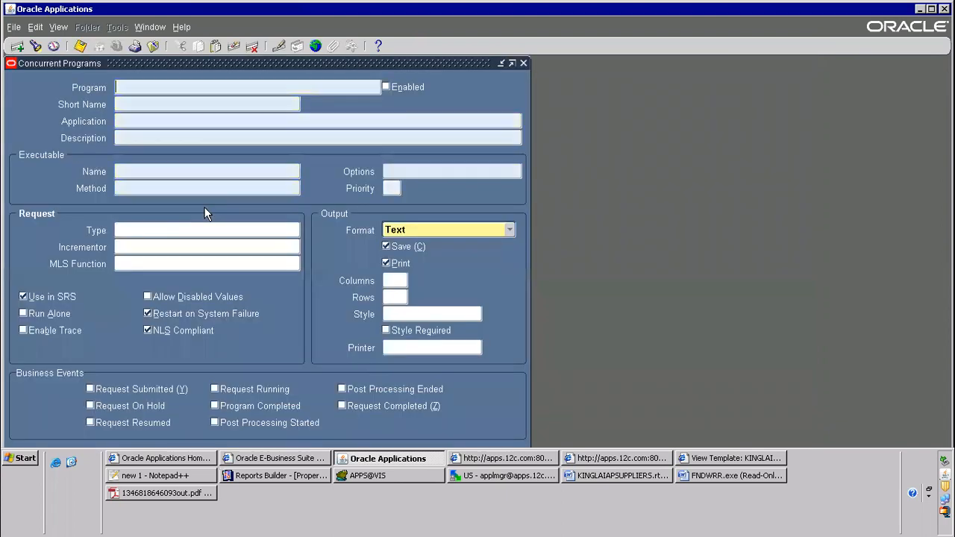
# Query programs matching KING% and review the KINGLAI R3 Supplier Report definition, window maximized.
pyautogui.hotkey('ctrl', 'v')
pyautogui.hotkey('shift', 'Home')
pyautogui.hotkey('ctrl', 'c')
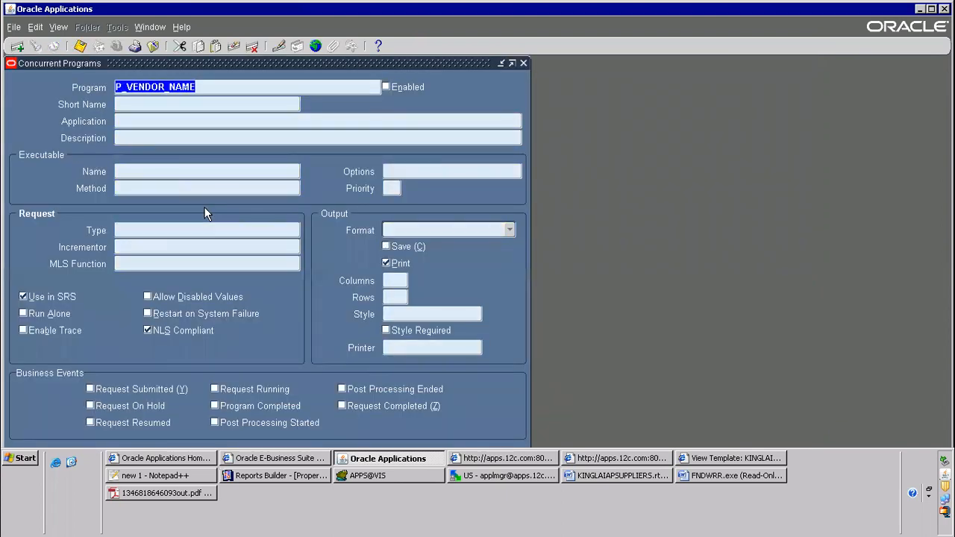
pyautogui.press('BackSpace')
pyautogui.write('KING%')
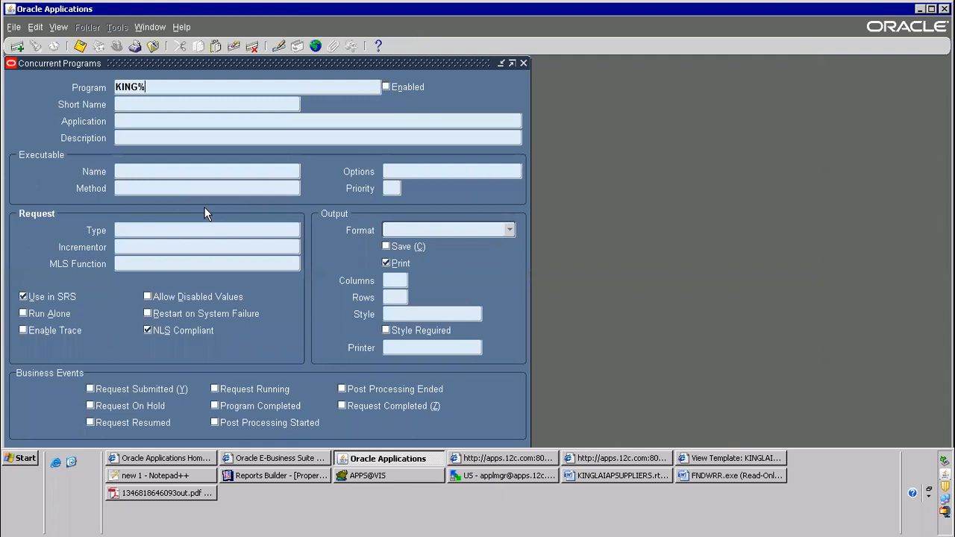
pyautogui.hotkey('ctrl', 'F11')
pyautogui.press('Down')
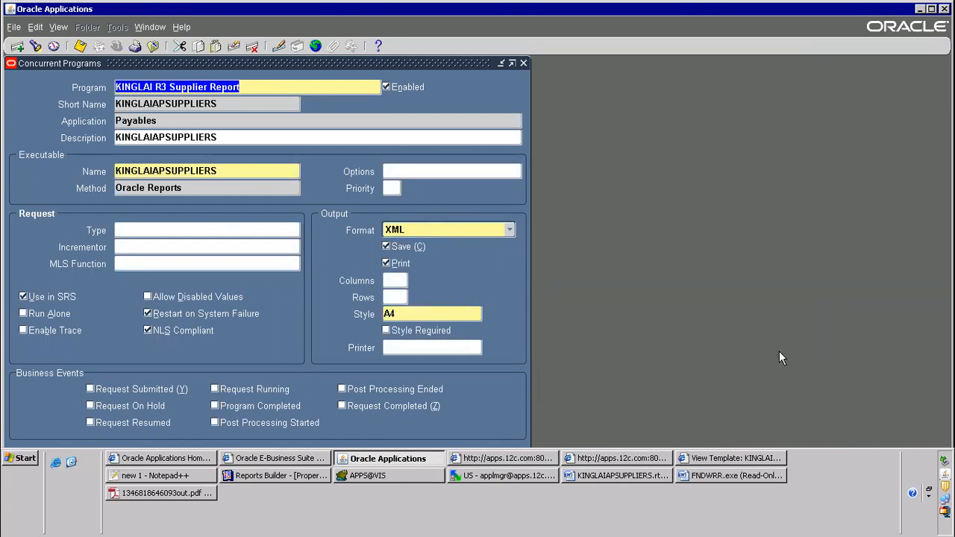
pyautogui.press('Tab')
pyautogui.press('Tab')
pyautogui.press('Tab')
pyautogui.press('Tab')
pyautogui.press('Tab')
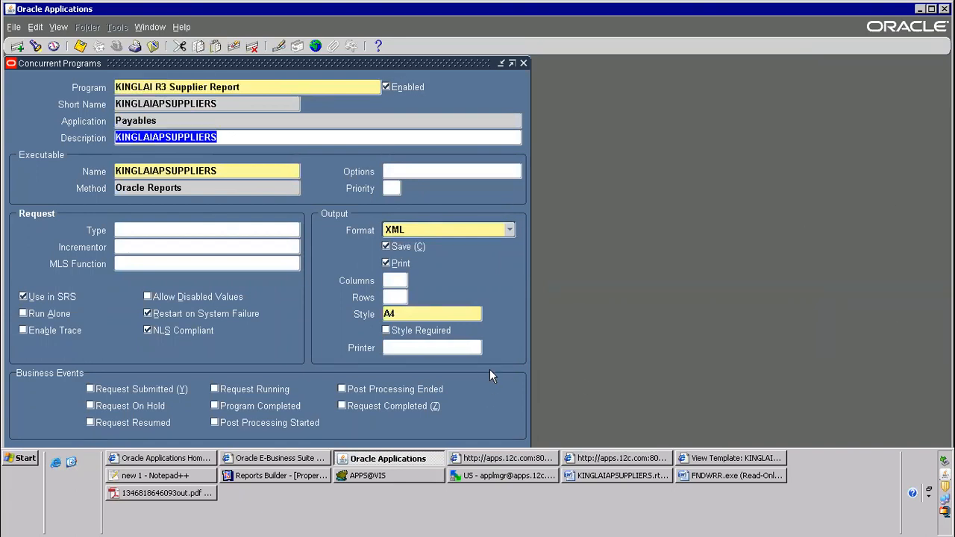
pyautogui.press('Tab')
pyautogui.press('Tab')
pyautogui.press('Tab')
pyautogui.press('Tab')
pyautogui.press('Tab')
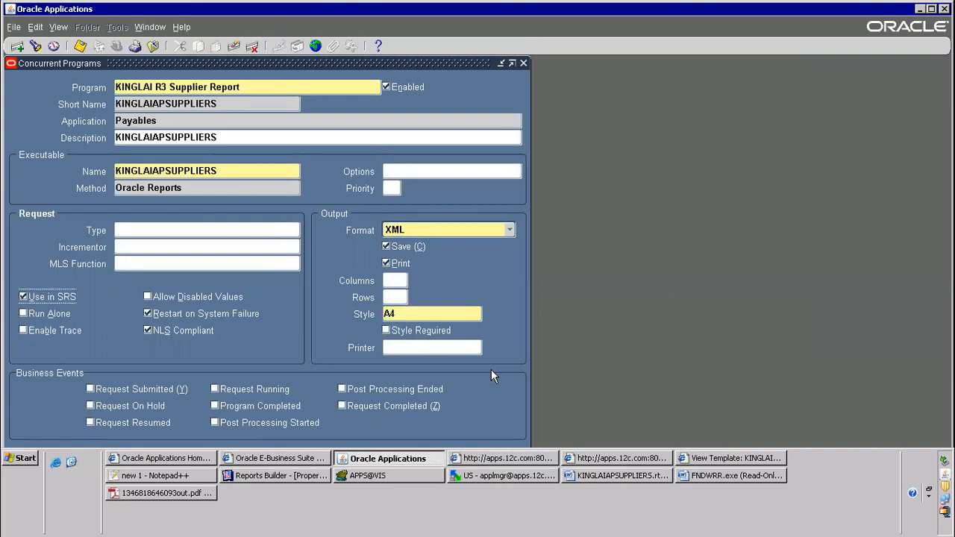
pyautogui.press('Tab')
pyautogui.press('Tab')
pyautogui.press('Tab')
pyautogui.click(931, 9)
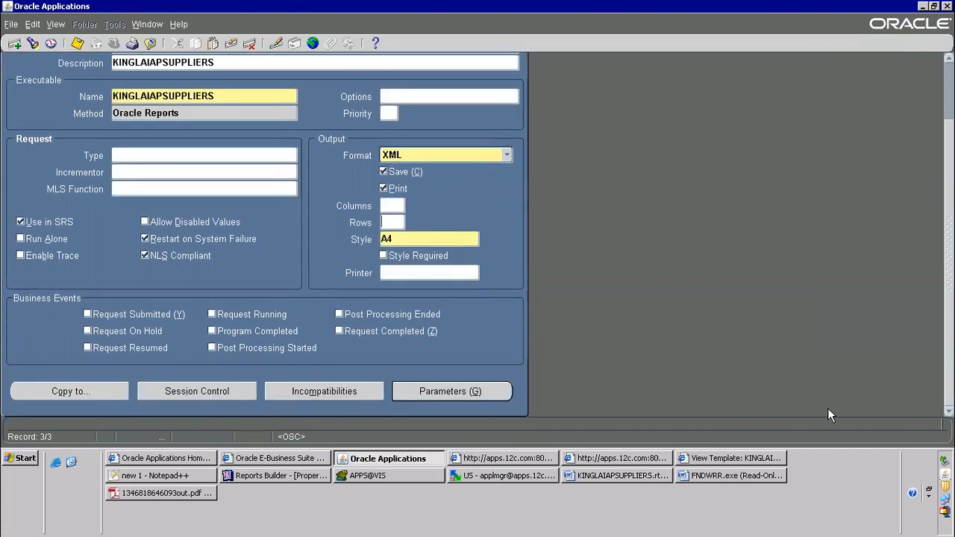
# Add parameter Seq 1 named Vendor Name using the 100 Characters value set.
pyautogui.click(470, 388)
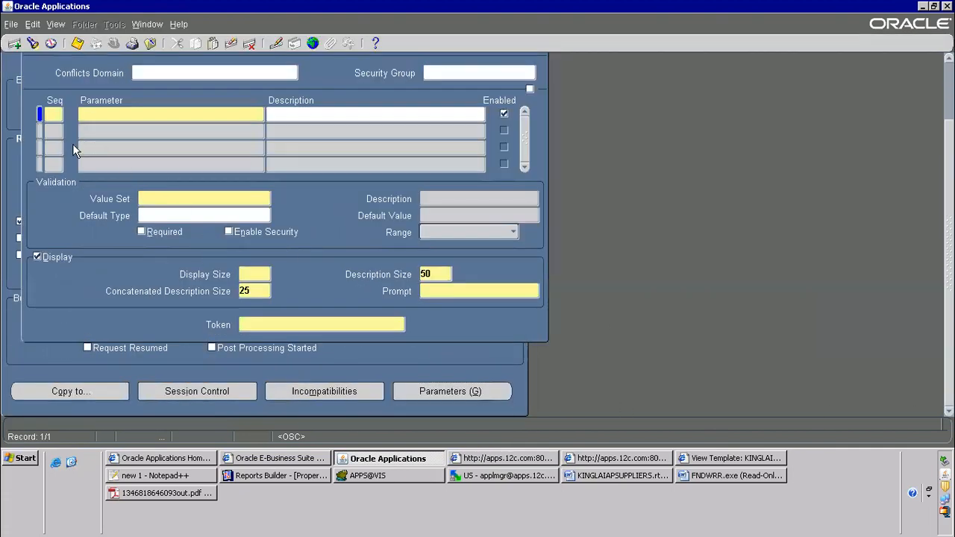
pyautogui.write('1')
pyautogui.press('Tab')
pyautogui.write('Cen')
pyautogui.press('BackSpace')
pyautogui.press('BackSpace')
pyautogui.press('BackSpace')
pyautogui.write('Vendor Name')
pyautogui.press('Tab')
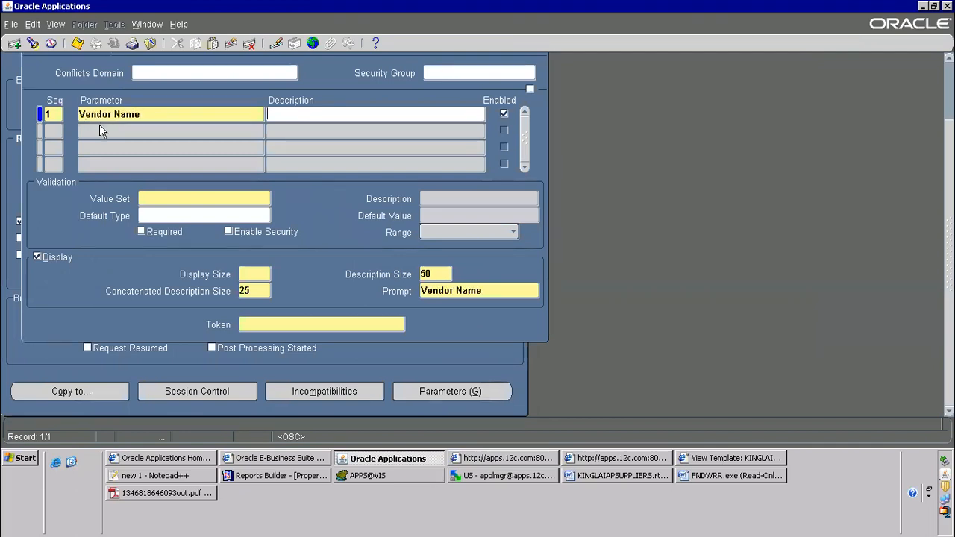
pyautogui.click(187, 198)
pyautogui.write('240cha')
pyautogui.press('BackSpace')
pyautogui.press('BackSpace')
pyautogui.press('BackSpace')
pyautogui.press('BackSpace')
pyautogui.press('BackSpace')
pyautogui.write('100 cha')
pyautogui.press('Tab')
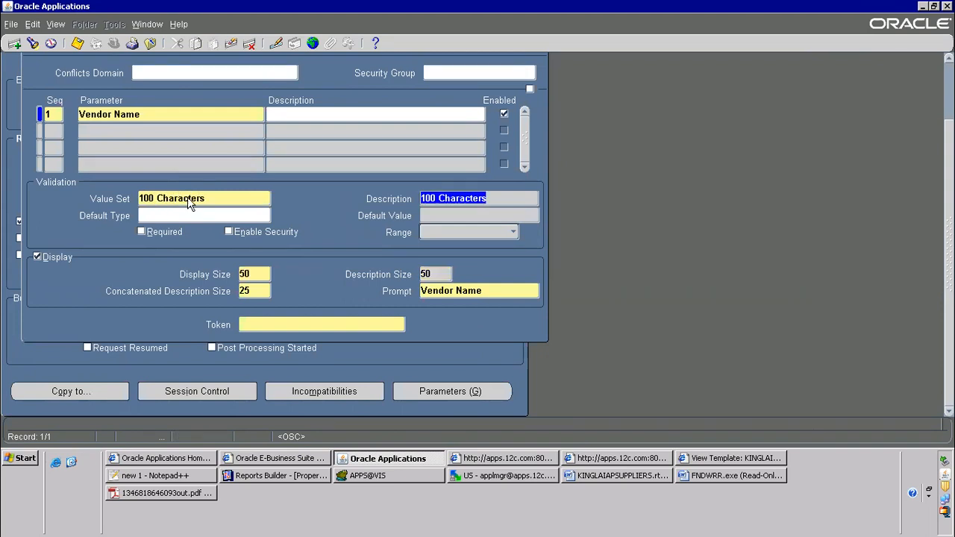
# Make it required with Constant default GE Plastics and token P_VENDOR_NAME, then save.
pyautogui.click(149, 234)
pyautogui.click(179, 217)
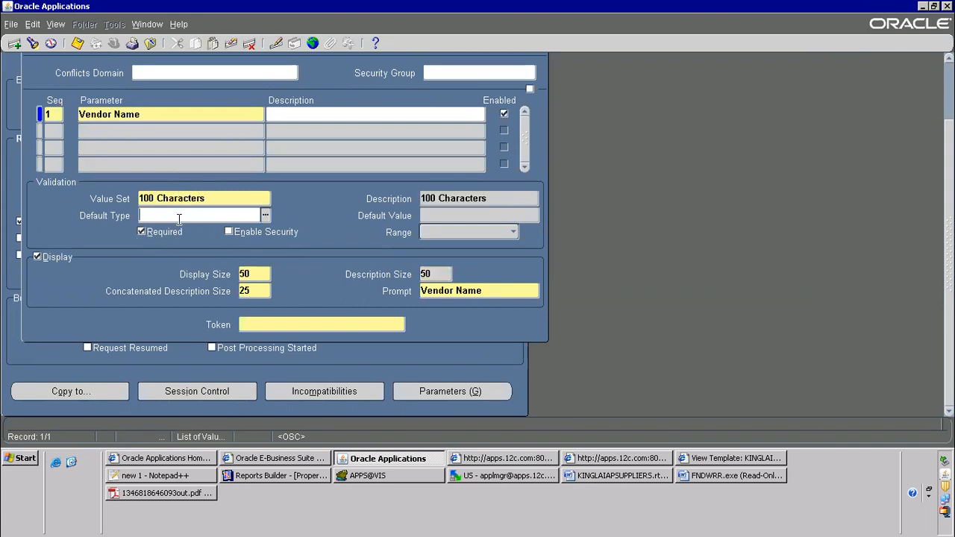
pyautogui.press('Tab')
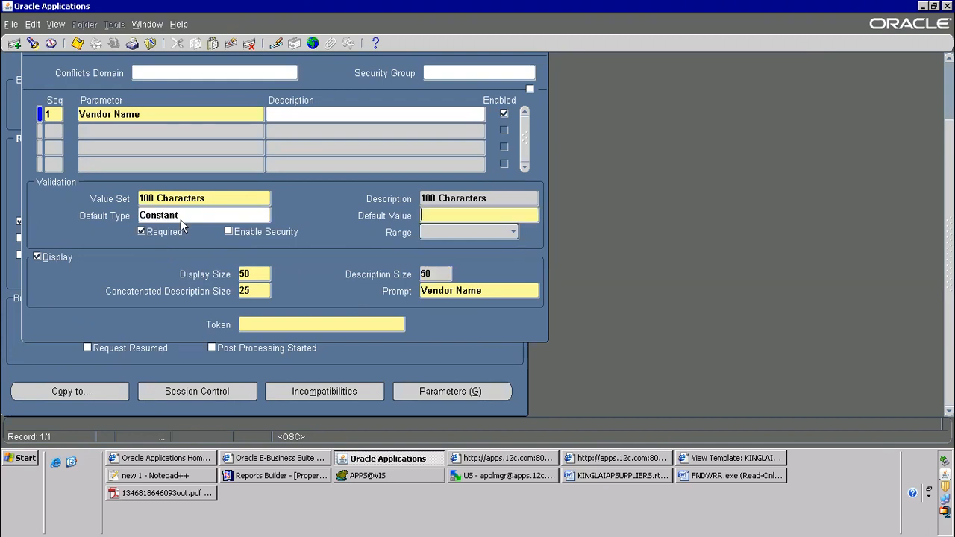
pyautogui.write('GE Plast')
pyautogui.click(277, 325)
pyautogui.hotkey('ctrl', 'v')
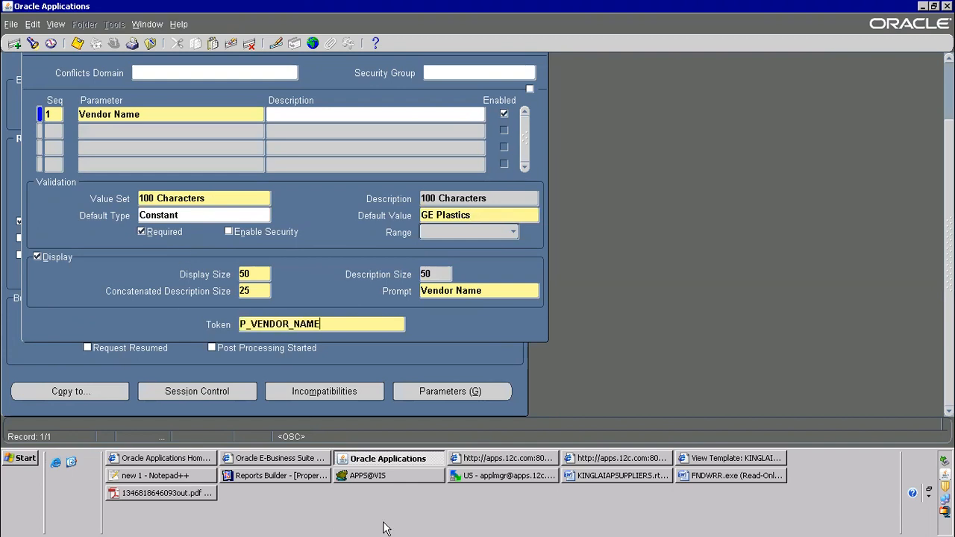
pyautogui.hotkey('ctrl', 's')
pyautogui.click(527, 244)
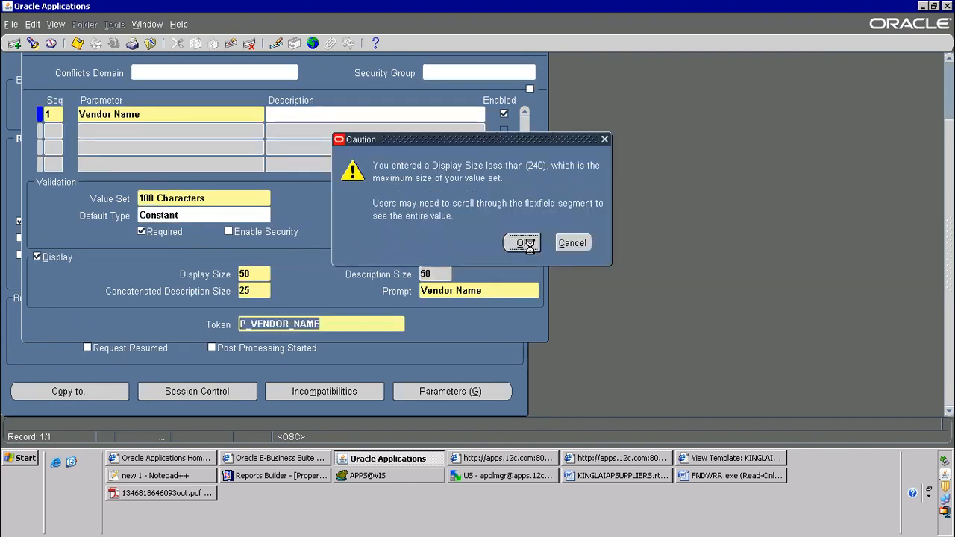
# Save the KINGLAIAPSUPPLIERS report in Reports Builder with its new parameter.
pyautogui.click(274, 476)
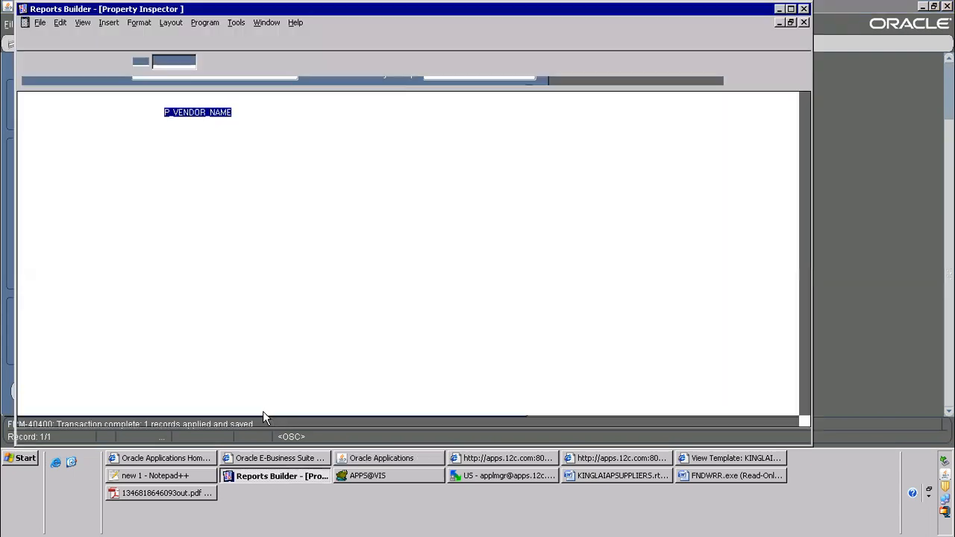
pyautogui.click(60, 40)
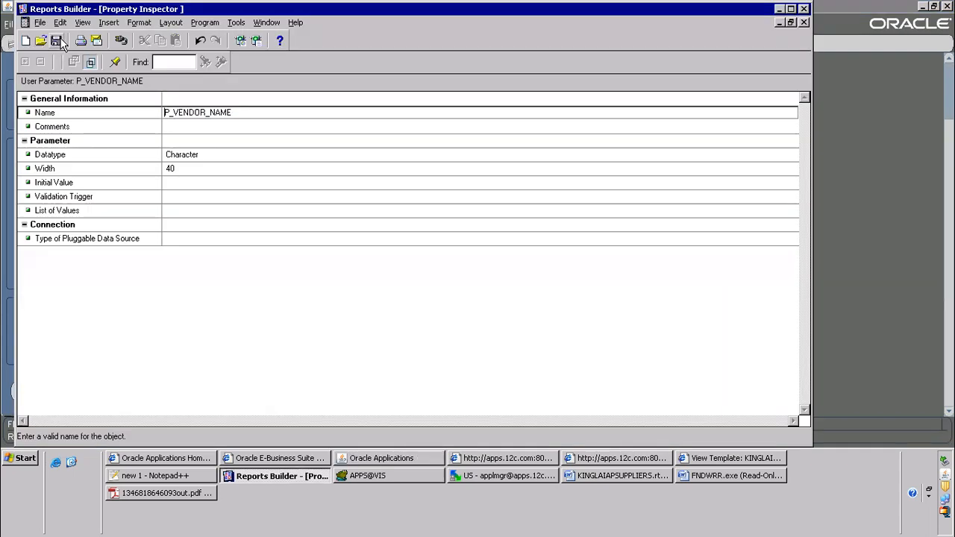
pyautogui.click(493, 476)
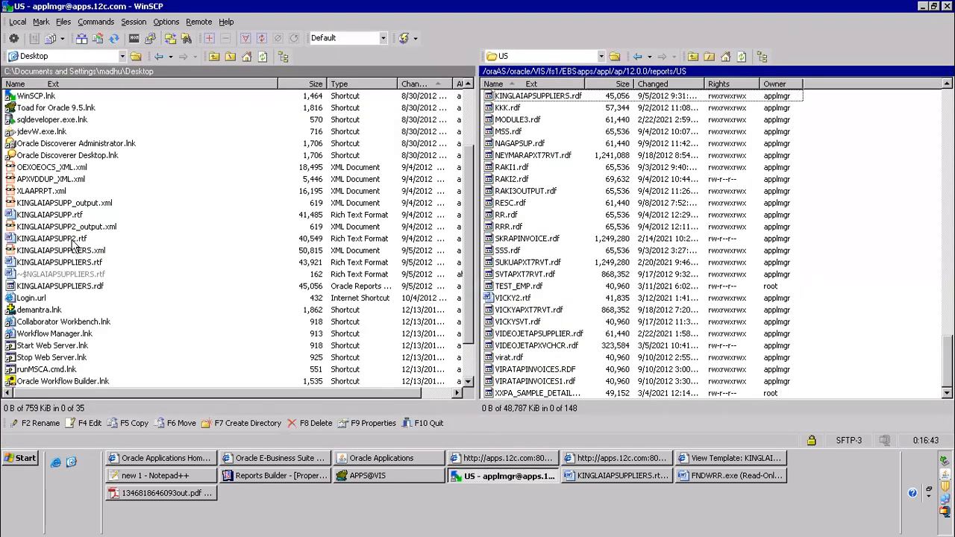
# Upload KINGLAIAPSUPPLIERS.rdf from the Desktop to ap/12.0.0/reports/US, overwriting the server copy.
pyautogui.click(261, 58)
pyautogui.press('Tab')
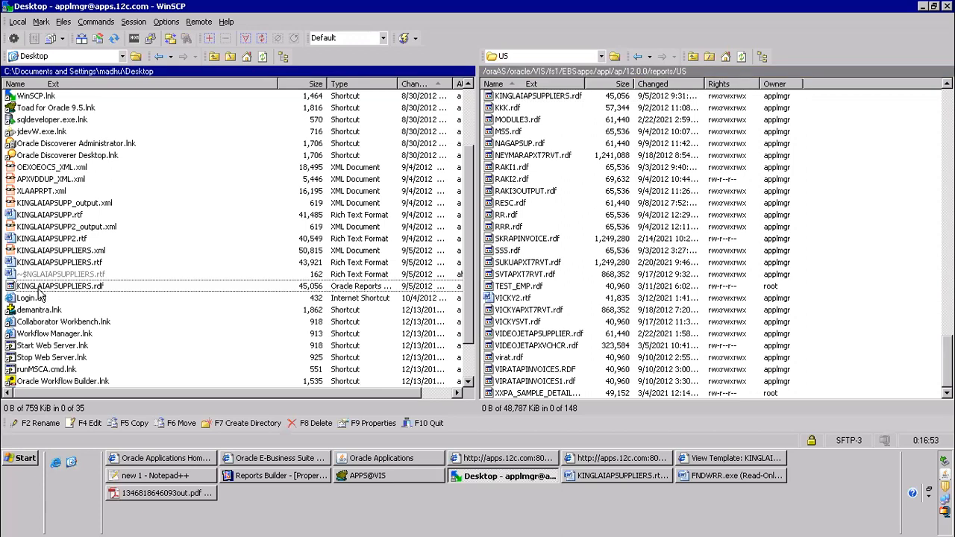
pyautogui.moveTo(39, 291); pyautogui.dragTo(784, 223)
pyautogui.click(499, 288)
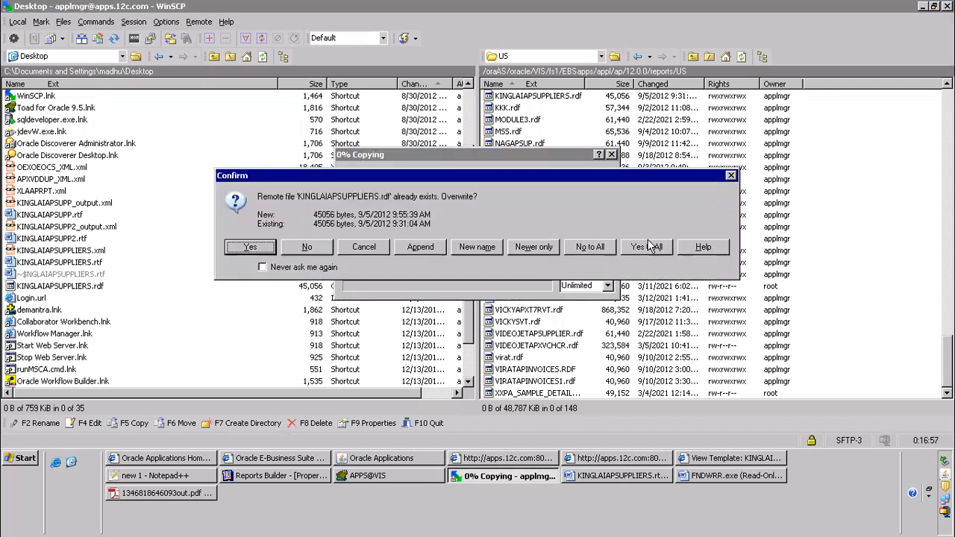
pyautogui.press('Return')
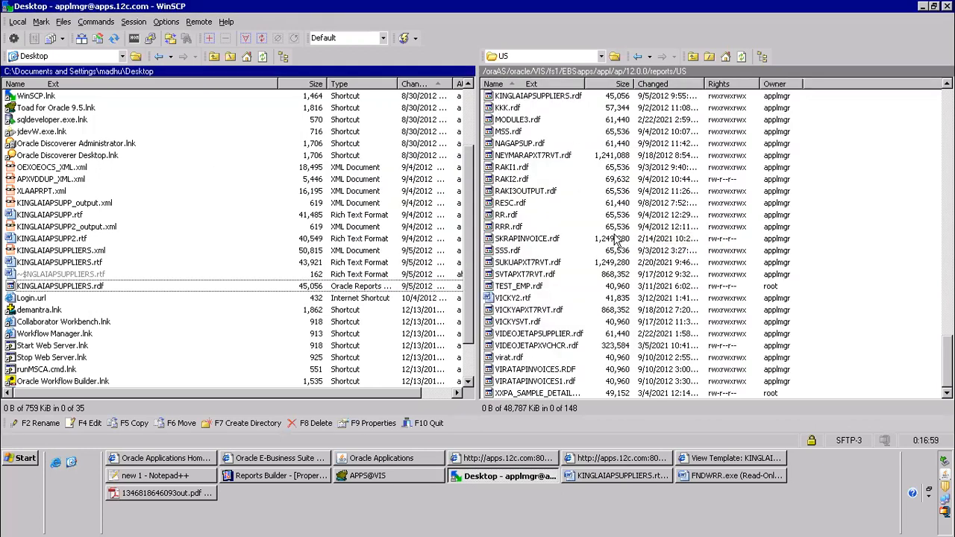
pyautogui.click(358, 464)
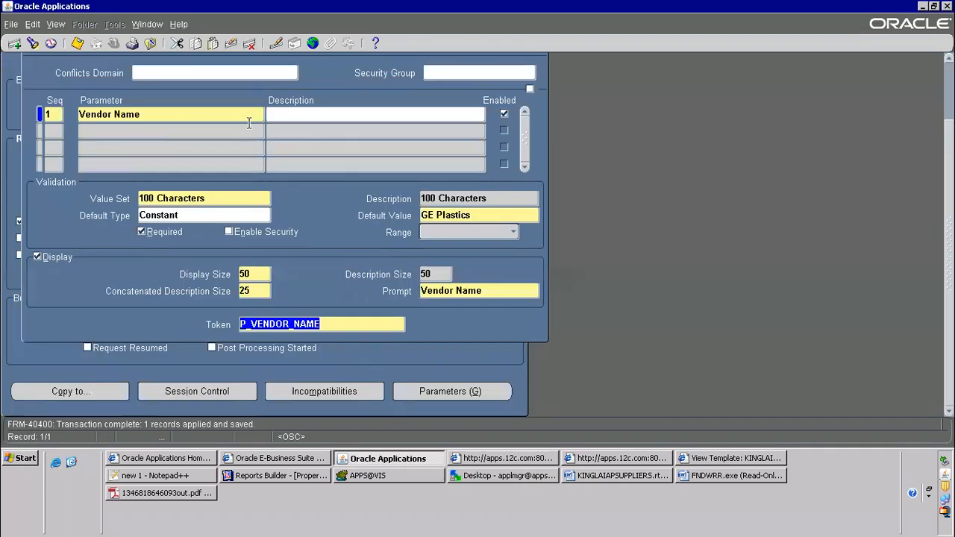
# Save the Vendor Name parameter and switch to the Payables, Vision Operations (USA) responsibility.
pyautogui.click(78, 45)
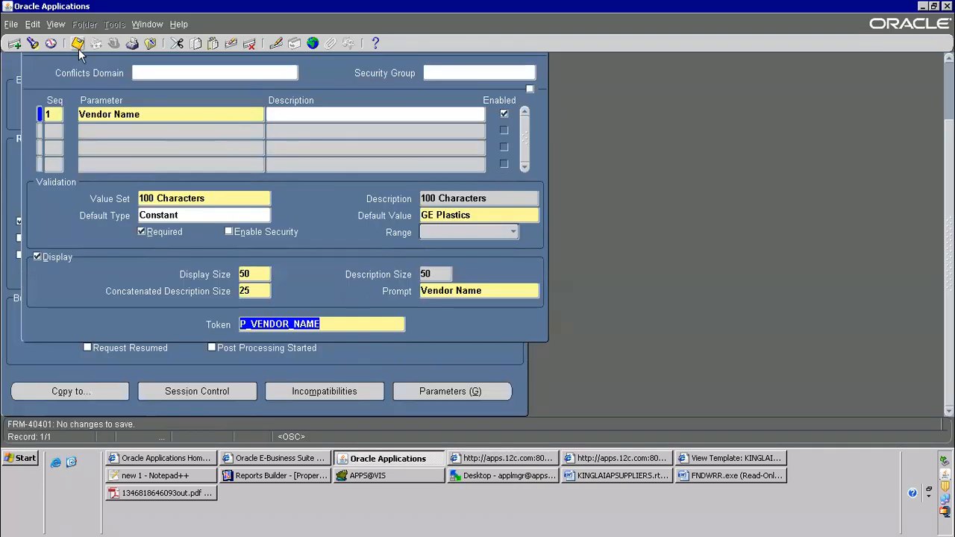
pyautogui.click(152, 43)
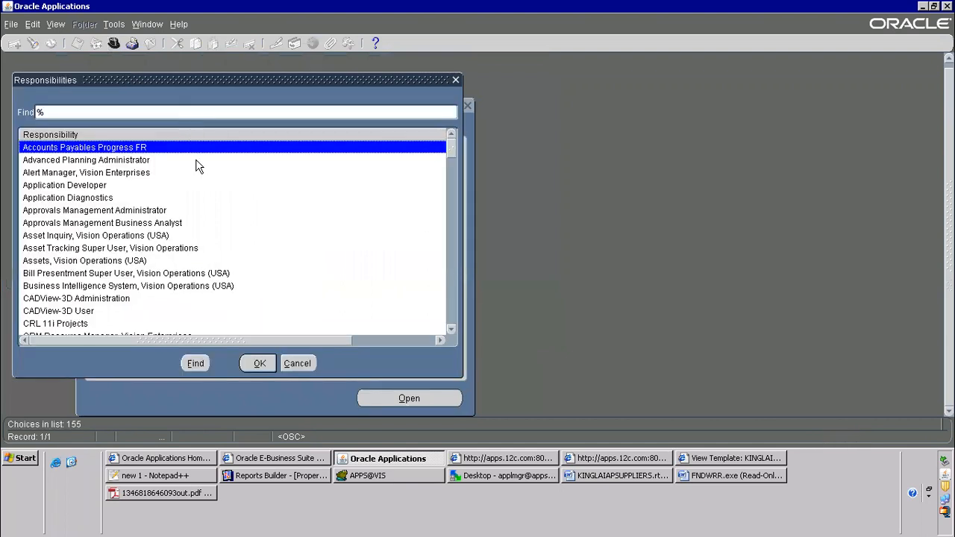
pyautogui.write('ay')
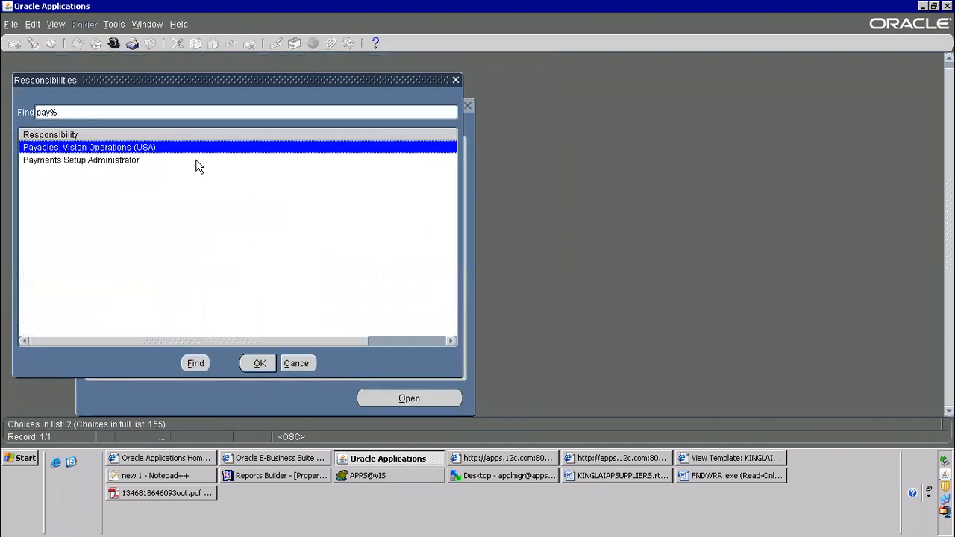
pyautogui.press('Return')
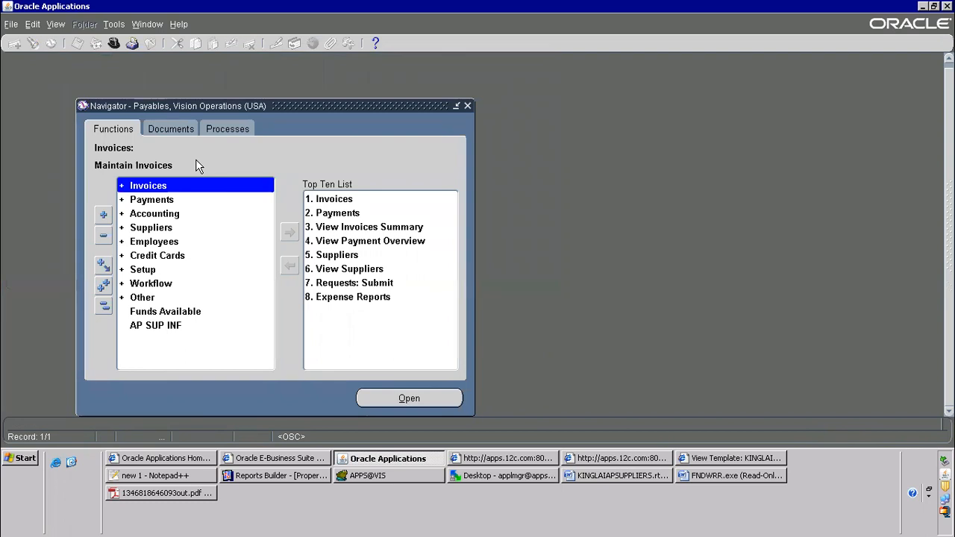
# Start a single new request and choose the KINGLAI R3 Supplier Report.
pyautogui.hotkey('alt', 'v')
pyautogui.press('r')
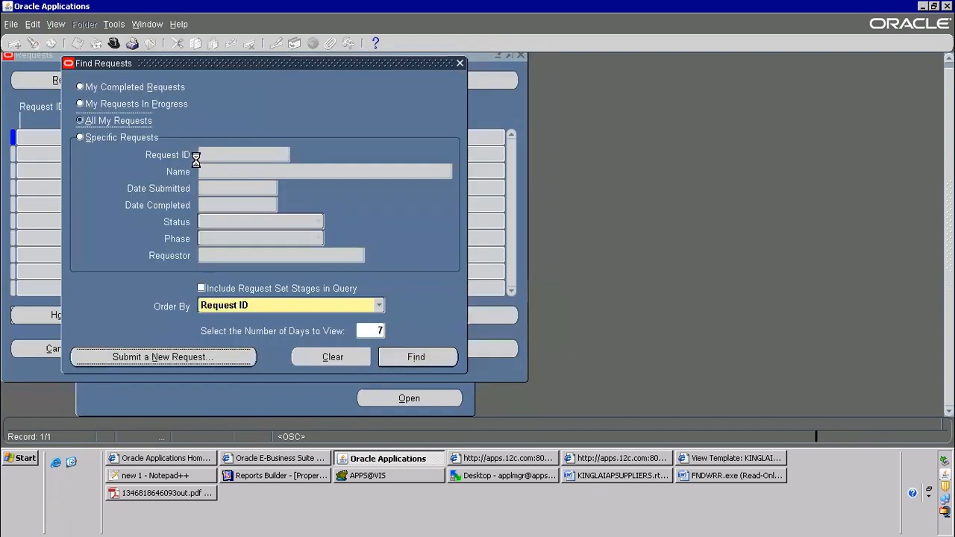
pyautogui.press('Return')
pyautogui.hotkey('ctrl', 'v')
pyautogui.hotkey('shift', 'Home')
pyautogui.press('BackSpace')
pyautogui.write('kin')
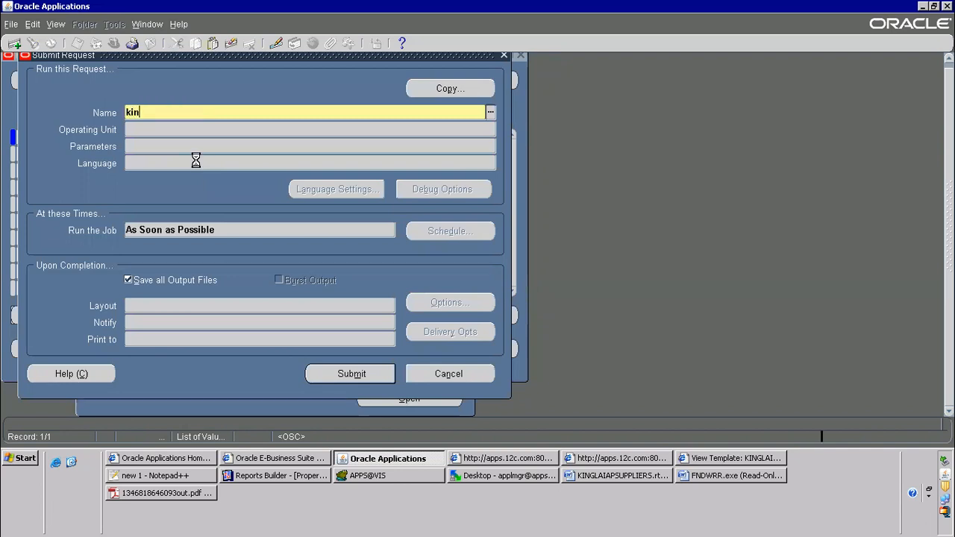
pyautogui.write('GLAI R%')
pyautogui.press('Tab')
pyautogui.press('Down')
pyautogui.press('Down')
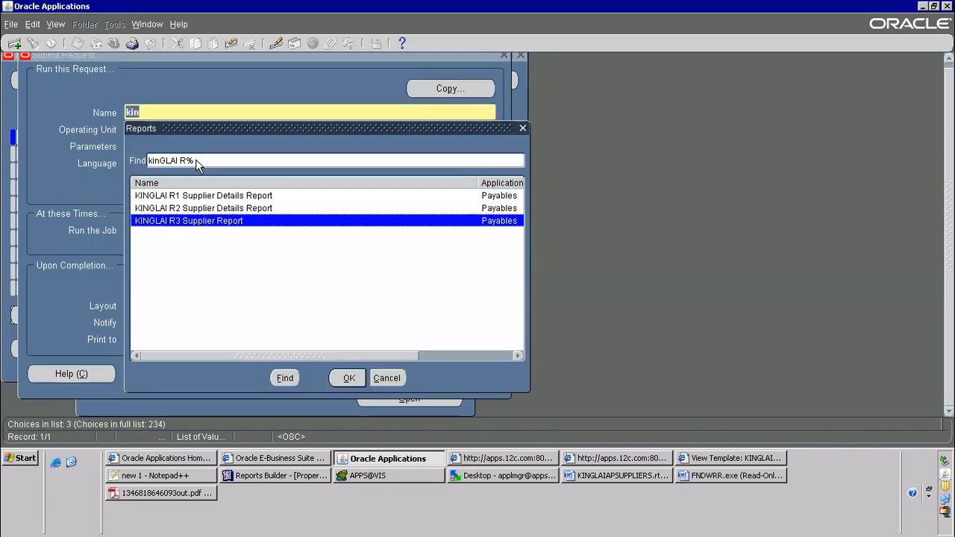
pyautogui.press('Return')
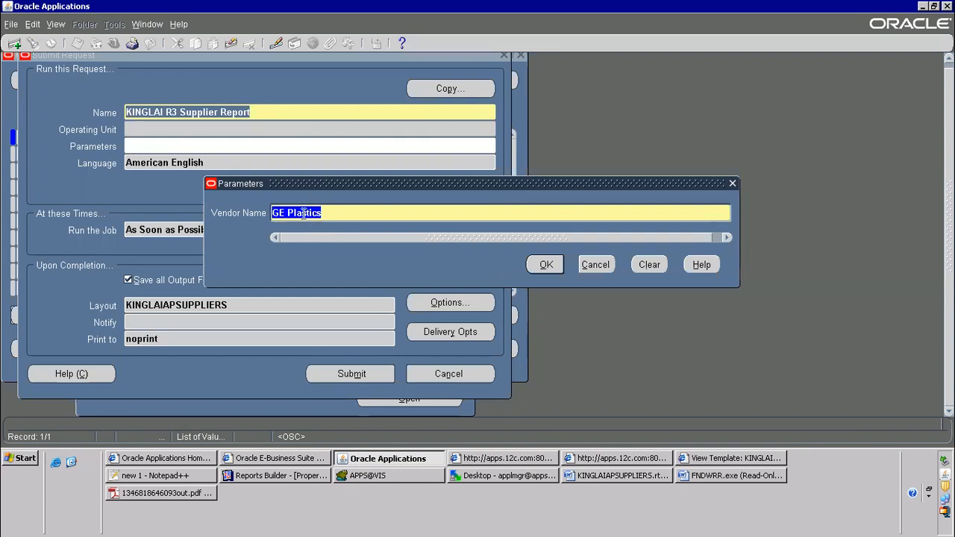
# Submit the report with Vendor Name GE Plastics, declining any further requests.
pyautogui.click(551, 265)
pyautogui.click(362, 377)
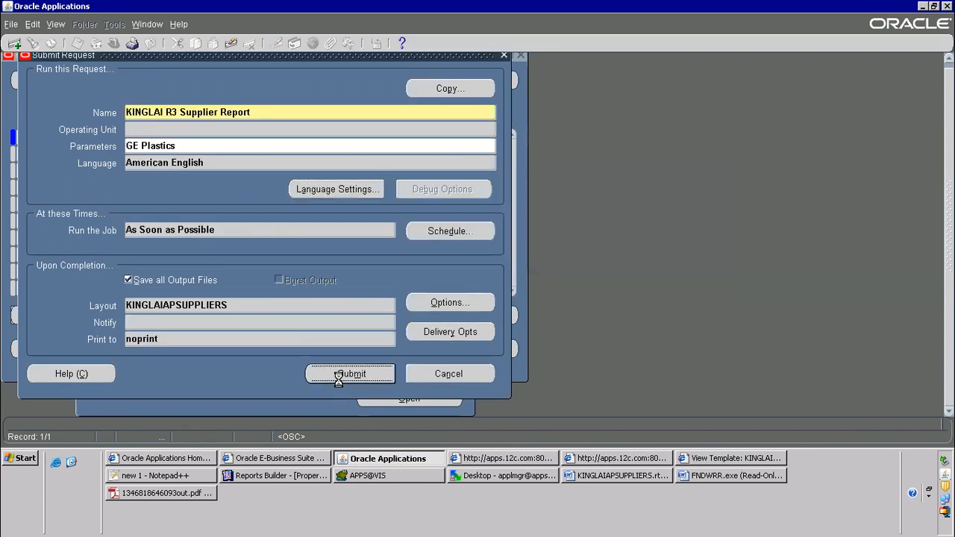
pyautogui.click(512, 270)
# List your requests and refresh until the supplier report request shows Completed.
pyautogui.click(426, 355)
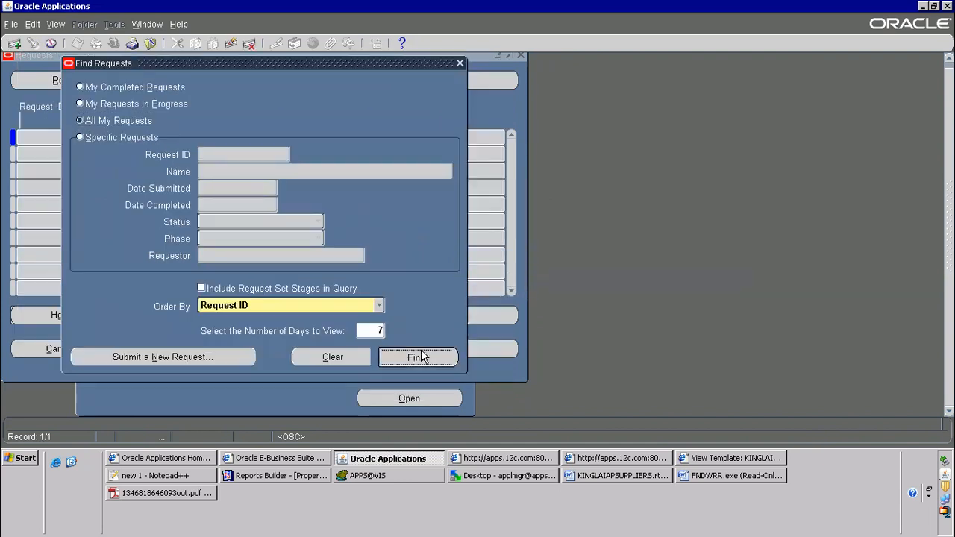
pyautogui.click(111, 78)
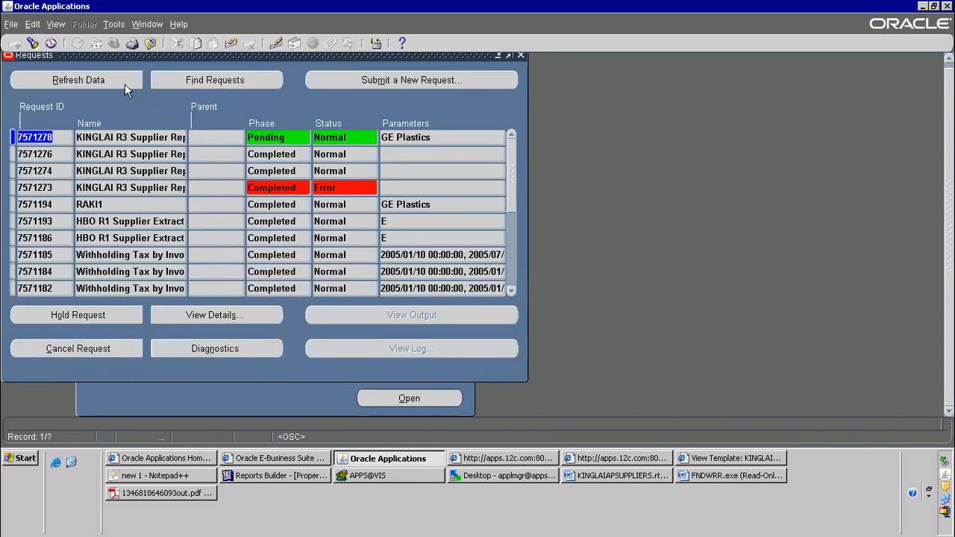
pyautogui.click(102, 85)
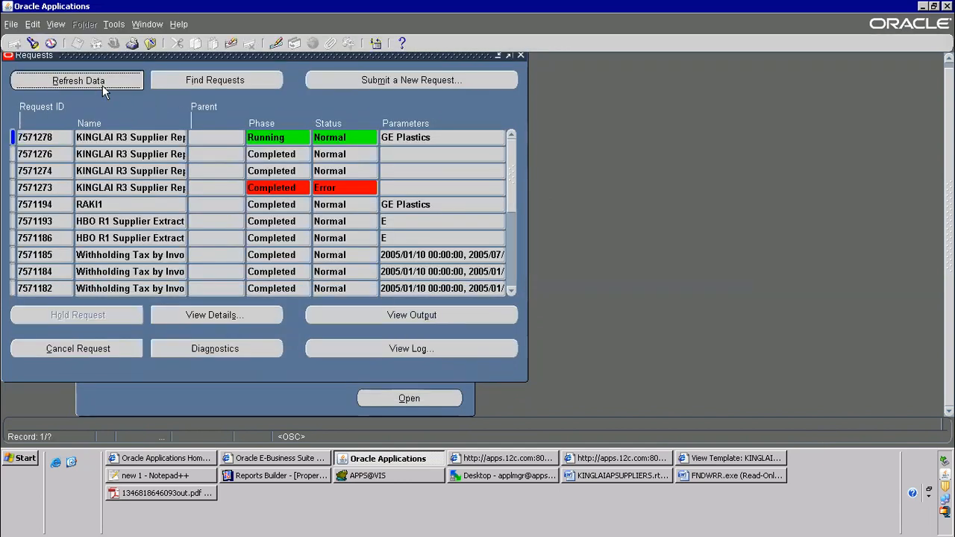
pyautogui.click(102, 83)
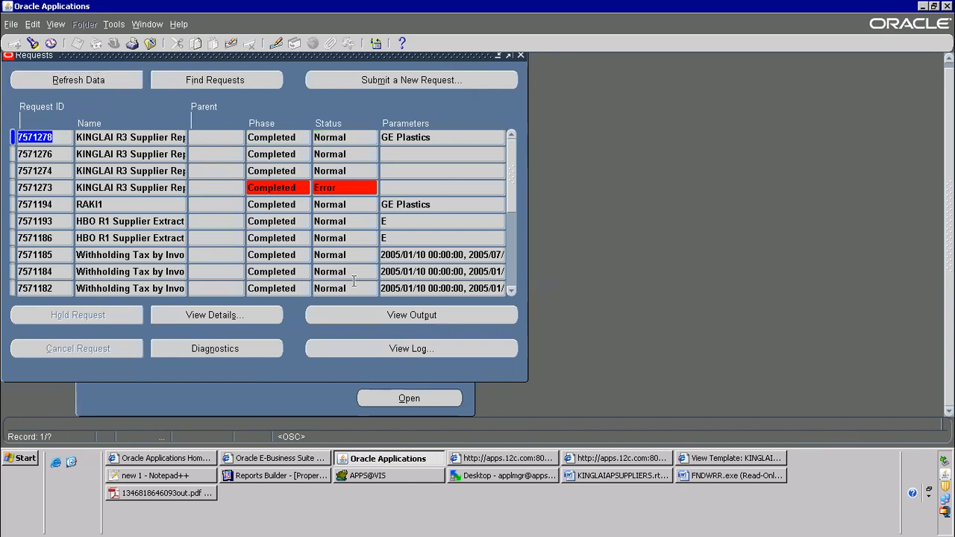
# Open the completed request's RTF output in Word and select the GE Plastics supplier table.
pyautogui.click(399, 315)
pyautogui.click(430, 319)
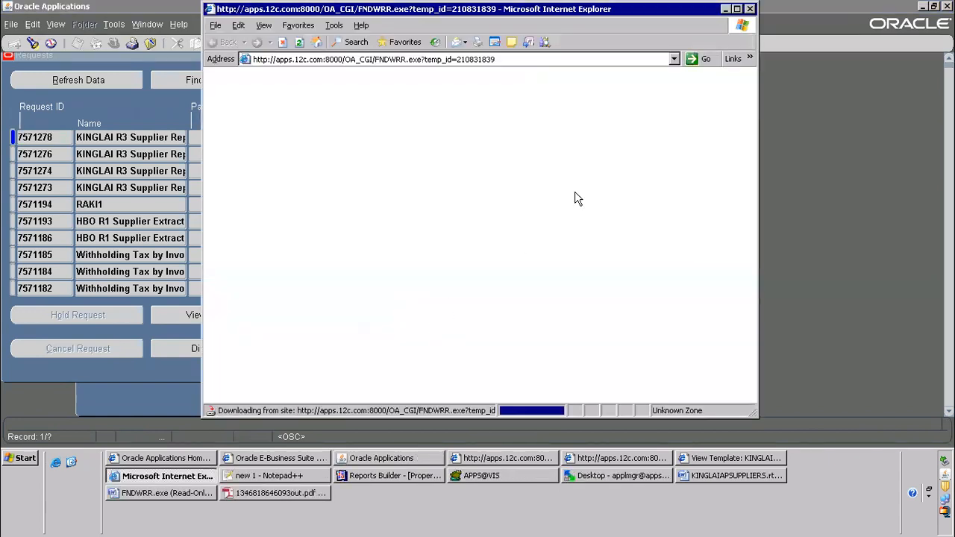
pyautogui.click(456, 234)
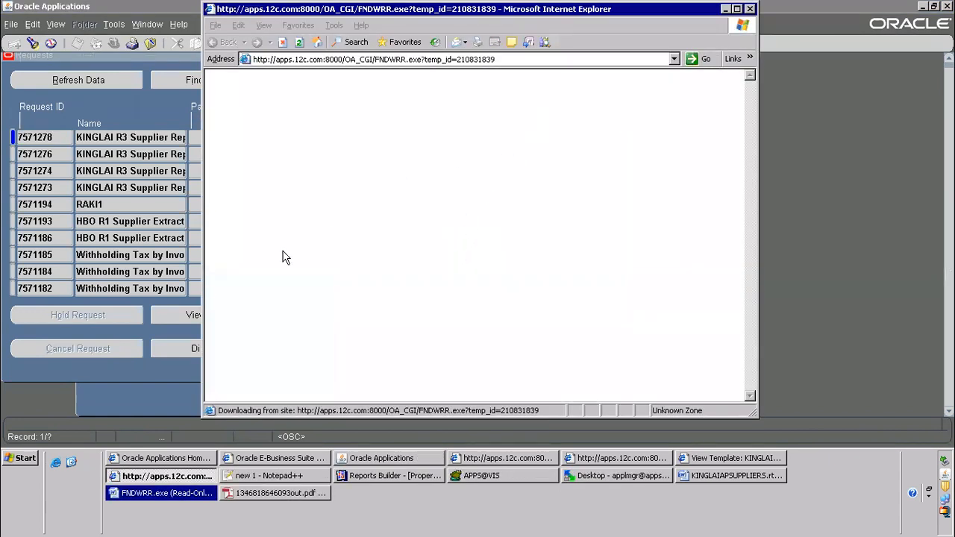
pyautogui.click(181, 495)
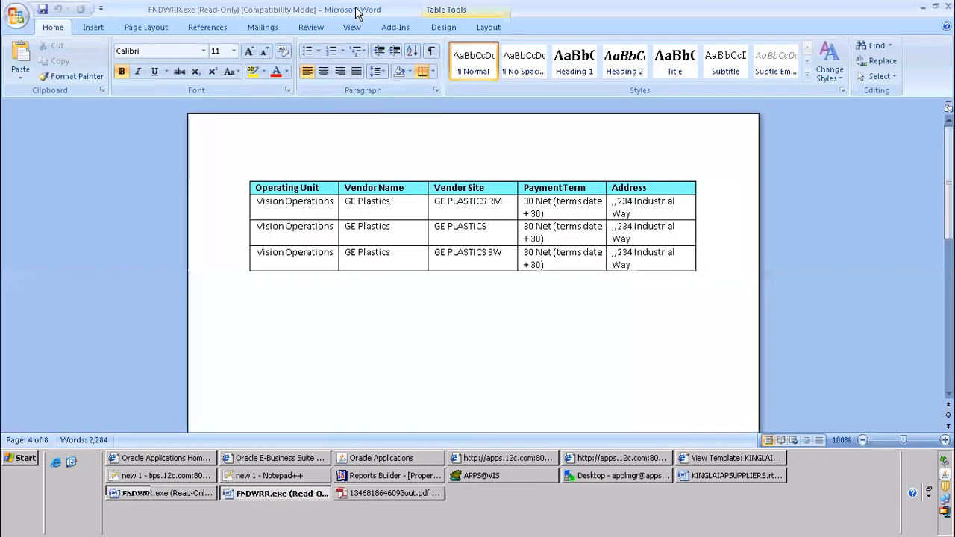
pyautogui.moveTo(321, 188); pyautogui.dragTo(725, 275)
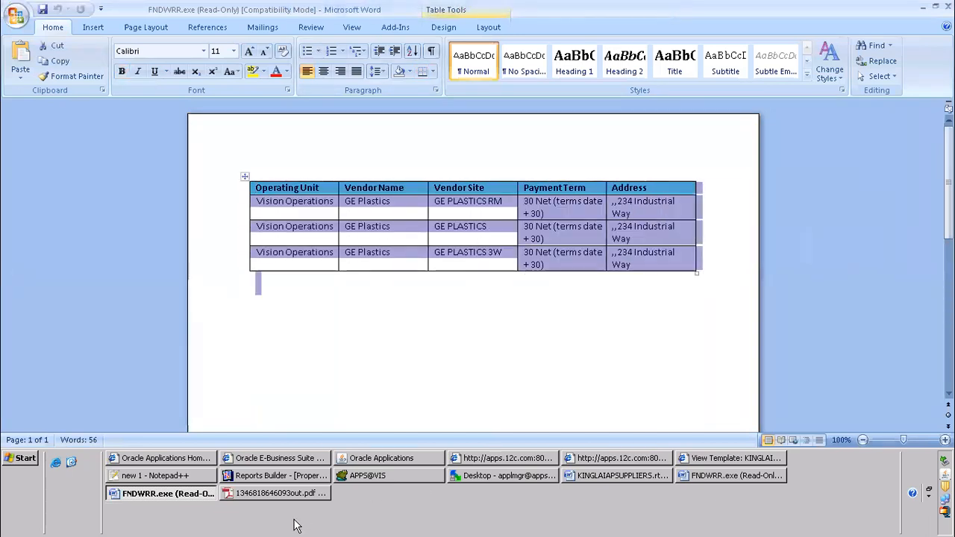
# Compare against the earlier unfiltered PDF output, then close it and return to Word.
pyautogui.click(279, 493)
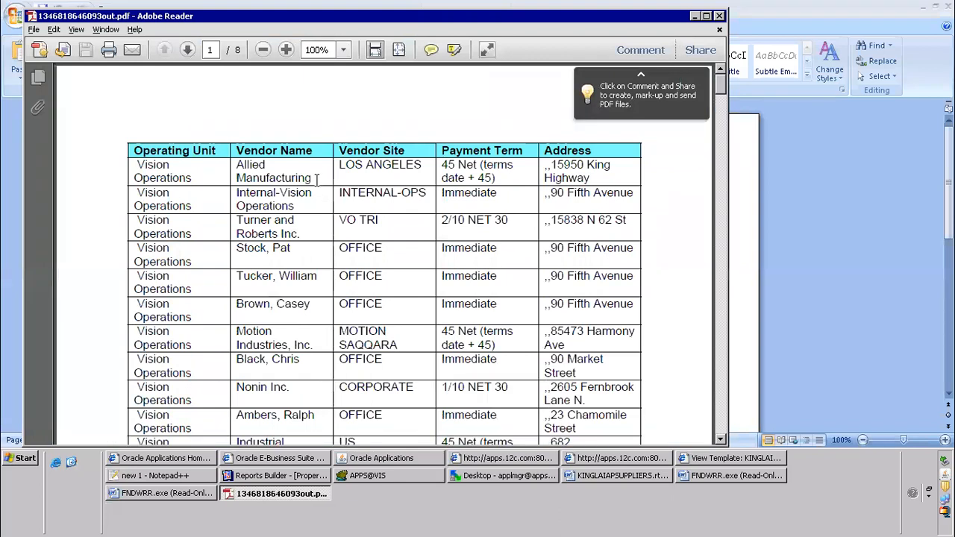
pyautogui.scroll(-1, 327, 212)
pyautogui.scroll(-20, 327, 213)
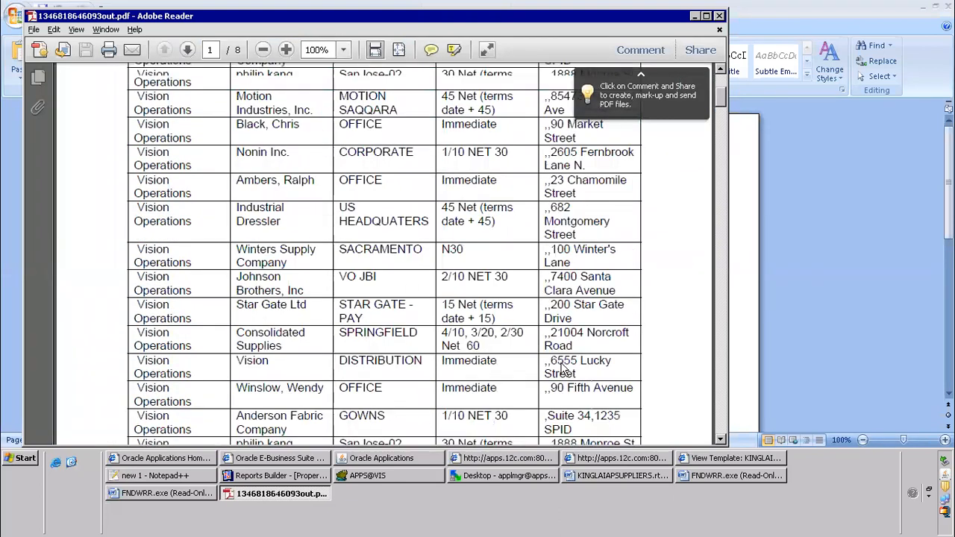
pyautogui.scroll(3, 796, 18)
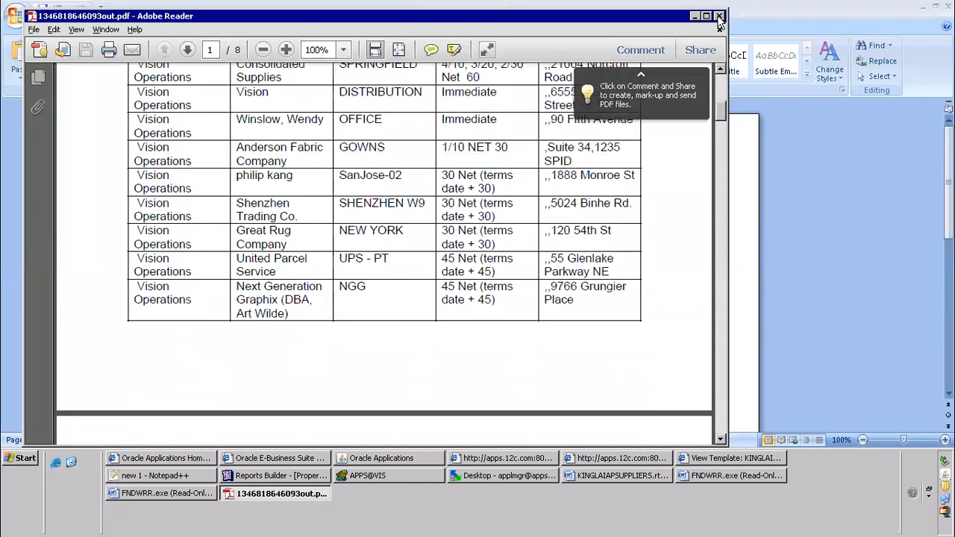
pyautogui.click(720, 16)
pyautogui.click(341, 284)
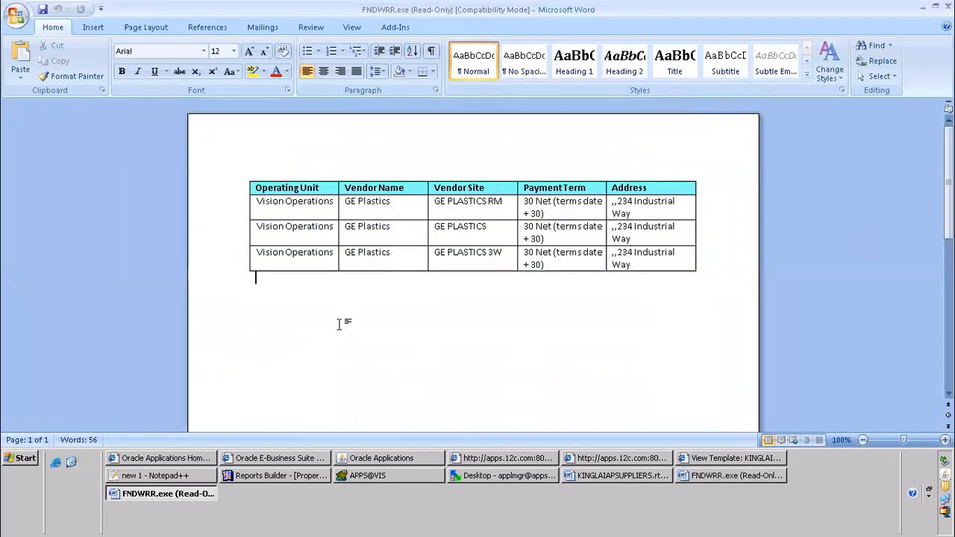
# Review the Notepad++ notes on the data template and the RDF report steps on lines 2–5.
pyautogui.click(160, 476)
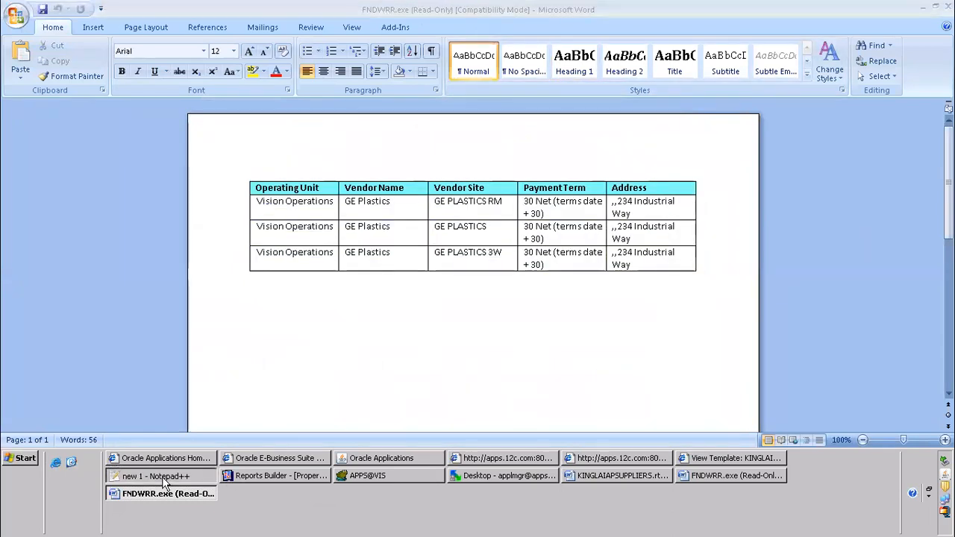
pyautogui.scroll(3, 159, 199)
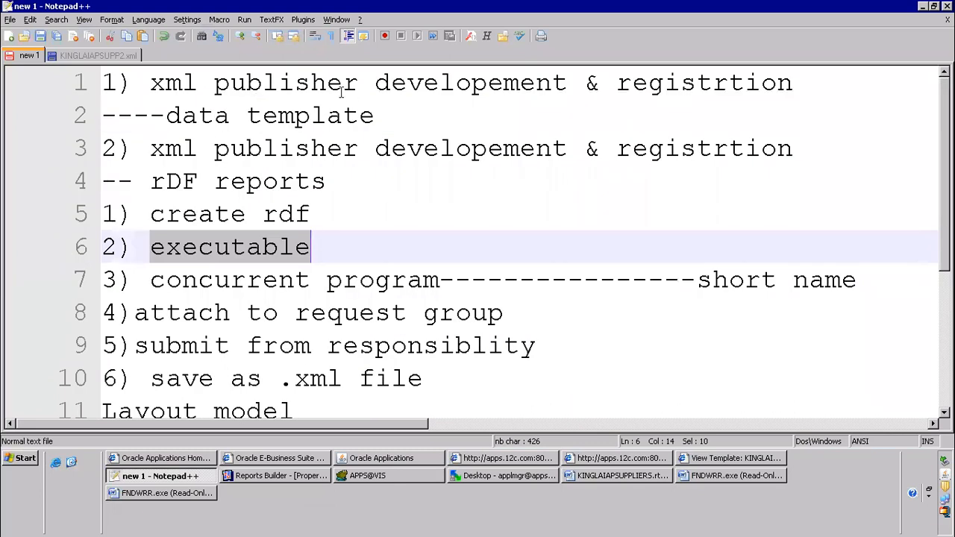
pyautogui.moveTo(163, 114); pyautogui.dragTo(311, 116)
pyautogui.moveTo(578, 149); pyautogui.dragTo(783, 217)
pyautogui.scroll(-3, 486, 278)
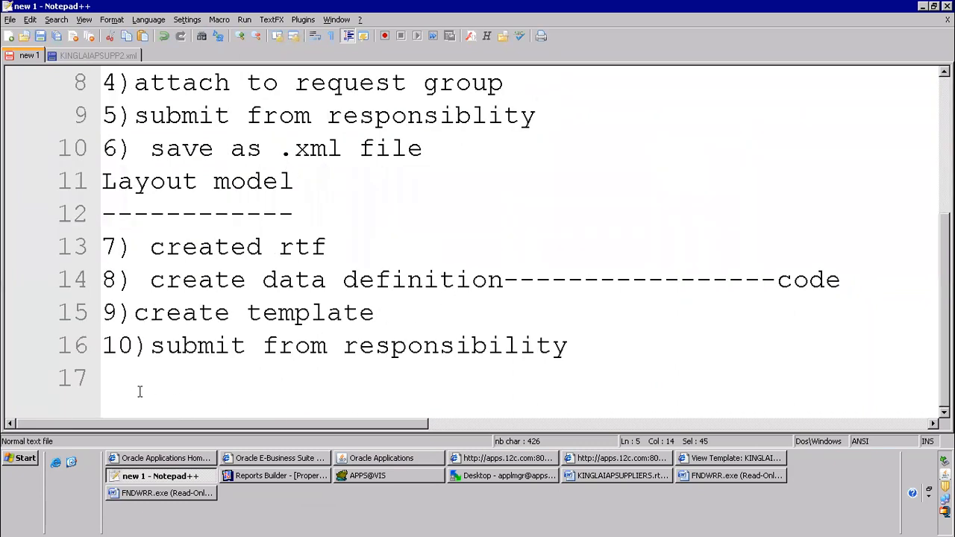
# Type '3) plsql based' on line 17, then trim it back to just '3)'.
pyautogui.click(221, 374)
pyautogui.write('3')
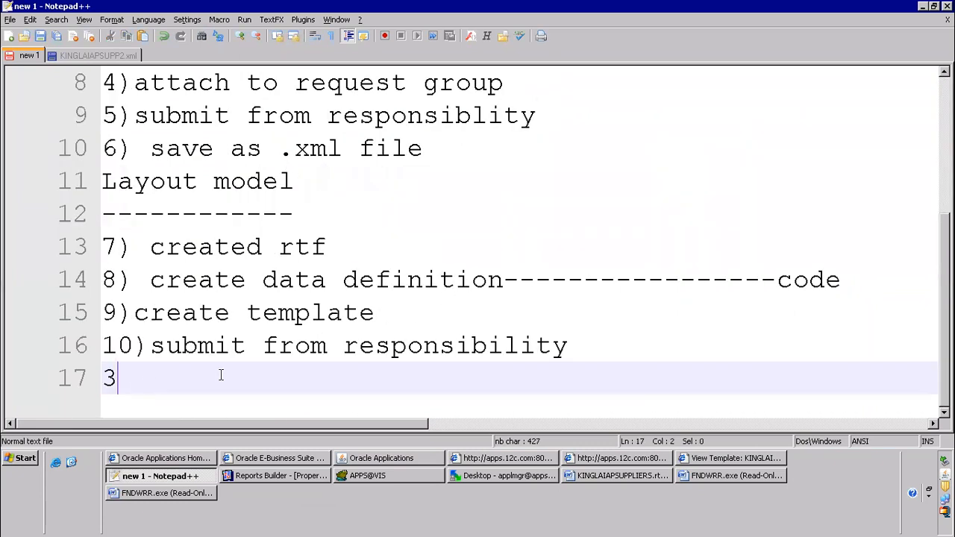
pyautogui.write(') plsql ')
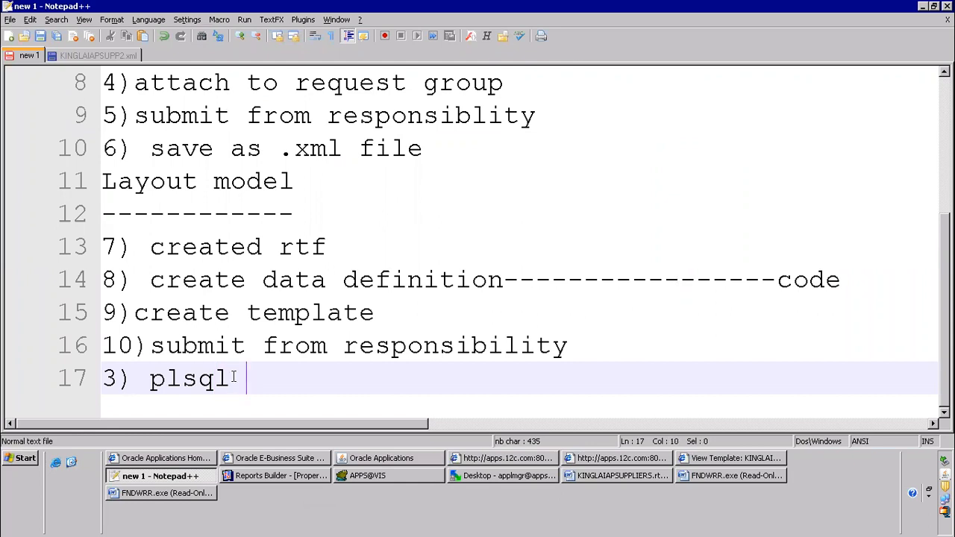
pyautogui.write('based')
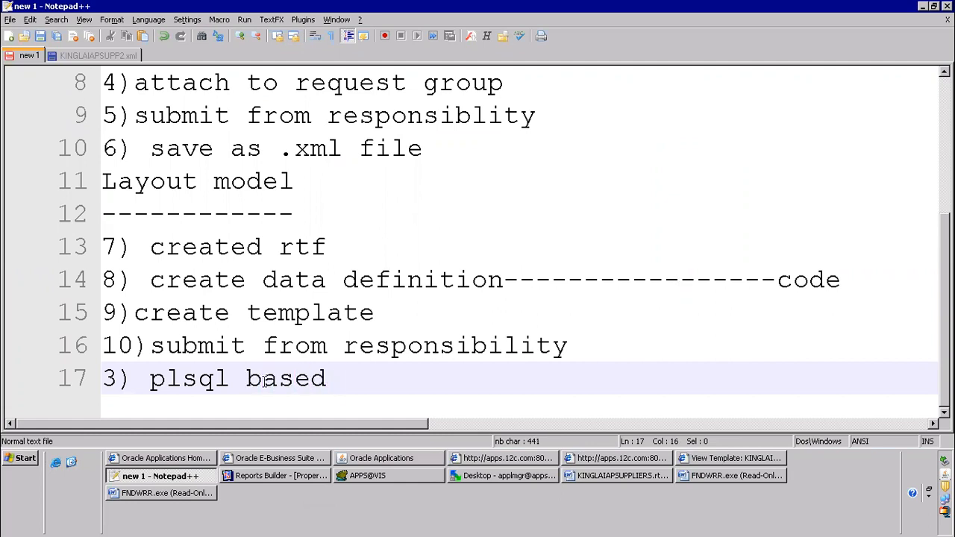
pyautogui.press('Left')
pyautogui.press('Left')
pyautogui.press('Left')
pyautogui.press('Left')
pyautogui.press('Left')
pyautogui.press('Left')
pyautogui.press('Left')
pyautogui.press('Left')
pyautogui.press('Left')
pyautogui.click(329, 370)
pyautogui.press('Return')
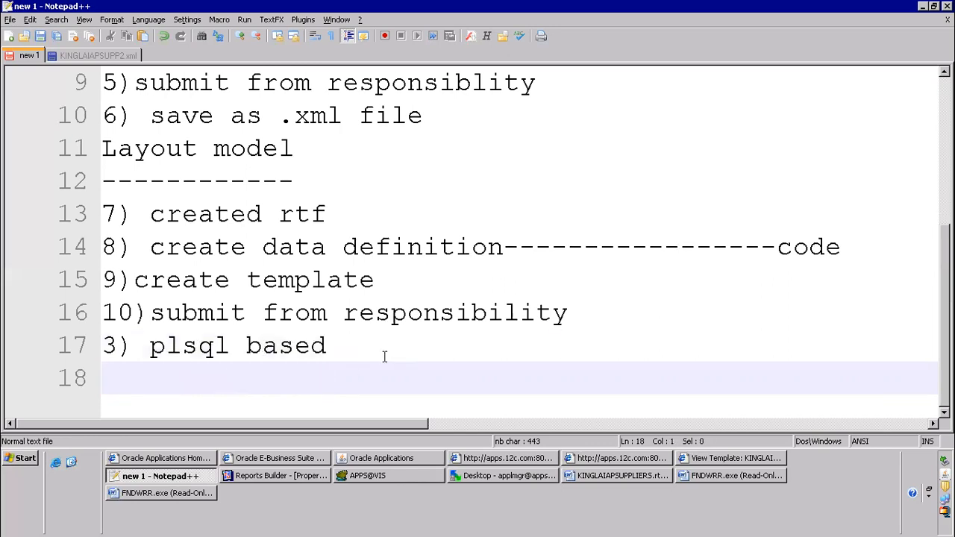
pyautogui.press('Up')
pyautogui.press('Up')
pyautogui.click(385, 357)
pyautogui.press('BackSpace')
pyautogui.press('BackSpace')
pyautogui.press('BackSpace')
pyautogui.press('BackSpace')
pyautogui.press('BackSpace')
pyautogui.press('BackSpace')
pyautogui.press('BackSpace')
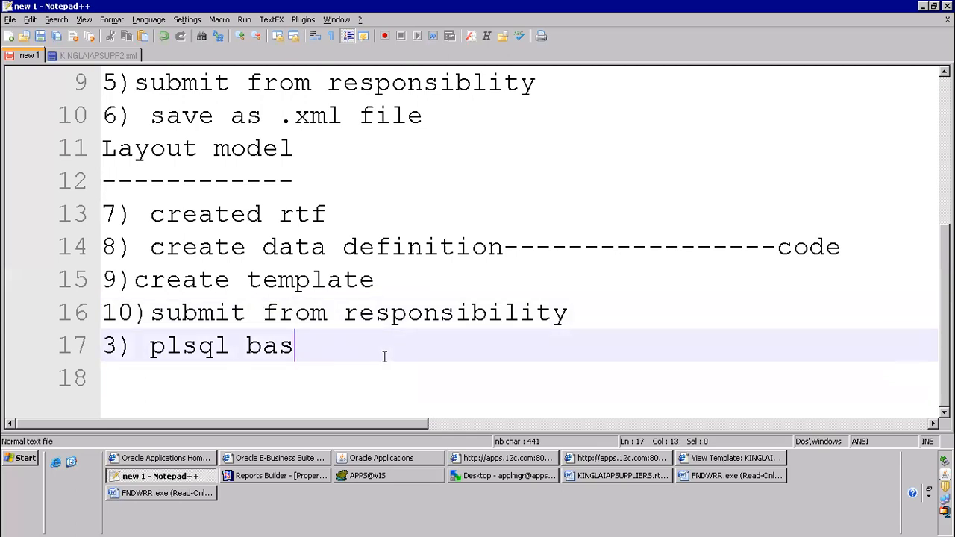
pyautogui.press('BackSpace')
pyautogui.press('BackSpace')
pyautogui.press('BackSpace')
pyautogui.press('BackSpace')
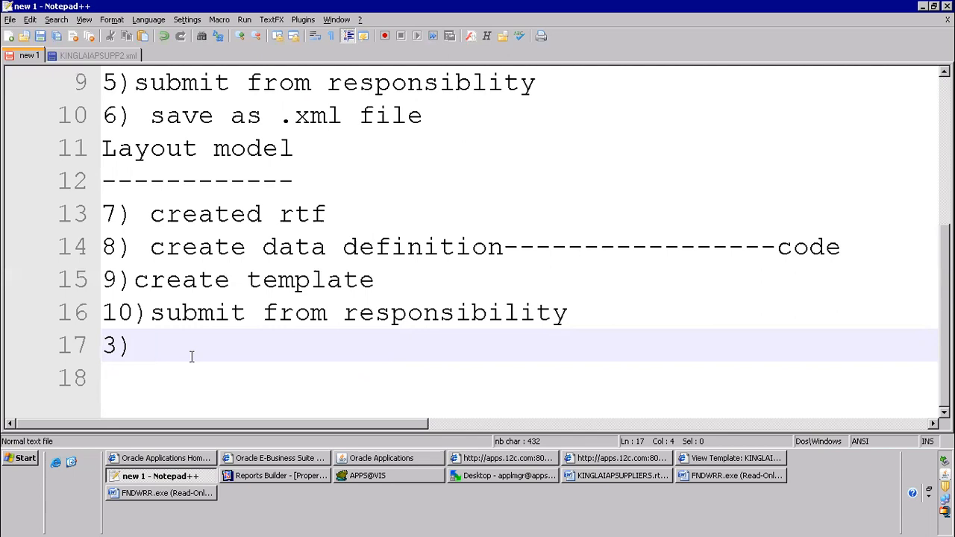
# Complete note item 3) as 'output post processor --OPP' and bring up the RTF template in Word.
pyautogui.write('output ')
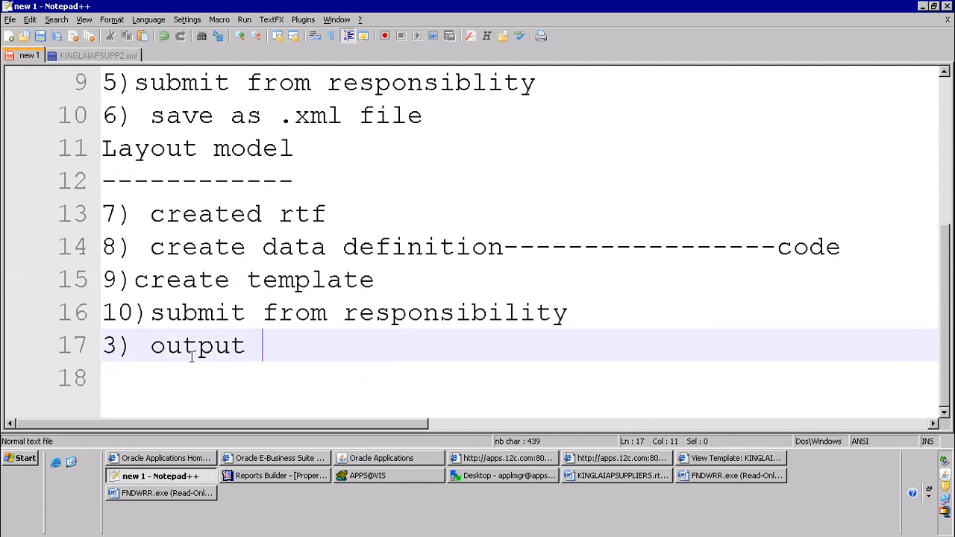
pyautogui.write('post processor')
pyautogui.press('Return')
pyautogui.press('Return')
pyautogui.press('Return')
pyautogui.press('Return')
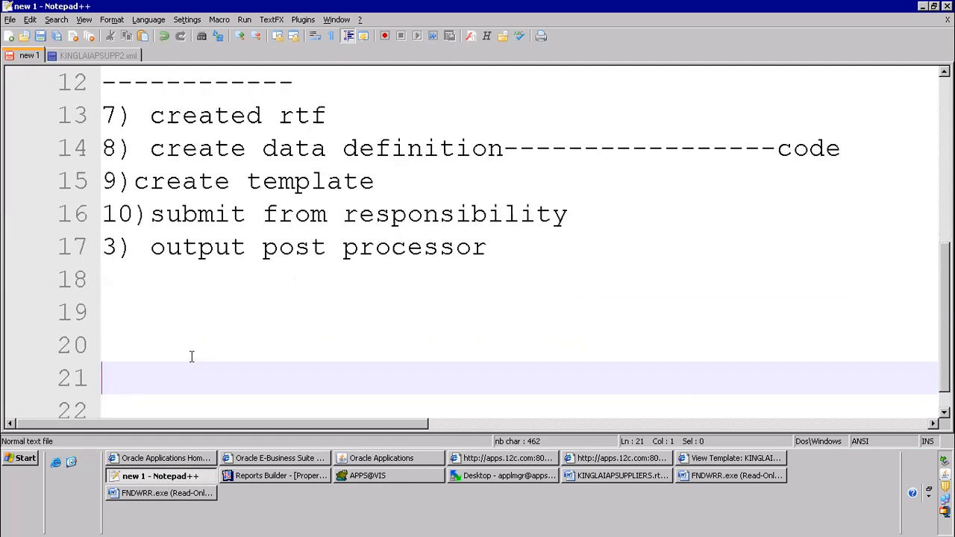
pyautogui.press('Return')
pyautogui.press('Return')
pyautogui.press('Return')
pyautogui.press('Return')
pyautogui.press('Return')
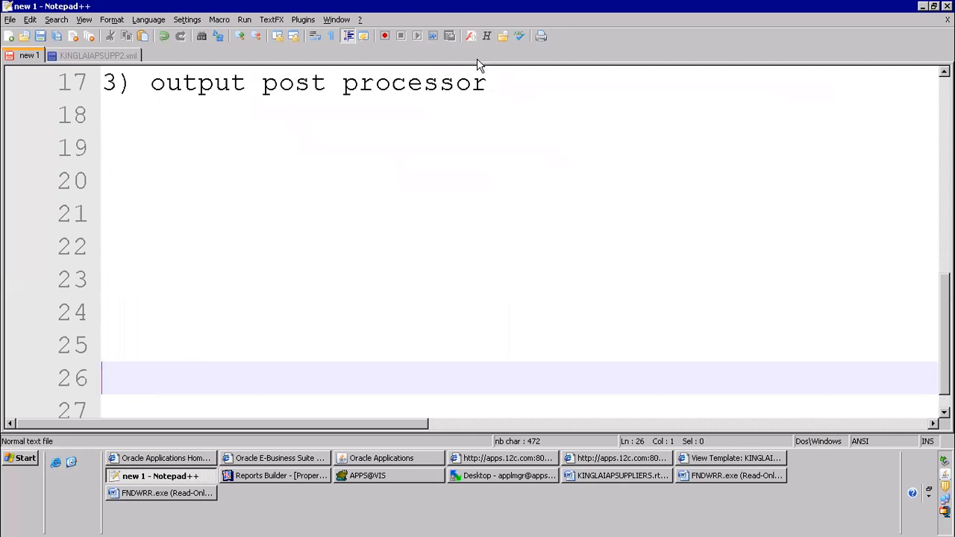
pyautogui.click(498, 82)
pyautogui.write('--OPP')
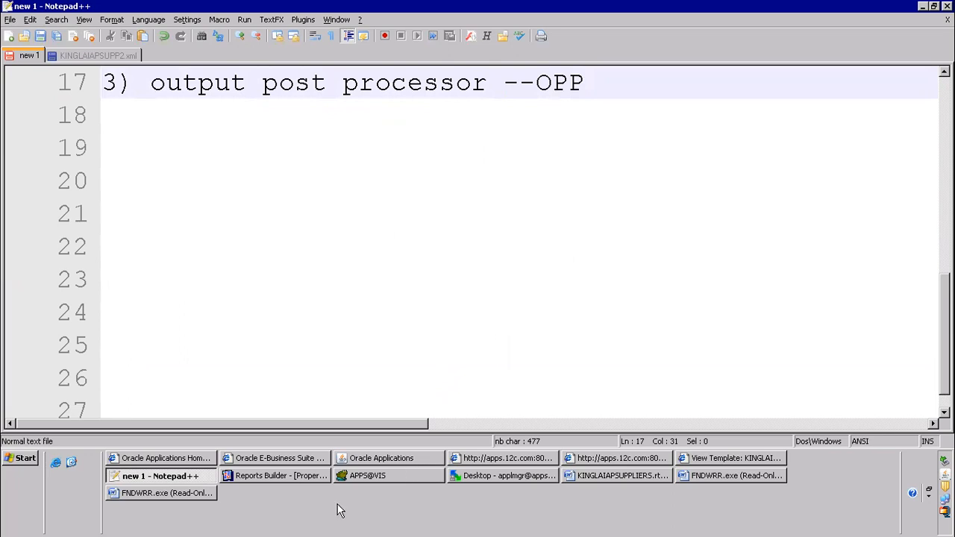
pyautogui.click(654, 473)
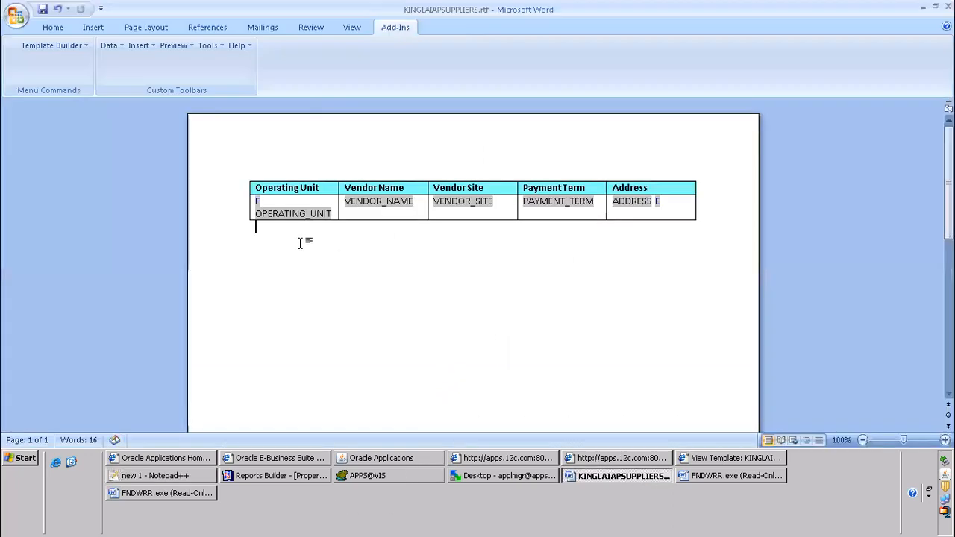
# Edit the for-each tag in the Operating Unit field's help text and save KINGLAIAPSUPPLIERS.rtf.
pyautogui.click(258, 201)
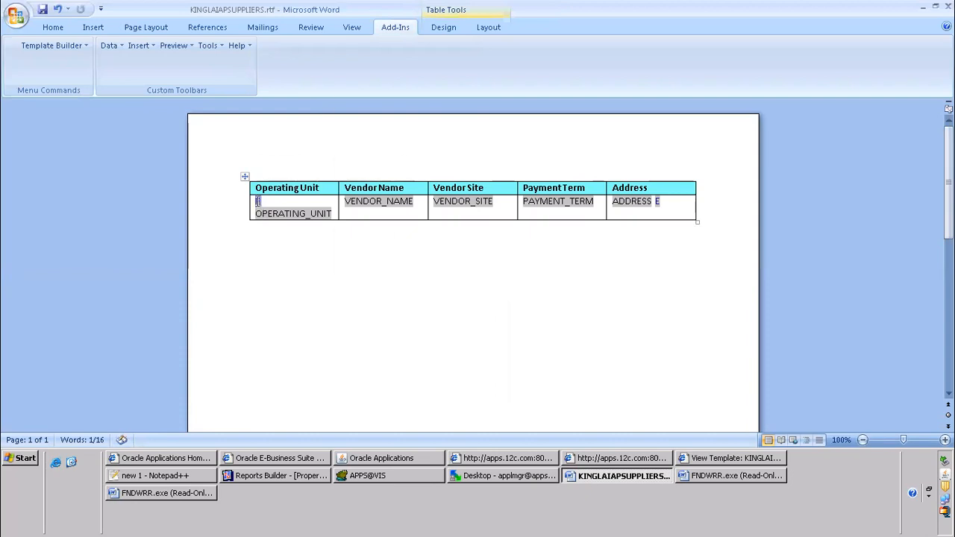
pyautogui.doubleClick(258, 202)
pyautogui.click(373, 323)
pyautogui.click(415, 227)
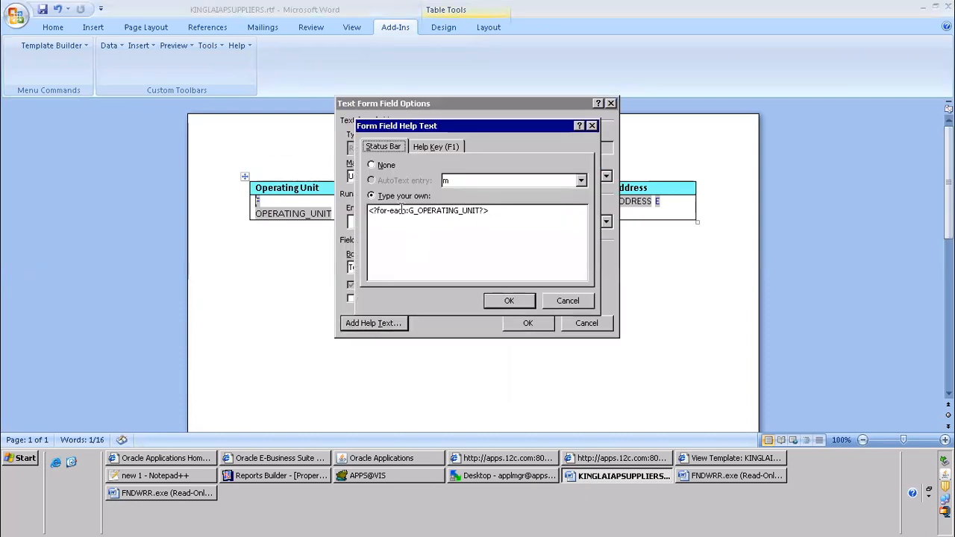
pyautogui.press('BackSpace')
pyautogui.press('BackSpace')
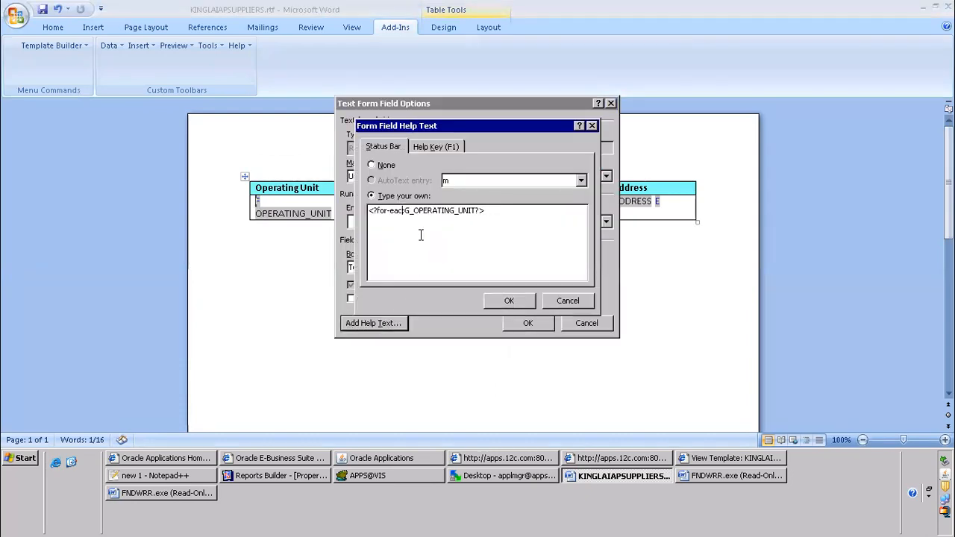
pyautogui.keyDown('shift'); pyautogui.click(512, 210); pyautogui.keyUp('shift')
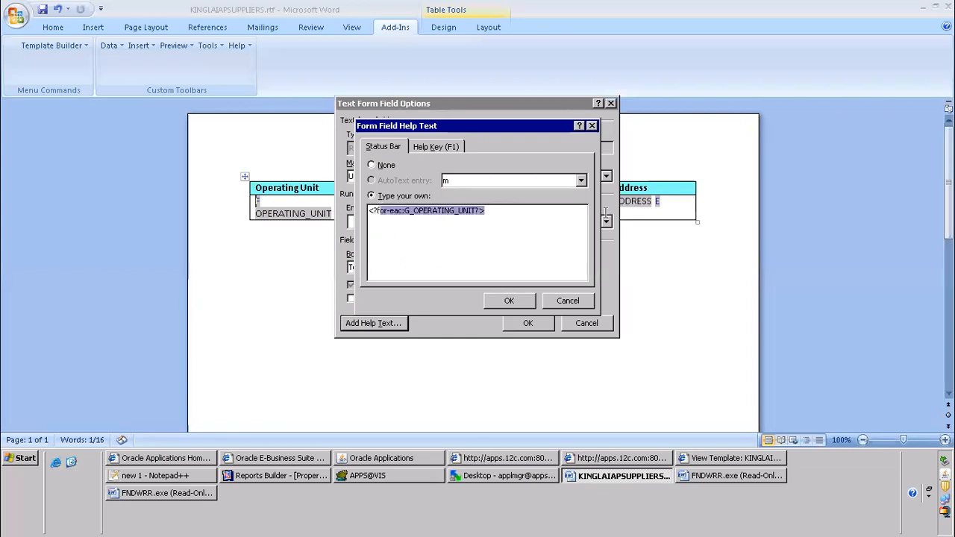
pyautogui.click(508, 301)
pyautogui.click(527, 323)
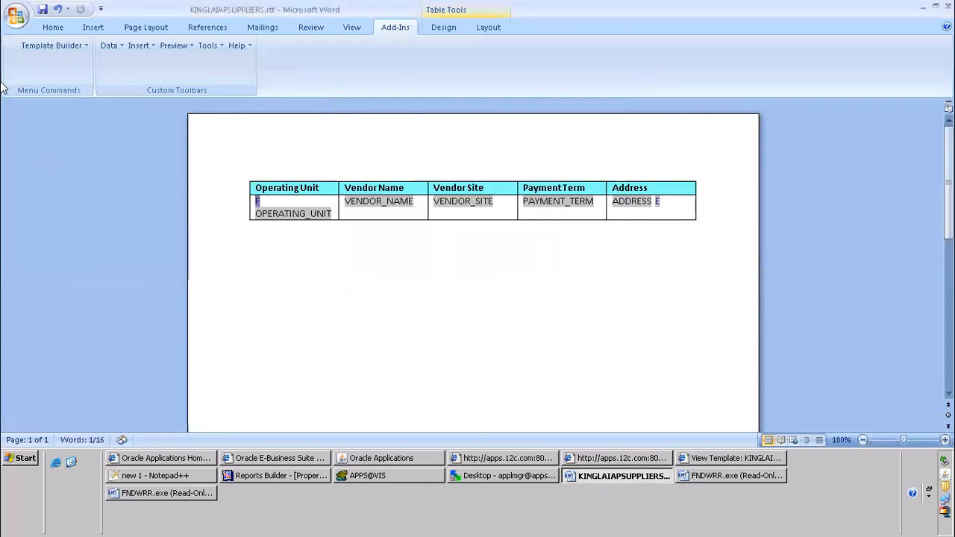
pyautogui.click(43, 15)
pyautogui.click(731, 462)
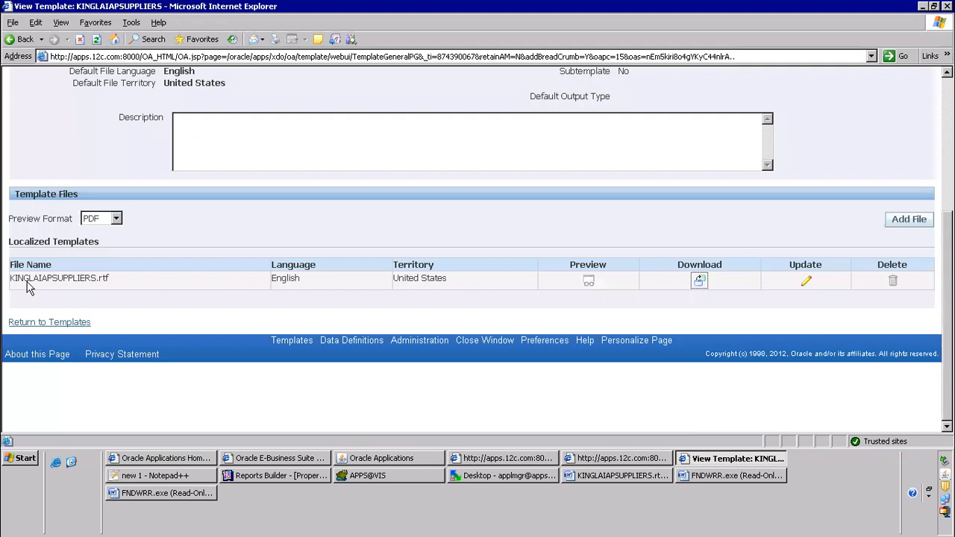
# Replace the KINGLAIAPSUPPLIERS template file with the updated RTF from the Desktop and apply it.
pyautogui.click(70, 275)
pyautogui.doubleClick(70, 275)
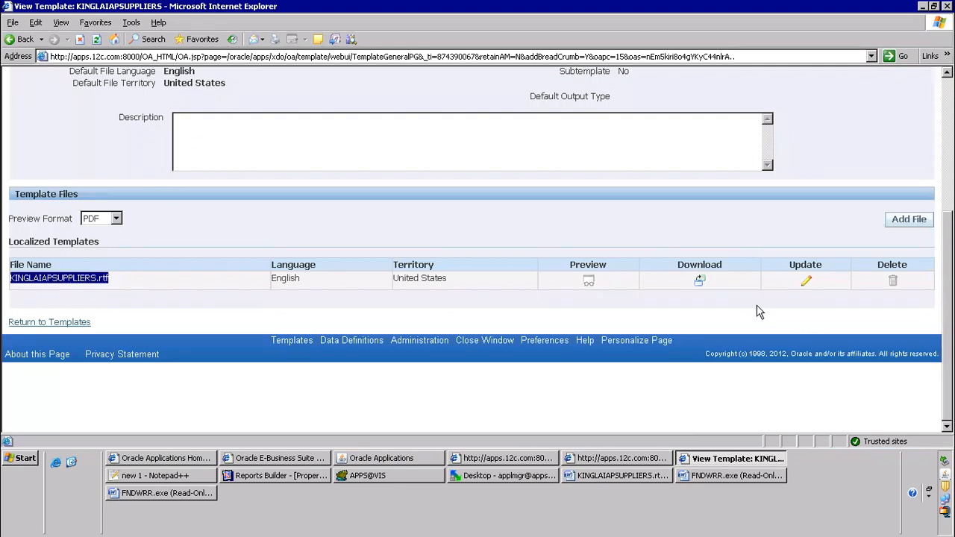
pyautogui.click(803, 284)
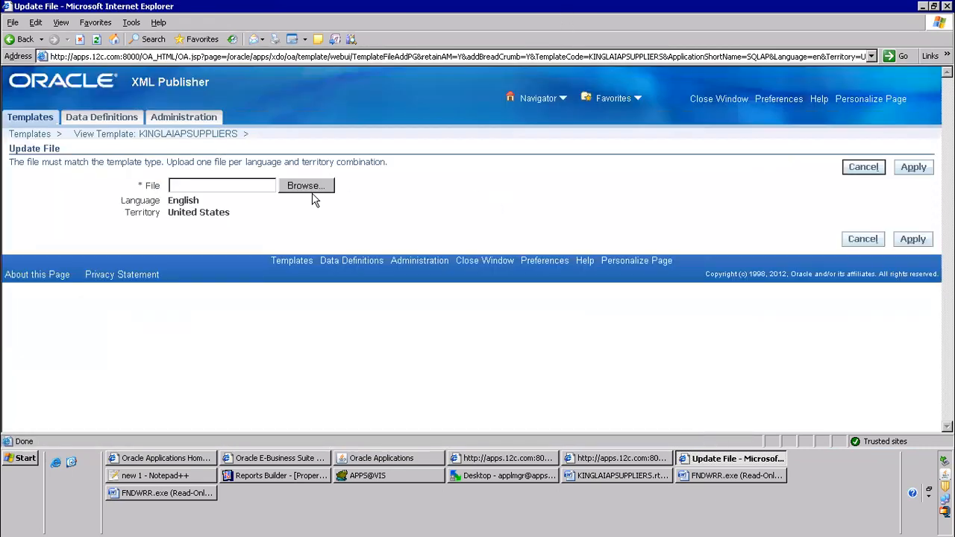
pyautogui.click(314, 187)
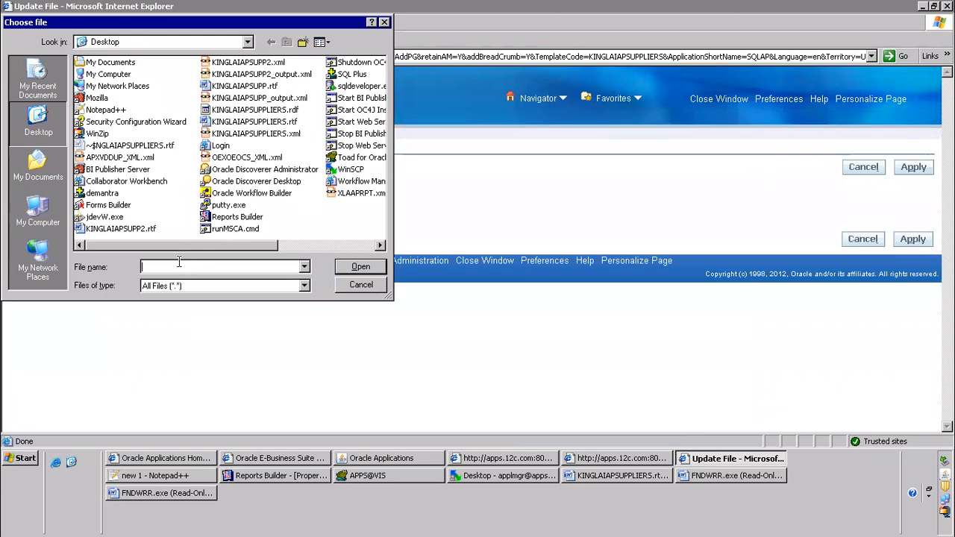
pyautogui.write('king')
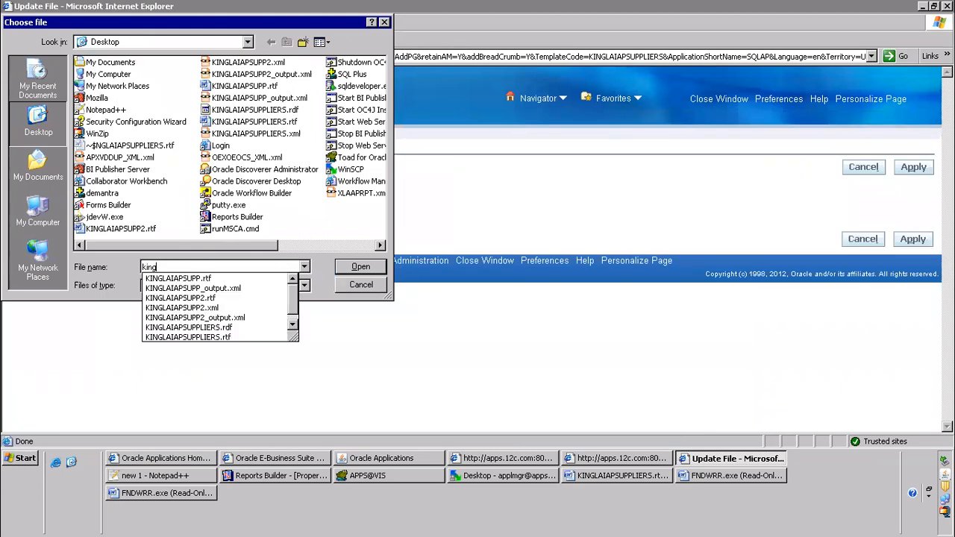
pyautogui.press('Down')
pyautogui.press('Down')
pyautogui.press('Down')
pyautogui.press('Down')
pyautogui.press('Down')
pyautogui.press('Down')
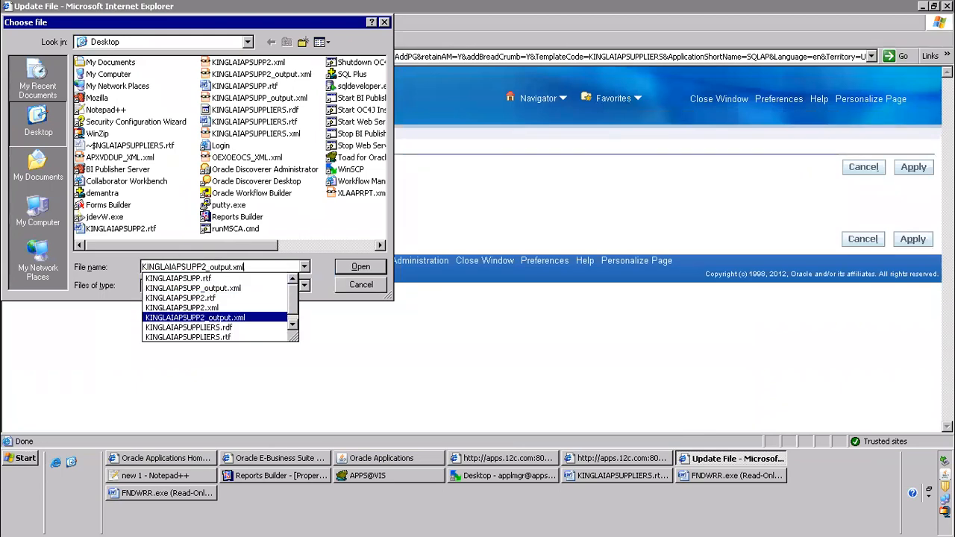
pyautogui.press('Down')
pyautogui.press('Return')
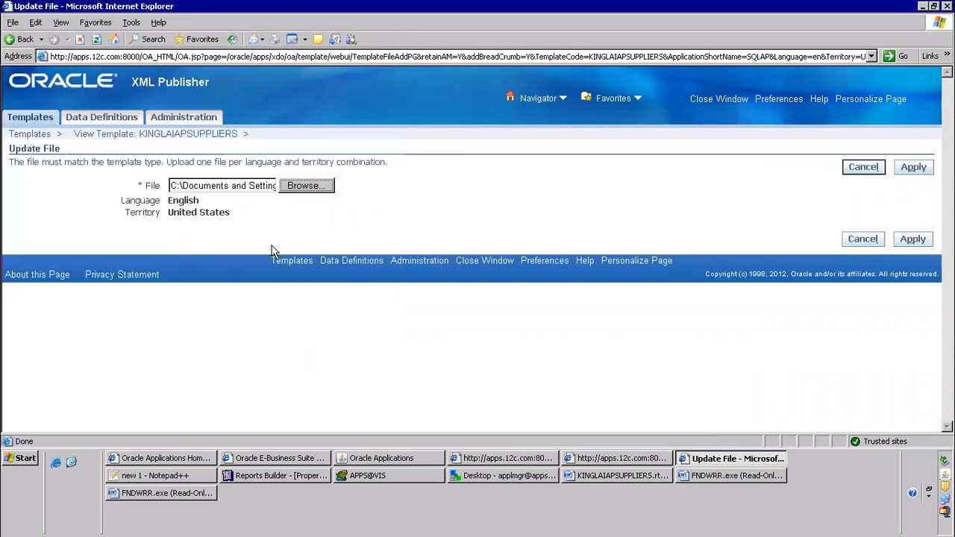
pyautogui.click(911, 168)
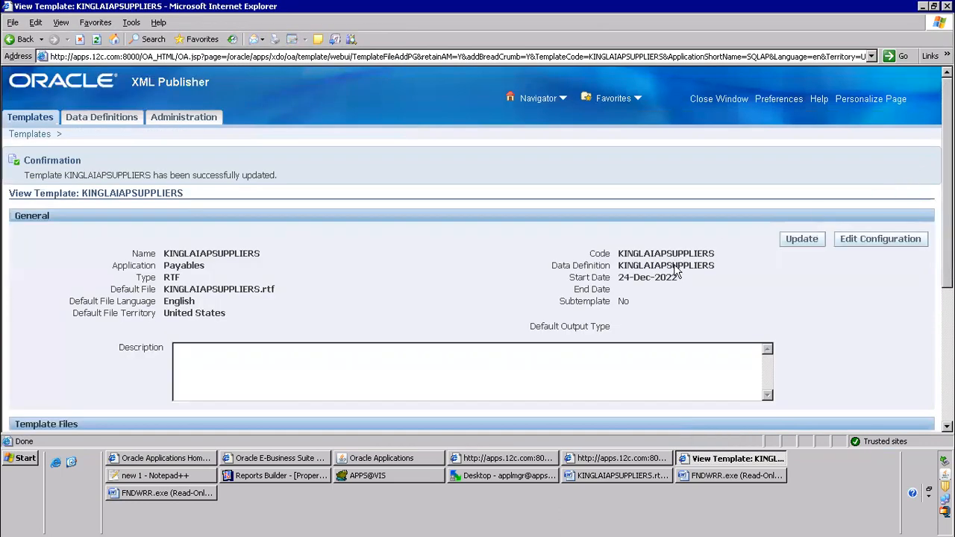
pyautogui.scroll(-3, 396, 194)
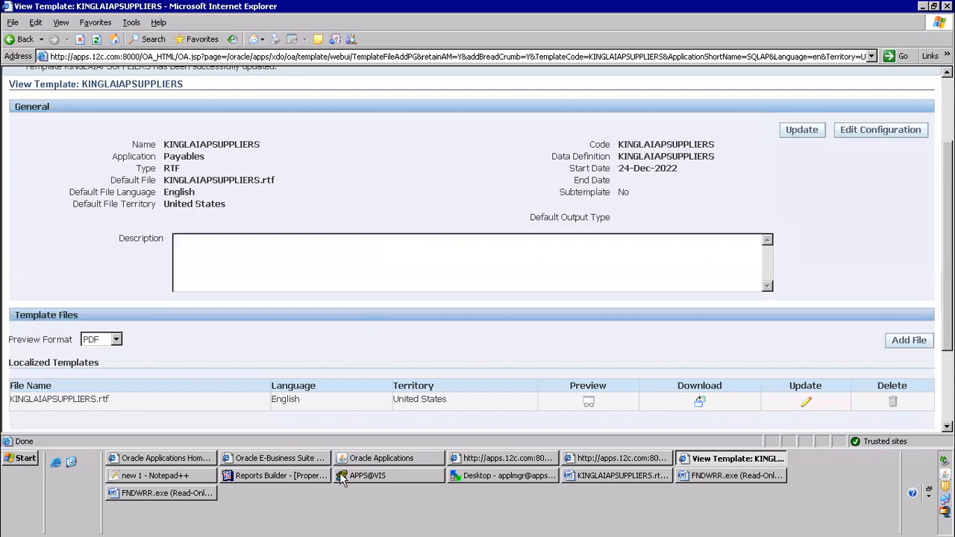
pyautogui.click(381, 463)
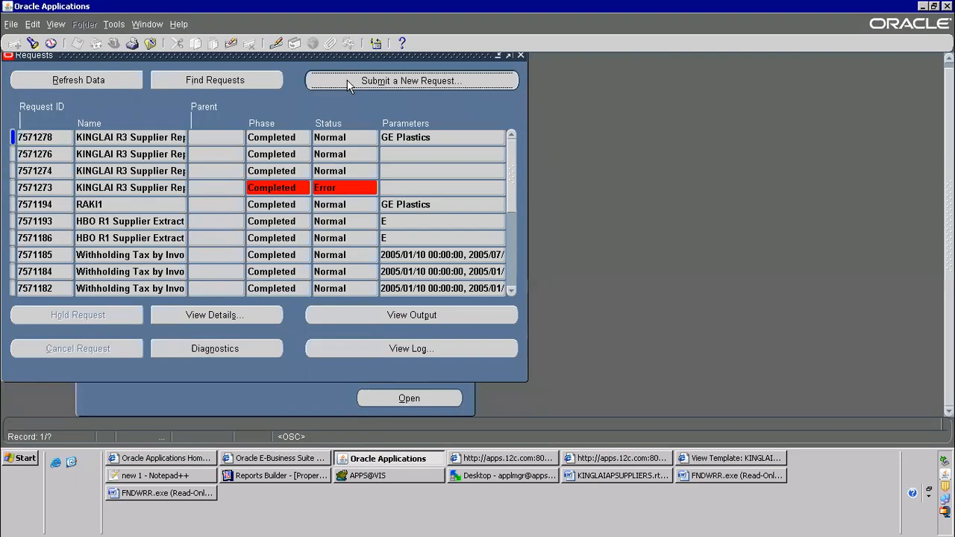
# Copy the earlier GE Plastics supplier report request, submit it, and refresh to see request 7571279 Pending.
pyautogui.click(347, 80)
pyautogui.click(253, 290)
pyautogui.click(432, 90)
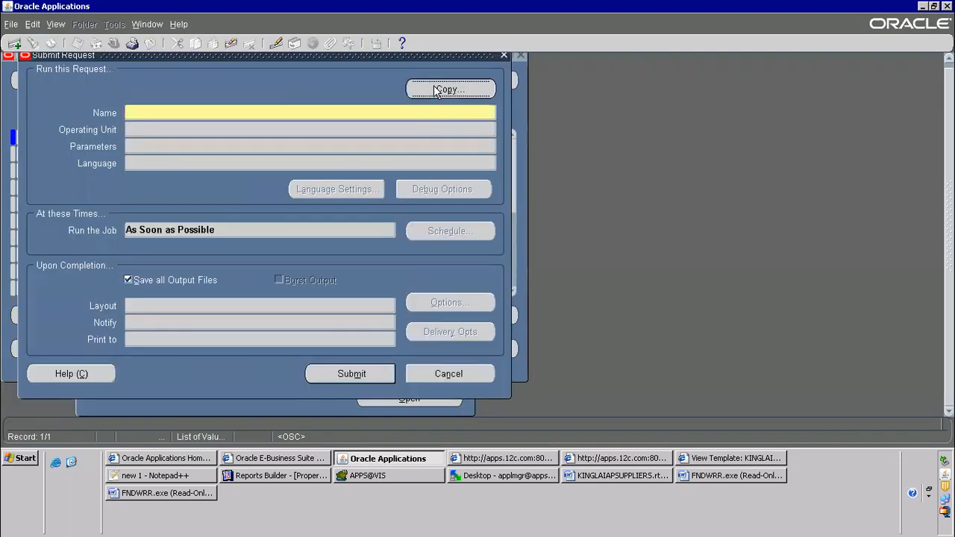
pyautogui.click(498, 398)
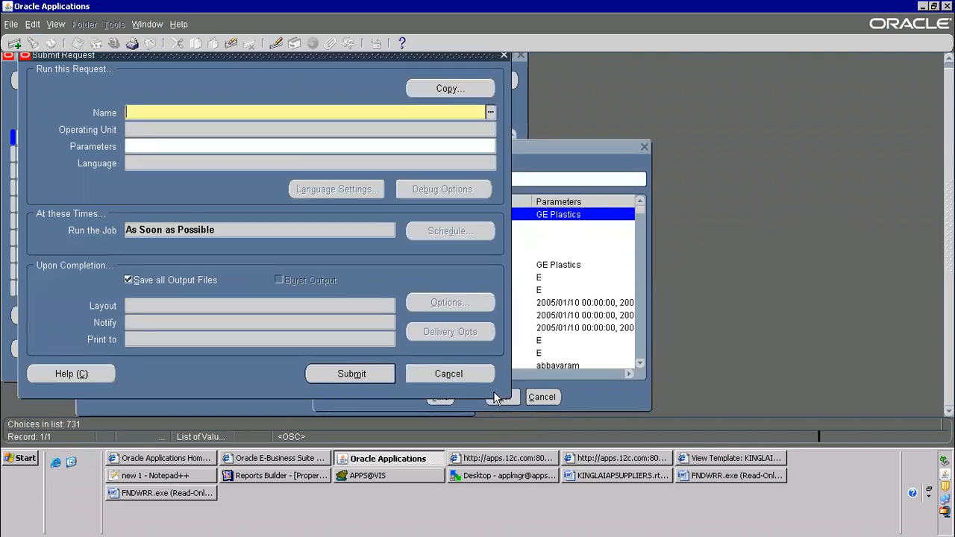
pyautogui.click(347, 375)
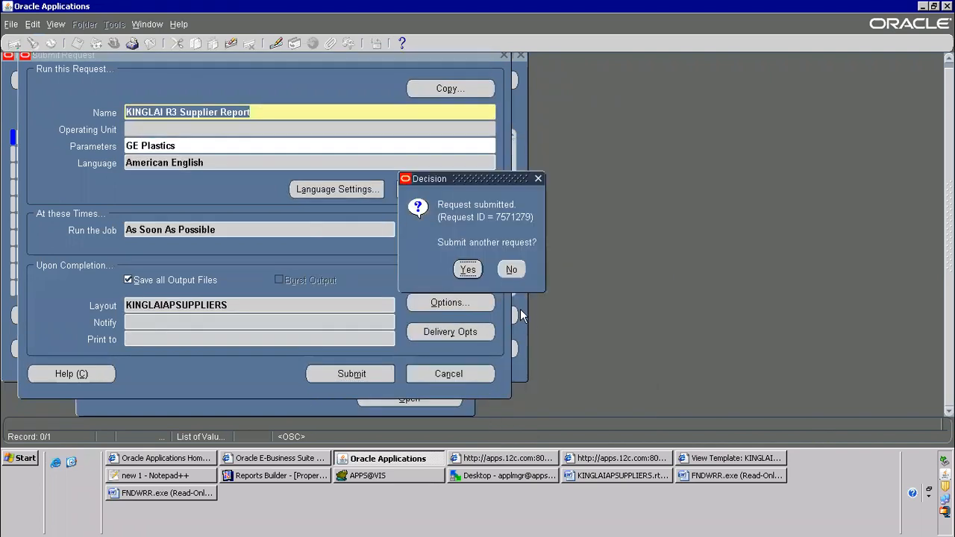
pyautogui.click(511, 269)
pyautogui.click(104, 82)
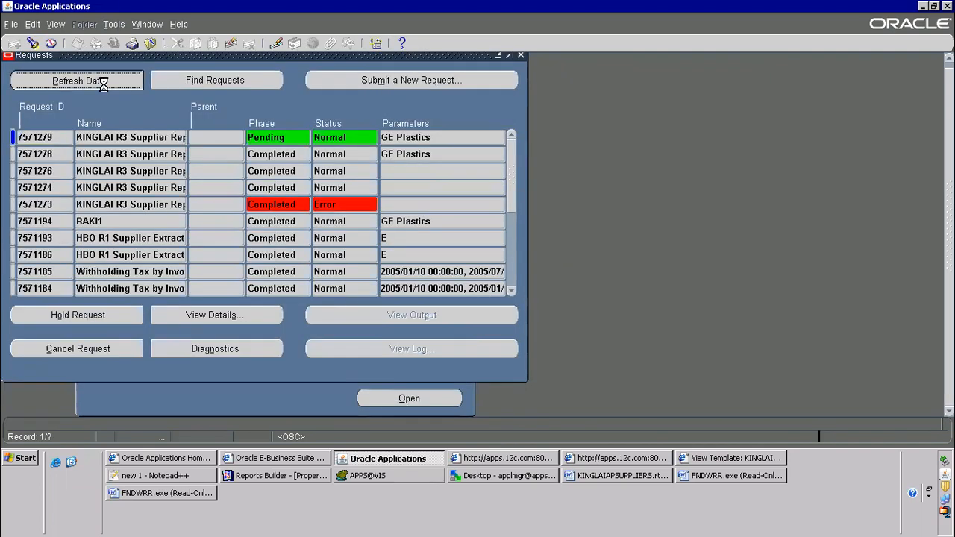
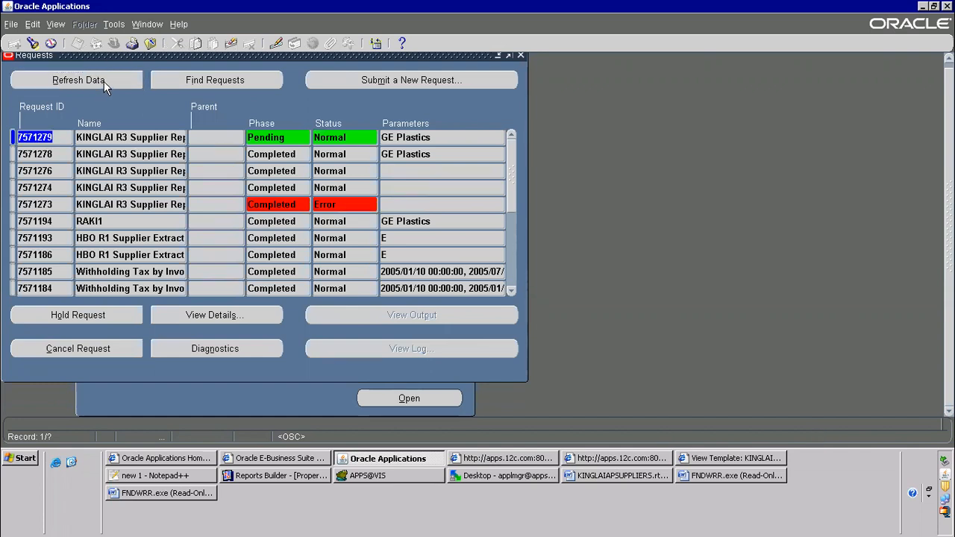
# Refresh until request 7571279 shows Completed with Warning, then view its output.
pyautogui.click(103, 81)
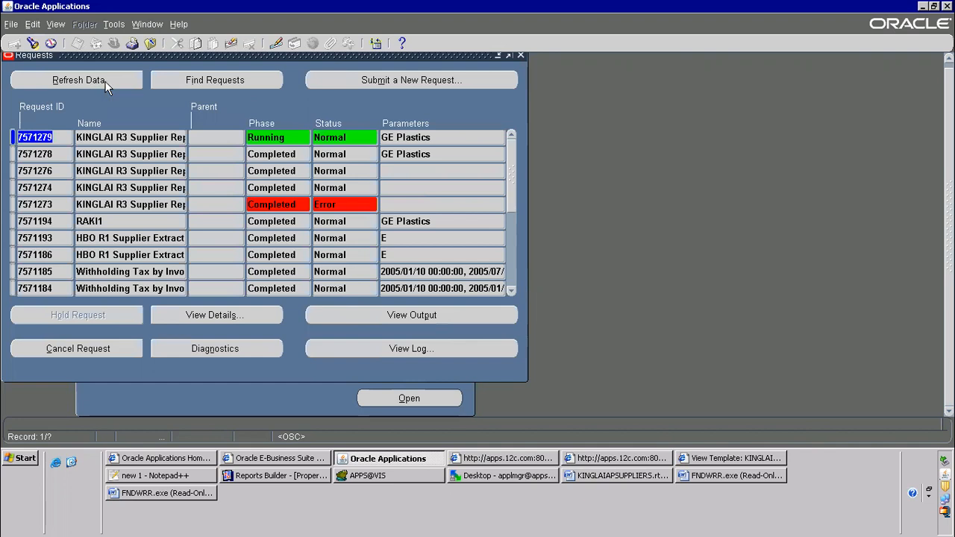
pyautogui.click(104, 82)
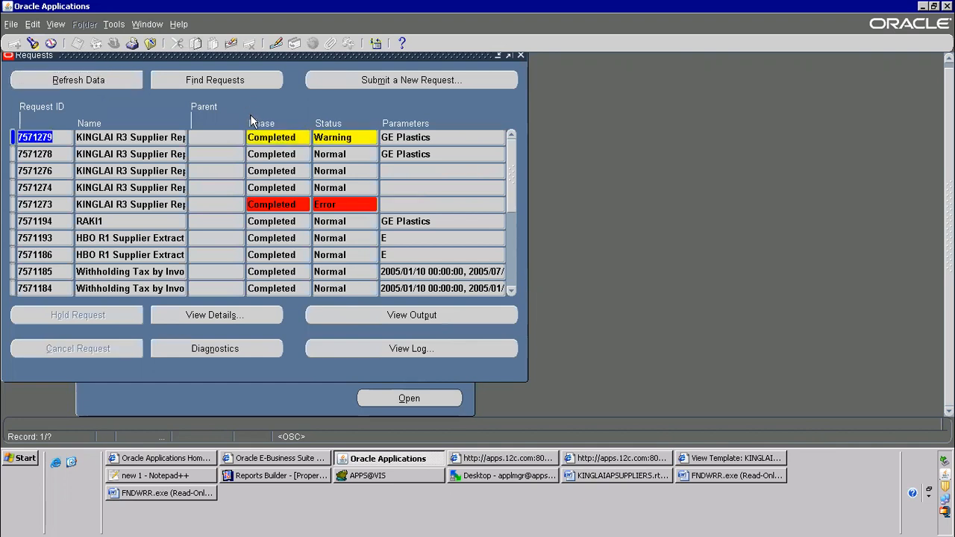
pyautogui.click(345, 138)
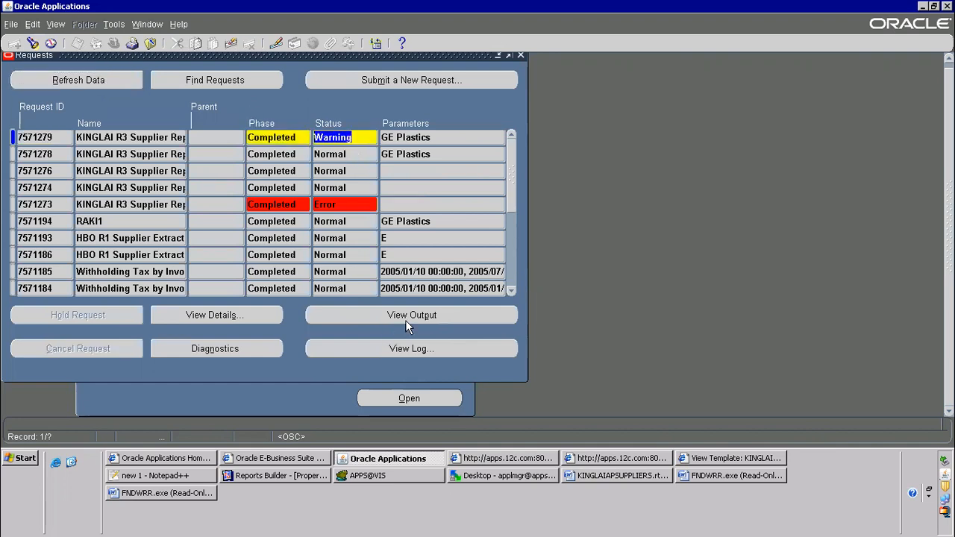
pyautogui.click(405, 316)
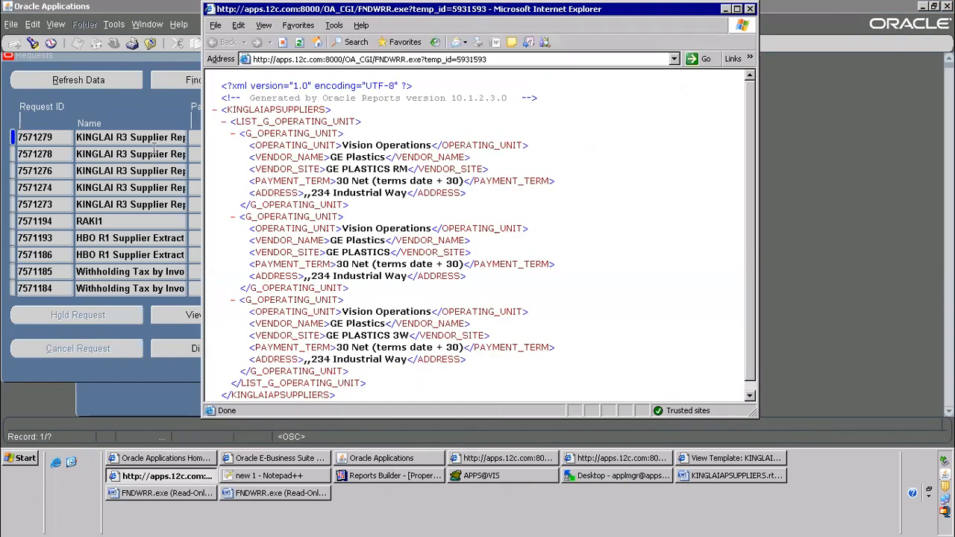
# Open request 7571278's output as the formatted KINGLAIAPSUPPLIERS supplier table in Word.
pyautogui.click(95, 155)
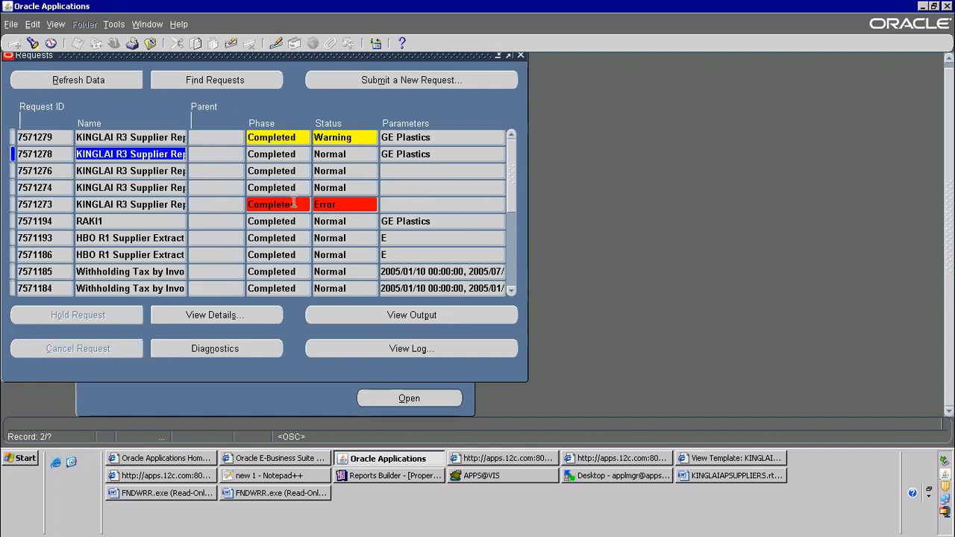
pyautogui.click(418, 314)
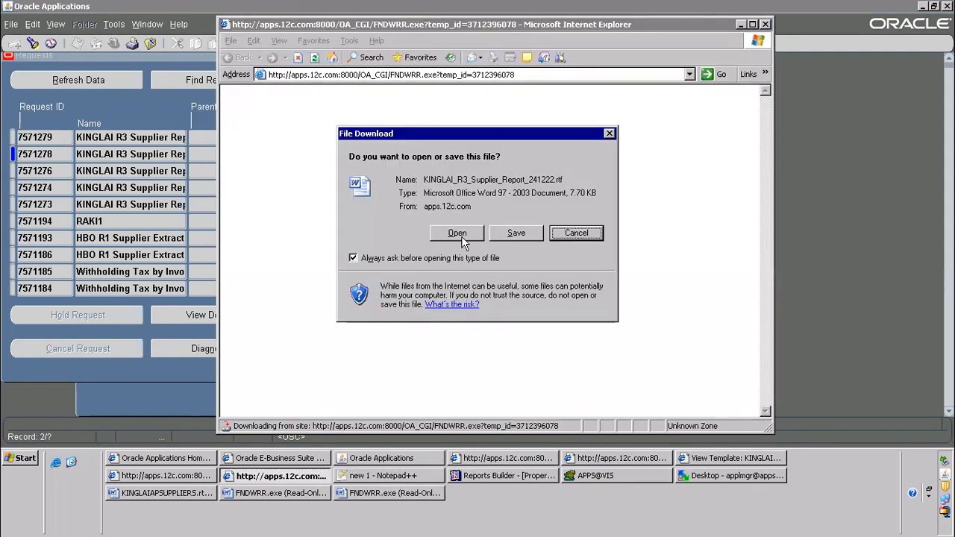
pyautogui.click(456, 233)
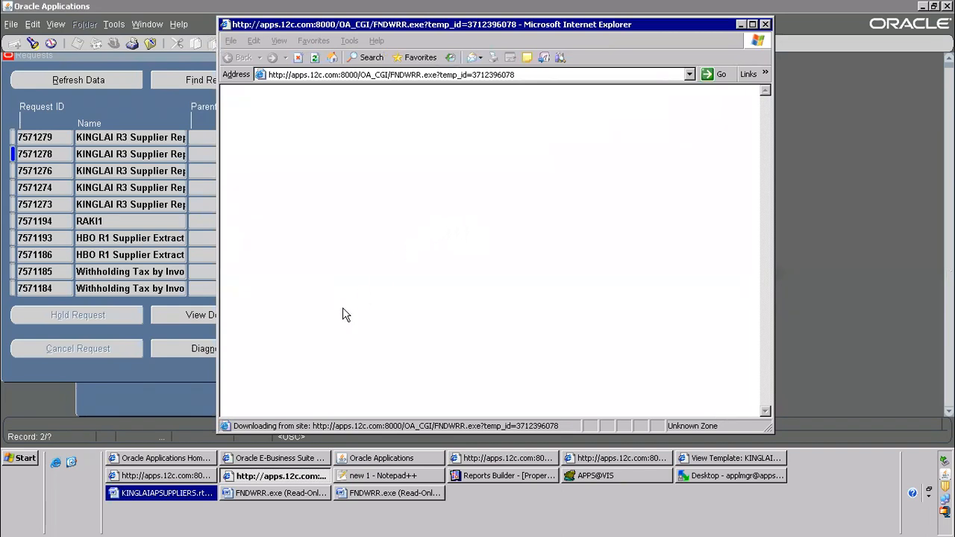
pyautogui.click(177, 493)
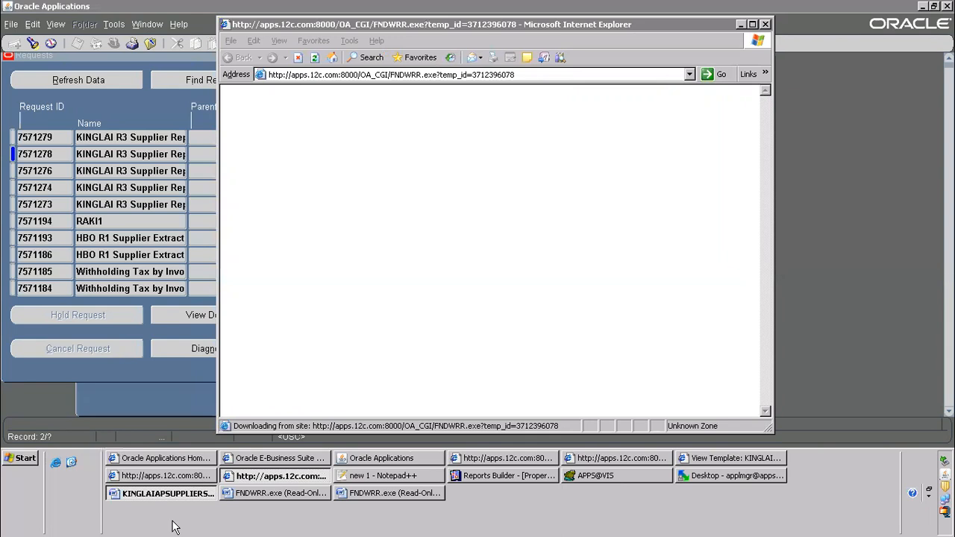
pyautogui.click(187, 493)
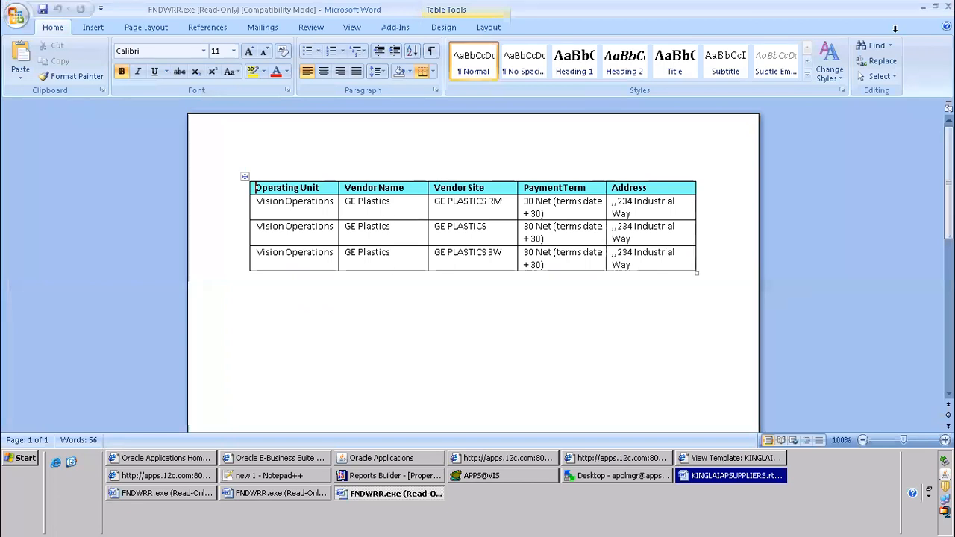
pyautogui.click(931, 10)
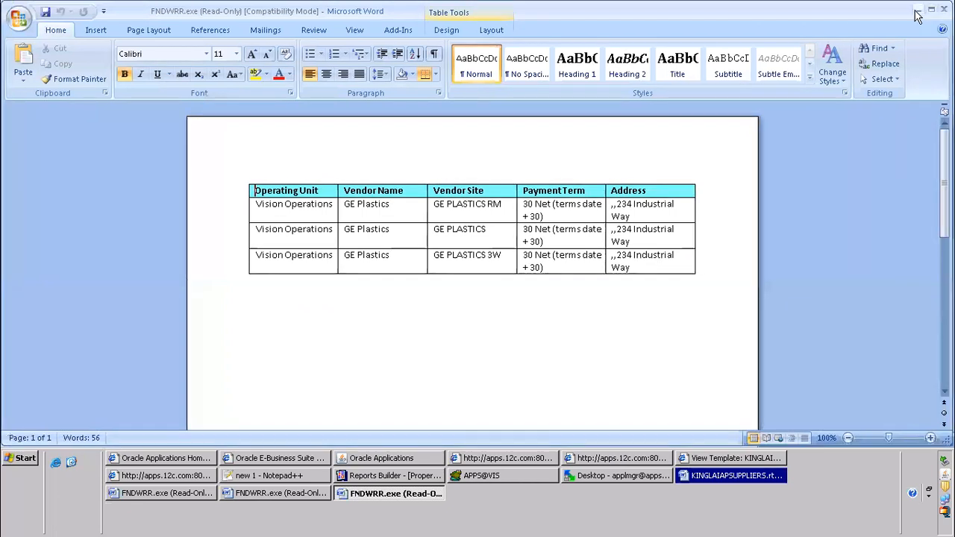
pyautogui.click(920, 11)
pyautogui.click(923, 13)
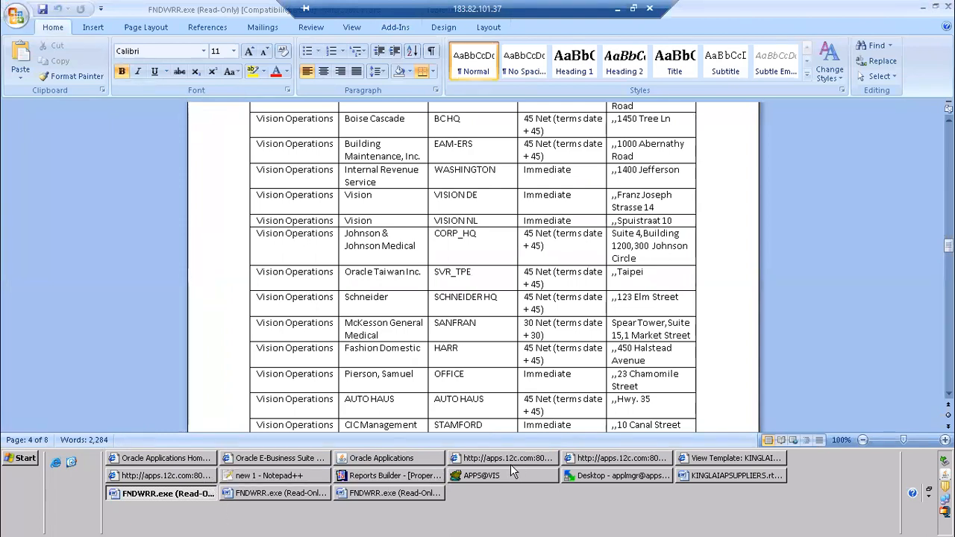
# View request 7571279's XML output again, close it, and return to the Notepad++ notes.
pyautogui.click(384, 458)
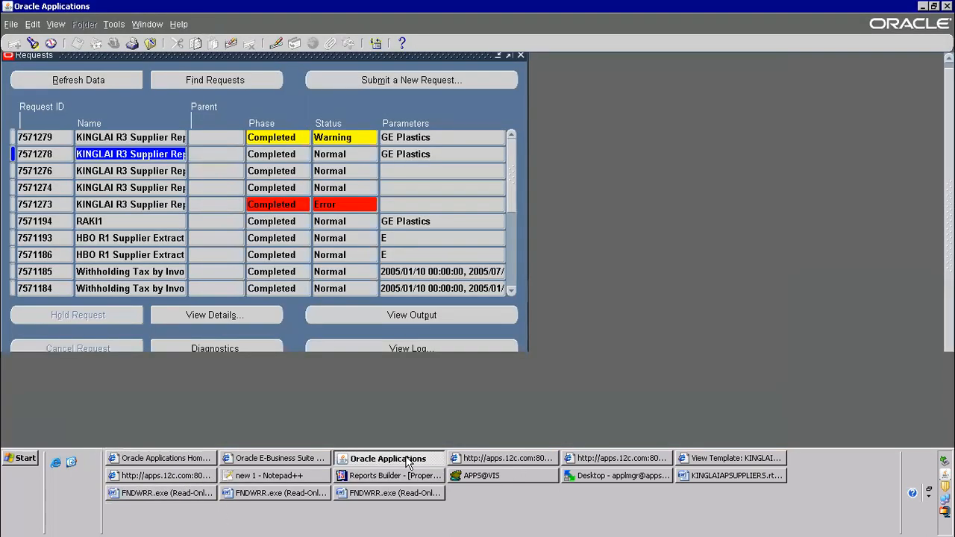
pyautogui.click(345, 139)
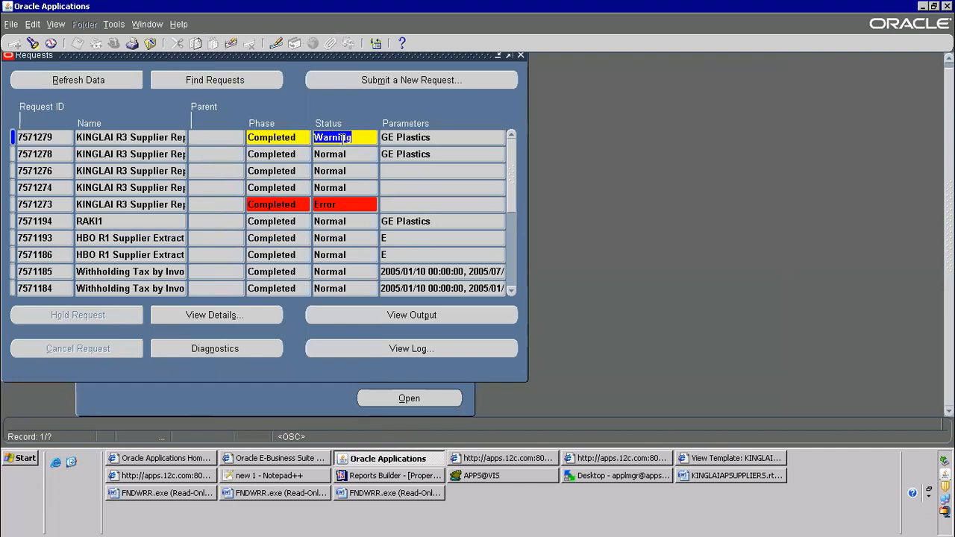
pyautogui.click(410, 314)
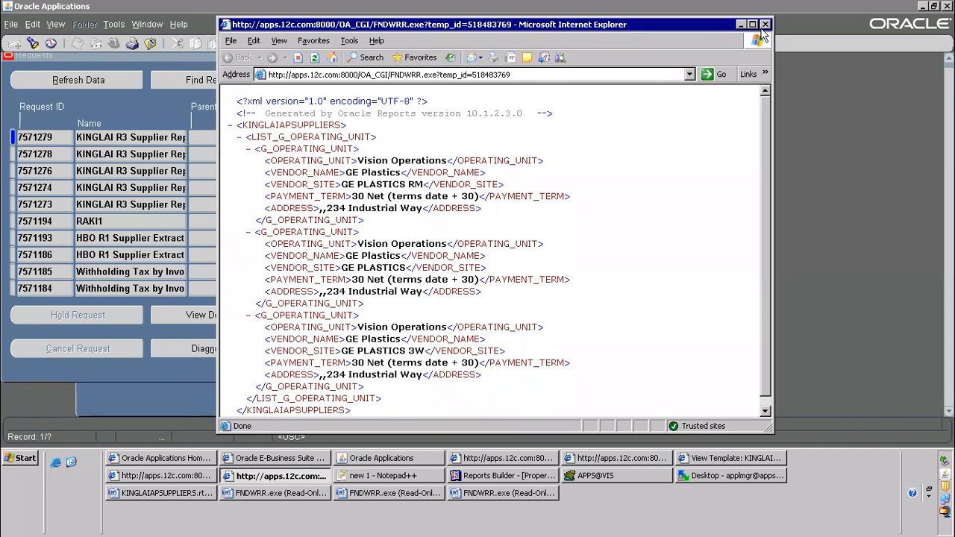
pyautogui.click(764, 24)
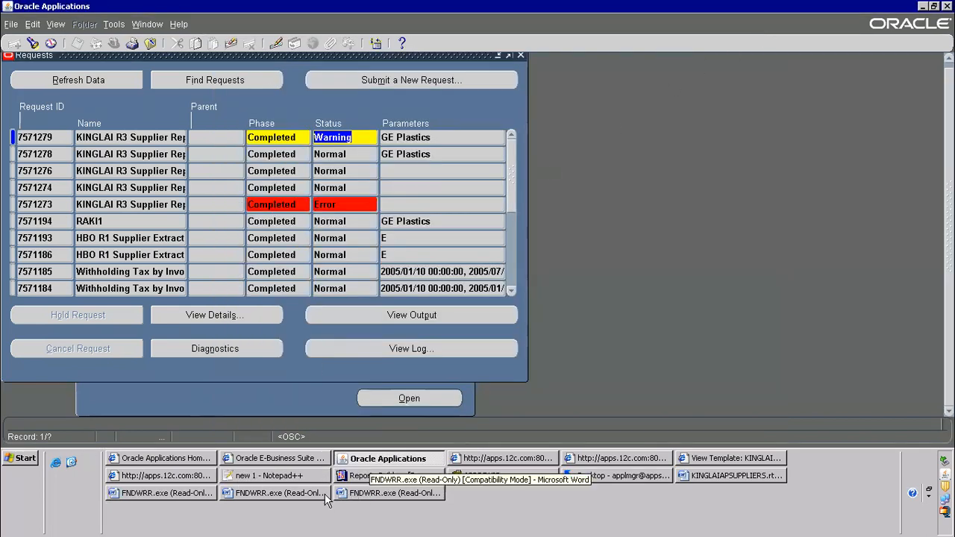
pyautogui.click(250, 481)
# Close the Requests form and switch to the System Administrator responsibility.
pyautogui.click(535, 82)
pyautogui.keyDown('shift'); pyautogui.click(610, 90); pyautogui.keyUp('shift')
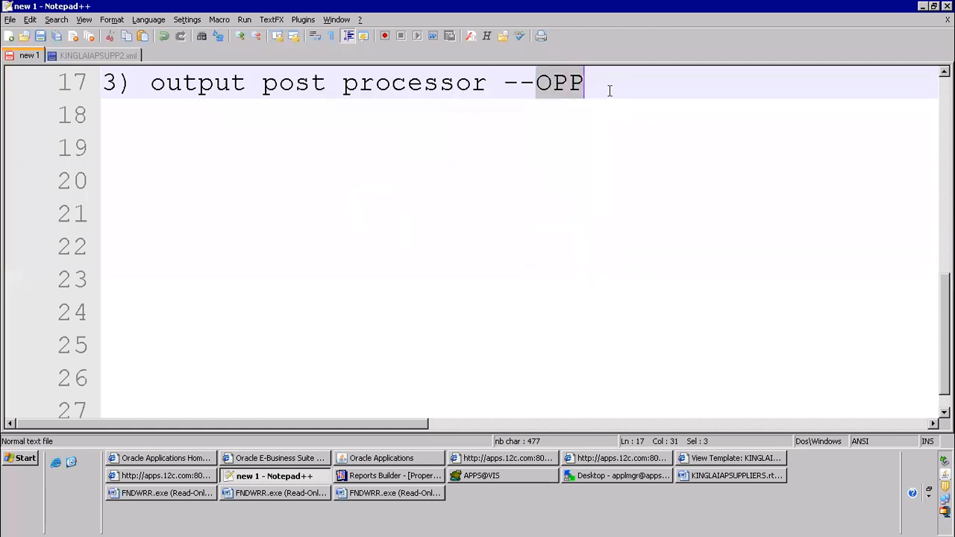
pyautogui.click(364, 461)
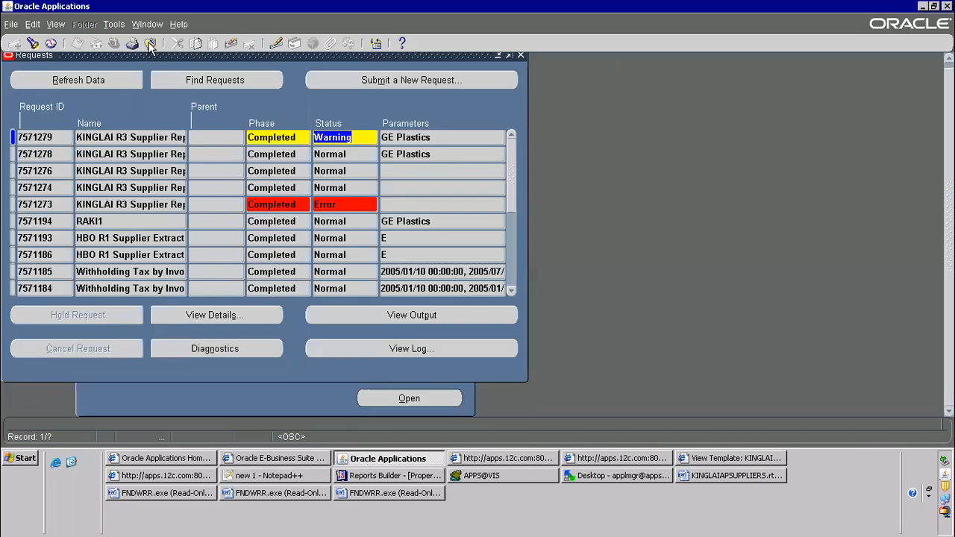
pyautogui.click(150, 43)
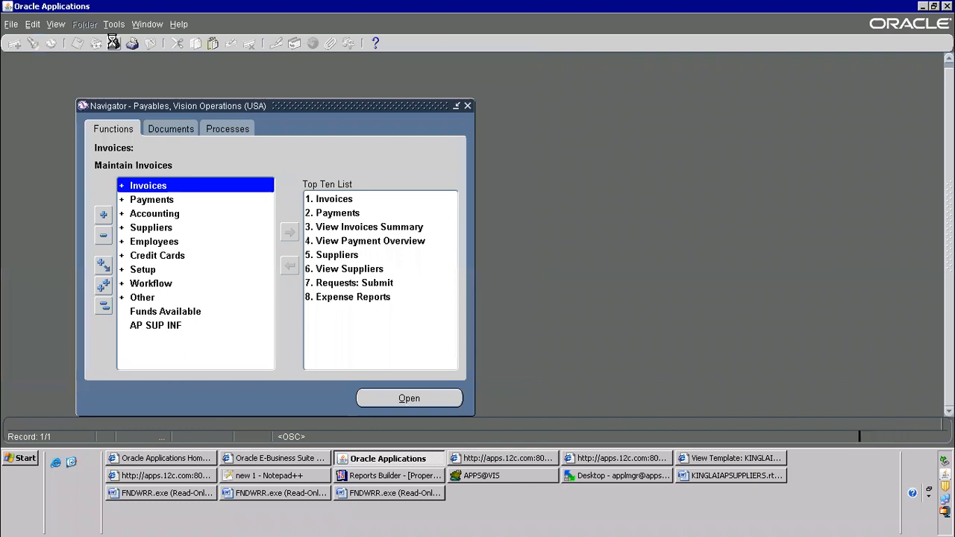
pyautogui.click(112, 42)
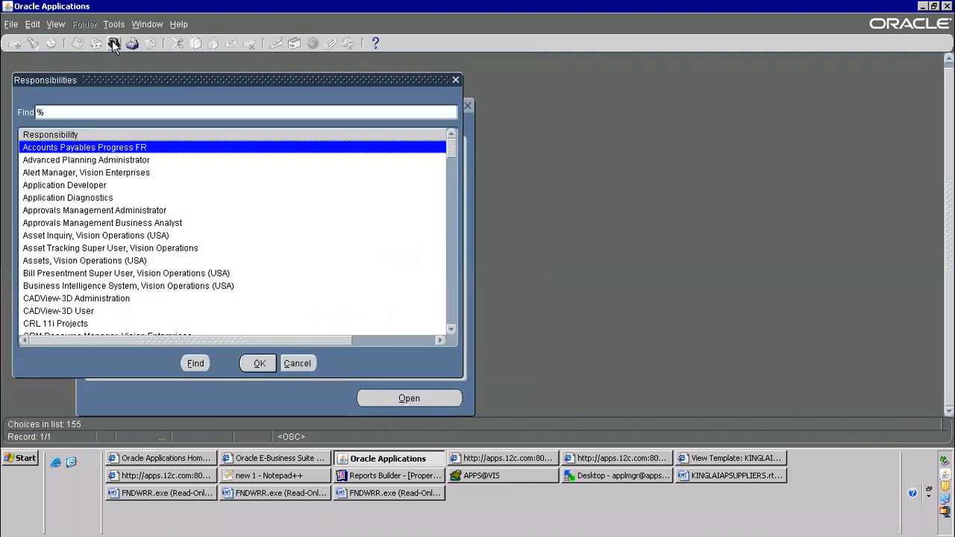
pyautogui.write('system Administrat')
pyautogui.press('Down')
pyautogui.press('Down')
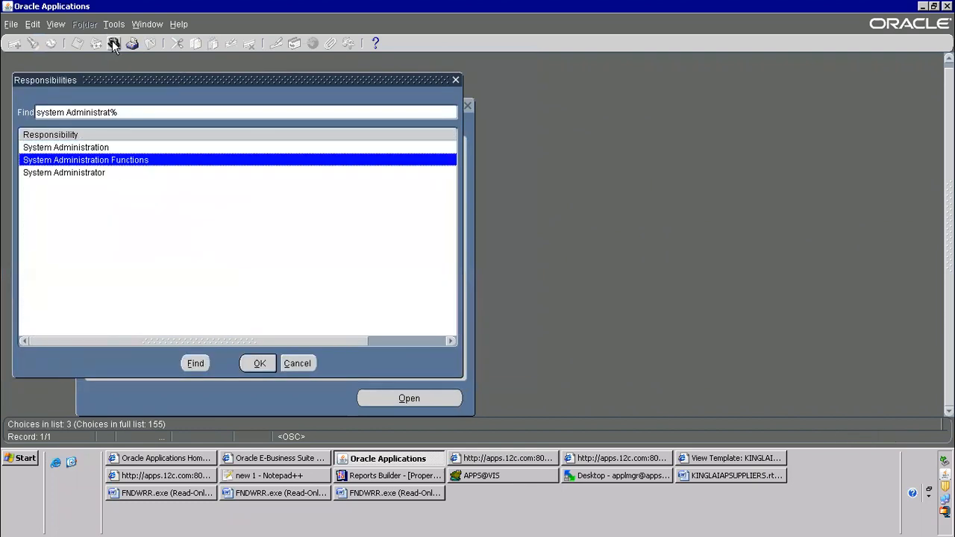
pyautogui.press('Return')
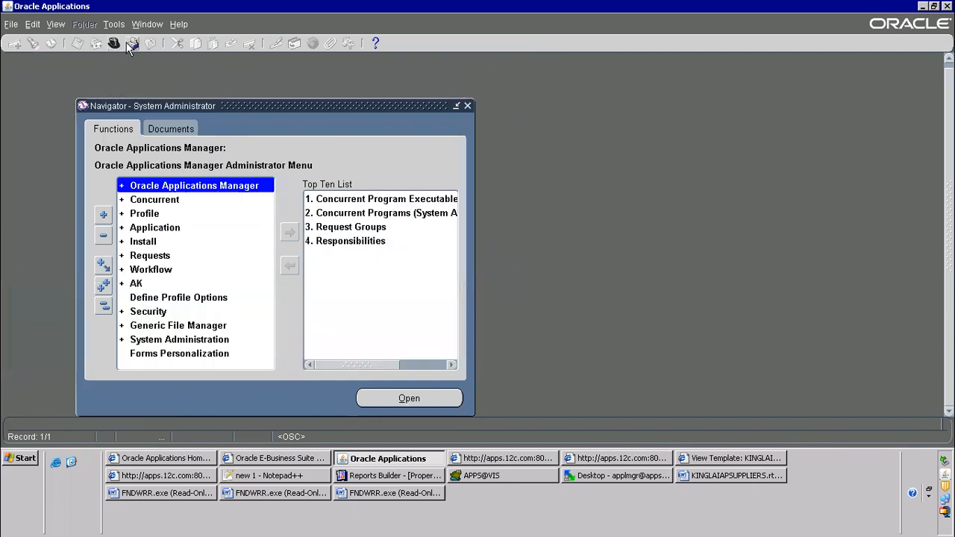
# Open Concurrent > Manager > Administer and select the Output Post Processor.
pyautogui.doubleClick(158, 199)
pyautogui.doubleClick(158, 242)
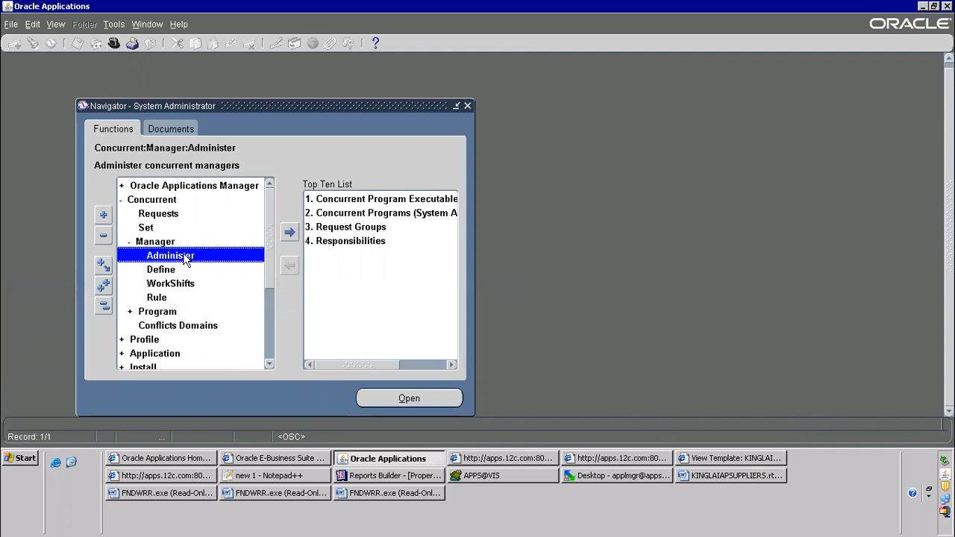
pyautogui.click(150, 203)
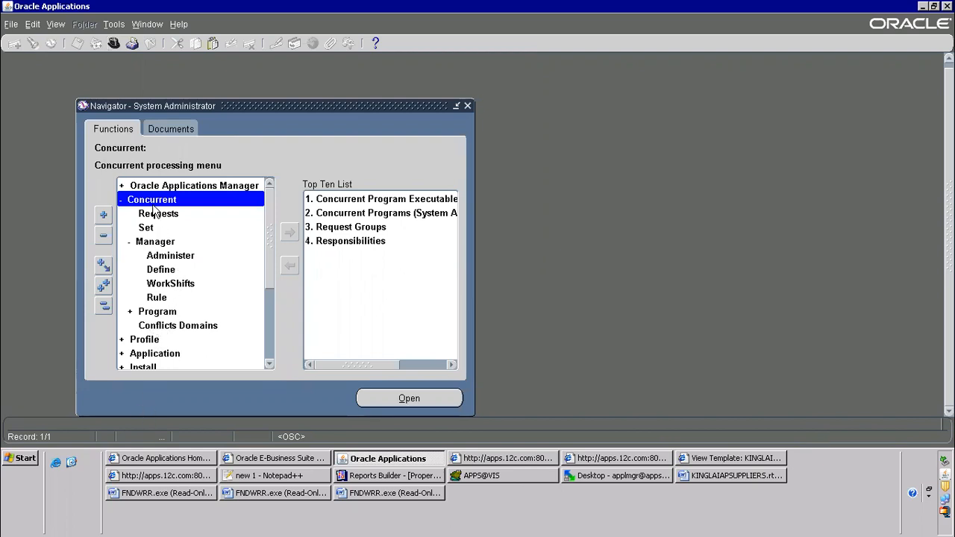
pyautogui.click(149, 243)
pyautogui.click(177, 257)
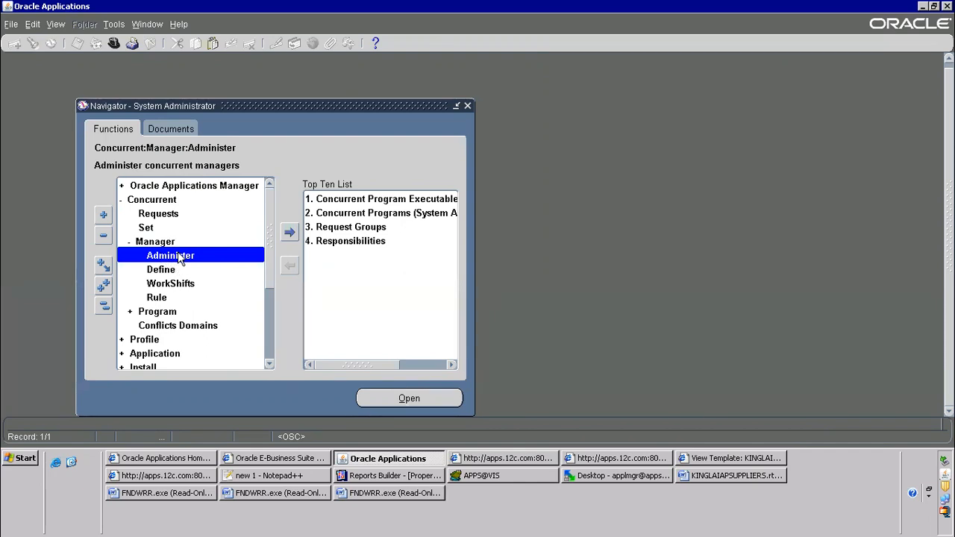
pyautogui.doubleClick(177, 256)
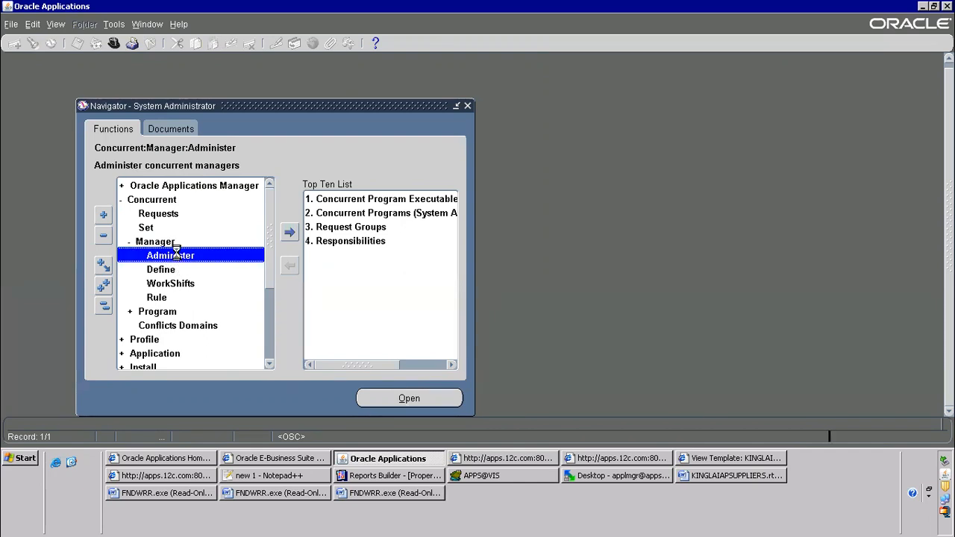
pyautogui.click(86, 187)
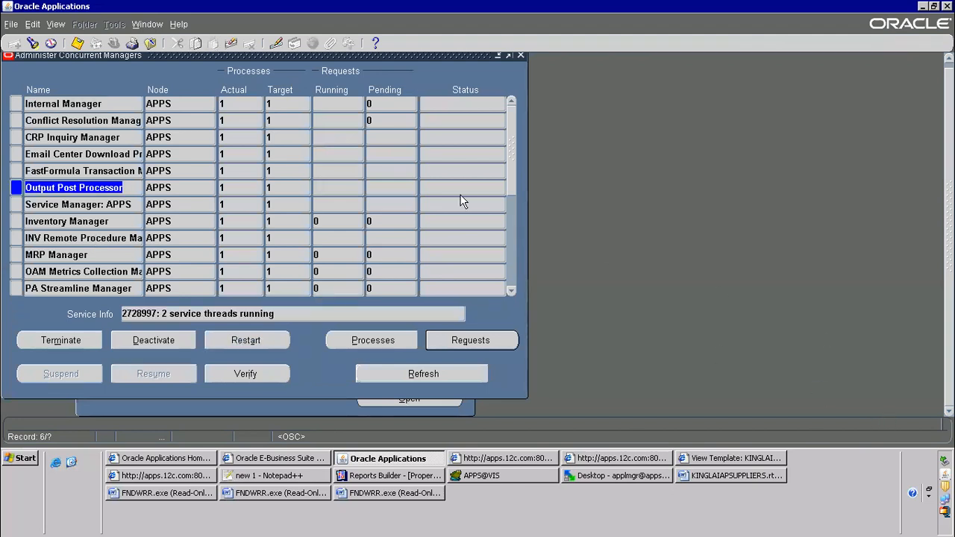
# Open the Output Post Processor manager log and find the KINGLAIAPSUPPLIERS request entry via 'kinglai'.
pyautogui.click(396, 339)
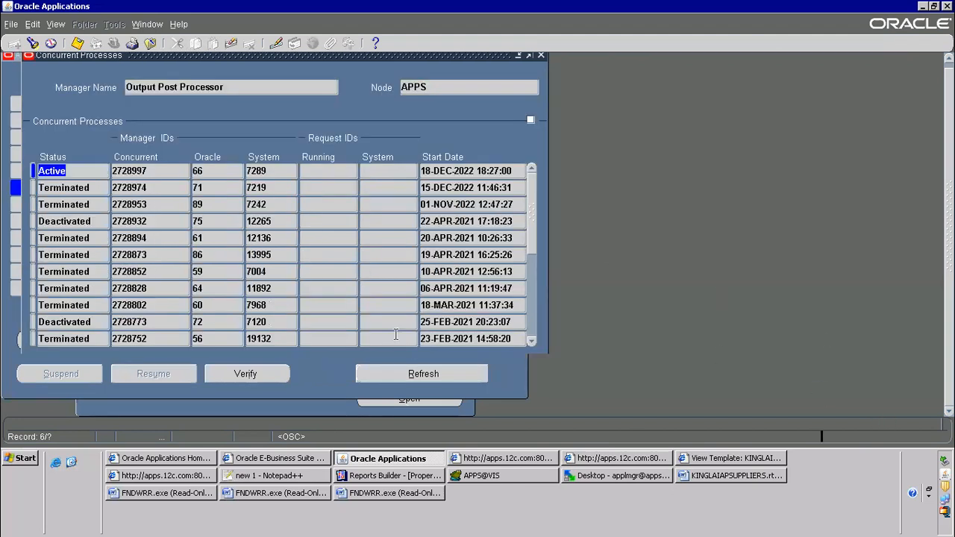
pyautogui.click(447, 391)
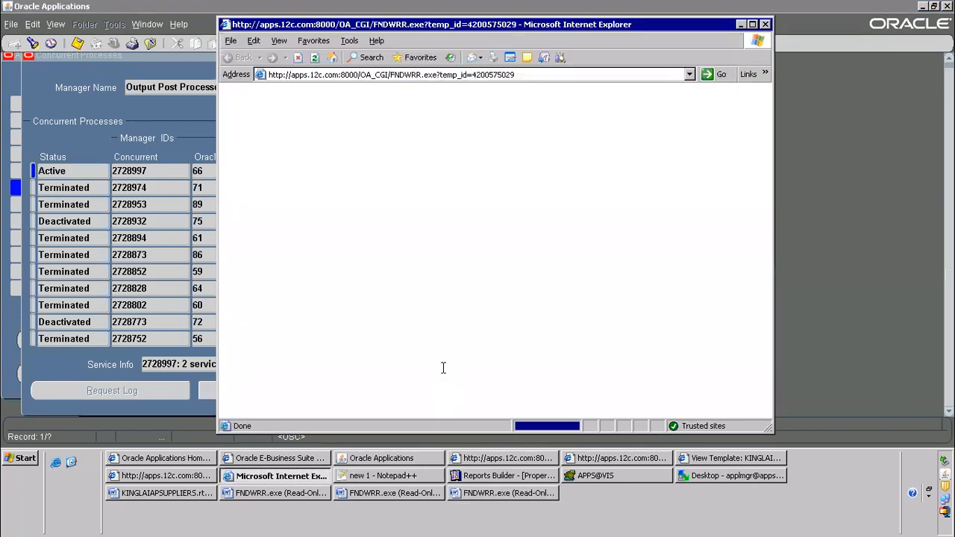
pyautogui.click(752, 25)
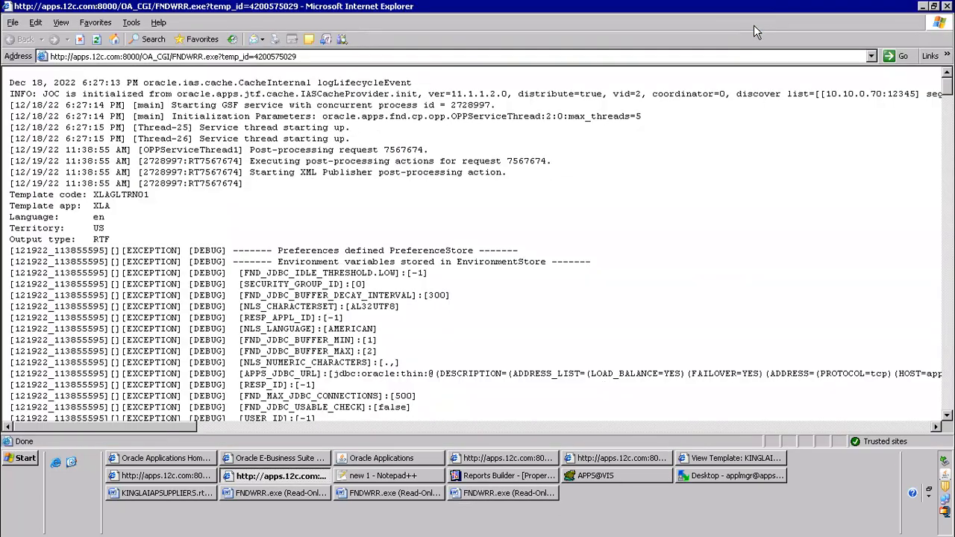
pyautogui.hotkey('ctrl', 'f')
pyautogui.write('kinglai')
pyautogui.press('Return')
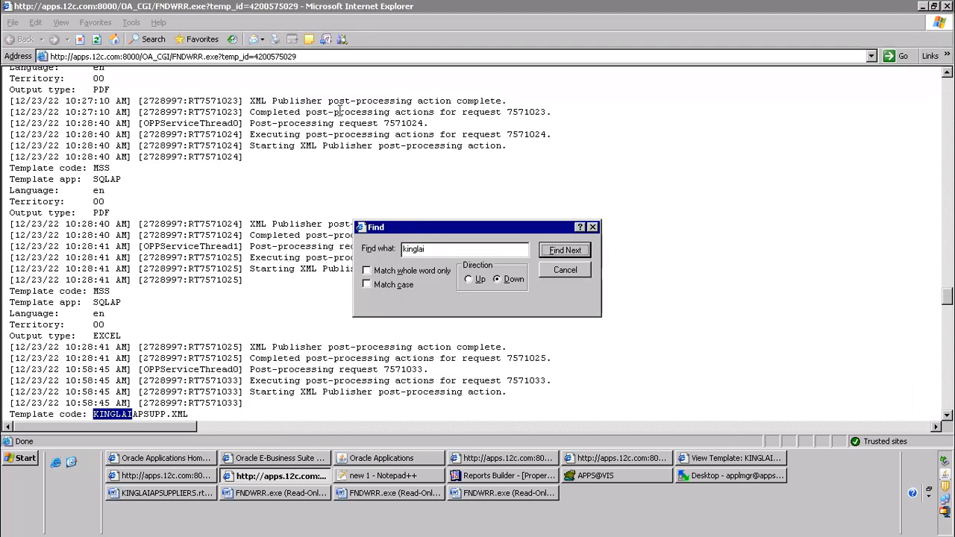
pyautogui.click(563, 254)
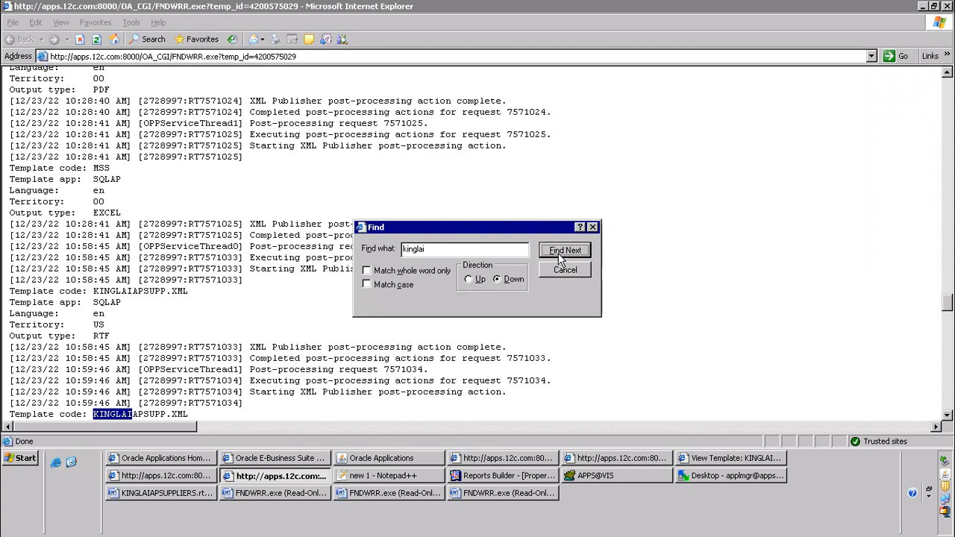
pyautogui.click(561, 254)
pyautogui.click(561, 253)
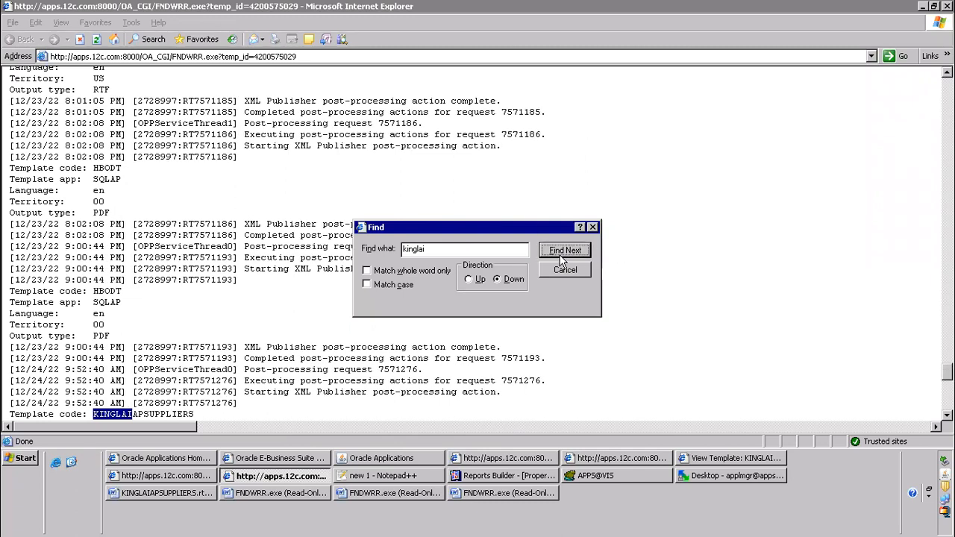
pyautogui.moveTo(13, 359); pyautogui.dragTo(155, 404)
pyautogui.click(564, 270)
# Locate and highlight the 'Caused by' namespace exception line below it.
pyautogui.scroll(-8, 197, 292)
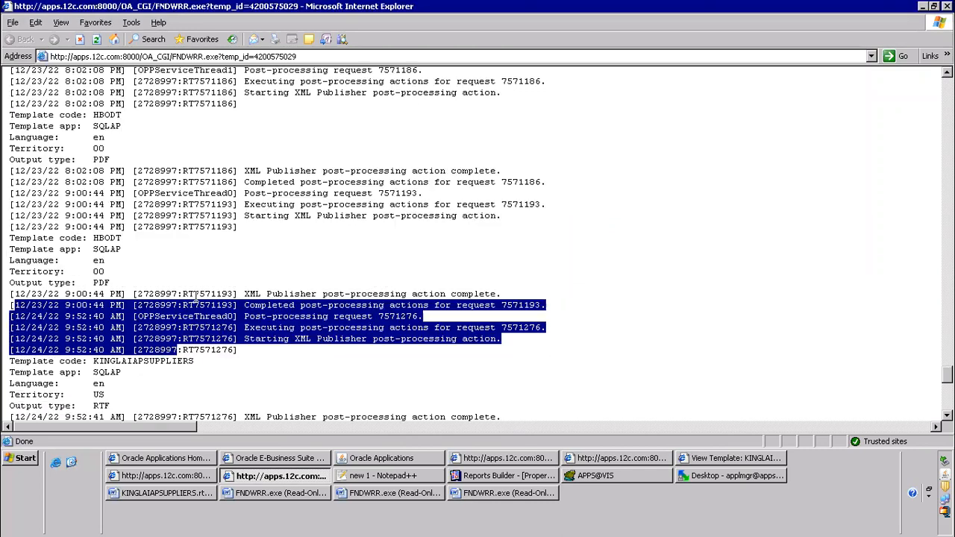
pyautogui.scroll(-6, 90, 237)
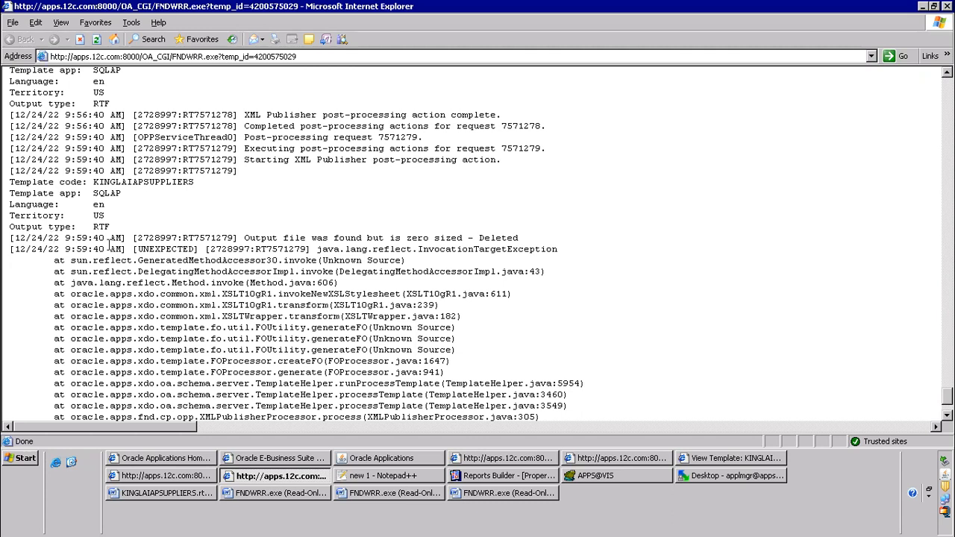
pyautogui.scroll(-3, 170, 250)
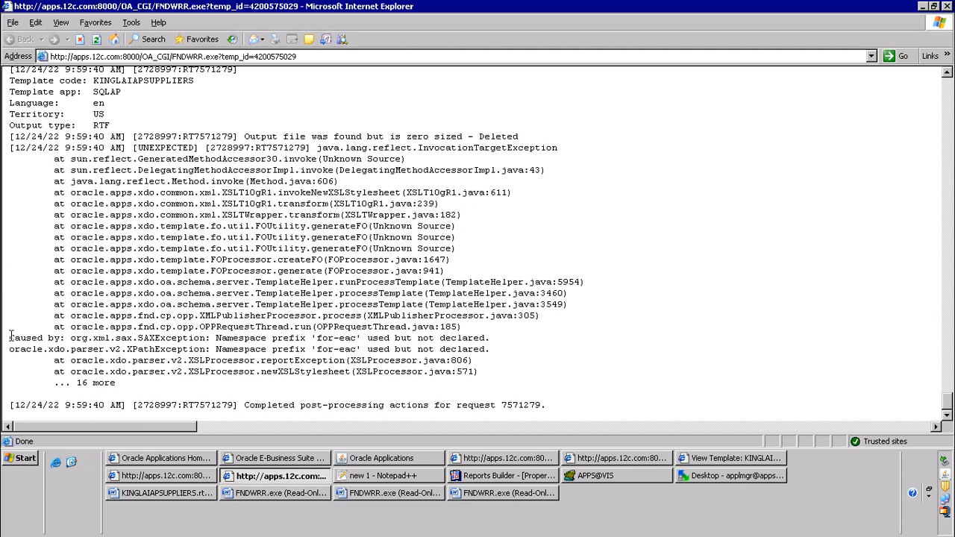
pyautogui.moveTo(8, 338); pyautogui.dragTo(133, 340)
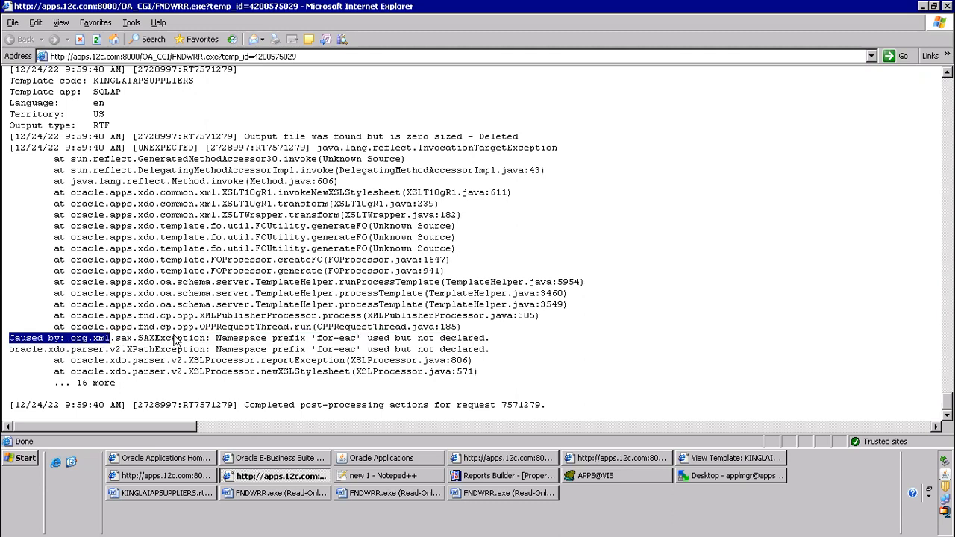
pyautogui.click(252, 333)
pyautogui.moveTo(223, 337); pyautogui.dragTo(11, 341)
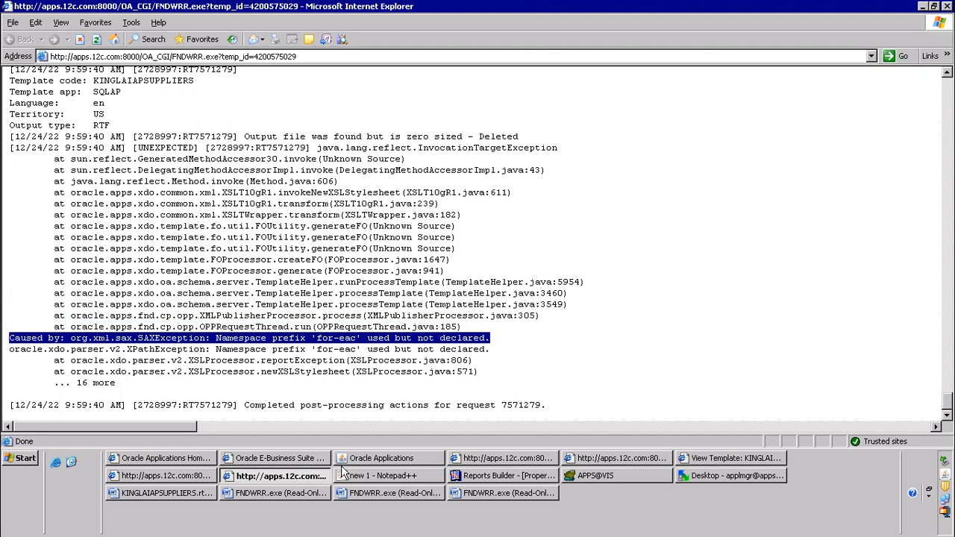
# Close Concurrent Processes and reopen the Output Post Processor's manager log via Administer.
pyautogui.click(388, 458)
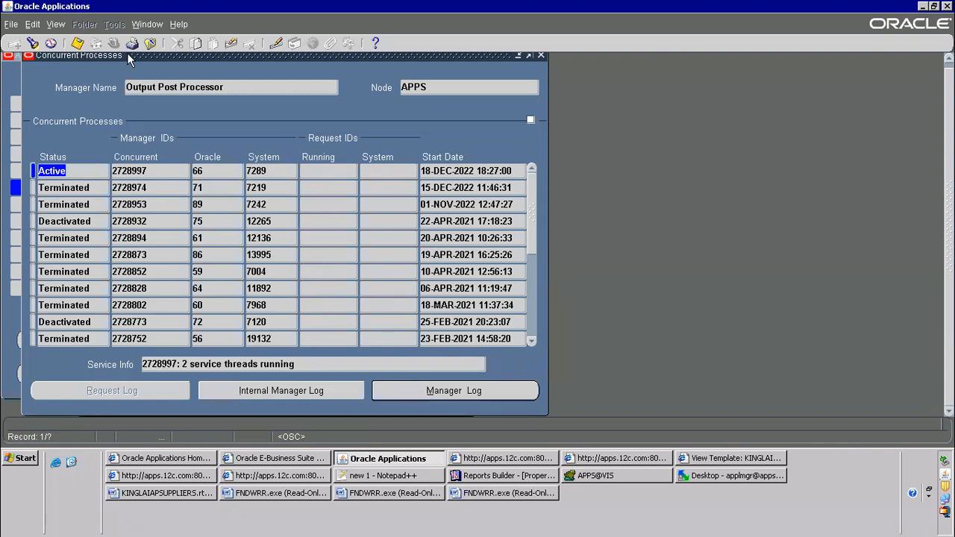
pyautogui.click(149, 43)
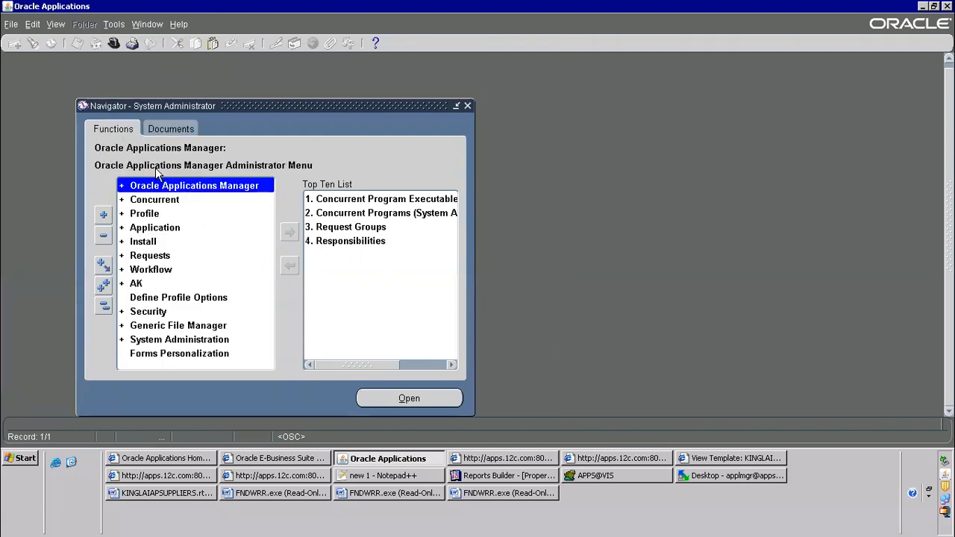
pyautogui.doubleClick(157, 204)
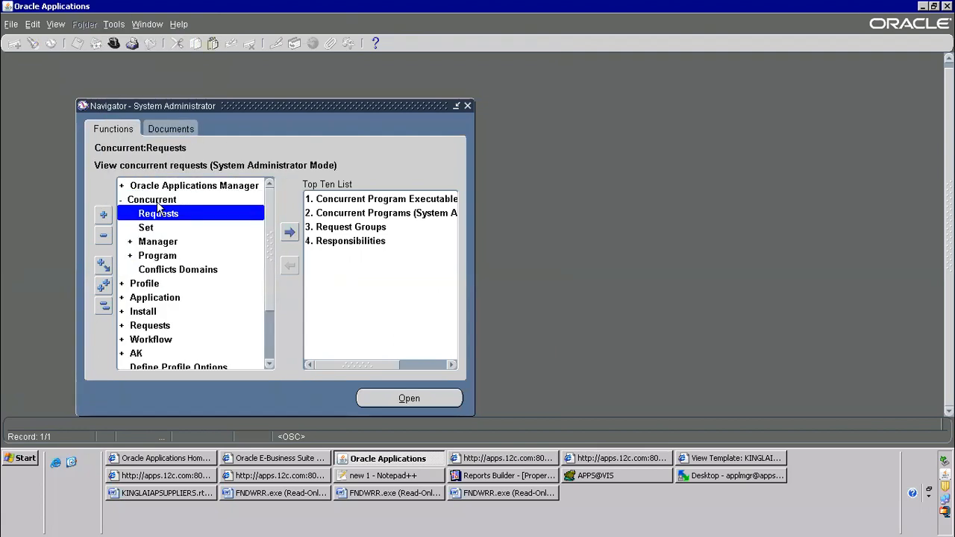
pyautogui.doubleClick(165, 243)
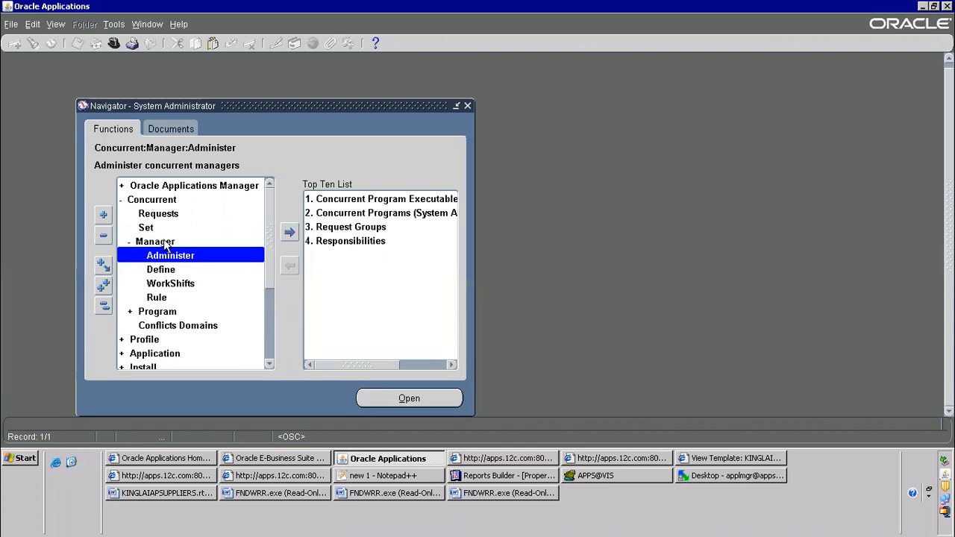
pyautogui.doubleClick(179, 256)
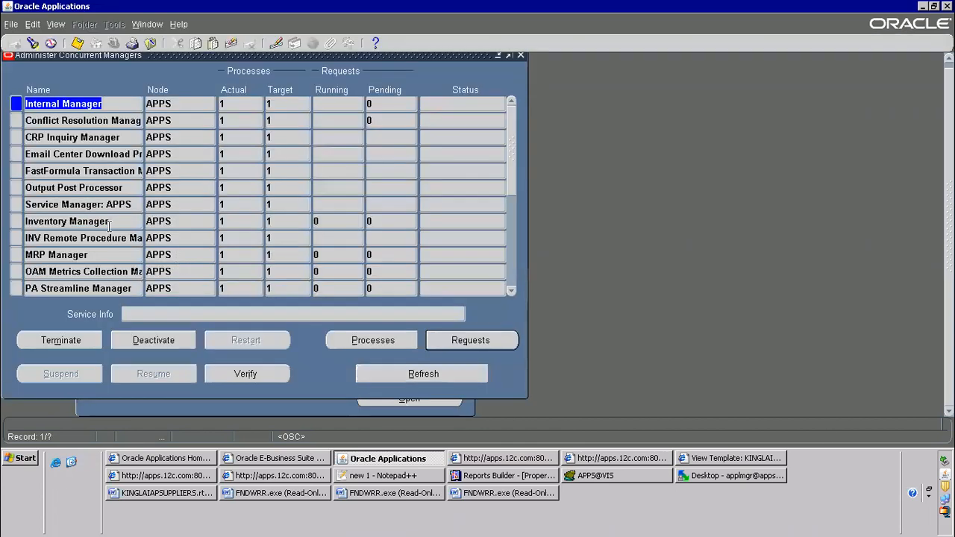
pyautogui.click(110, 187)
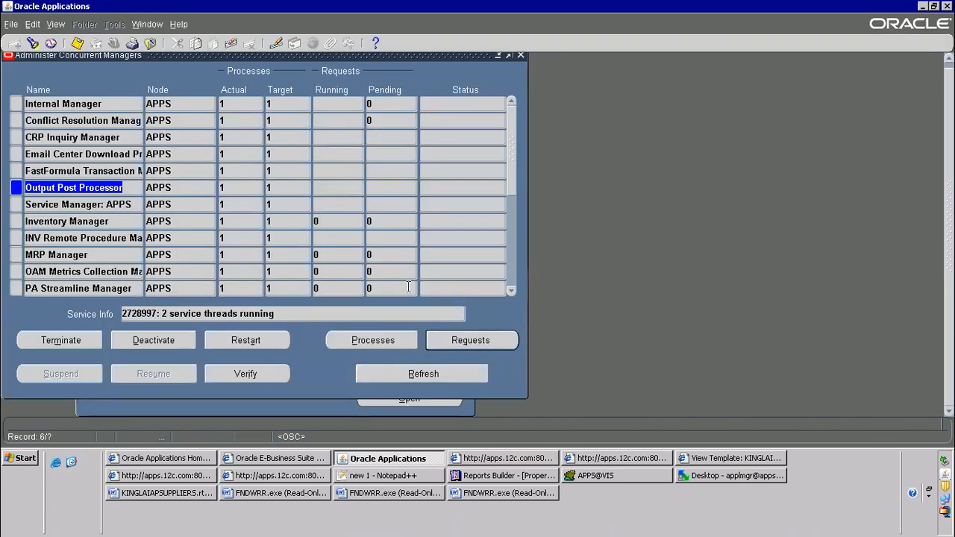
pyautogui.click(404, 340)
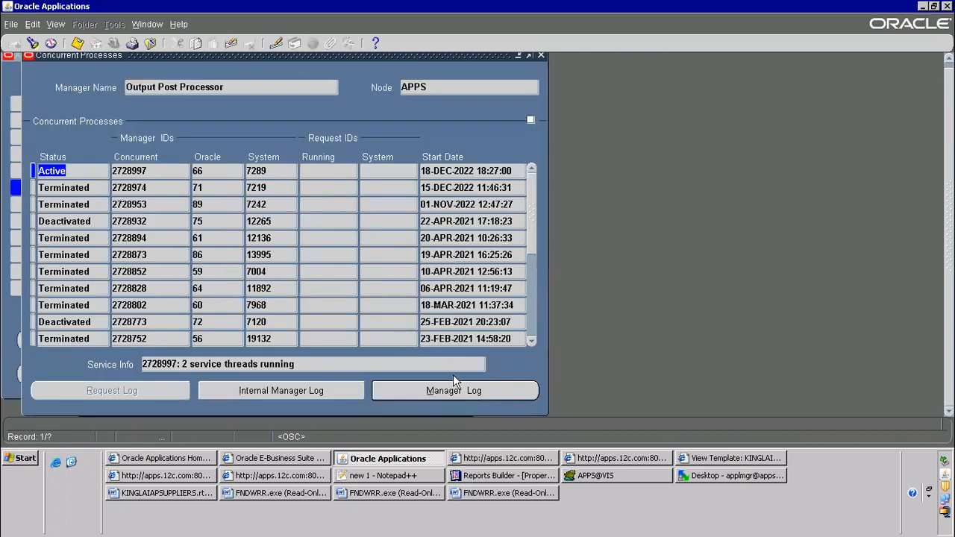
pyautogui.click(435, 391)
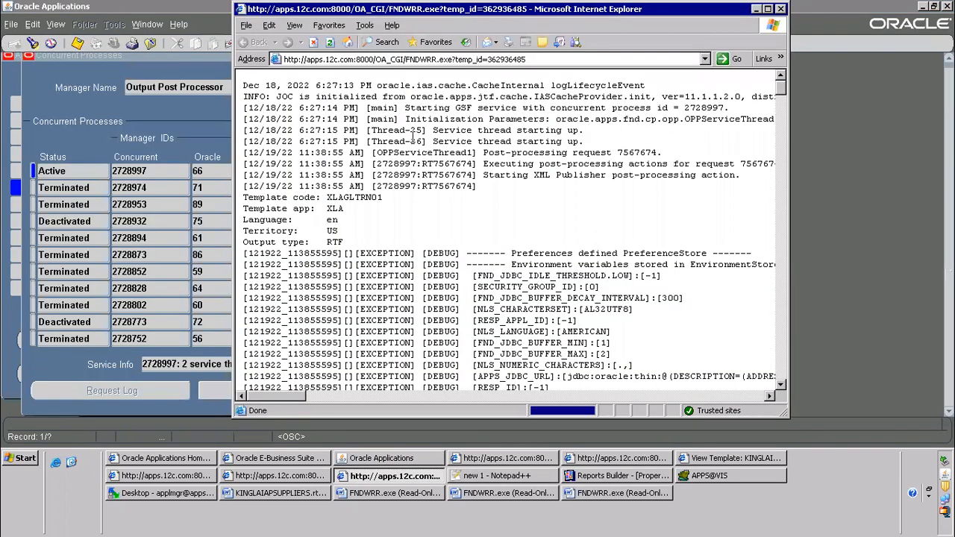
# Find and highlight the 'Template code: KINGLAIAPSUPP.XML' line in the maximized log.
pyautogui.scroll(-10, 634, 190)
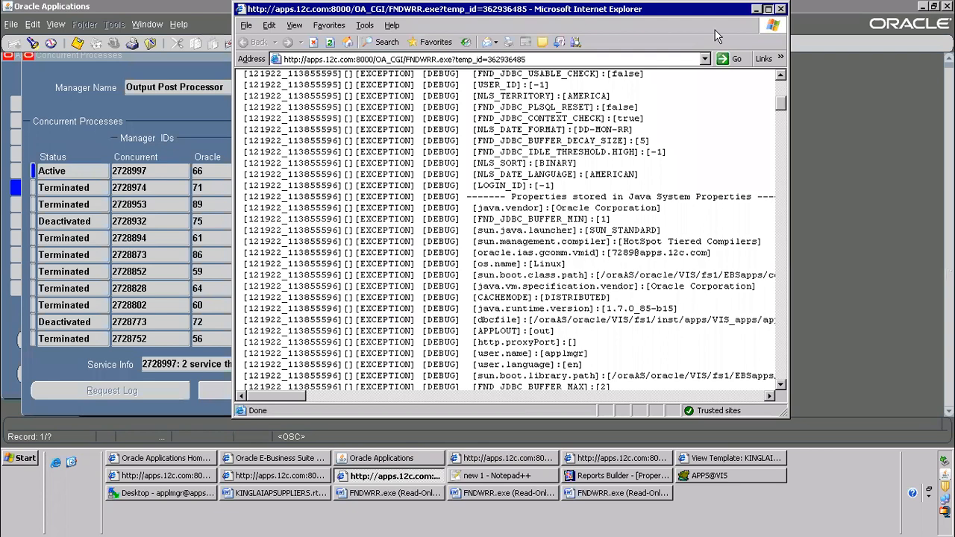
pyautogui.click(767, 9)
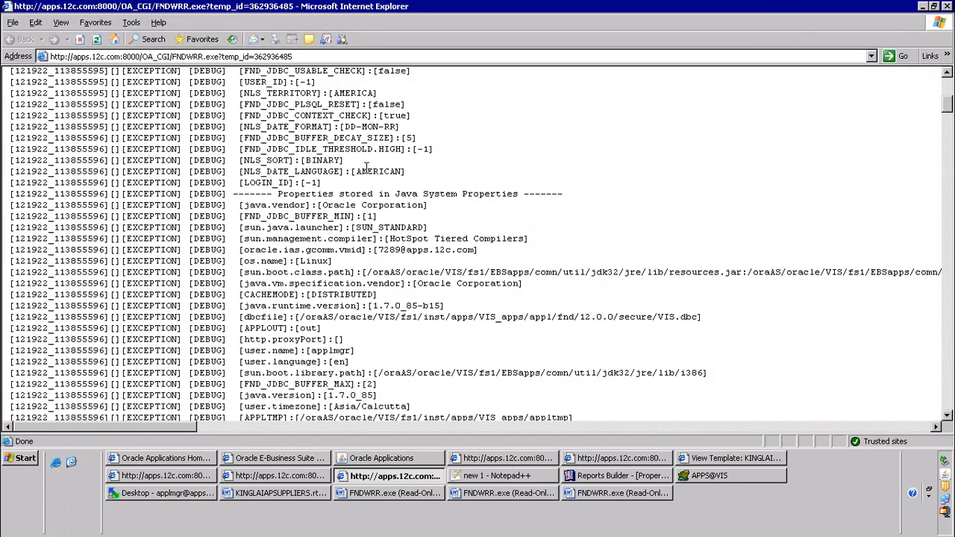
pyautogui.scroll(-20, 367, 166)
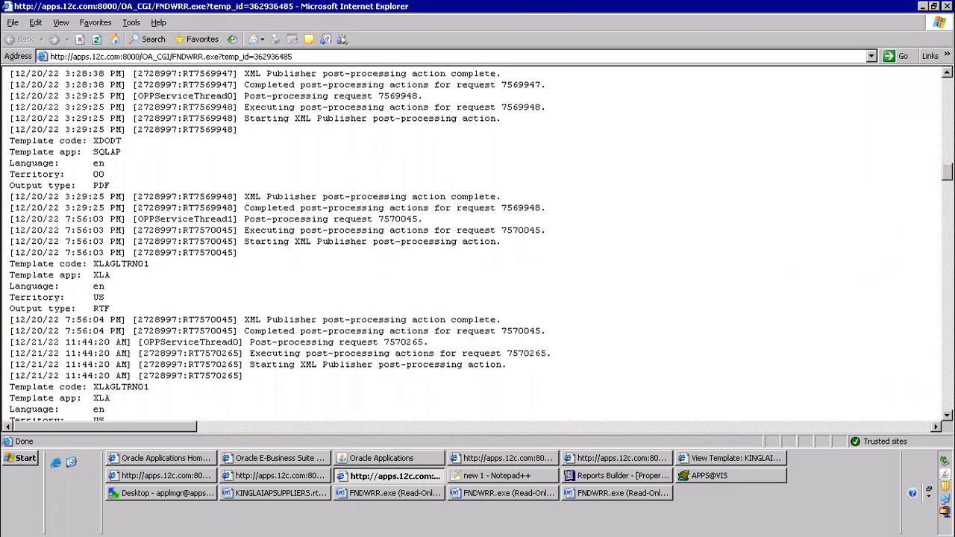
pyautogui.scroll(-15, 478, 243)
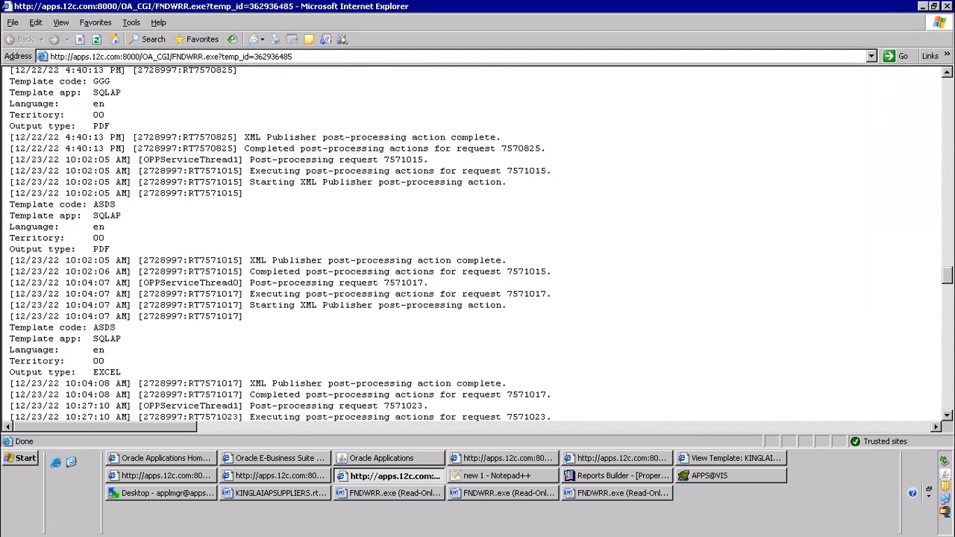
pyautogui.scroll(20, 478, 242)
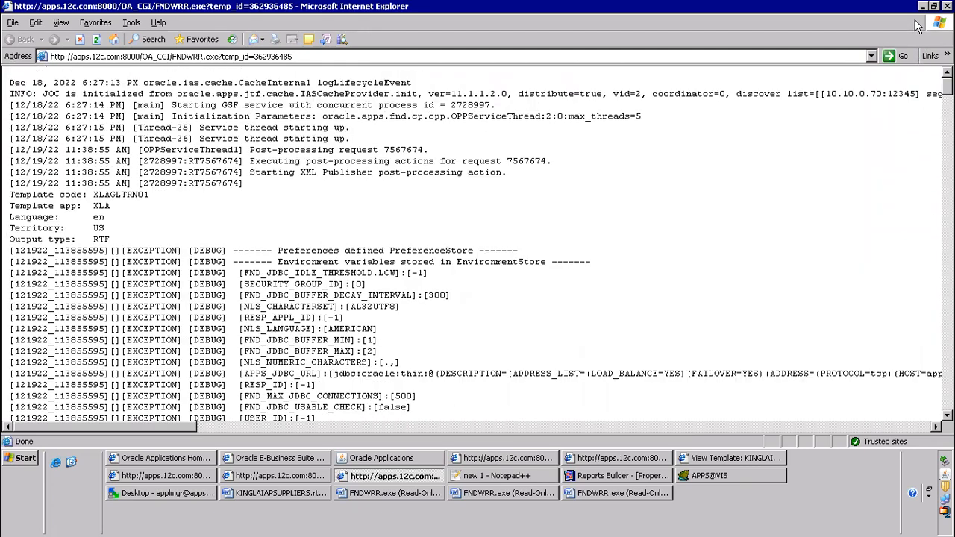
pyautogui.hotkey('ctrl', 'f')
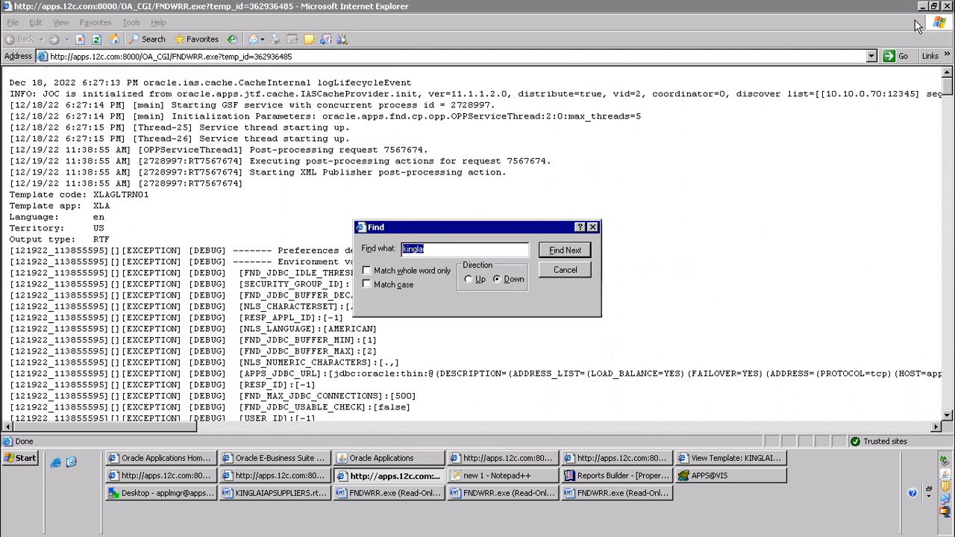
pyautogui.press('Return')
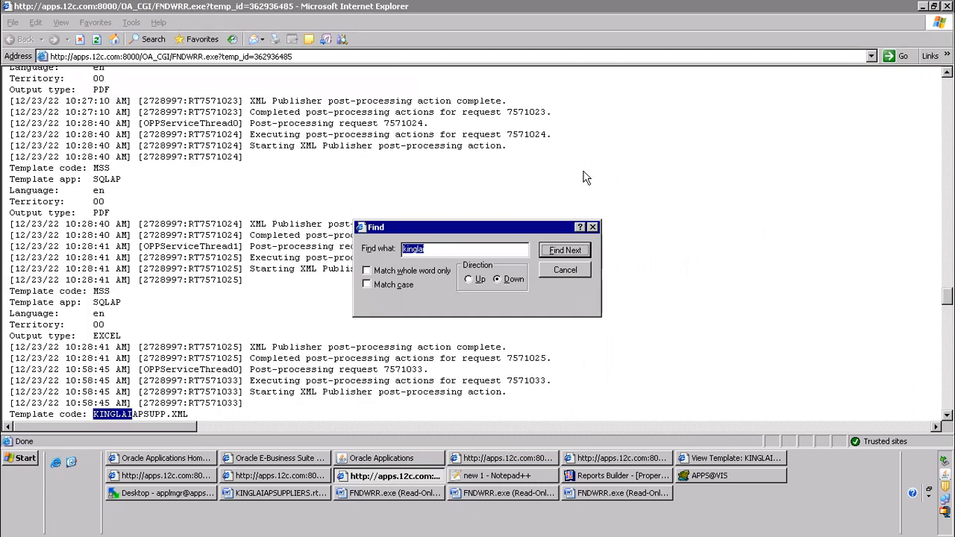
pyautogui.moveTo(12, 414); pyautogui.dragTo(195, 415)
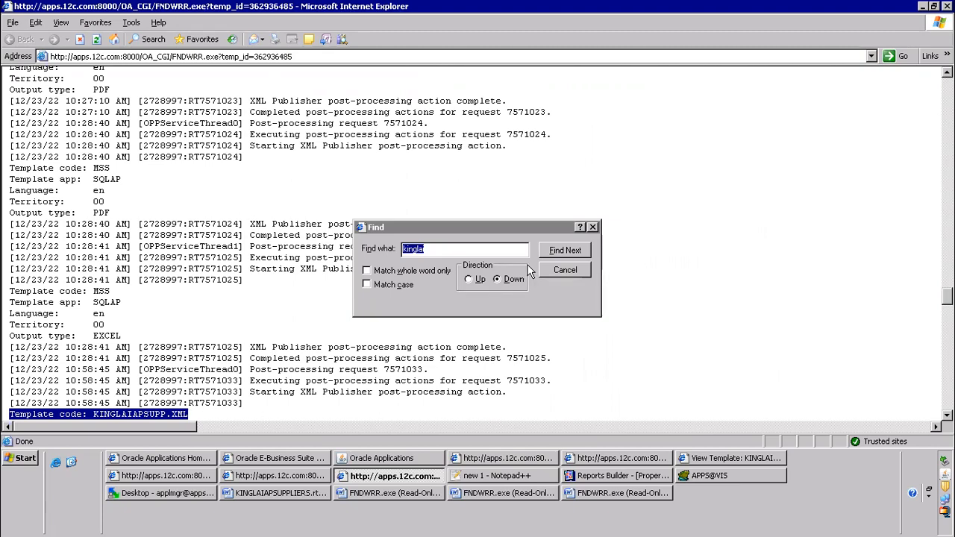
pyautogui.click(565, 270)
# Highlight the 'for-eac' namespace-prefix-not-declared error line further down.
pyautogui.scroll(-10, 278, 291)
pyautogui.scroll(-20, 278, 291)
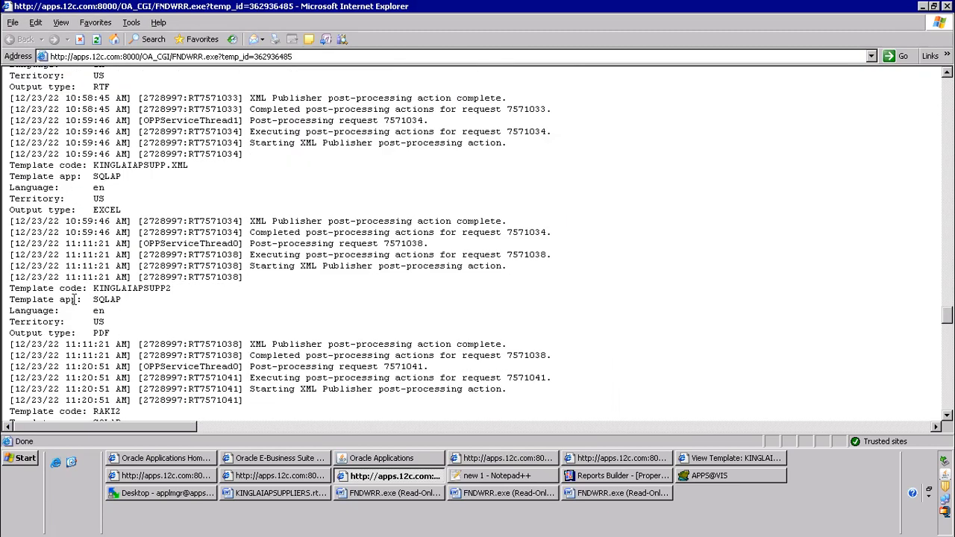
pyautogui.scroll(-20, 75, 317)
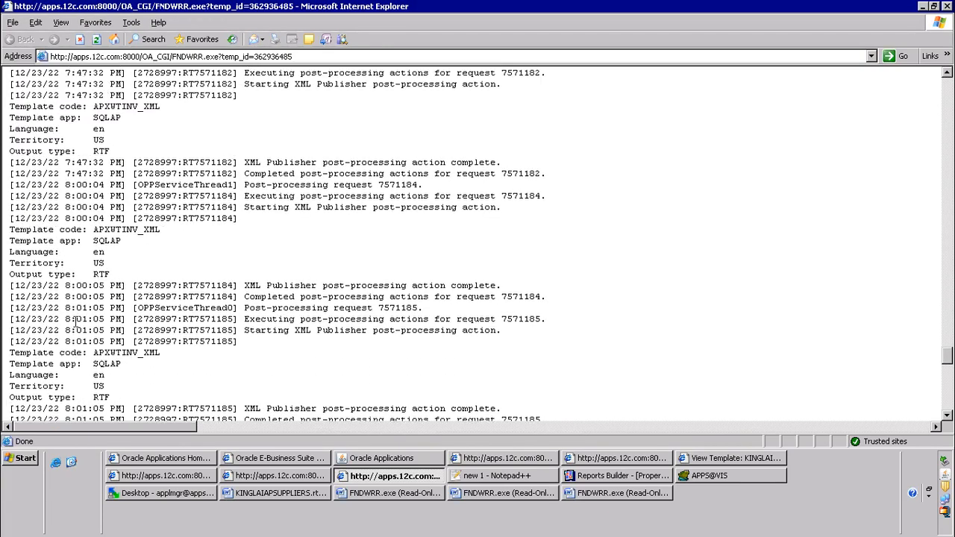
pyautogui.scroll(-6, 65, 309)
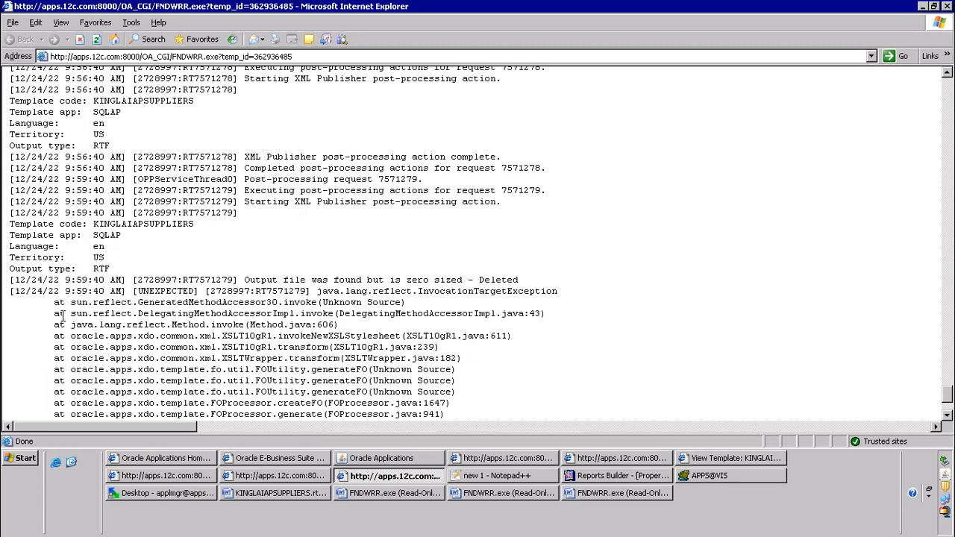
pyautogui.moveTo(7, 338); pyautogui.dragTo(513, 343)
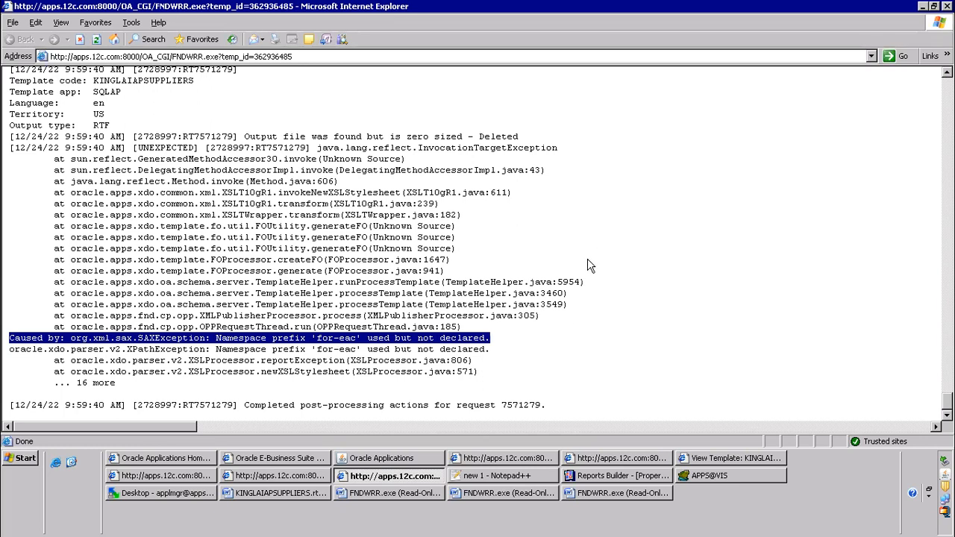
# Close the extra log window and Concurrent Processes form, collapse the Navigator, and return to Toad.
pyautogui.click(520, 457)
pyautogui.rightClick(538, 452)
pyautogui.click(548, 445)
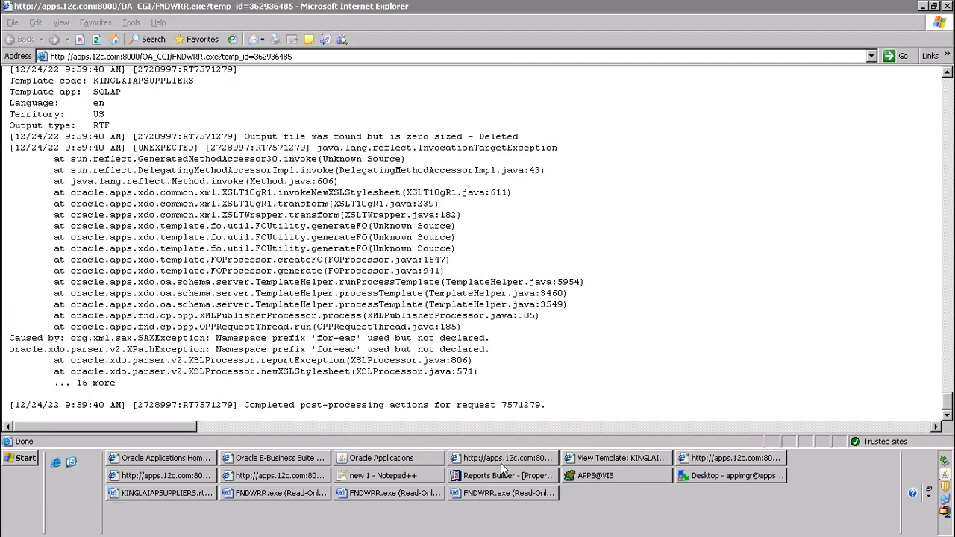
pyautogui.click(381, 458)
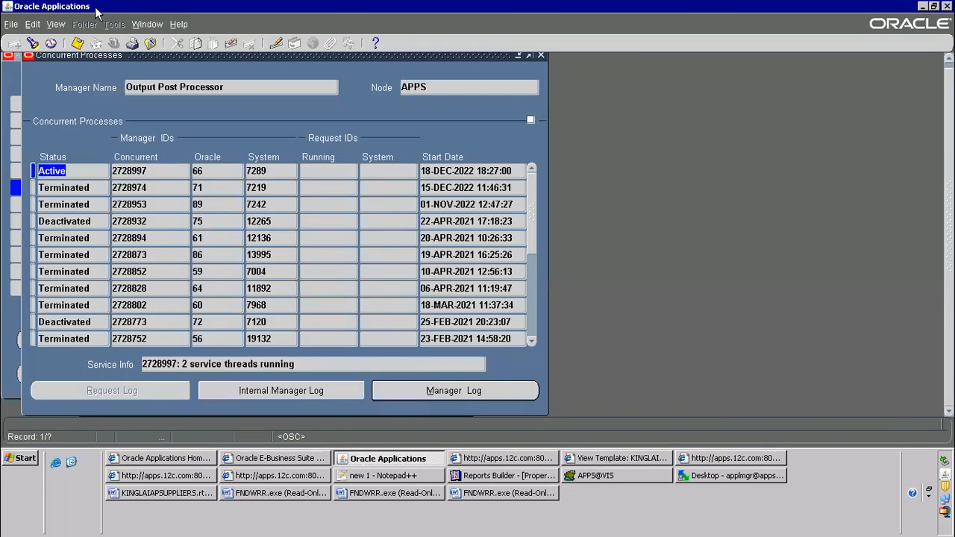
pyautogui.click(151, 43)
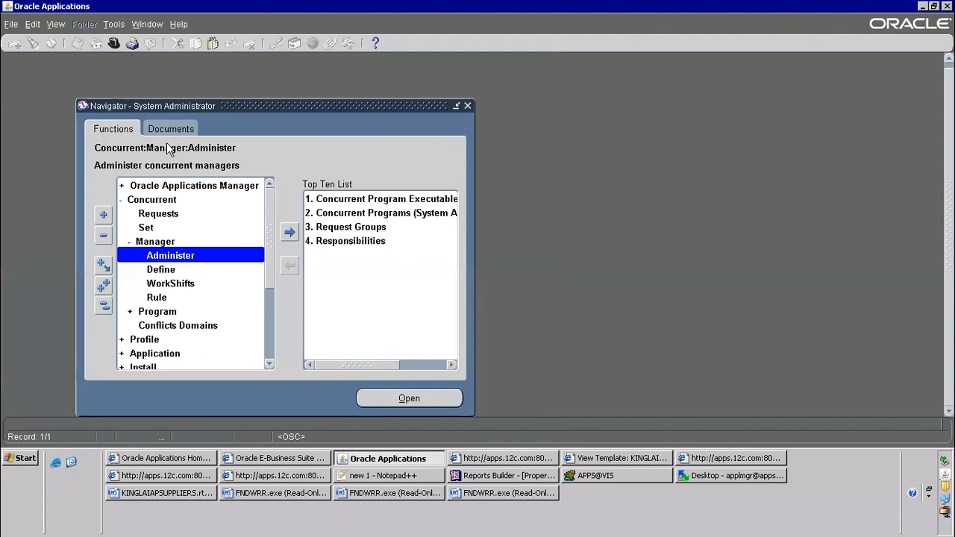
pyautogui.hotkey('alt', 't')
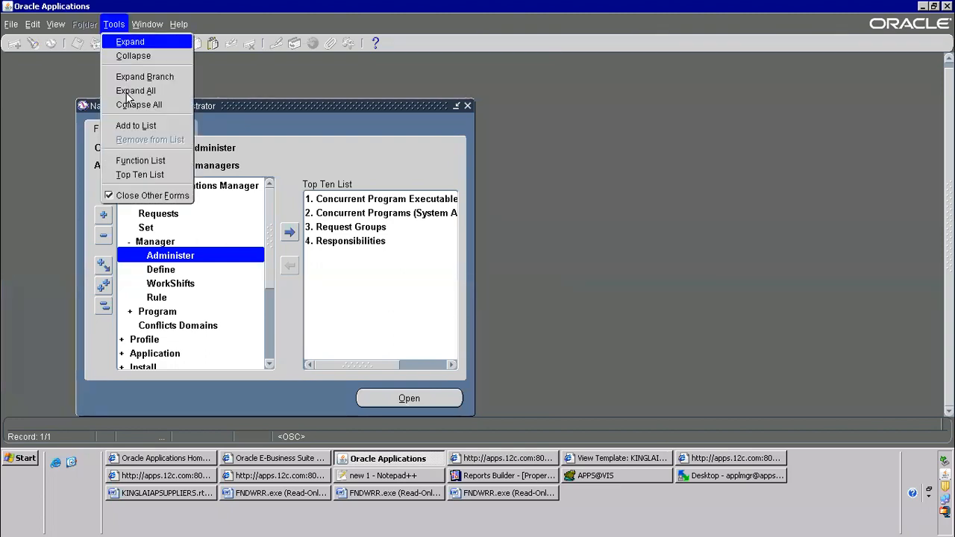
pyautogui.press('l')
pyautogui.moveTo(202, 106); pyautogui.dragTo(197, 86)
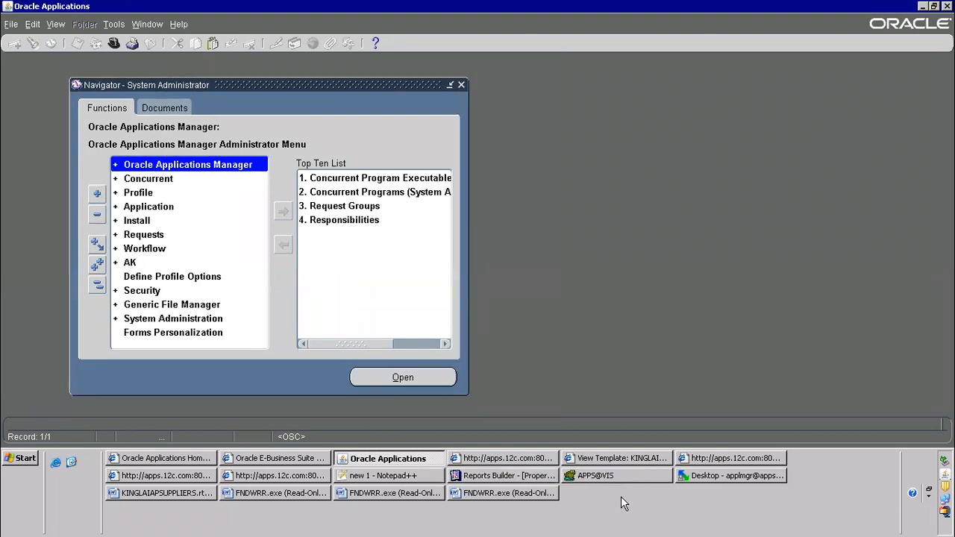
pyautogui.click(613, 478)
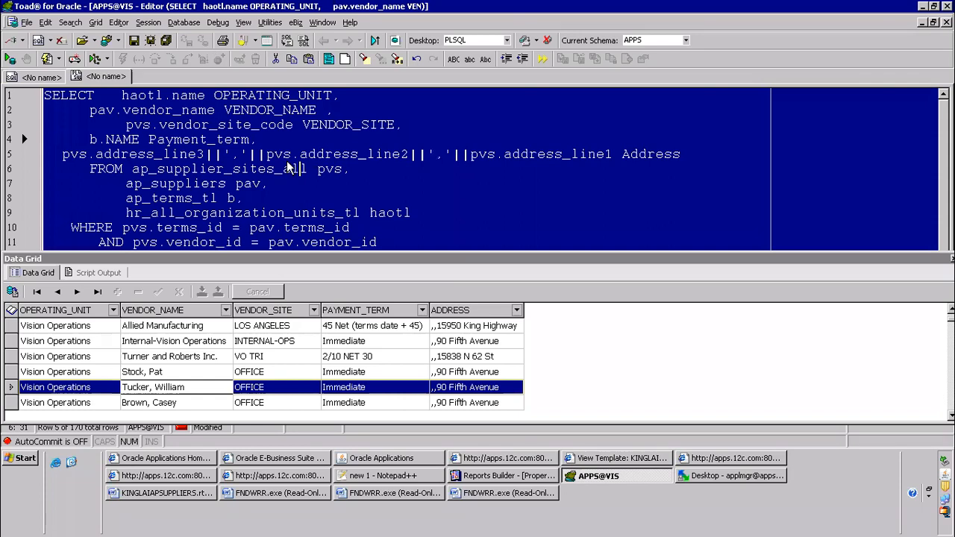
# Run select * from fnd_conc_pp_actions in Toad and begin a where concurrent_request_id= filter.
pyautogui.press('Delete')
pyautogui.write('seel')
pyautogui.press('BackSpace')
pyautogui.press('BackSpace')
pyautogui.press('BackSpace')
pyautogui.press('BackSpace')
pyautogui.write('select')
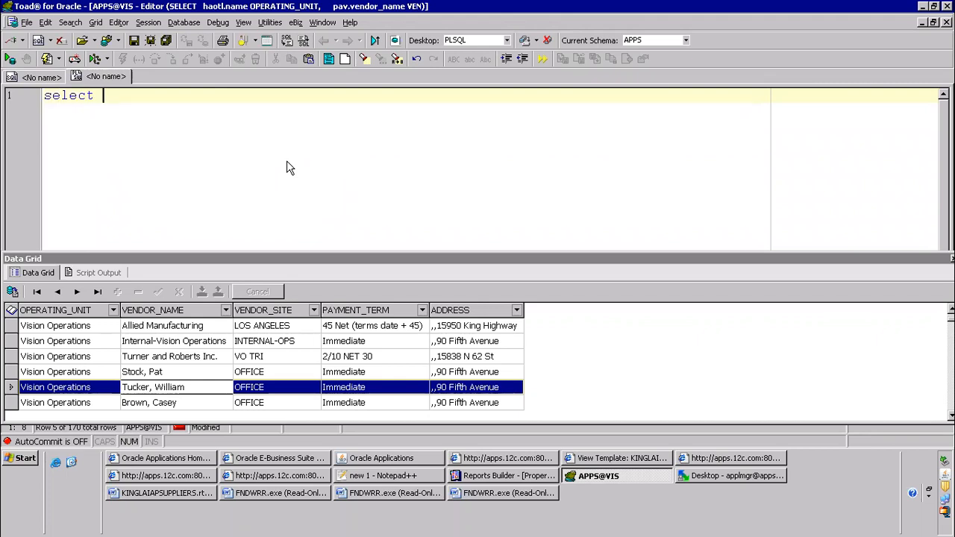
pyautogui.write(' * from ')
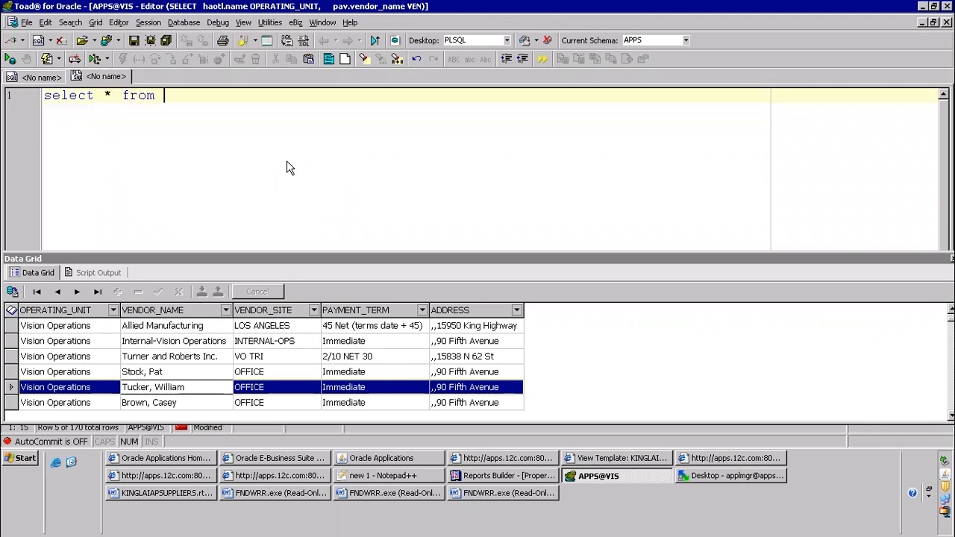
pyautogui.write('fnd_conc_pp_actions')
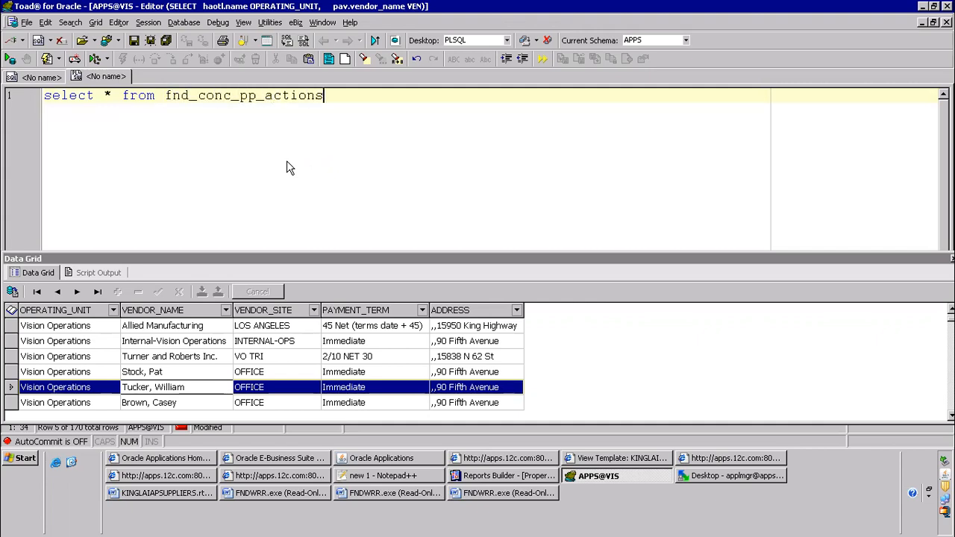
pyautogui.press('F9')
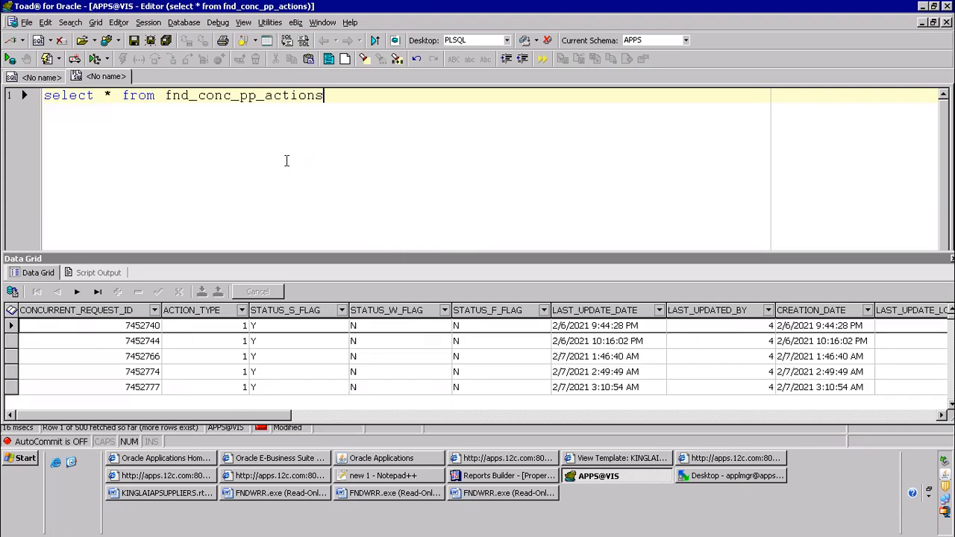
pyautogui.write('where concur')
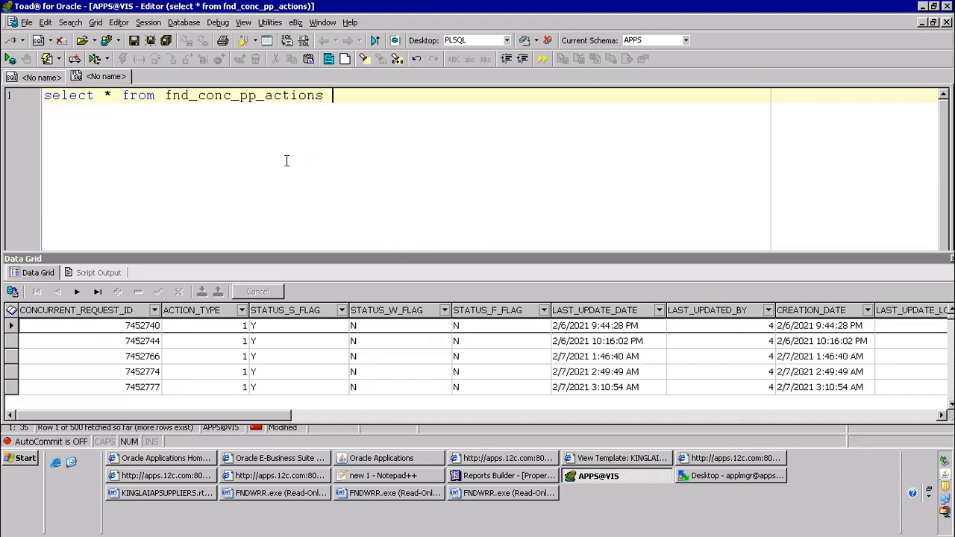
pyautogui.write('rent')
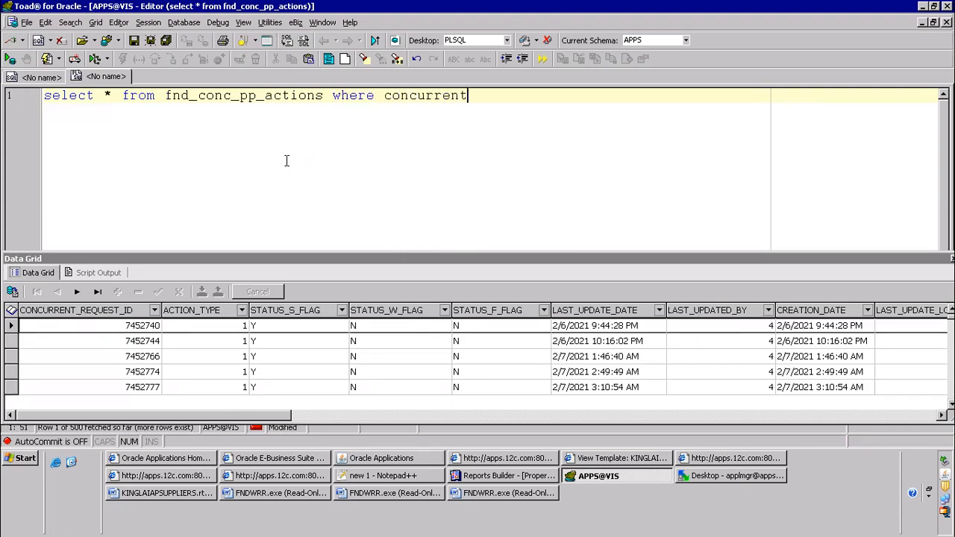
pyautogui.write('_request_id=')
pyautogui.hotkey('alt', 'Tab')
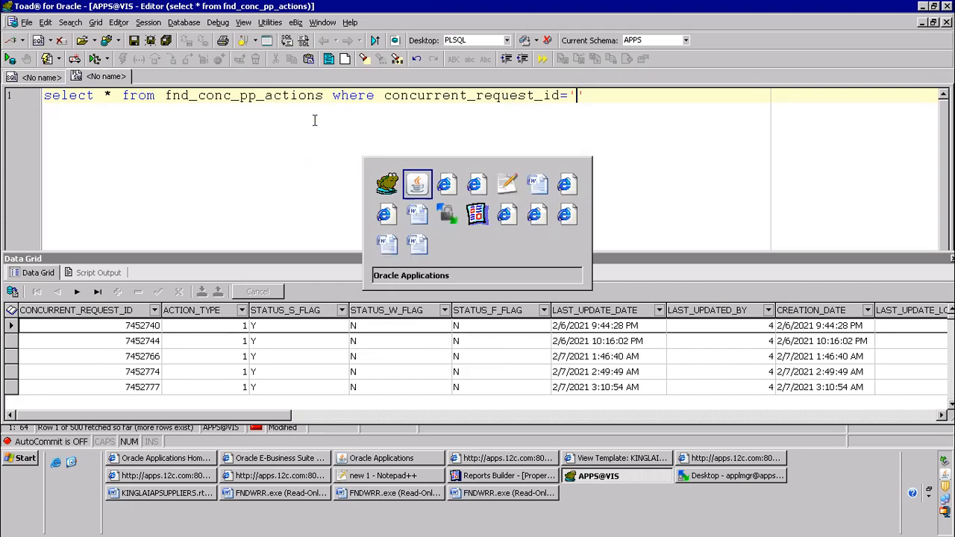
# Copy request ID 7571279 from Find Requests into the Toad filter and run it, returning one action row.
pyautogui.click(59, 27)
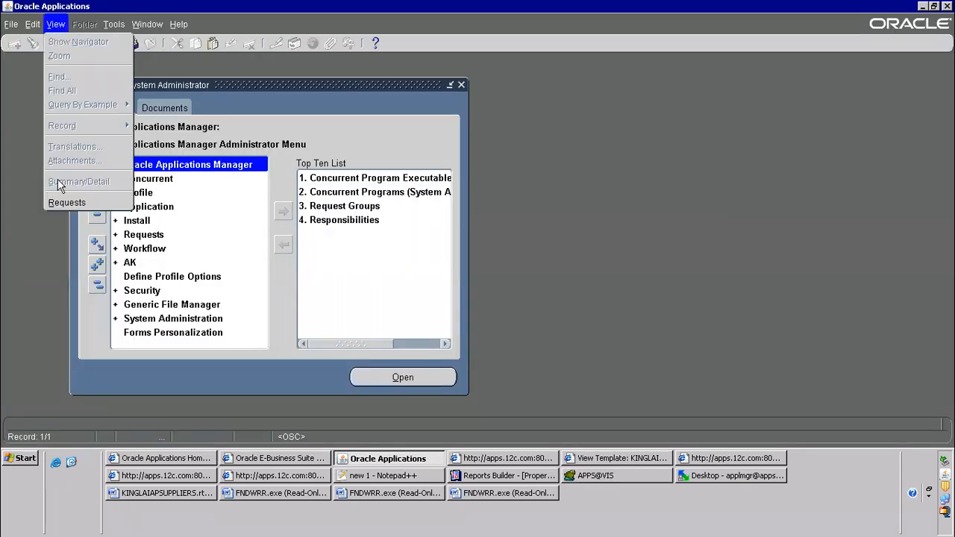
pyautogui.click(67, 202)
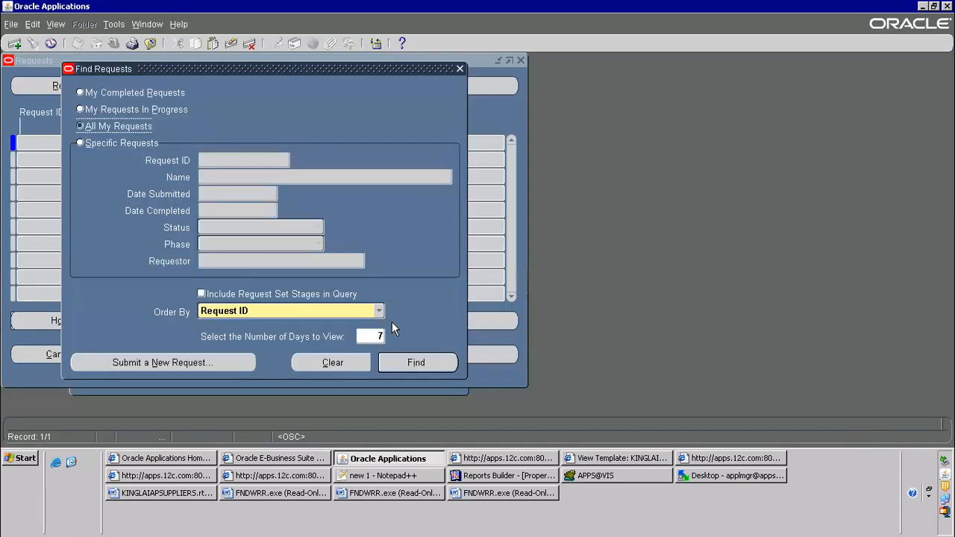
pyautogui.click(391, 362)
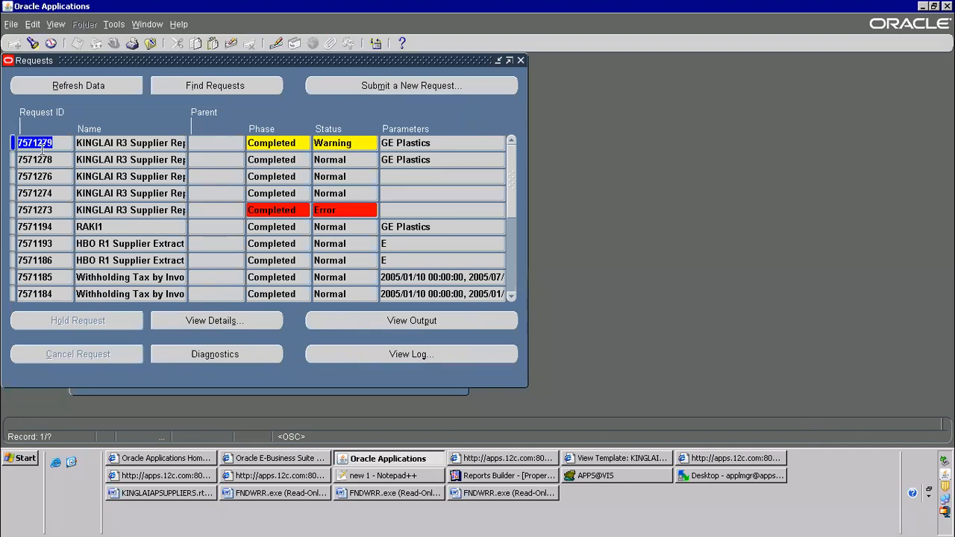
pyautogui.hotkey('ctrl', 'c')
pyautogui.hotkey('alt', 'Tab')
pyautogui.hotkey('ctrl', 'v')
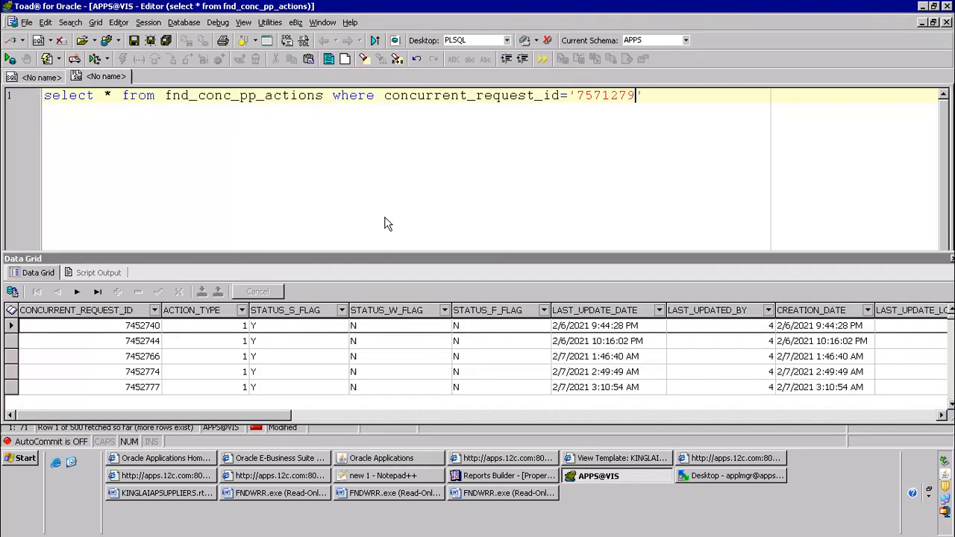
pyautogui.press('F9')
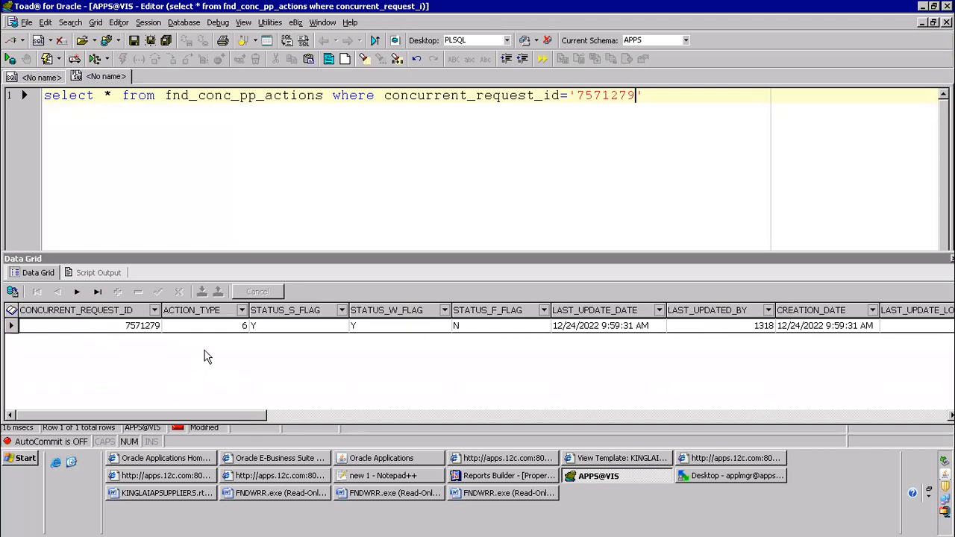
pyautogui.click(212, 327)
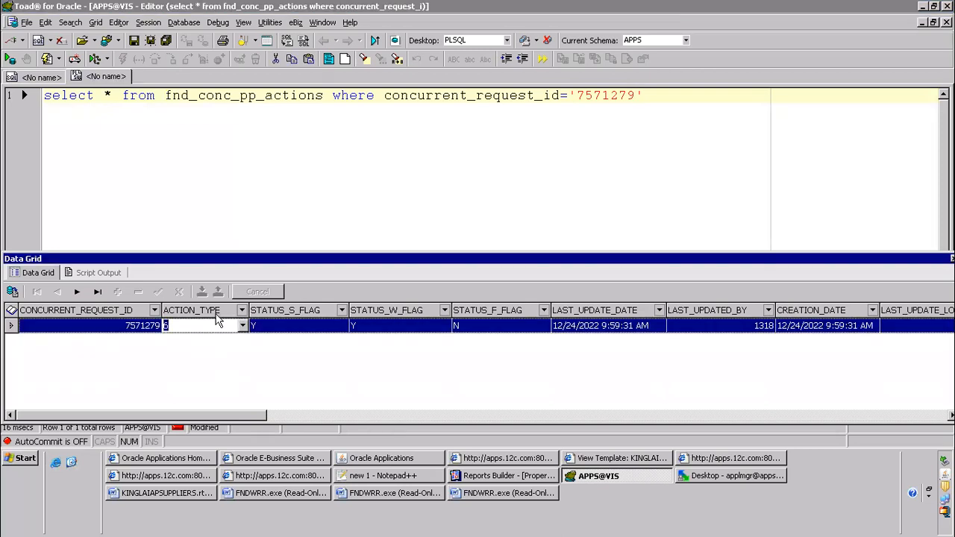
pyautogui.click(422, 460)
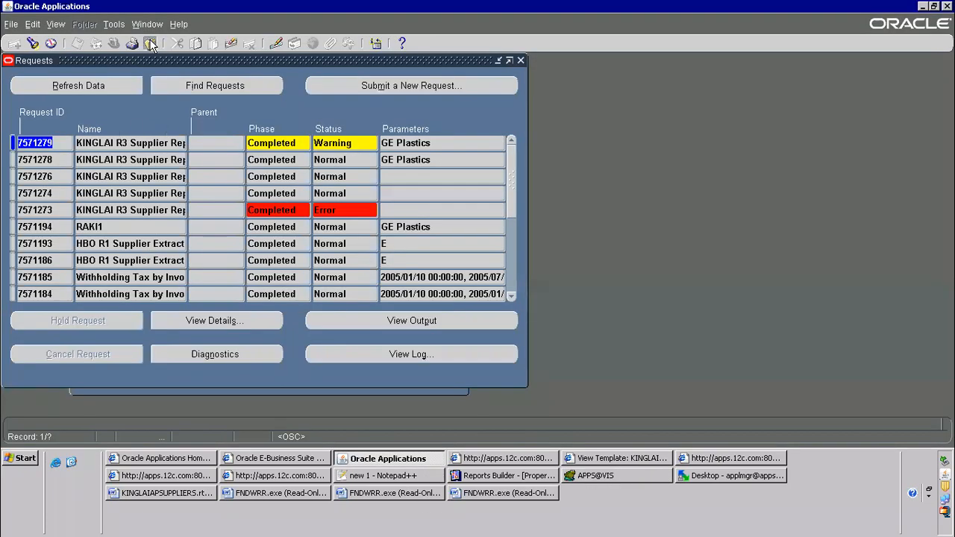
pyautogui.click(150, 43)
# Reopen Administer Concurrent Managers, select the Output Post Processor row, and go back to Toad.
pyautogui.doubleClick(153, 179)
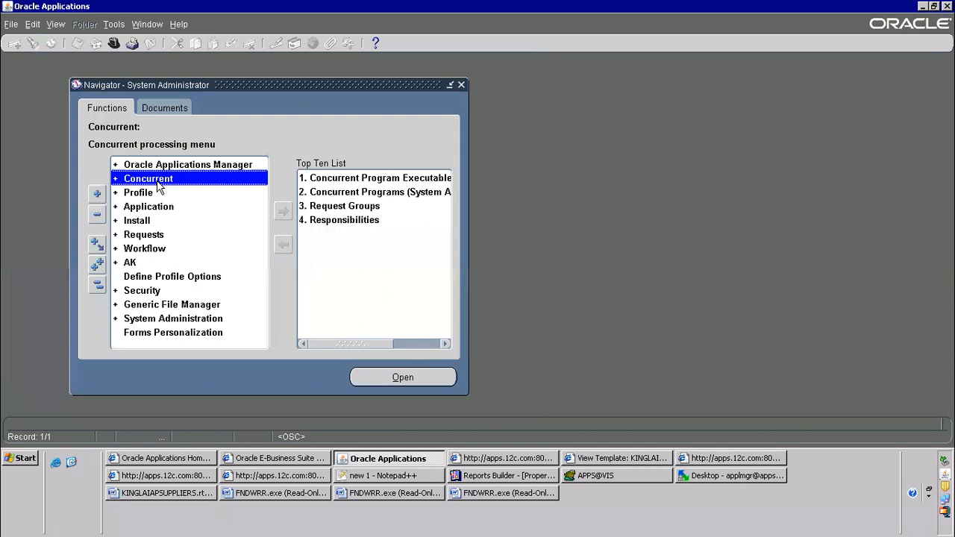
pyautogui.click(156, 221)
pyautogui.doubleClick(154, 225)
pyautogui.doubleClick(163, 236)
pyautogui.click(76, 194)
pyautogui.click(88, 109)
pyautogui.click(88, 126)
pyautogui.click(86, 143)
pyautogui.click(84, 160)
pyautogui.click(82, 176)
pyautogui.click(78, 193)
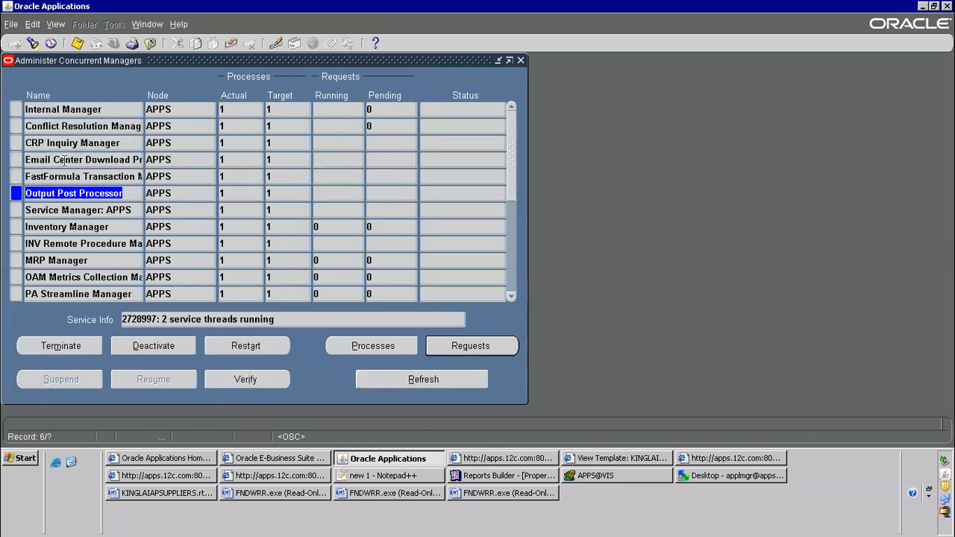
pyautogui.click(611, 476)
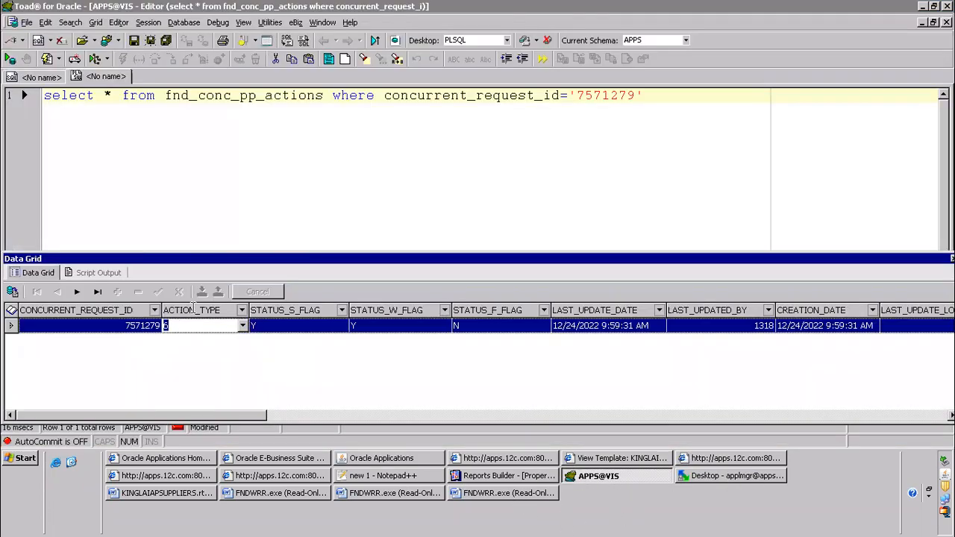
# Inspect the argument cells SQLAP, KINGLAIAPSUPPLIERS, en, US and RTF in the result grid.
pyautogui.click(175, 323)
pyautogui.moveTo(203, 419); pyautogui.dragTo(656, 424)
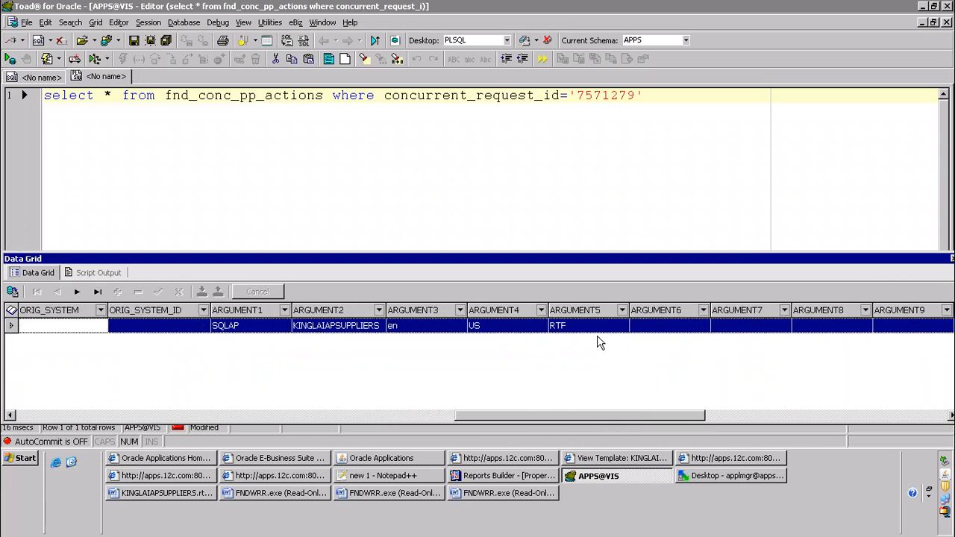
pyautogui.click(565, 328)
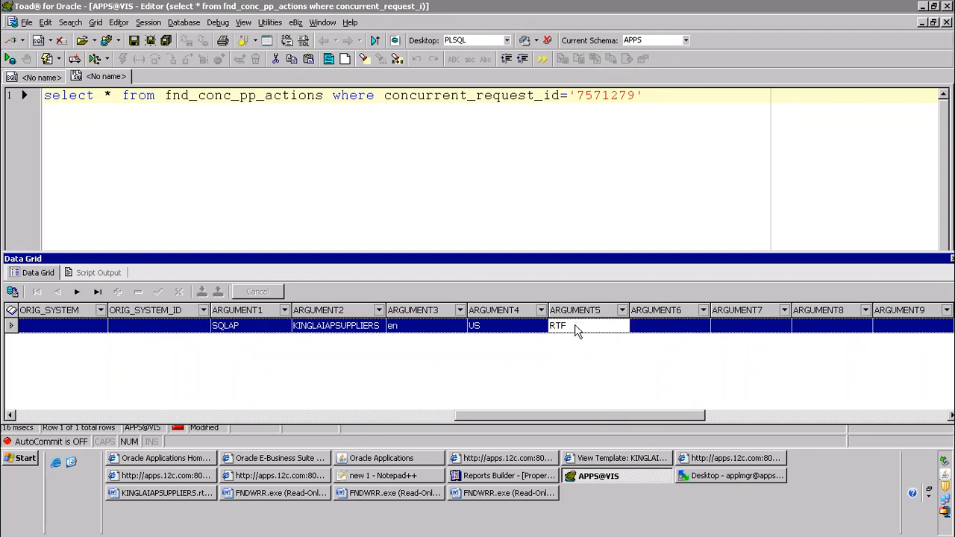
pyautogui.click(496, 326)
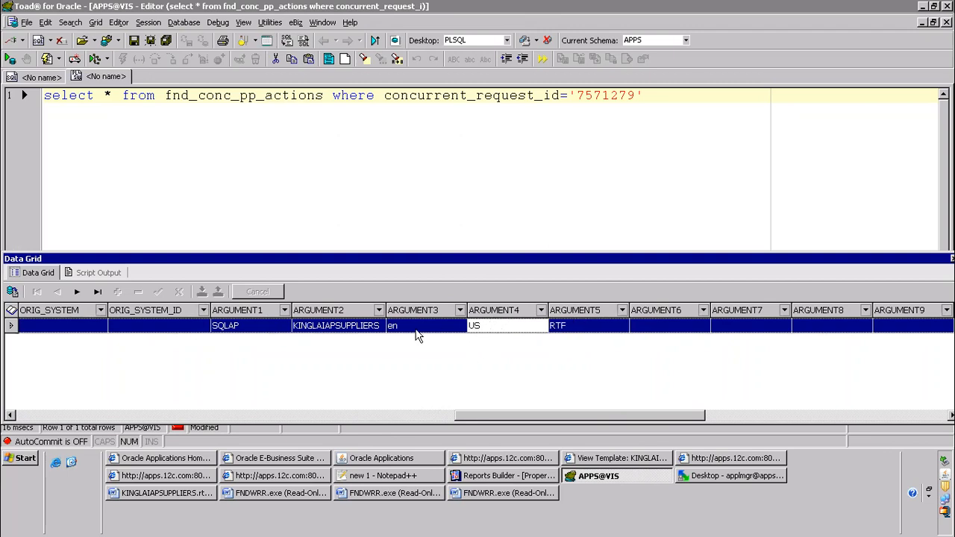
pyautogui.click(416, 335)
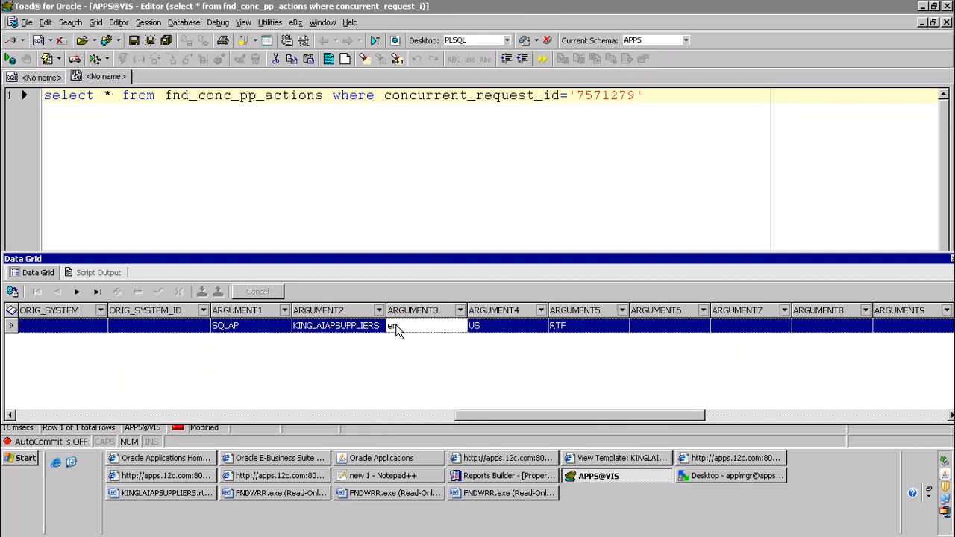
pyautogui.click(477, 329)
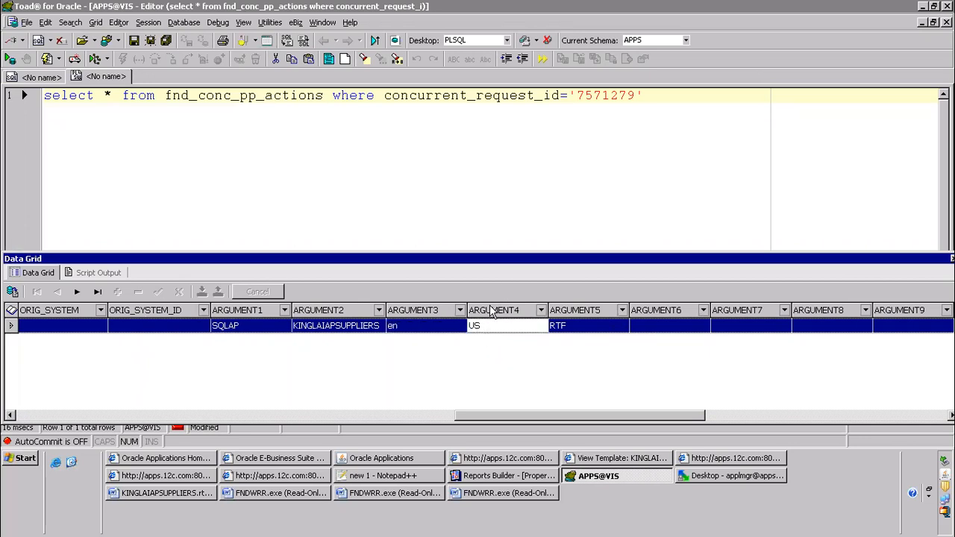
pyautogui.click(330, 336)
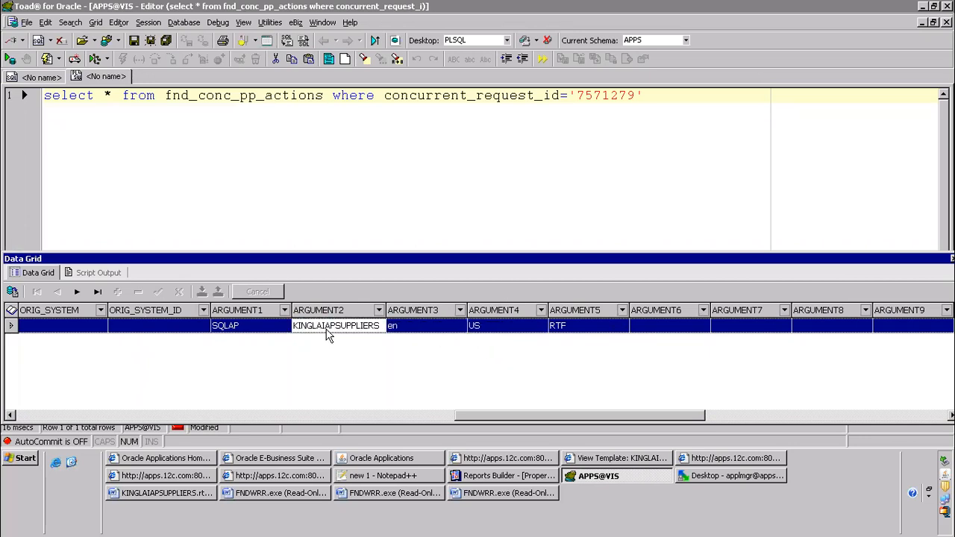
pyautogui.click(229, 329)
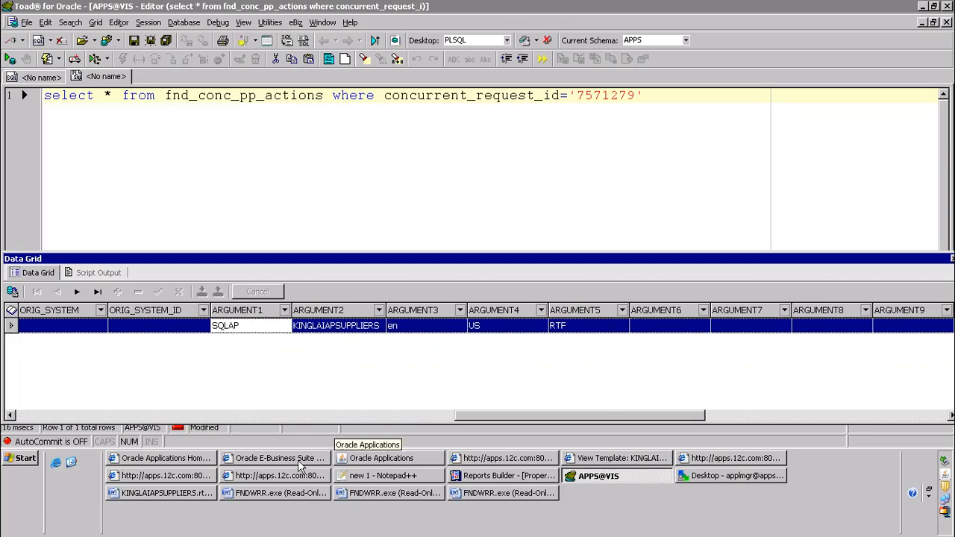
pyautogui.click(347, 459)
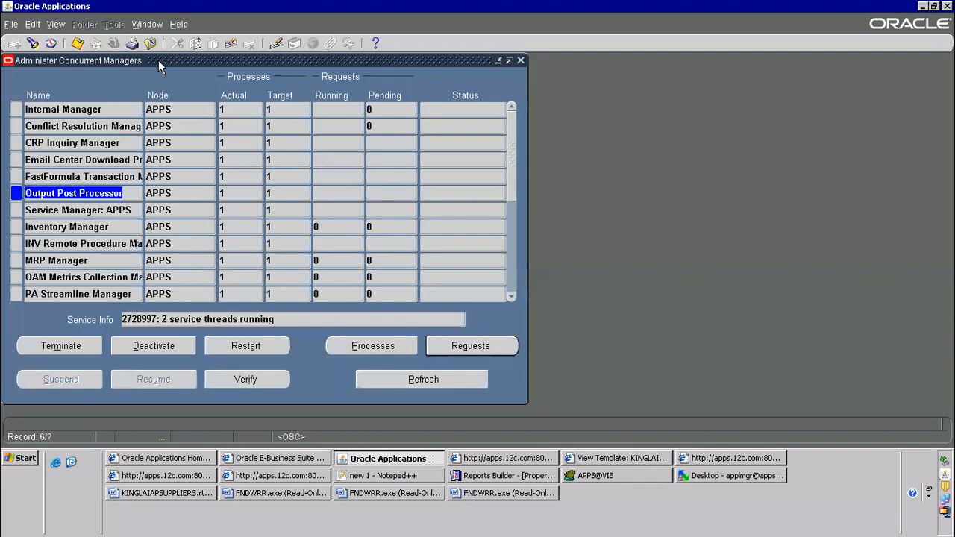
# Close the concurrent managers form and open Register Applications from the Application branch.
pyautogui.click(150, 42)
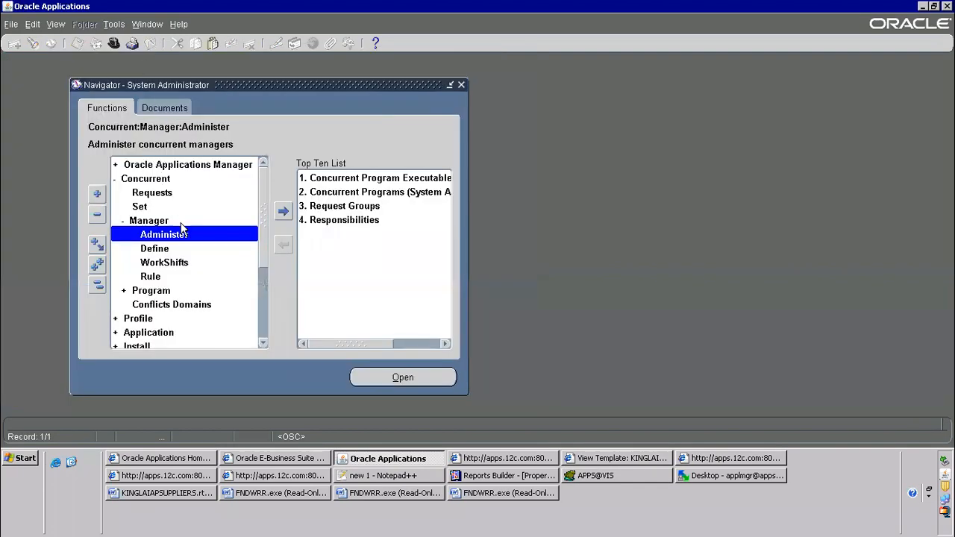
pyautogui.doubleClick(149, 332)
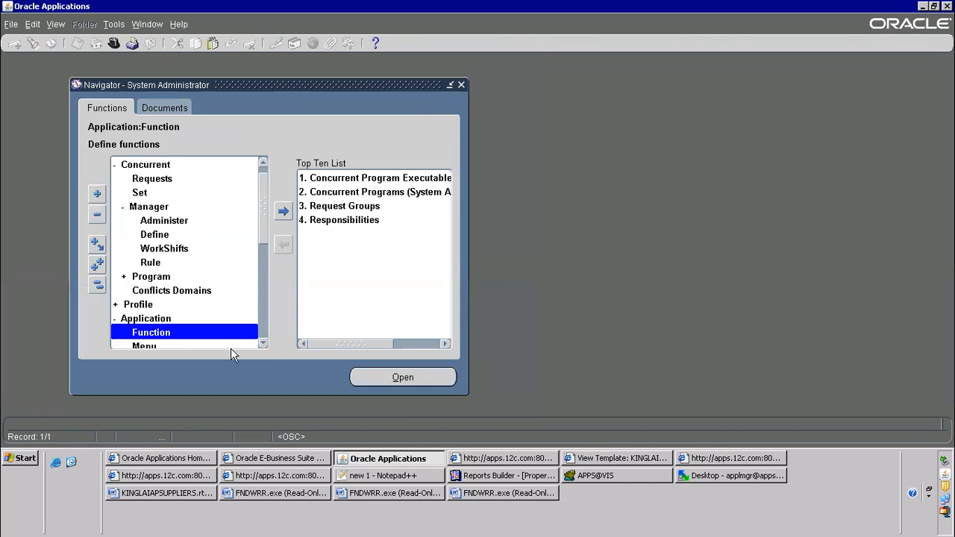
pyautogui.click(262, 344)
pyautogui.click(263, 344)
pyautogui.click(263, 344)
pyautogui.click(263, 344)
pyautogui.click(263, 344)
pyautogui.click(262, 344)
pyautogui.click(262, 344)
pyautogui.click(263, 344)
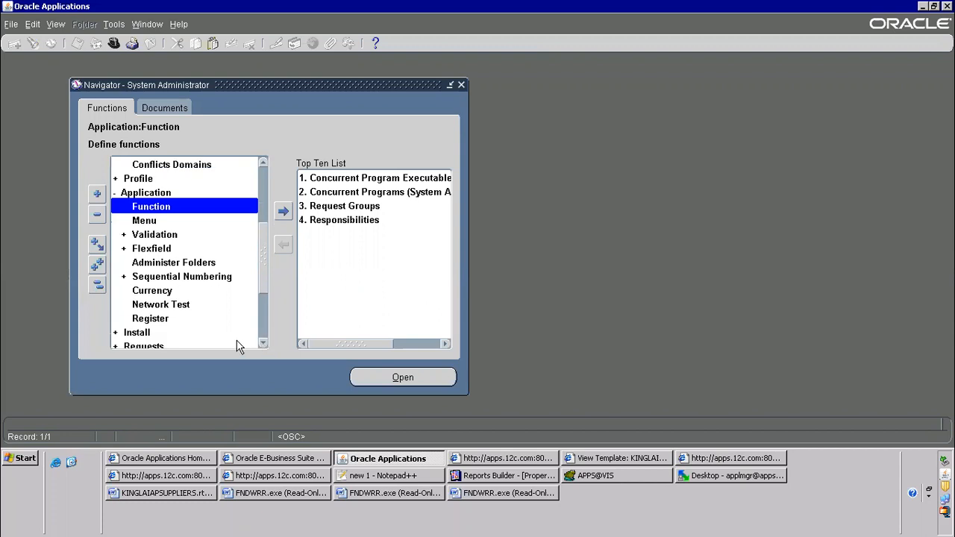
pyautogui.click(150, 319)
pyautogui.click(138, 196)
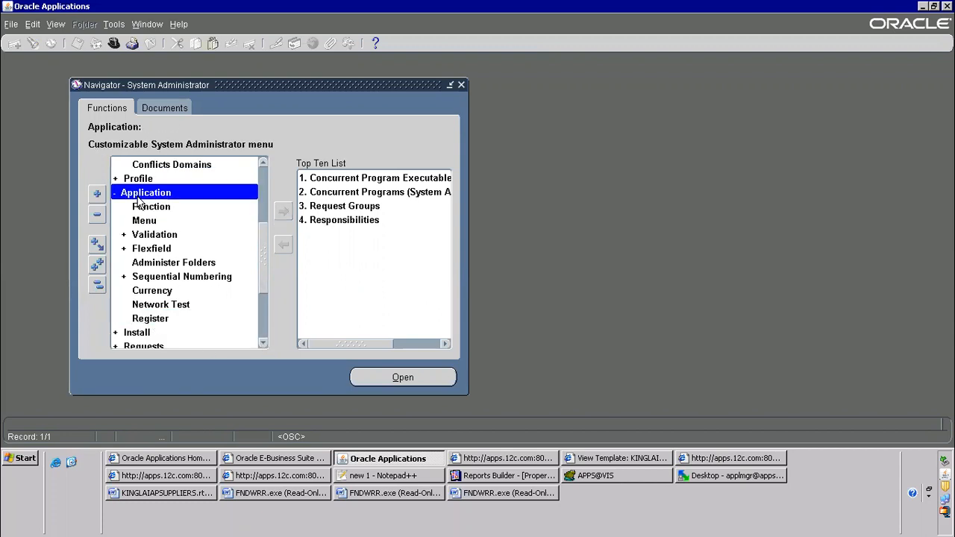
pyautogui.doubleClick(158, 320)
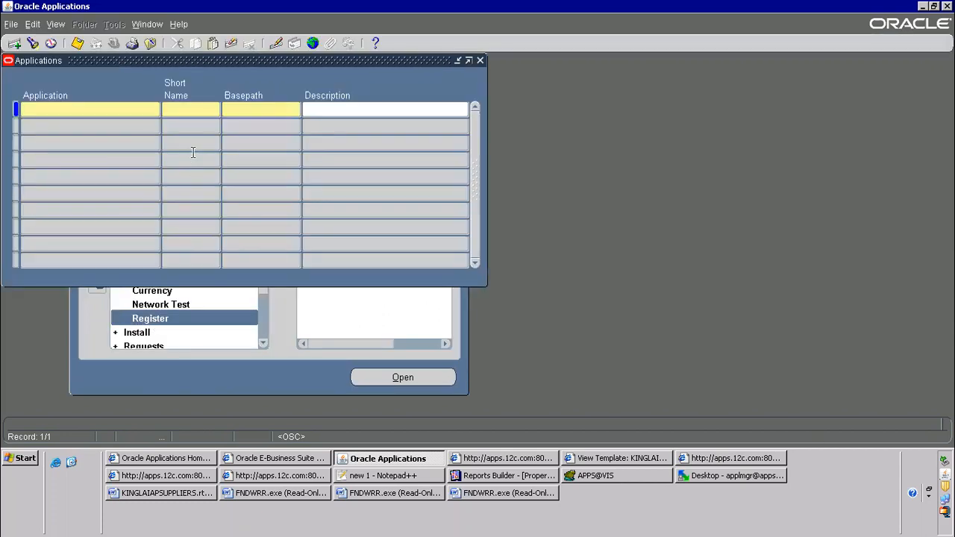
# Query the registered applications Payables (SQLAP), XML Publisher (XDO), Receivables and Inventory.
pyautogui.press('F11')
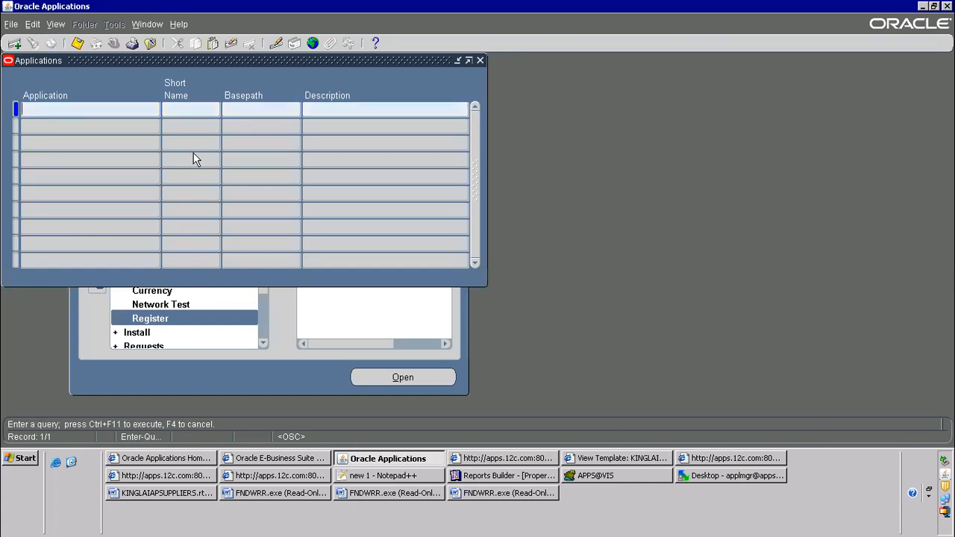
pyautogui.write('Payables')
pyautogui.hotkey('ctrl', 'F11')
pyautogui.click(192, 109)
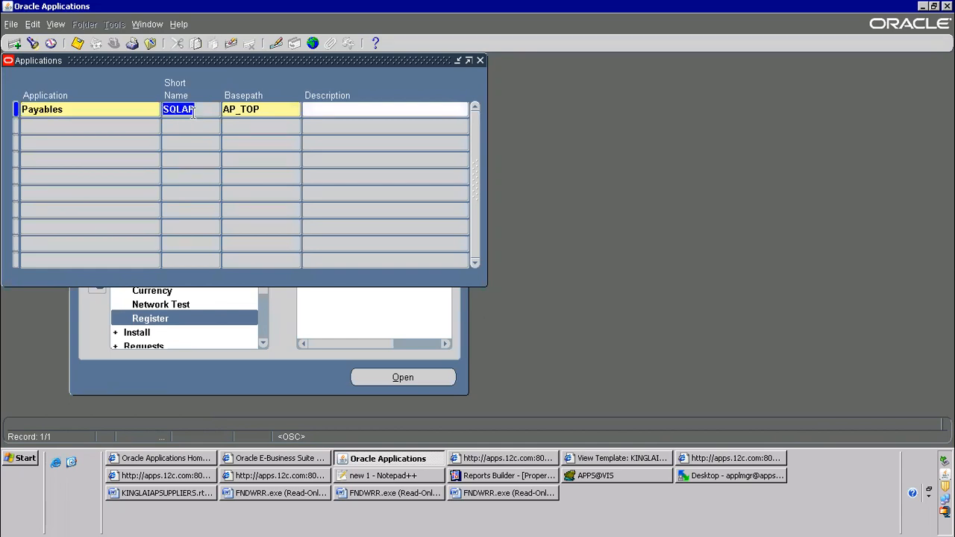
pyautogui.press('F11')
pyautogui.write('XML%')
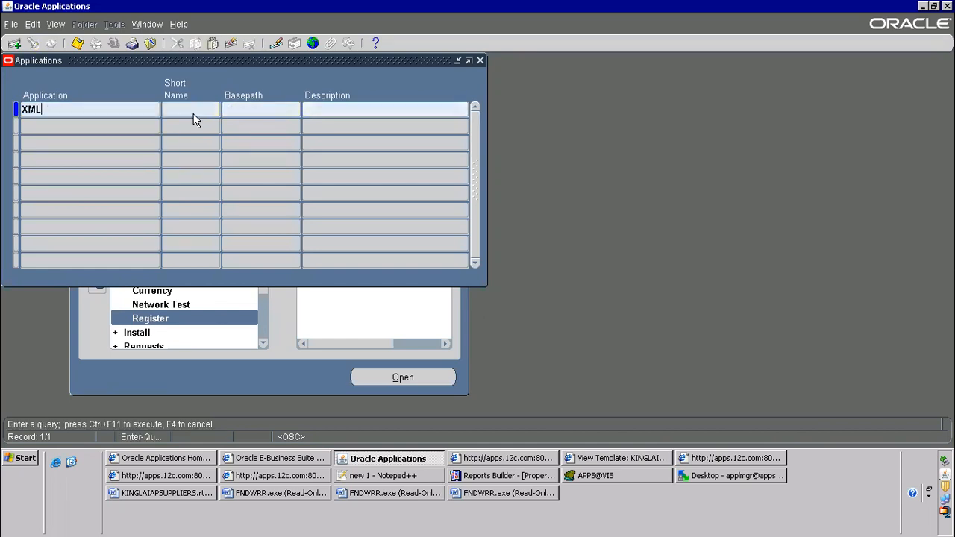
pyautogui.hotkey('ctrl', 'F11')
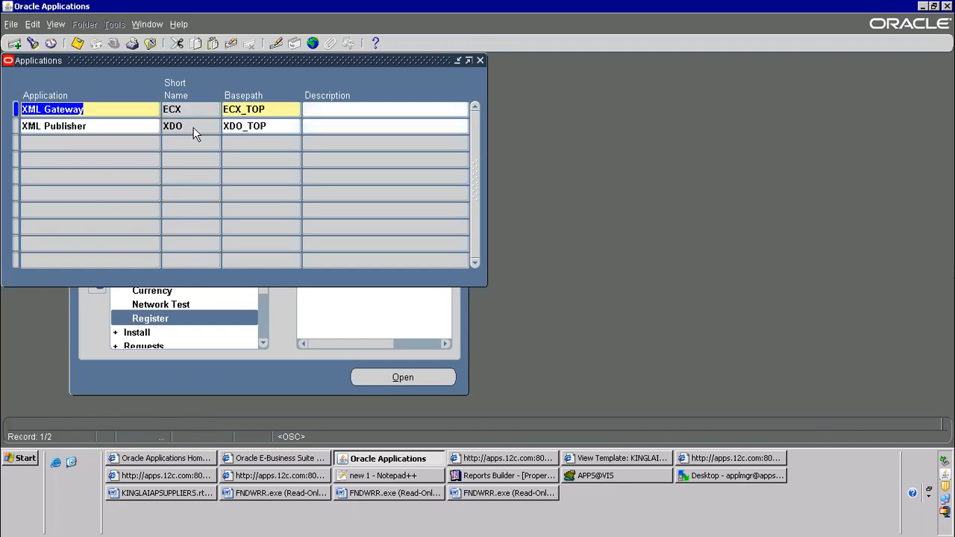
pyautogui.click(192, 127)
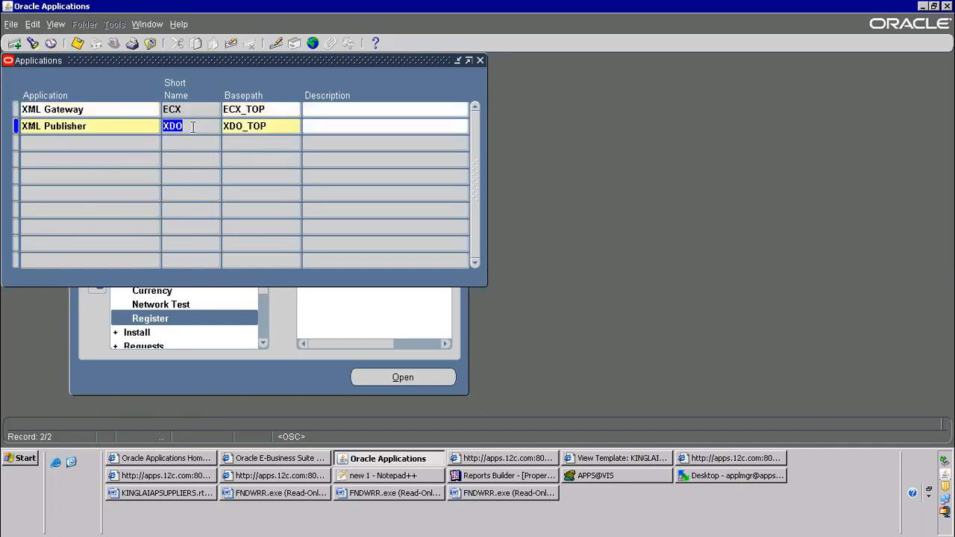
pyautogui.press('F11')
pyautogui.write('Rece%')
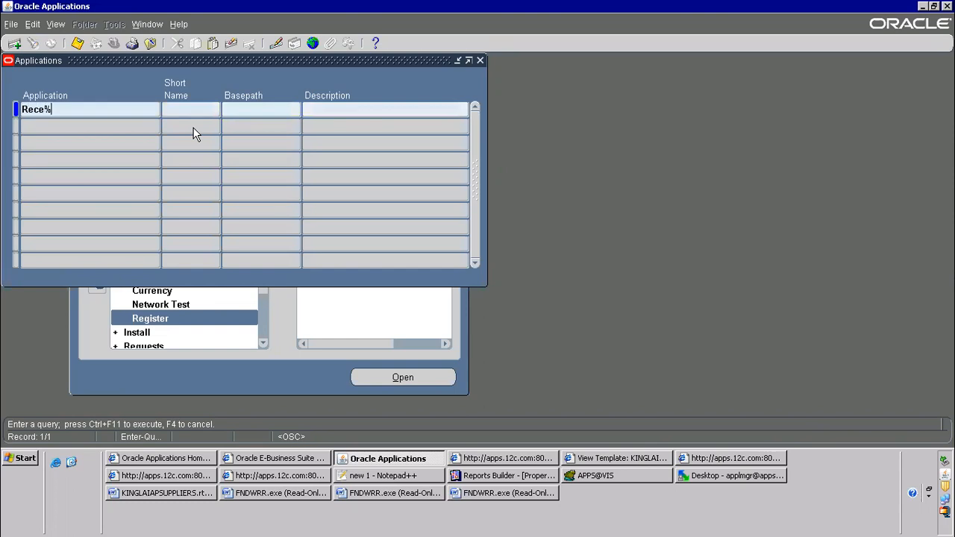
pyautogui.hotkey('ctrl', 'F11')
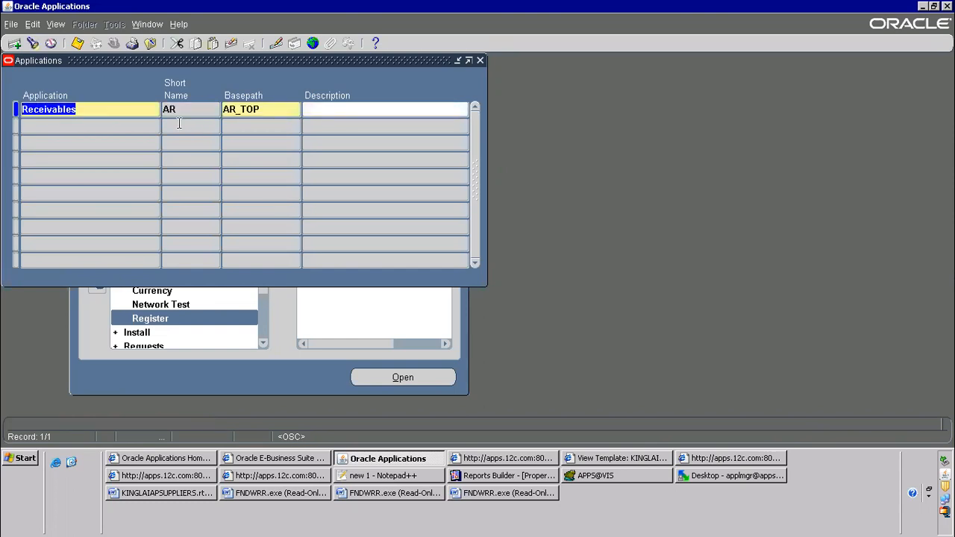
pyautogui.press('F11')
pyautogui.write('Inventory')
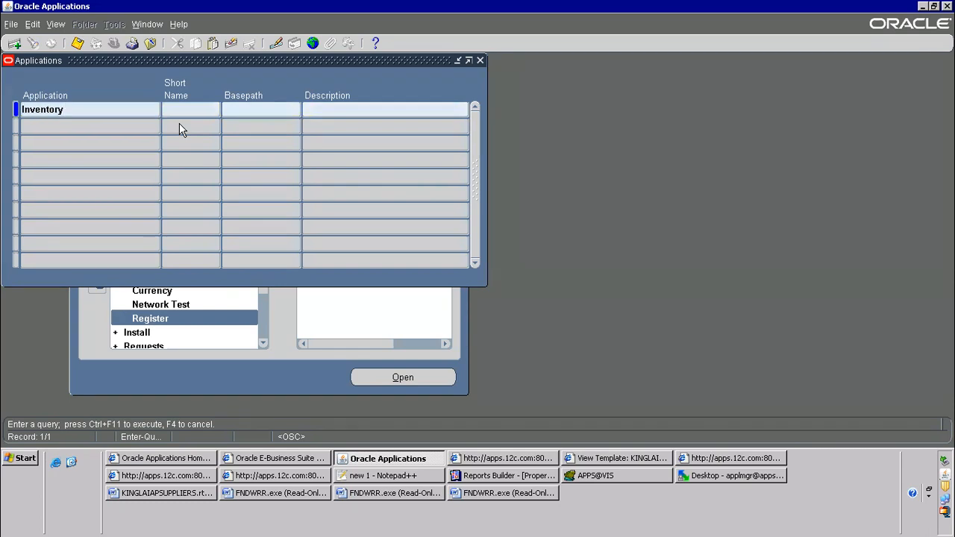
pyautogui.hotkey('ctrl', 'F11')
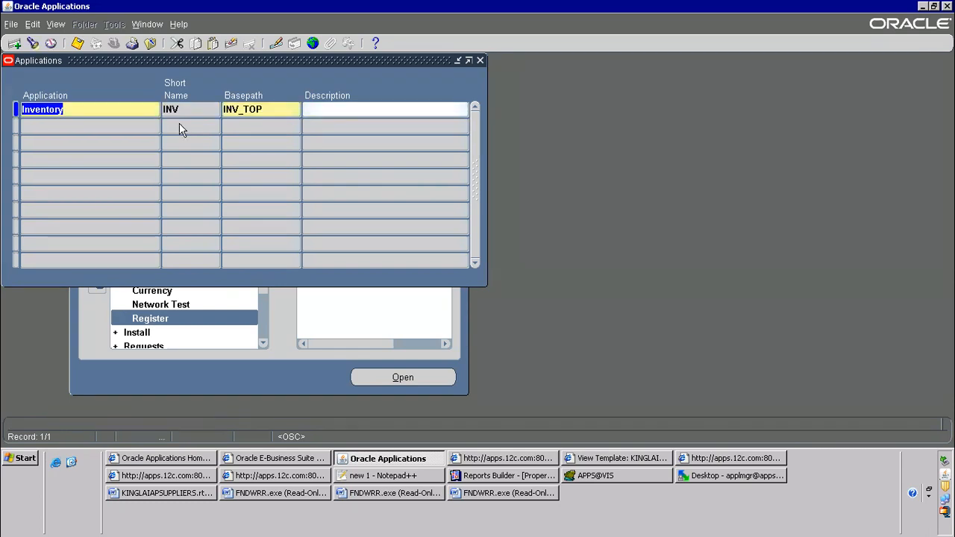
# Query Order Management (ONT) and Cash Management (CE) to check their short names.
pyautogui.press('F11')
pyautogui.write('ORde')
pyautogui.press('BackSpace')
pyautogui.press('BackSpace')
pyautogui.press('BackSpace')
pyautogui.write('rder%')
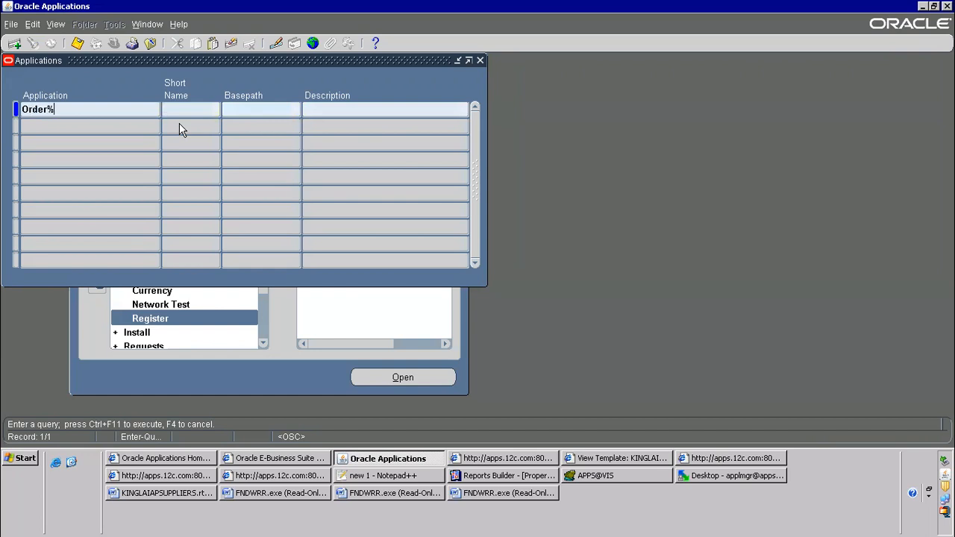
pyautogui.write('Man%')
pyautogui.hotkey('ctrl', 'F11')
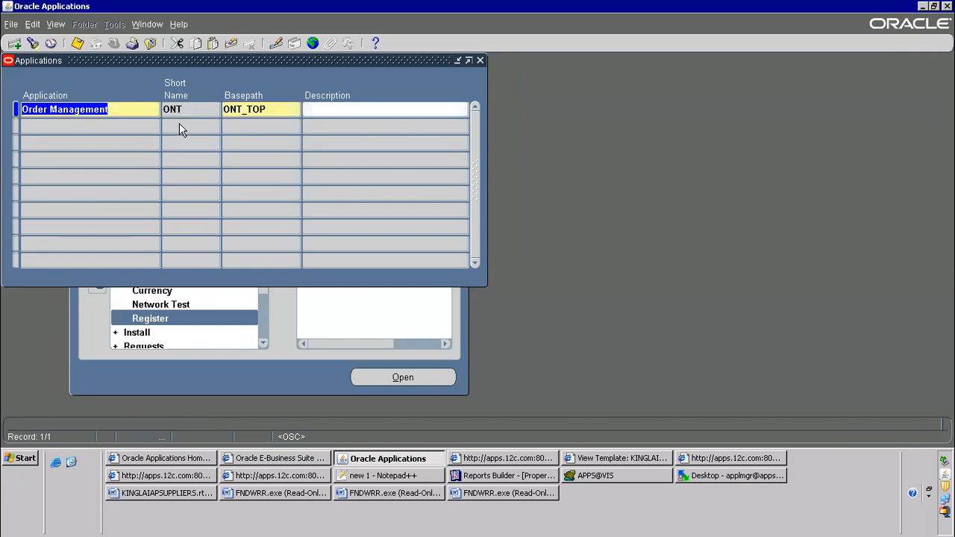
pyautogui.click(185, 112)
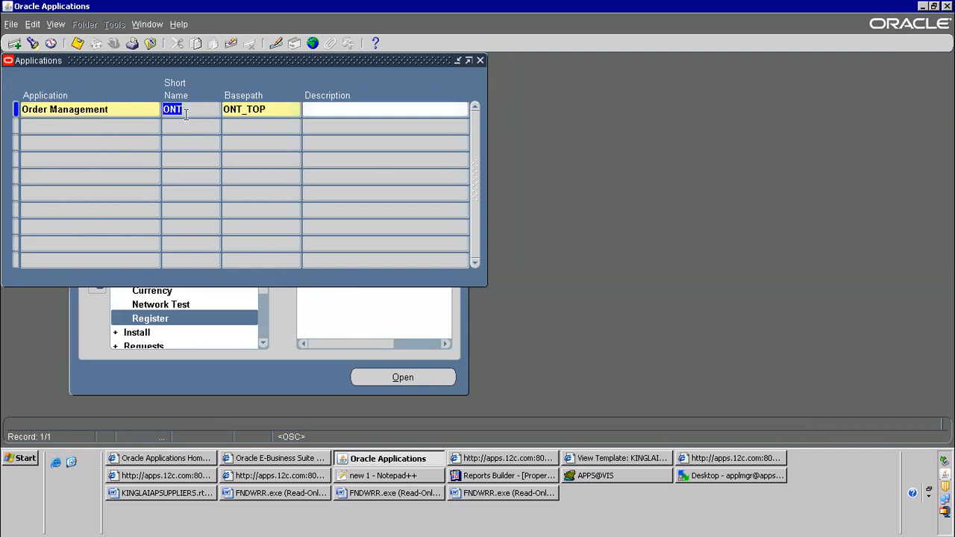
pyautogui.press('F11')
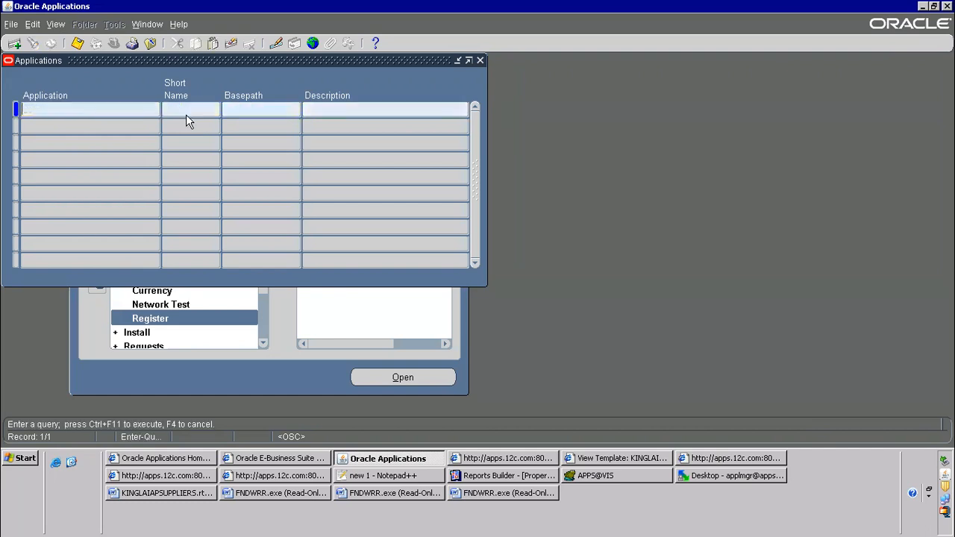
pyautogui.write('Cash%Man%')
pyautogui.hotkey('ctrl', 'F11')
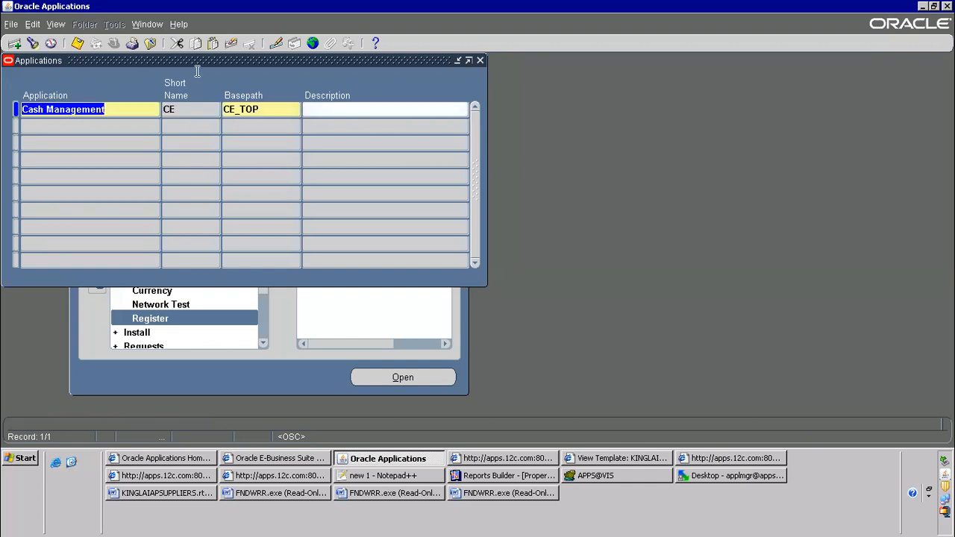
pyautogui.click(74, 110)
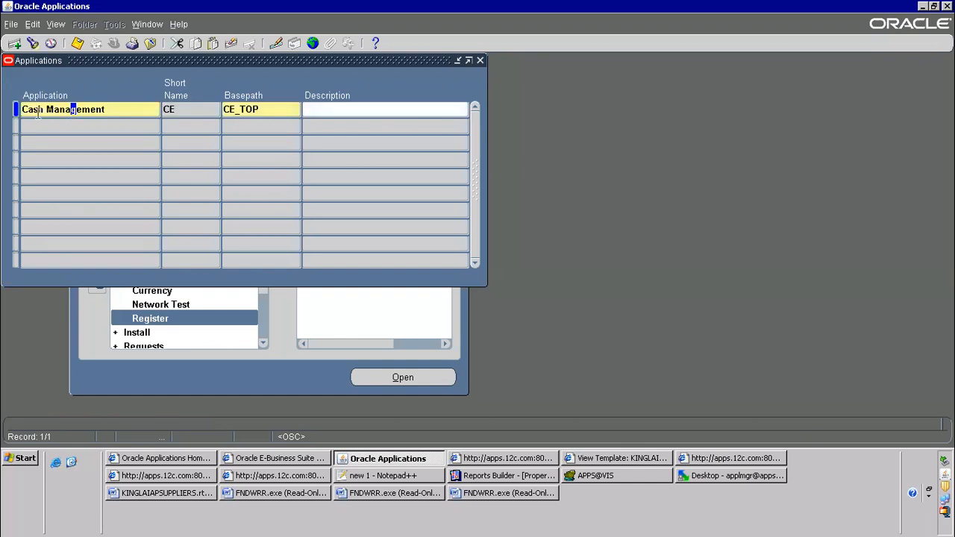
pyautogui.moveTo(56, 109); pyautogui.dragTo(10, 108)
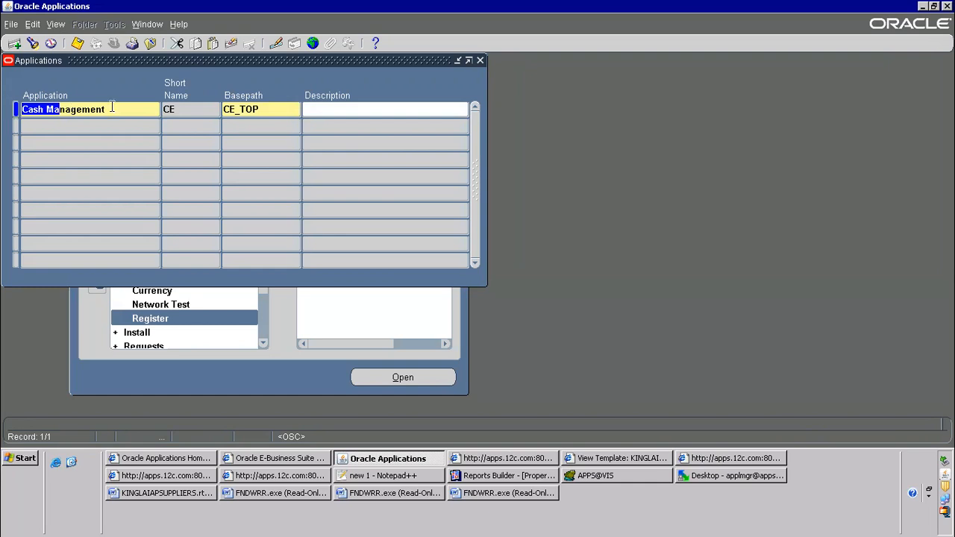
pyautogui.press('Tab')
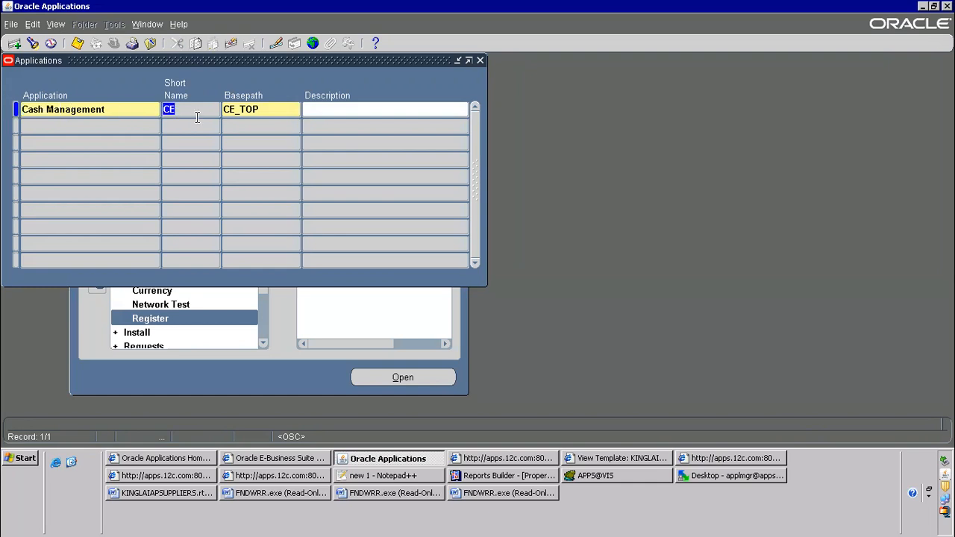
# Close Register Applications and highlight '3) output post processor --OPP' in the Notepad++ notes.
pyautogui.click(156, 44)
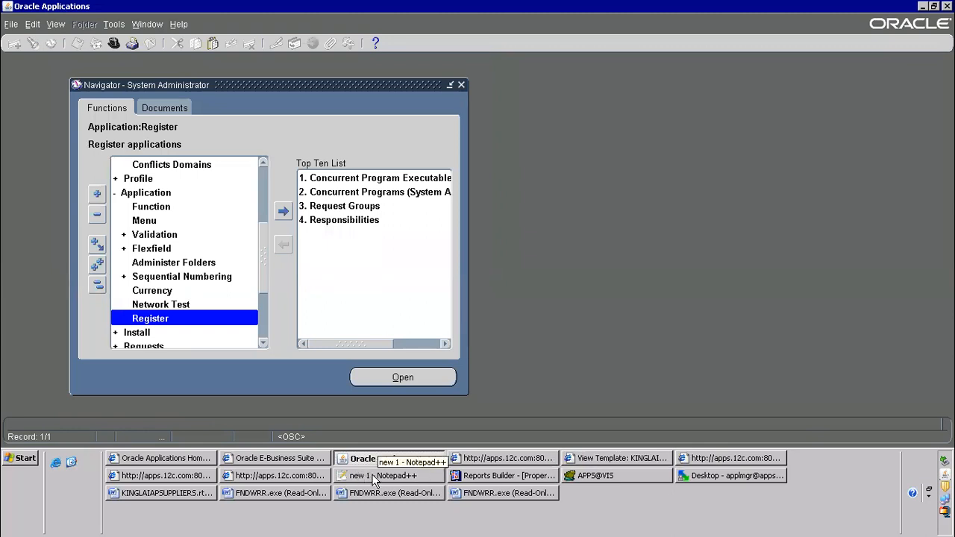
pyautogui.click(396, 474)
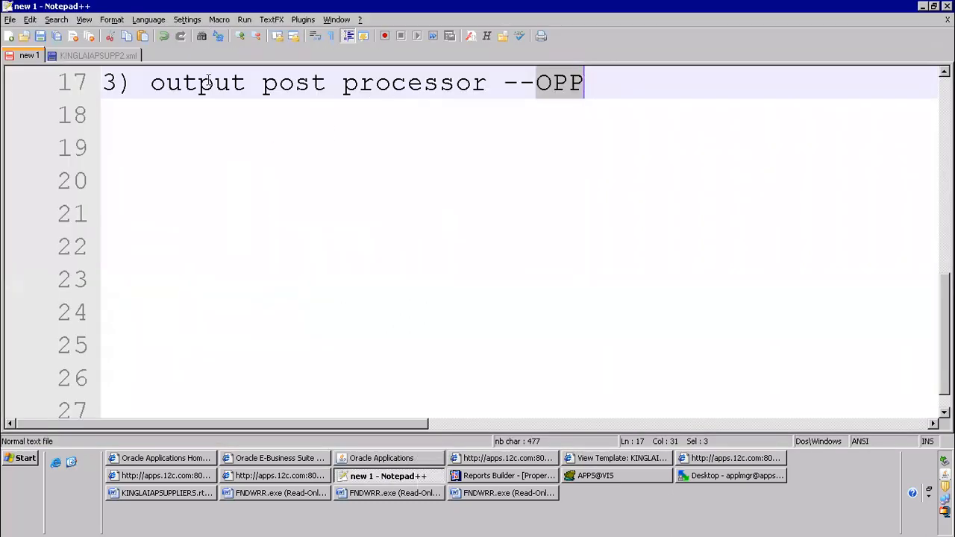
pyautogui.moveTo(153, 81); pyautogui.dragTo(587, 98)
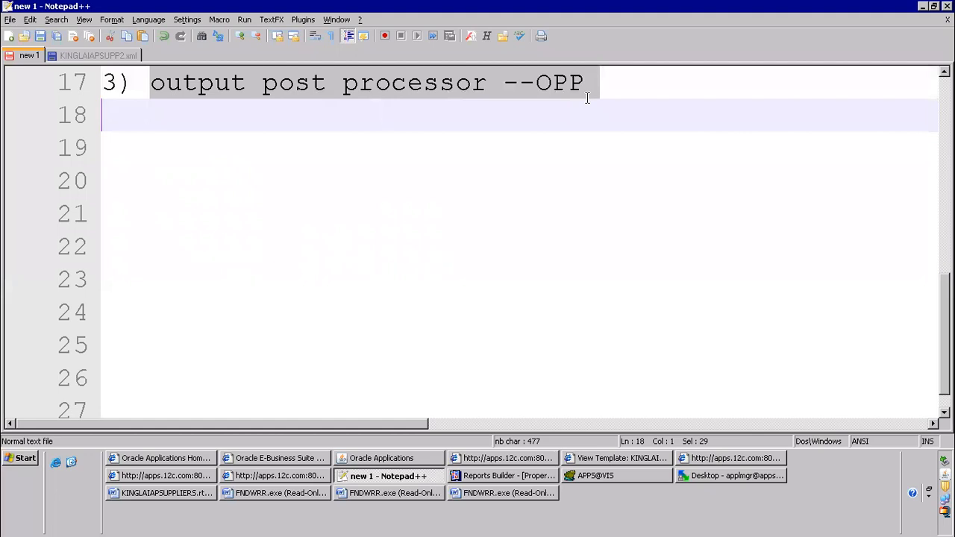
pyautogui.click(543, 119)
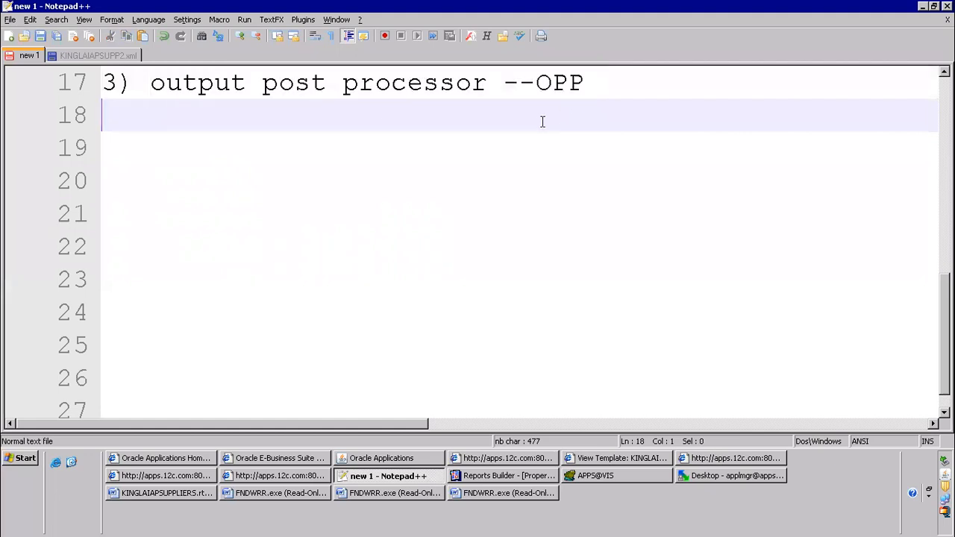
# In Toad, scroll the data grid to show request 7571279's processor ID 2728997.
pyautogui.click(646, 475)
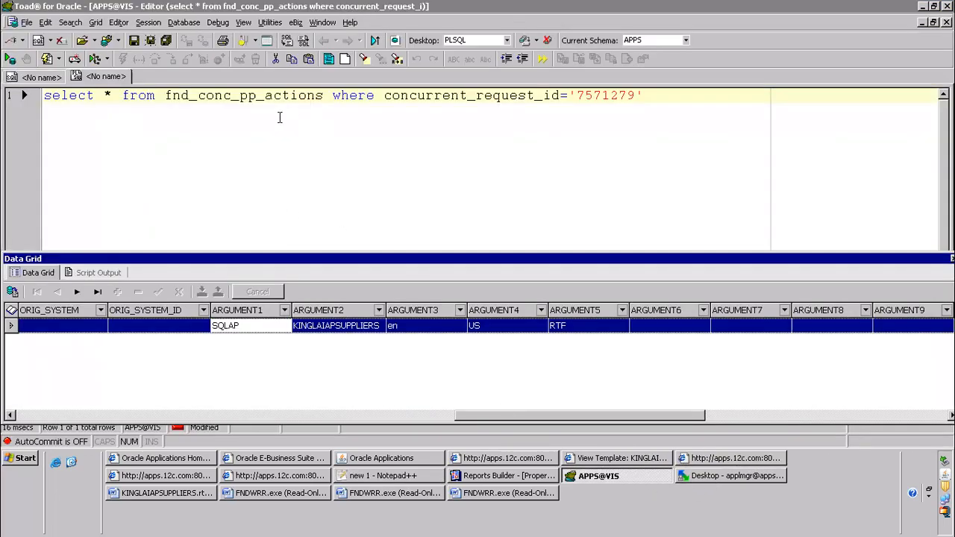
pyautogui.moveTo(526, 417); pyautogui.dragTo(870, 421)
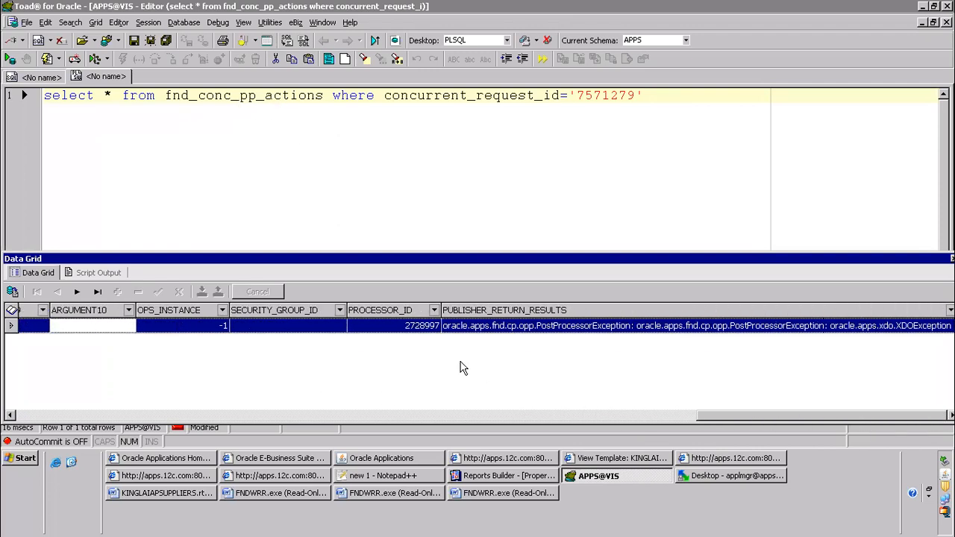
pyautogui.click(407, 332)
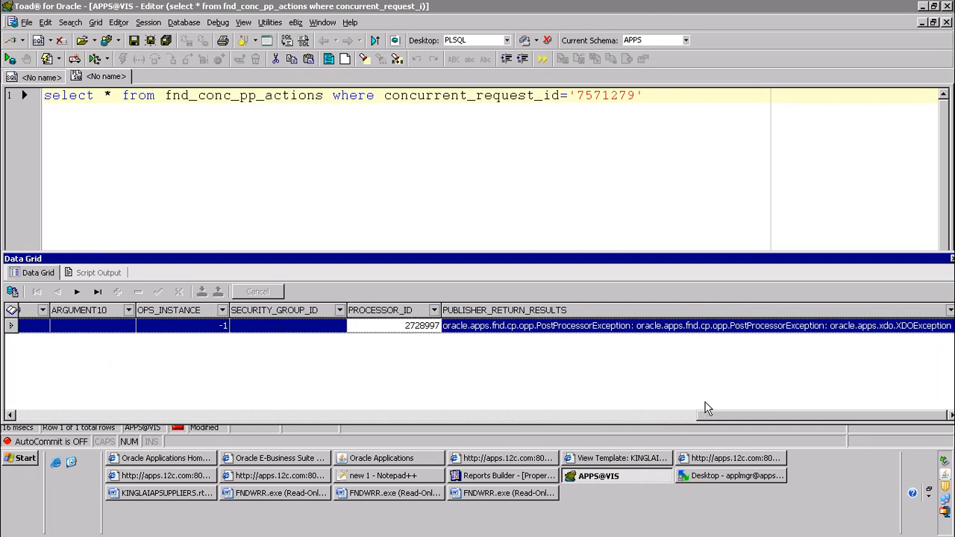
# Give fnd_conc_pp_actions the alias fcp and add fnd_concurrent_requests fcr to the from clause.
pyautogui.moveTo(729, 413)
pyautogui.mouseDown()
pyautogui.moveTo(55, 407)
pyautogui.moveTo(730, 414)
pyautogui.mouseUp()
pyautogui.click(326, 96)
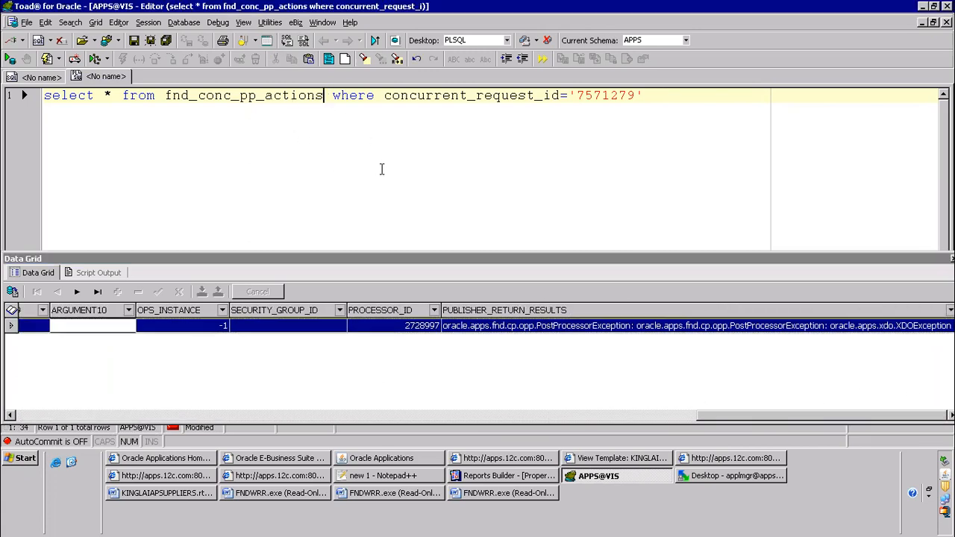
pyautogui.write('f')
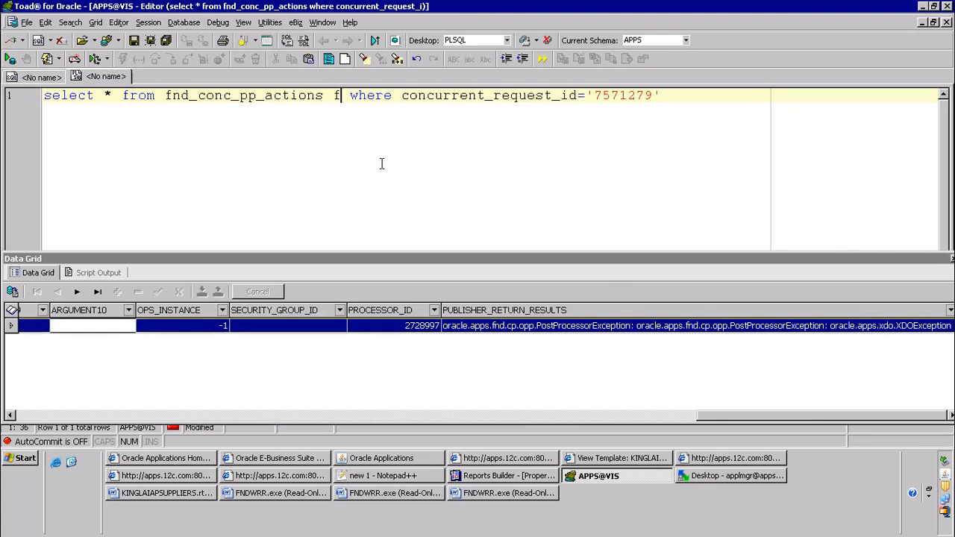
pyautogui.write('cd')
pyautogui.press('BackSpace')
pyautogui.write('p,fnd_concurrent')
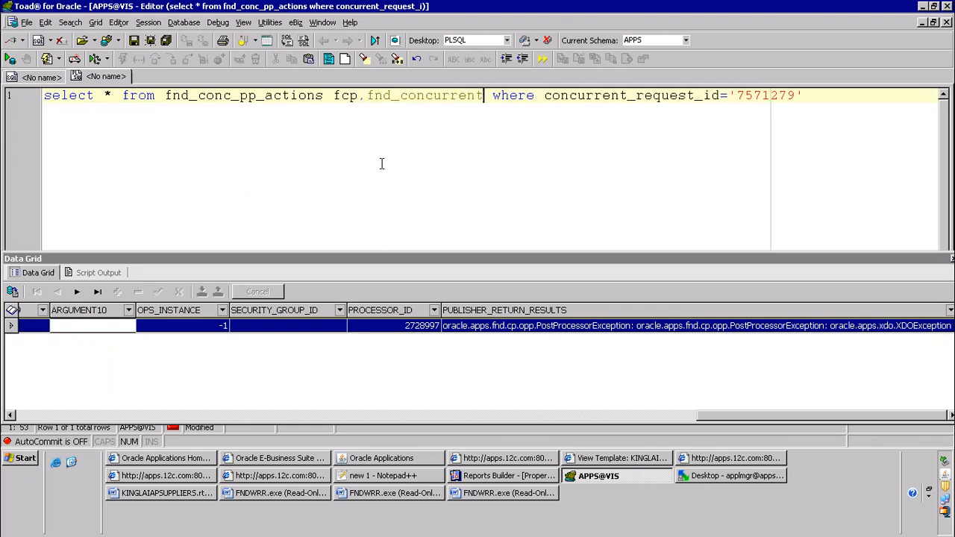
pyautogui.write('_requests')
pyautogui.write('  where concur')
pyautogui.press('BackSpace')
pyautogui.press('BackSpace')
pyautogui.press('BackSpace')
pyautogui.write('fcr')
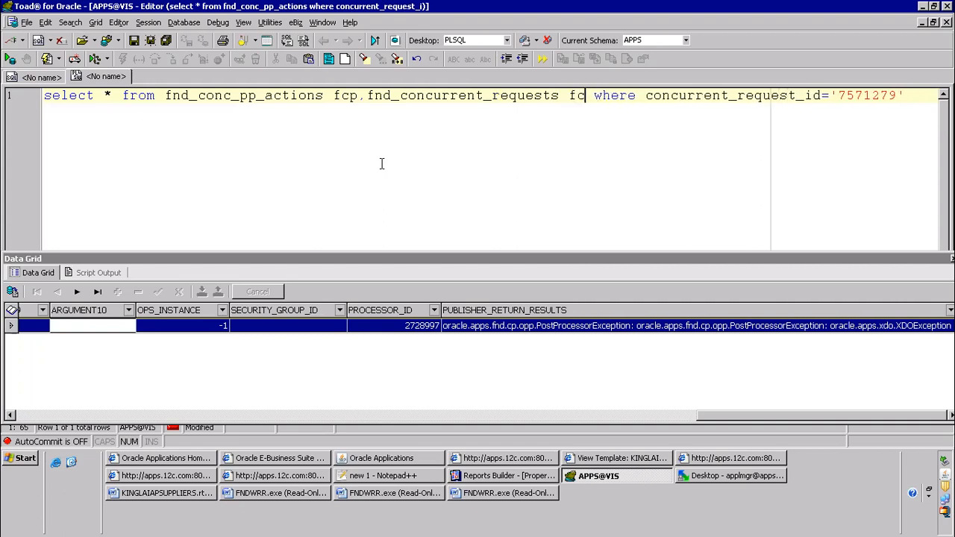
# Add the join condition 'and fcp.PROCESSOR_ID=fcr.ORACLE_PROCESS_ID' on a new line.
pyautogui.press('Return')
pyautogui.press('End')
pyautogui.press('Return')
pyautogui.write('and')
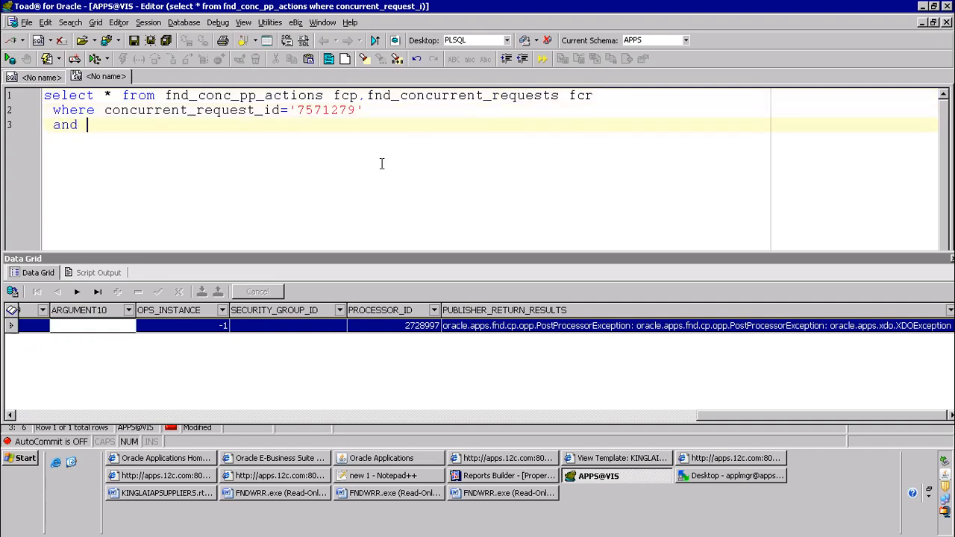
pyautogui.write(' fcp.proc')
pyautogui.press('Return')
pyautogui.write('=fcr.')
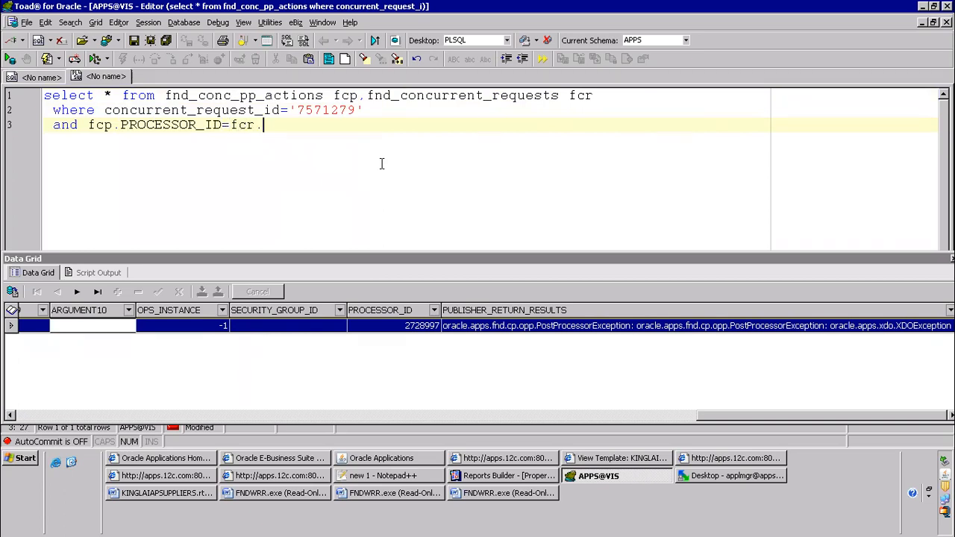
pyautogui.write('oracl')
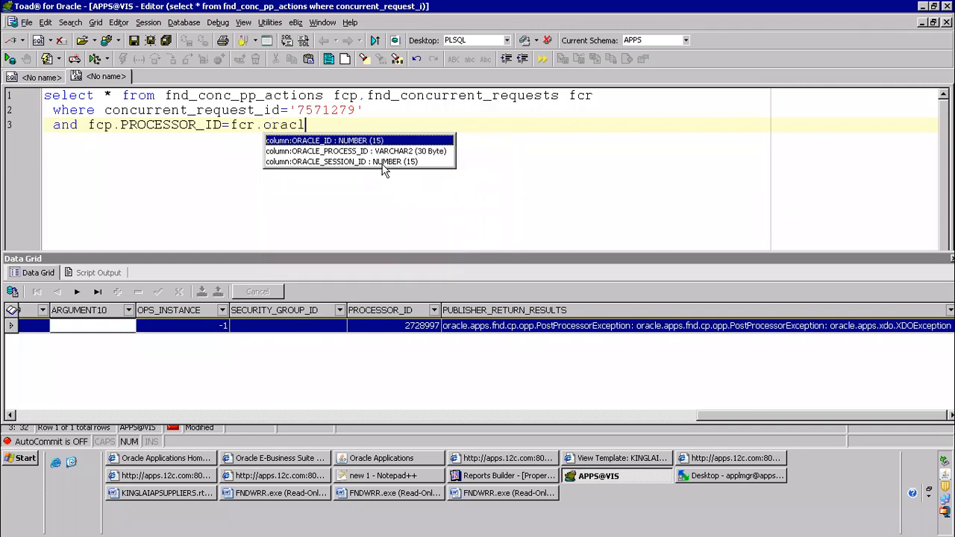
pyautogui.press('Down')
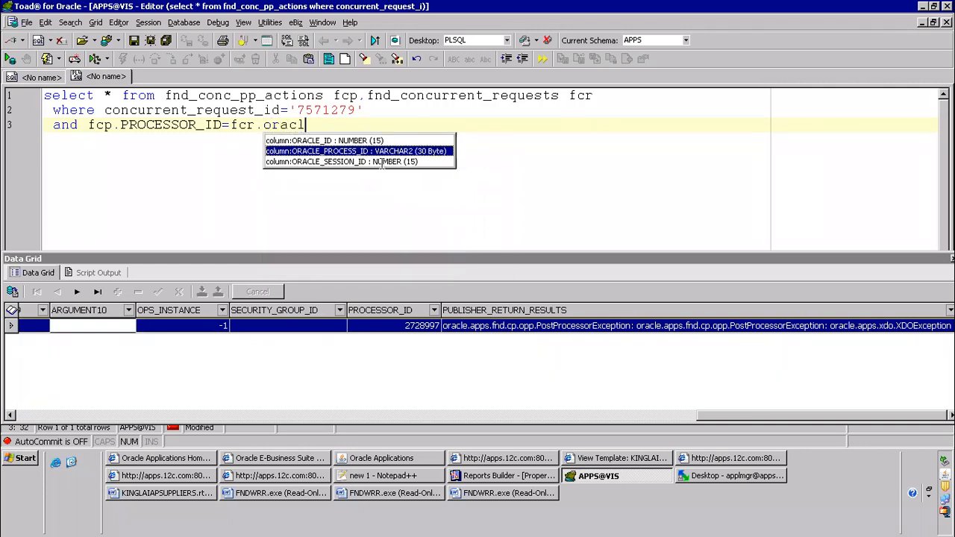
pyautogui.press('Return')
# Run the joined query, which returns no rows, and review the from-clause table names.
pyautogui.press('F9')
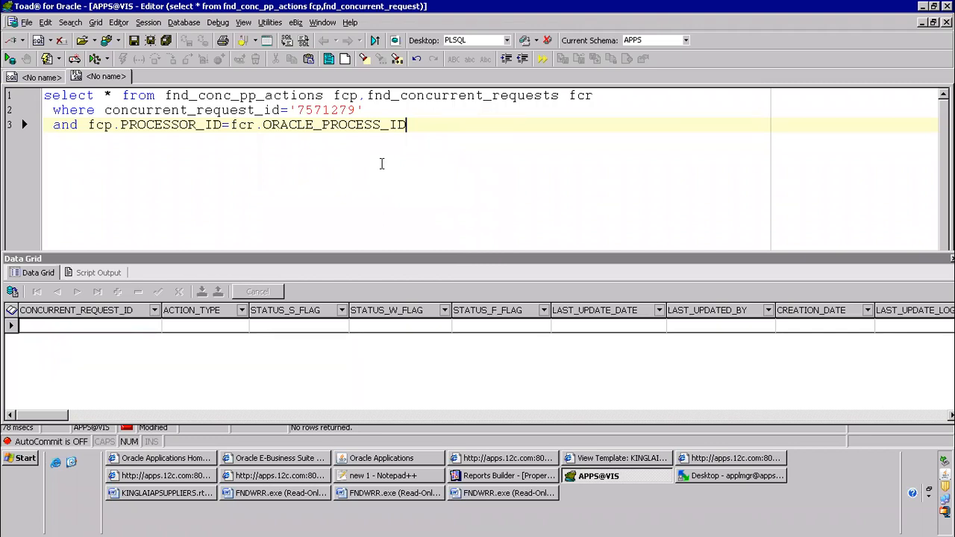
pyautogui.click(155, 125)
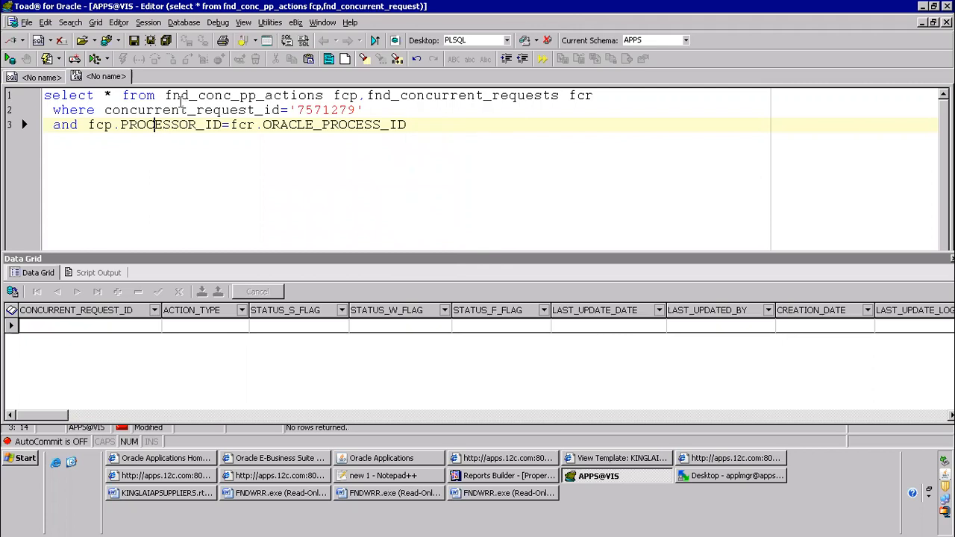
pyautogui.moveTo(163, 95); pyautogui.dragTo(563, 106)
pyautogui.click(549, 110)
pyautogui.click(170, 95)
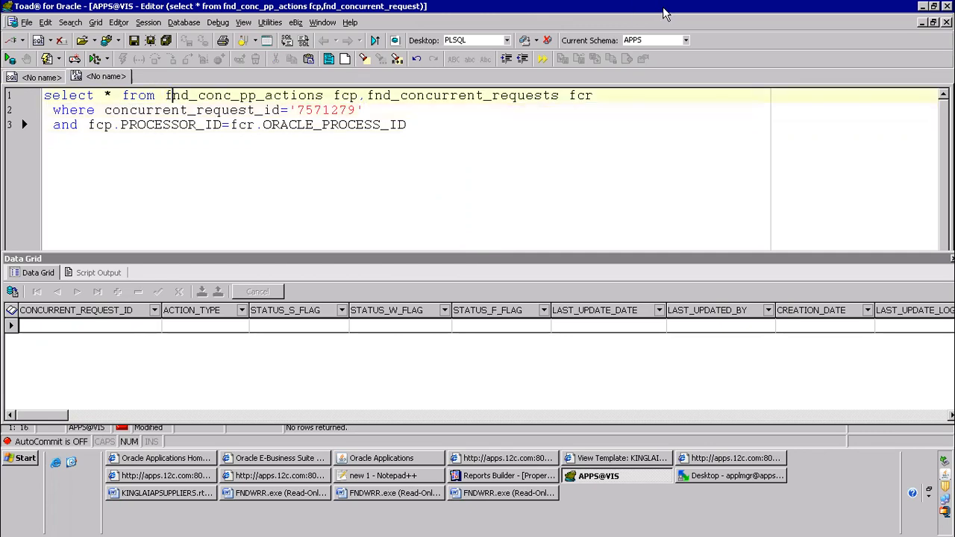
# Minimize the remote desktop and bring up My Drive in the Chrome window.
pyautogui.moveTo(671, 15)
pyautogui.click(618, 11)
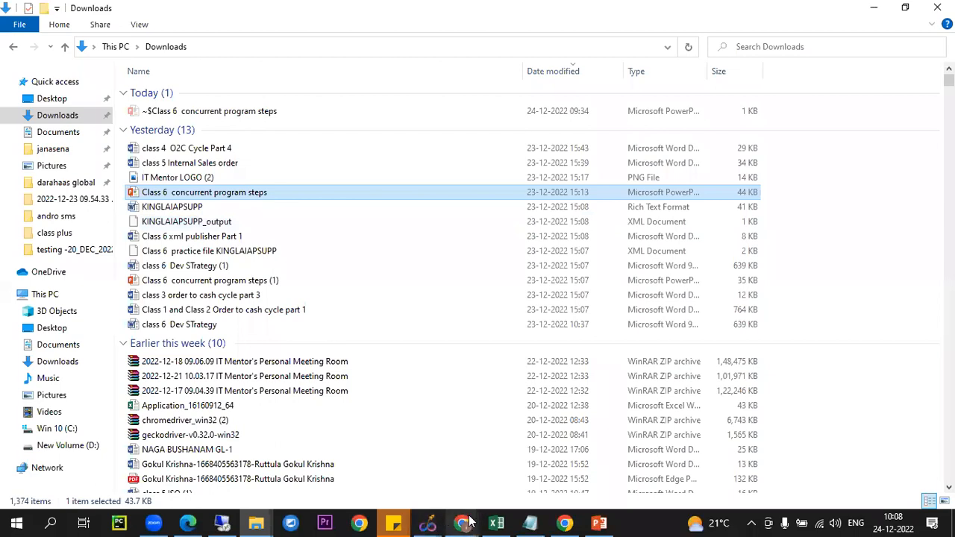
pyautogui.click(445, 519)
pyautogui.click(386, 459)
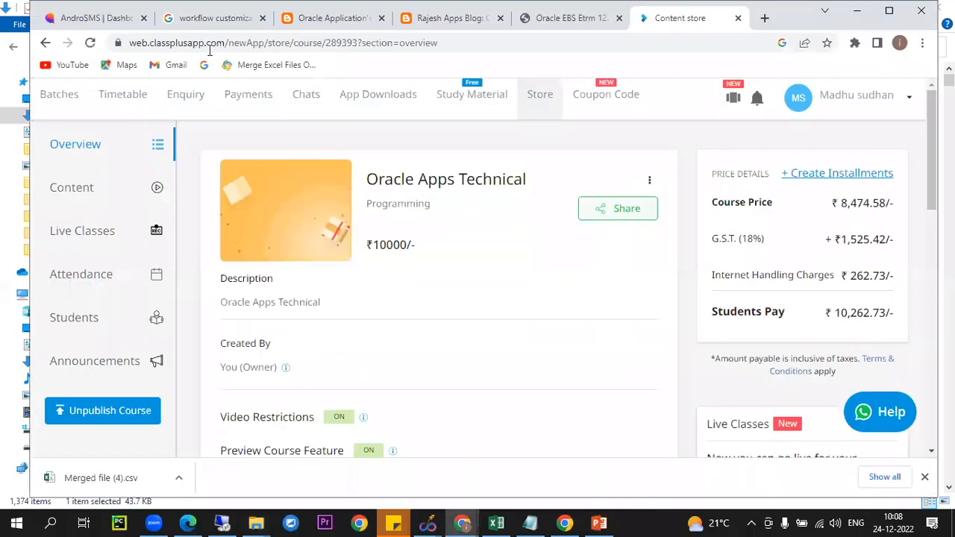
pyautogui.moveTo(462, 523)
pyautogui.click(582, 452)
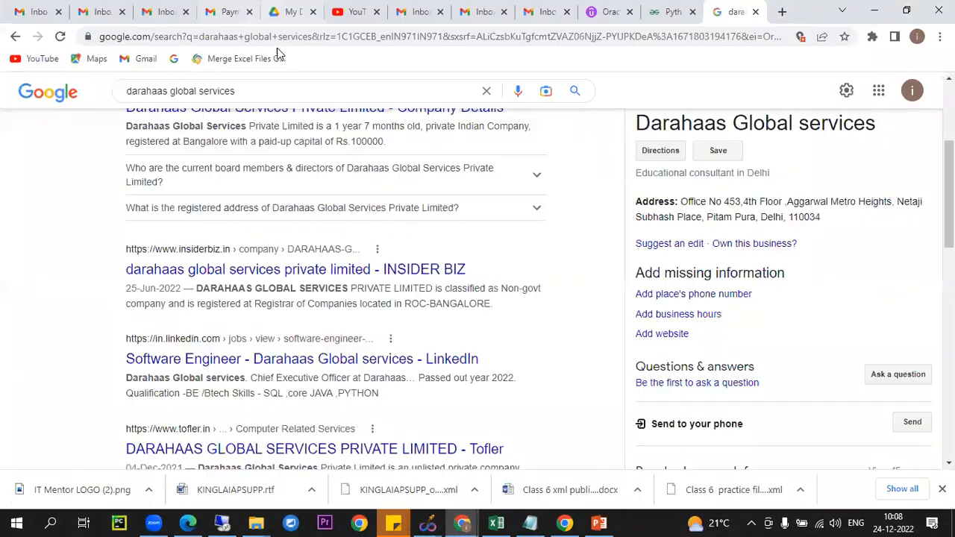
pyautogui.click(287, 12)
# Search Drive for fnd_conc_pp_actions and open class 2 xml publisher part2.docx.
pyautogui.click(364, 89)
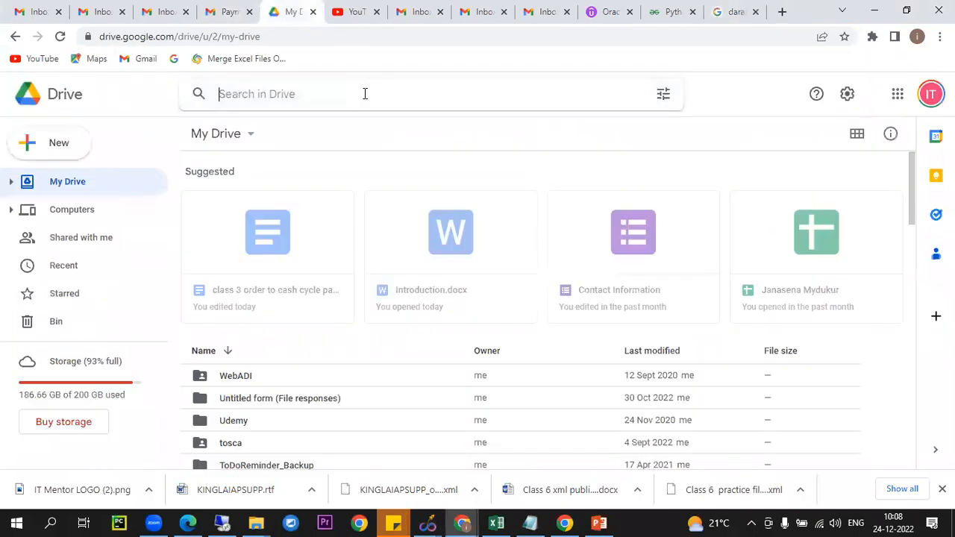
pyautogui.write('fnd')
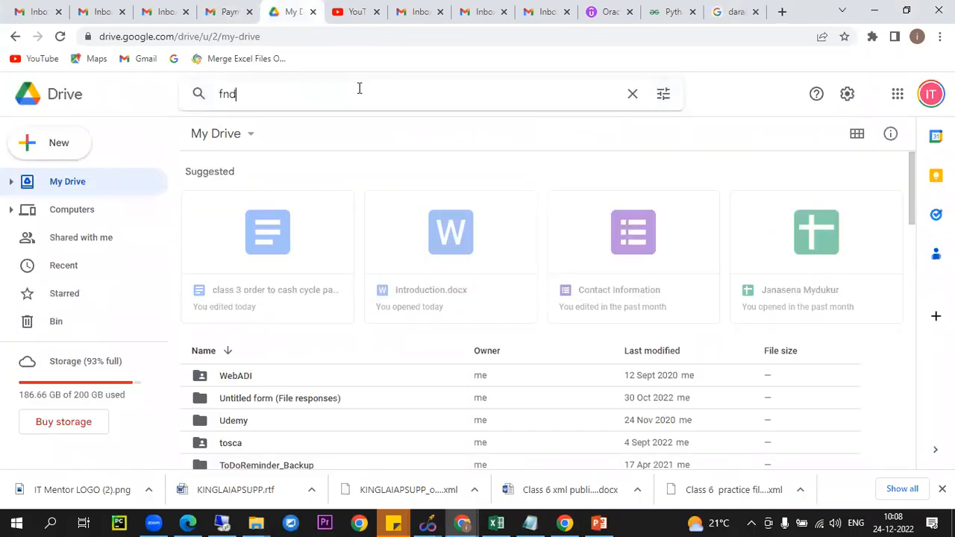
pyautogui.write('_conc')
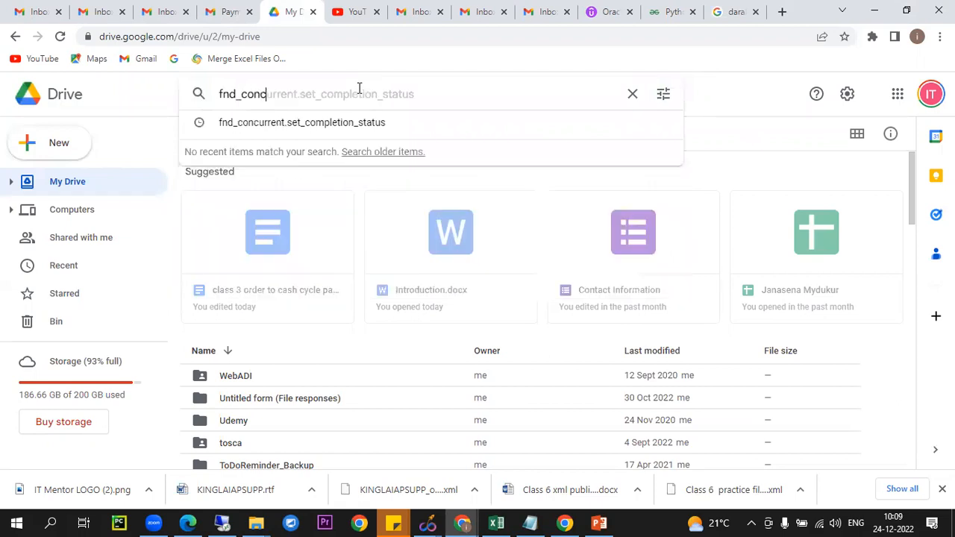
pyautogui.write(' _')
pyautogui.write('pp_ction')
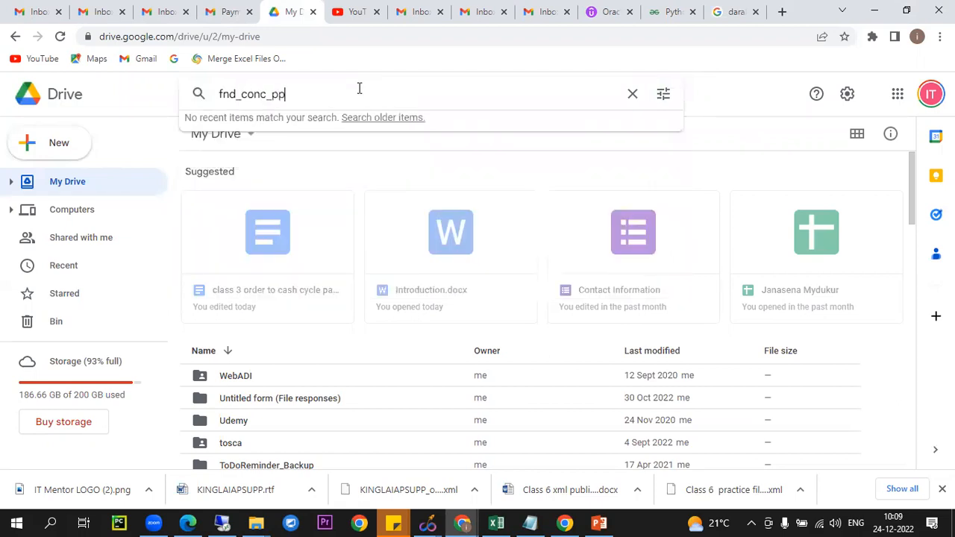
pyautogui.press('BackSpace')
pyautogui.press('BackSpace')
pyautogui.press('BackSpace')
pyautogui.write('tions')
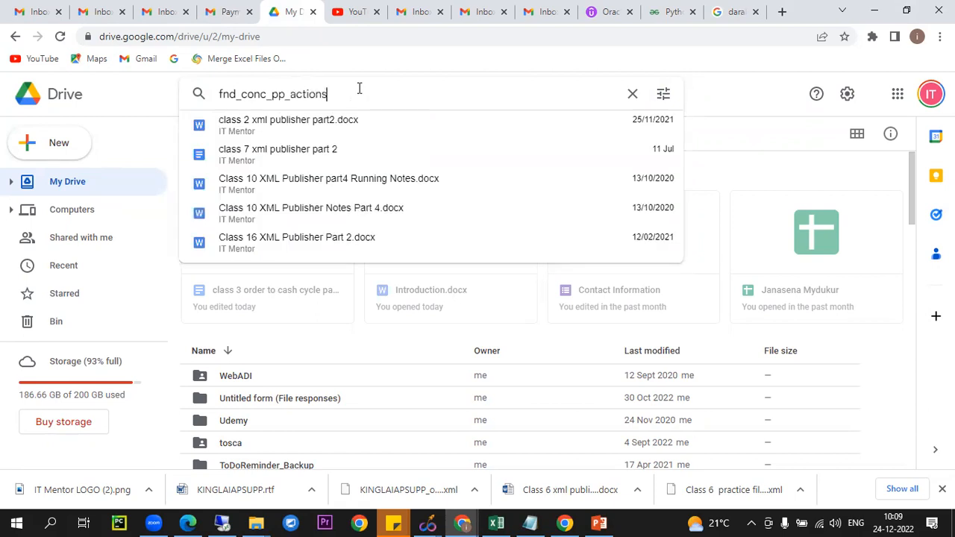
pyautogui.click(317, 122)
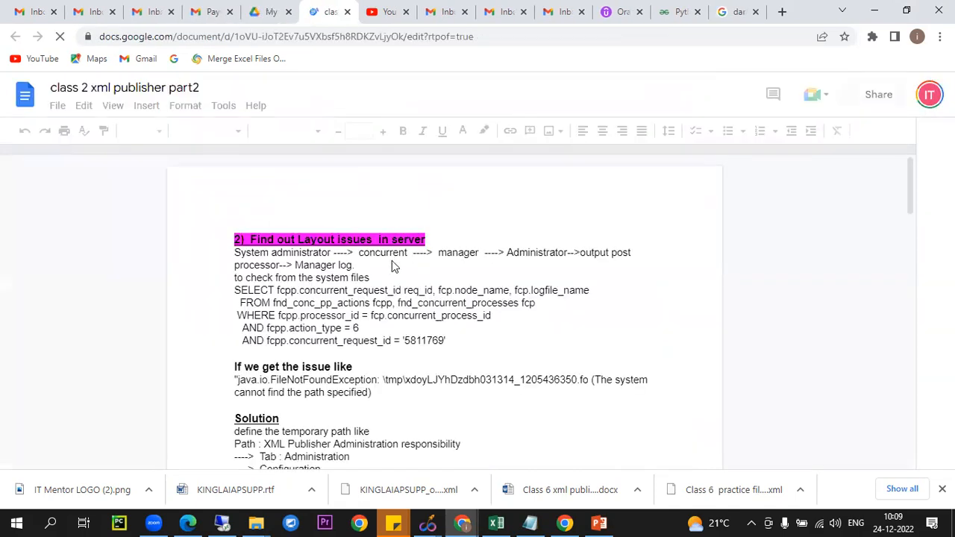
# Scroll to 'Find out Layout issues in server' and highlight fnd_concurrent_processes in its query.
pyautogui.scroll(-10, 366, 279)
pyautogui.scroll(-5, 383, 284)
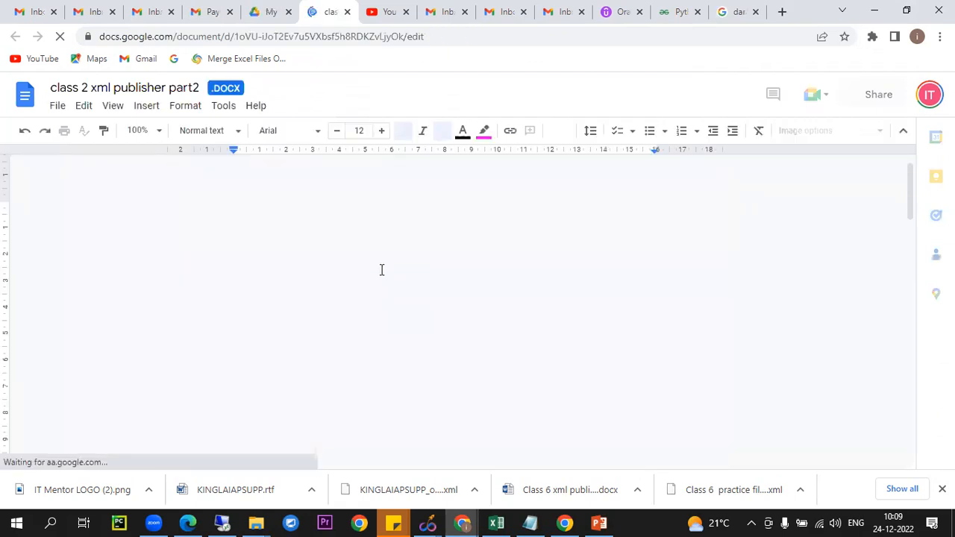
pyautogui.scroll(-6, 390, 278)
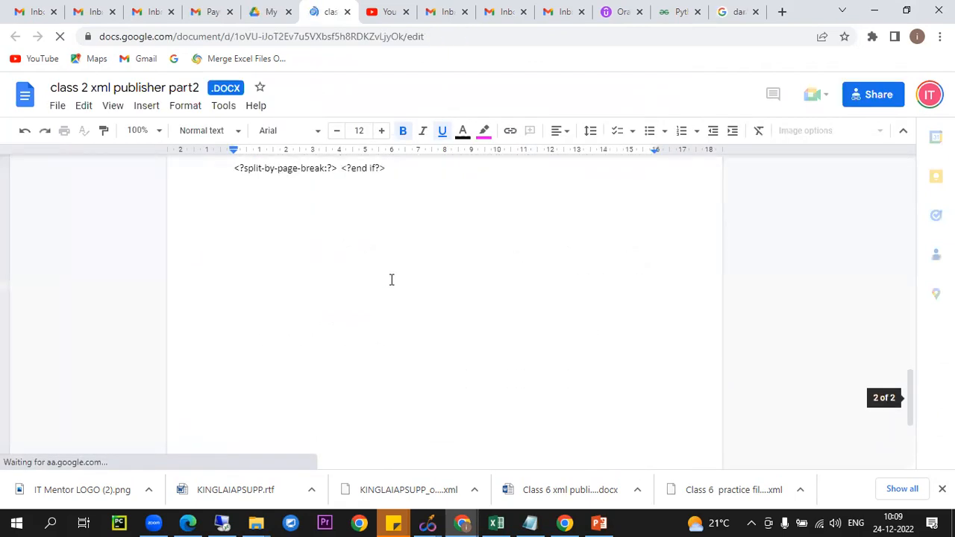
pyautogui.scroll(12, 391, 281)
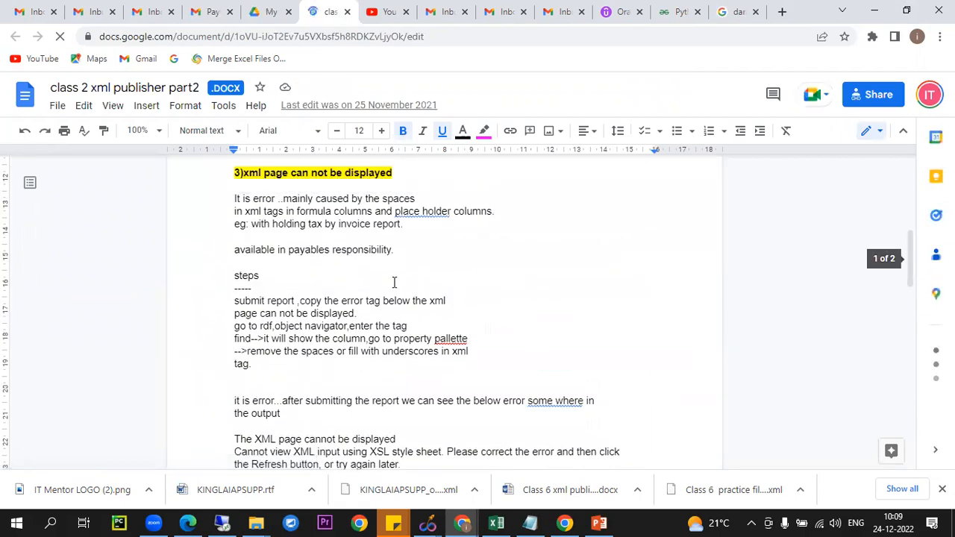
pyautogui.scroll(-5, 394, 284)
pyautogui.scroll(-5, 394, 282)
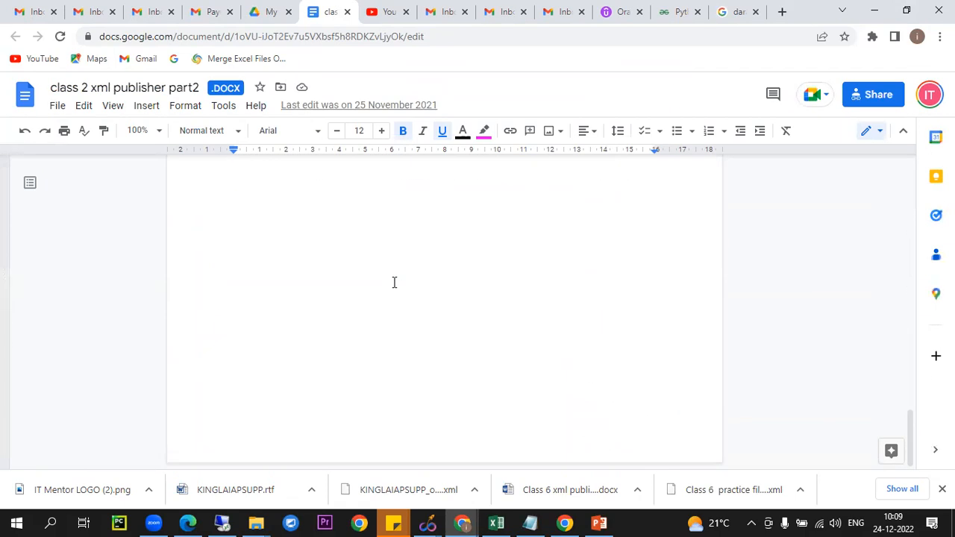
pyautogui.scroll(15, 394, 282)
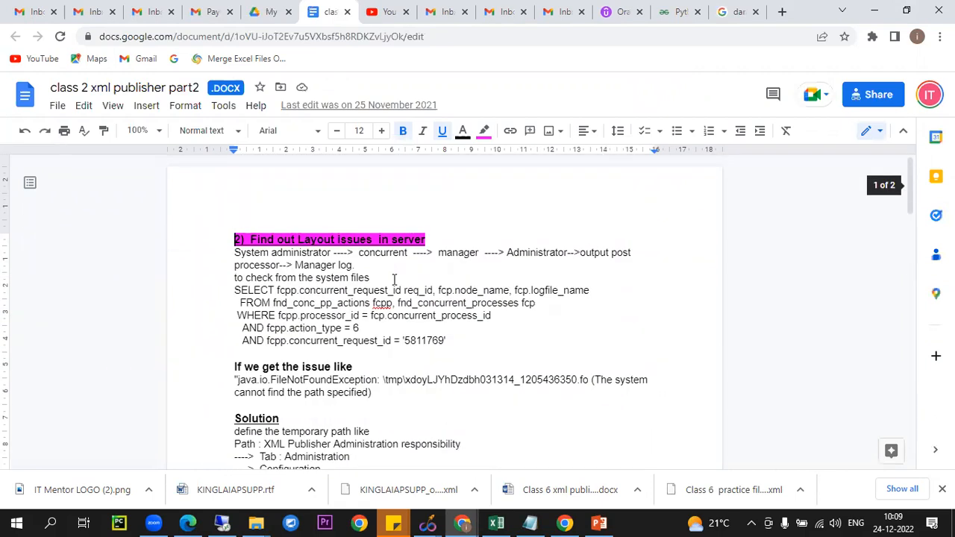
pyautogui.scroll(-1, 405, 297)
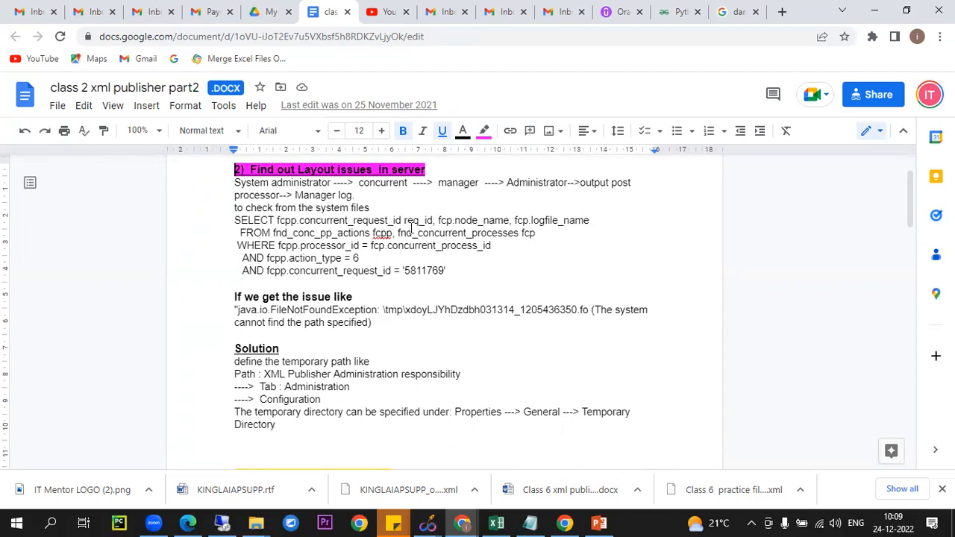
pyautogui.moveTo(413, 232); pyautogui.dragTo(516, 233)
pyautogui.click(225, 522)
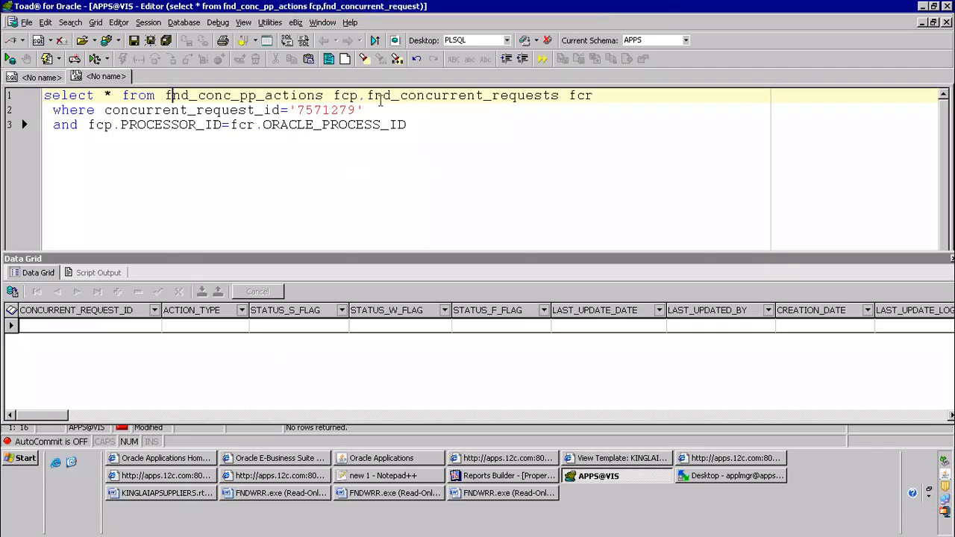
# Trim the table name on line 1 and paste the five-line log-file query below the first query.
pyautogui.moveTo(405, 96); pyautogui.dragTo(562, 93)
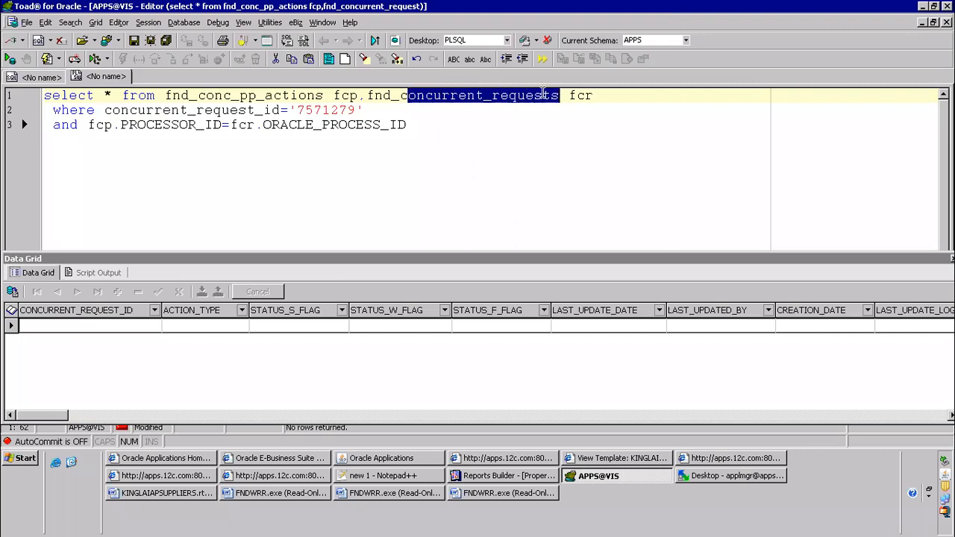
pyautogui.press('Delete')
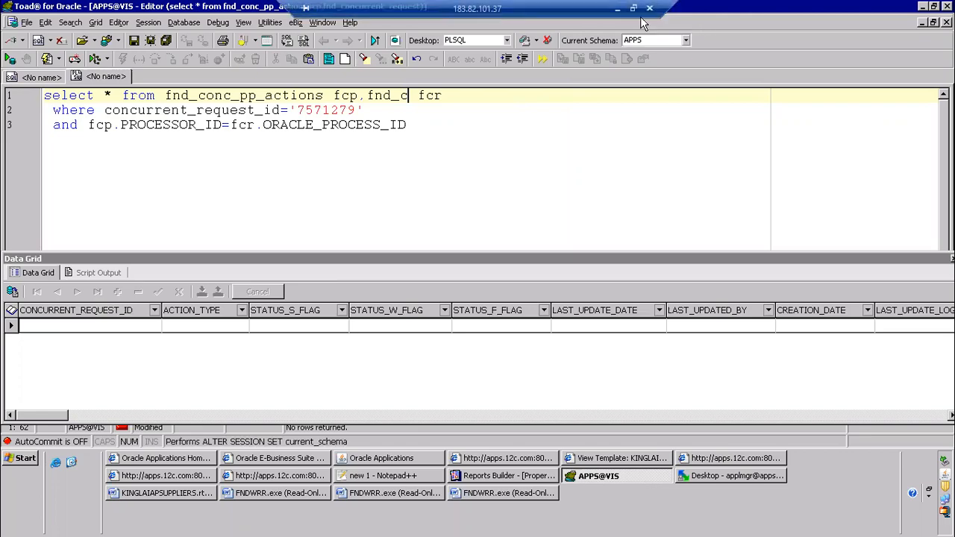
pyautogui.click(617, 8)
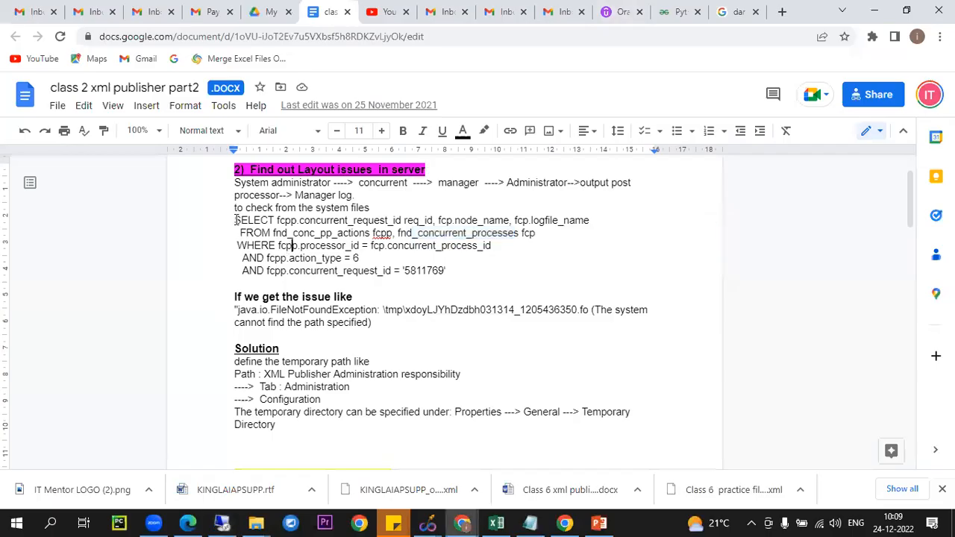
pyautogui.moveTo(236, 220); pyautogui.dragTo(476, 275)
pyautogui.hotkey('ctrl', 'c')
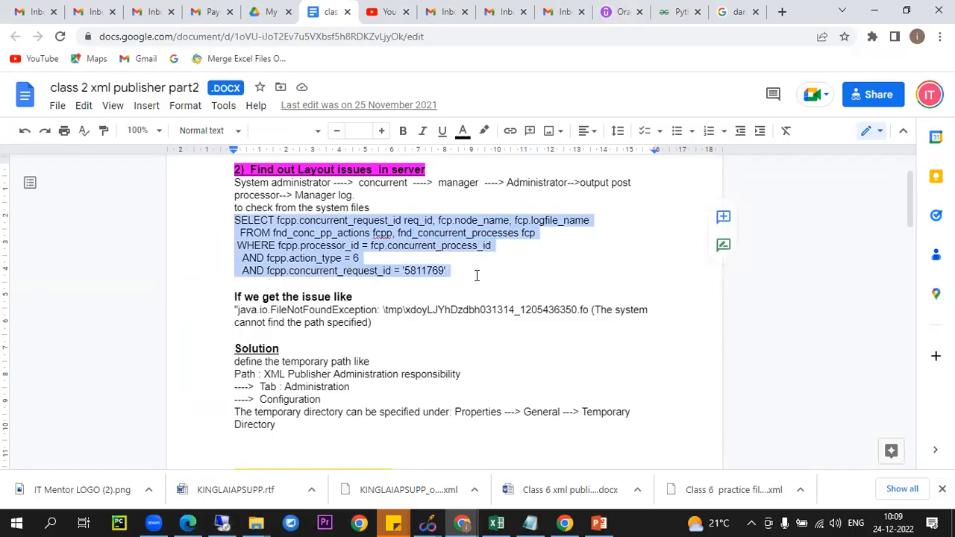
pyautogui.click(222, 524)
pyautogui.click(373, 145)
pyautogui.press('Return')
pyautogui.press('Return')
pyautogui.hotkey('ctrl', 'v')
pyautogui.moveTo(297, 110); pyautogui.dragTo(358, 106)
# Replace request 5811769 with 7571279, comment out the action_type line, and run the query.
pyautogui.moveTo(358, 213); pyautogui.dragTo(417, 212)
pyautogui.write('7571279')
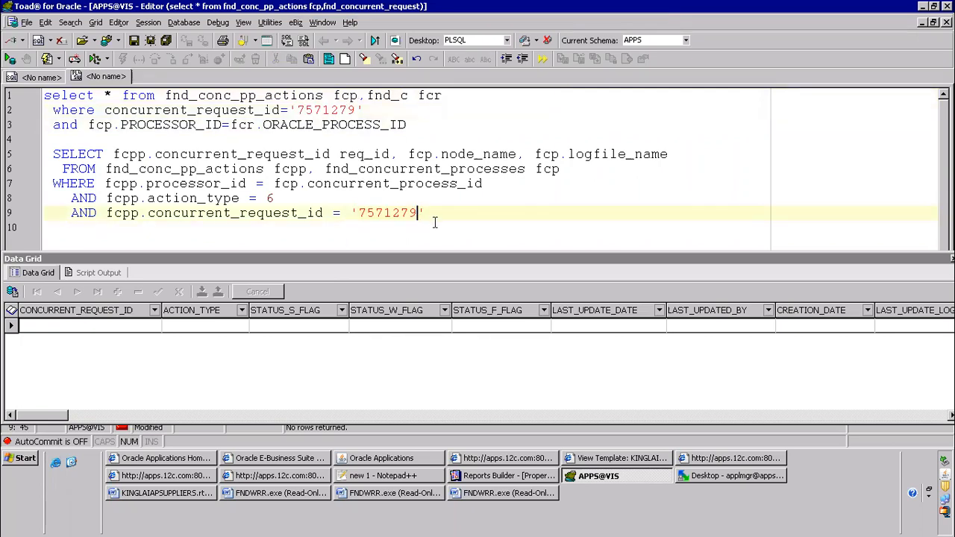
pyautogui.click(59, 198)
pyautogui.write('--')
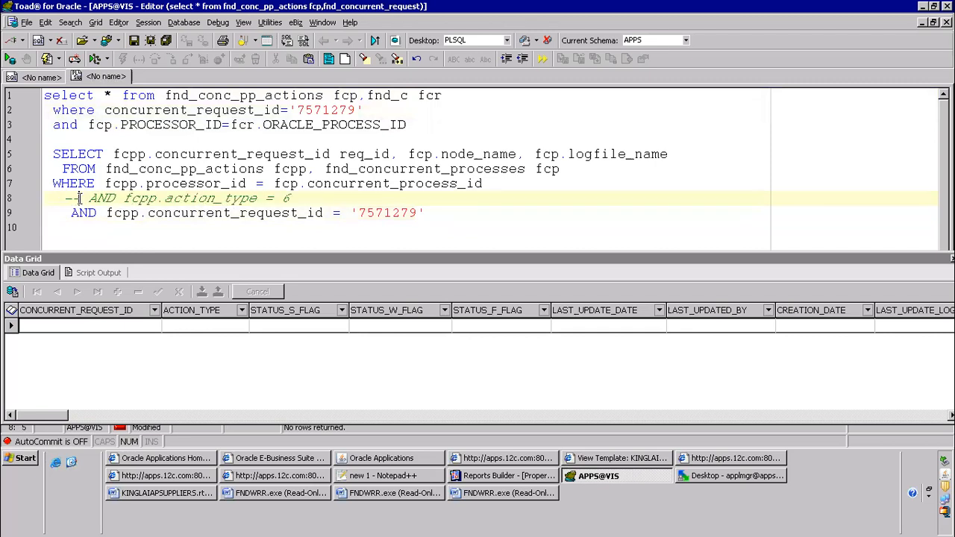
pyautogui.press('F9')
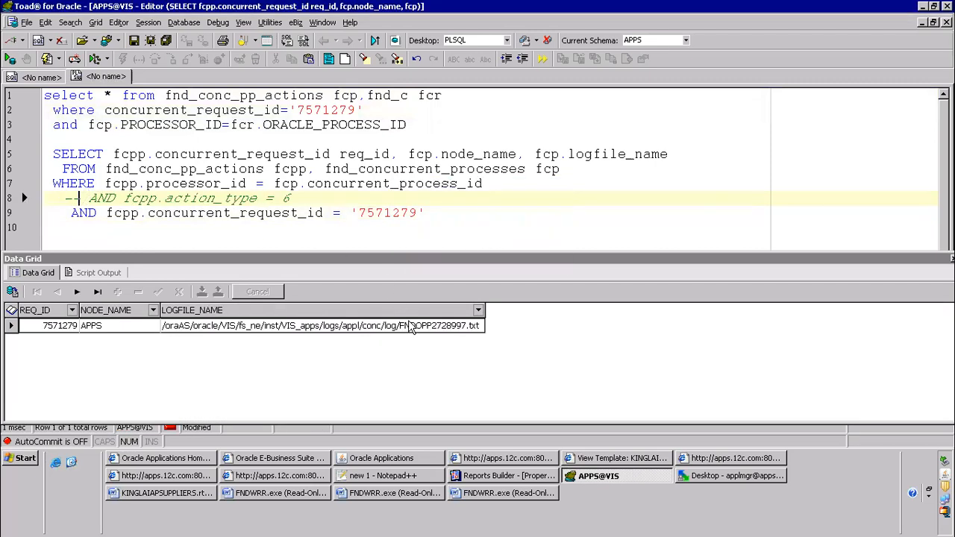
# Select the log directory path up to log/ in the LOGFILE_NAME result cell.
pyautogui.click(173, 332)
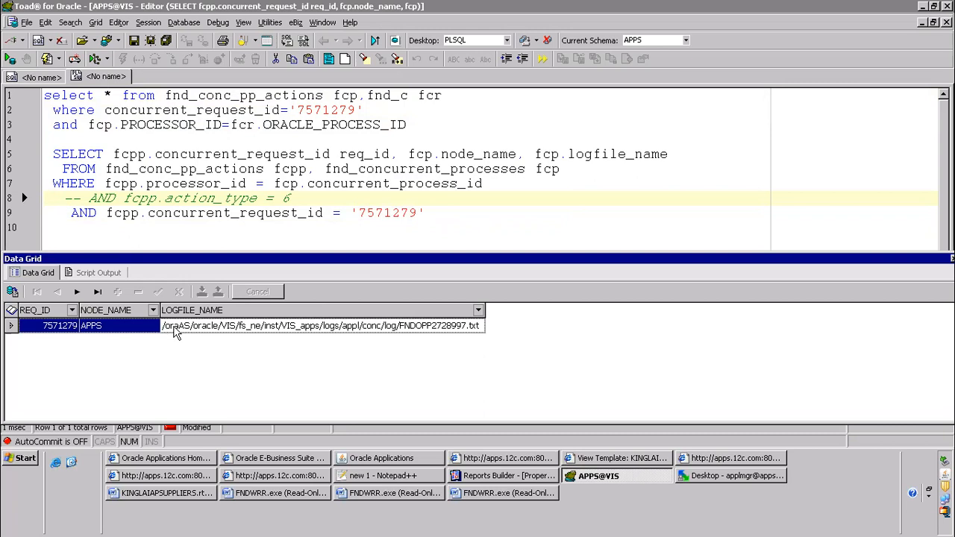
pyautogui.click(185, 332)
pyautogui.click(173, 328)
pyautogui.moveTo(161, 326); pyautogui.dragTo(398, 326)
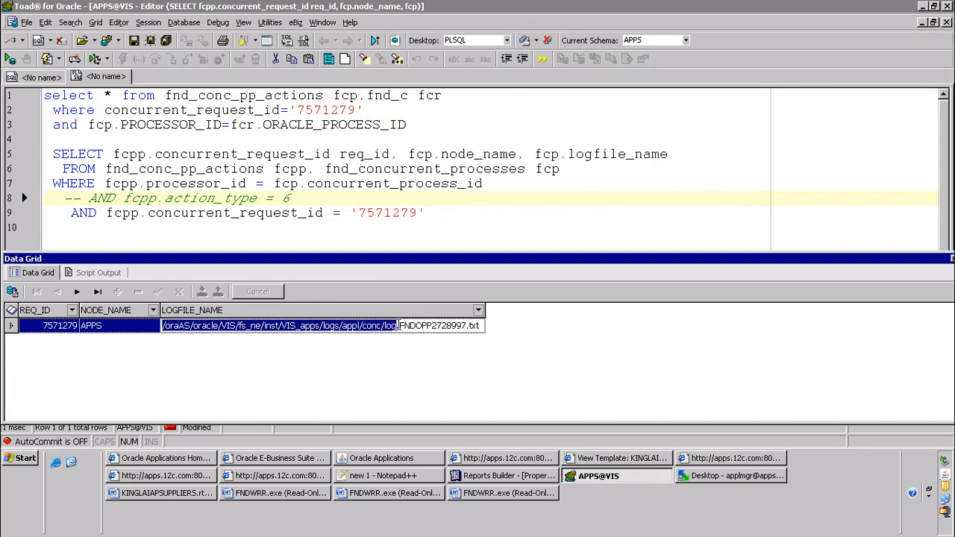
pyautogui.rightClick(389, 329)
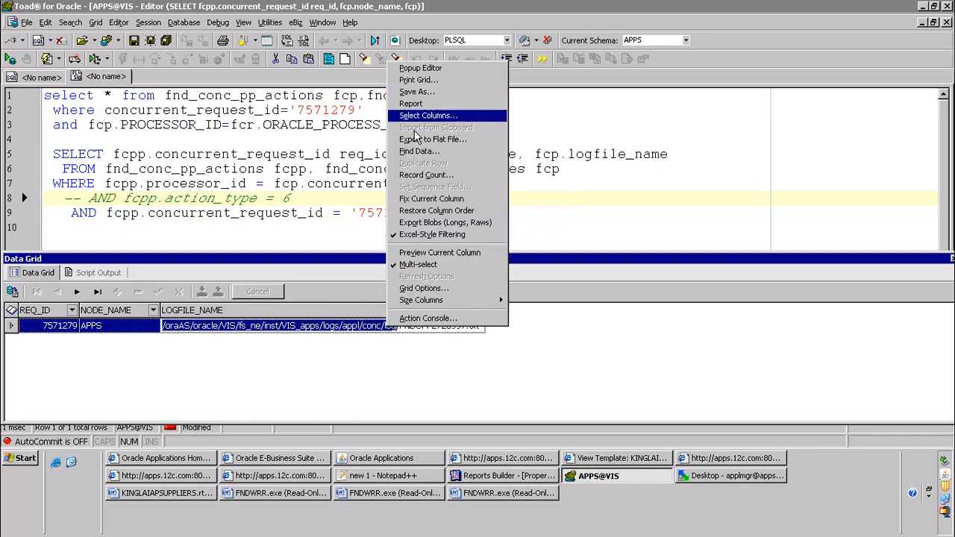
pyautogui.click(307, 326)
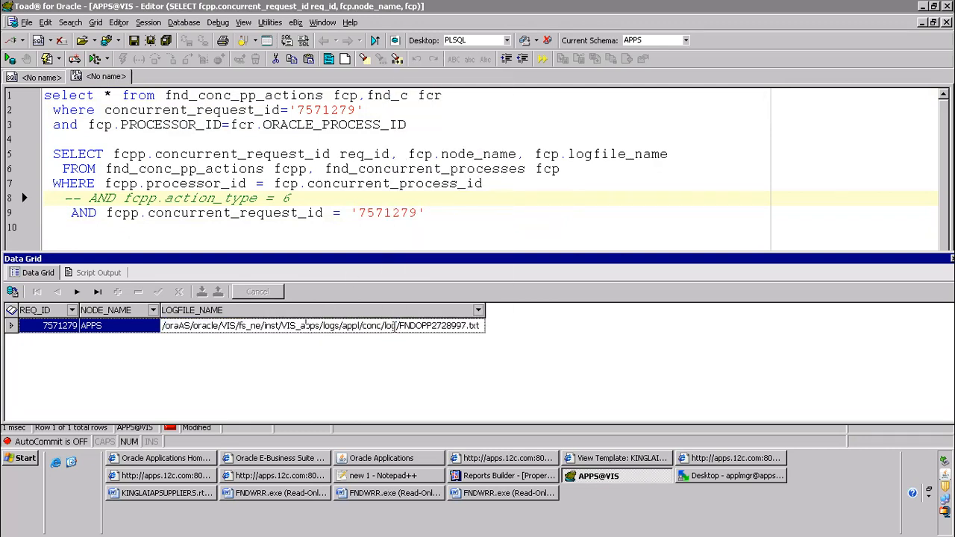
pyautogui.moveTo(401, 326); pyautogui.dragTo(274, 305)
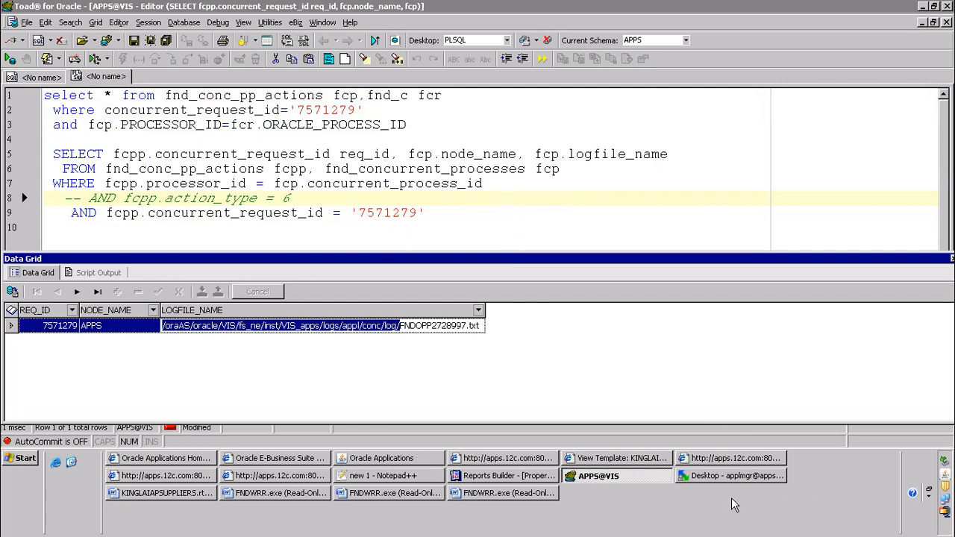
# In WinSCP, navigate the remote panel to the pasted server log directory.
pyautogui.click(697, 476)
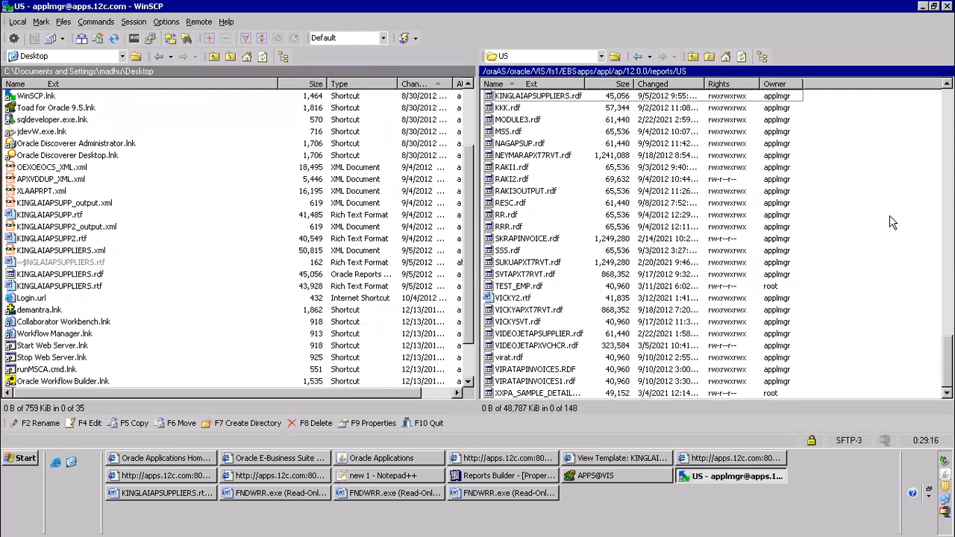
pyautogui.hotkey('ctrl', 'o')
pyautogui.hotkey('ctrl', 'v')
pyautogui.press('Return')
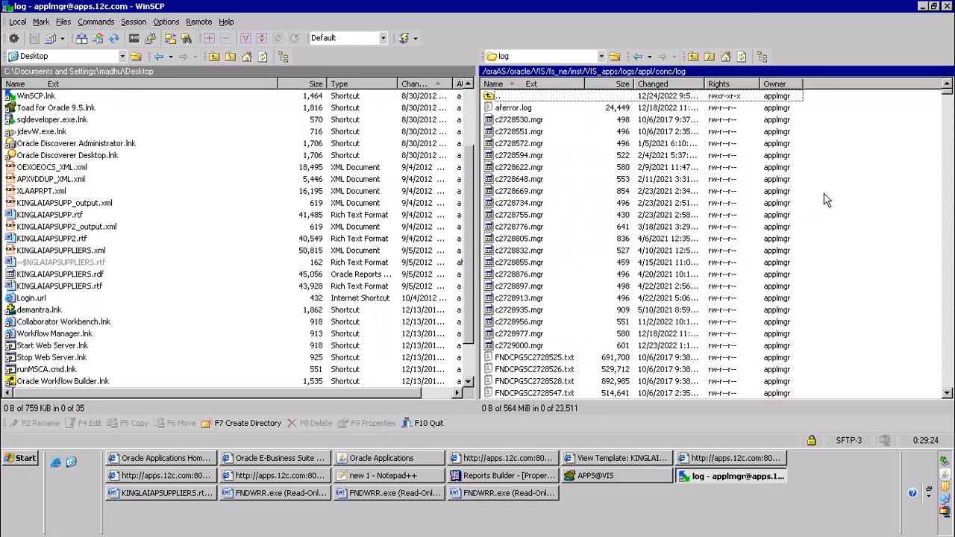
pyautogui.hotkey('alt', 'Tab')
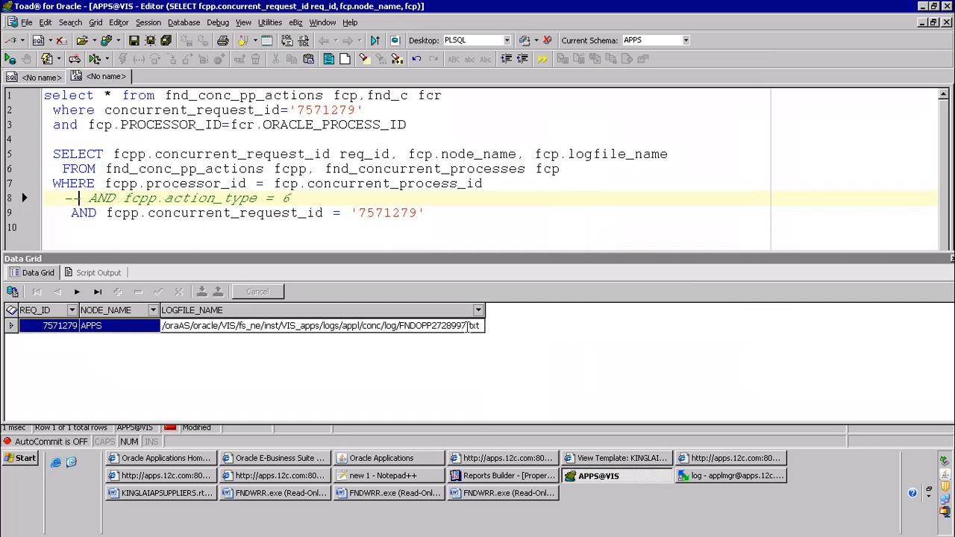
pyautogui.hotkey('alt', 'Tab')
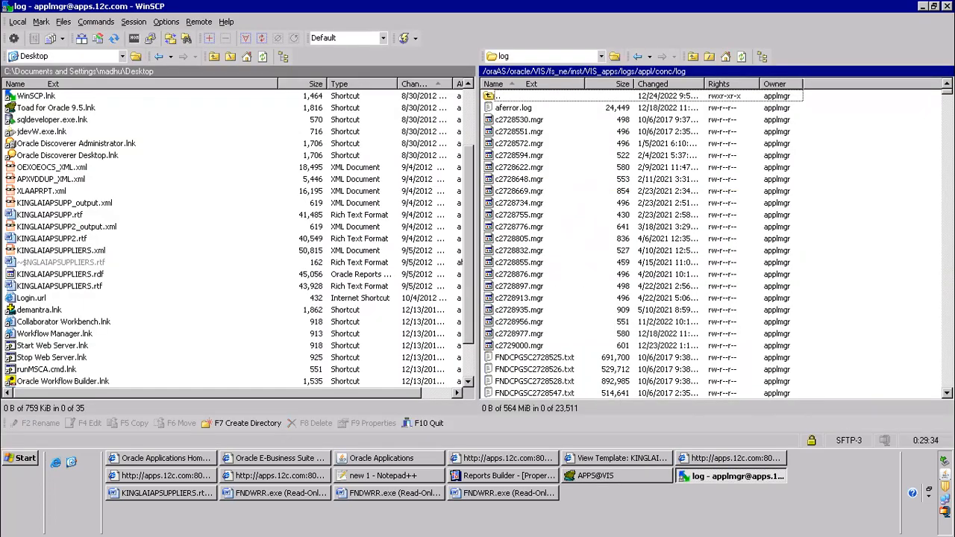
# Sort the conc/log files by Changed, newest first, to find FNDOPP2728997.txt.
pyautogui.scroll(-7, 643, 243)
pyautogui.scroll(-3, 643, 243)
pyautogui.scroll(-7, 863, 291)
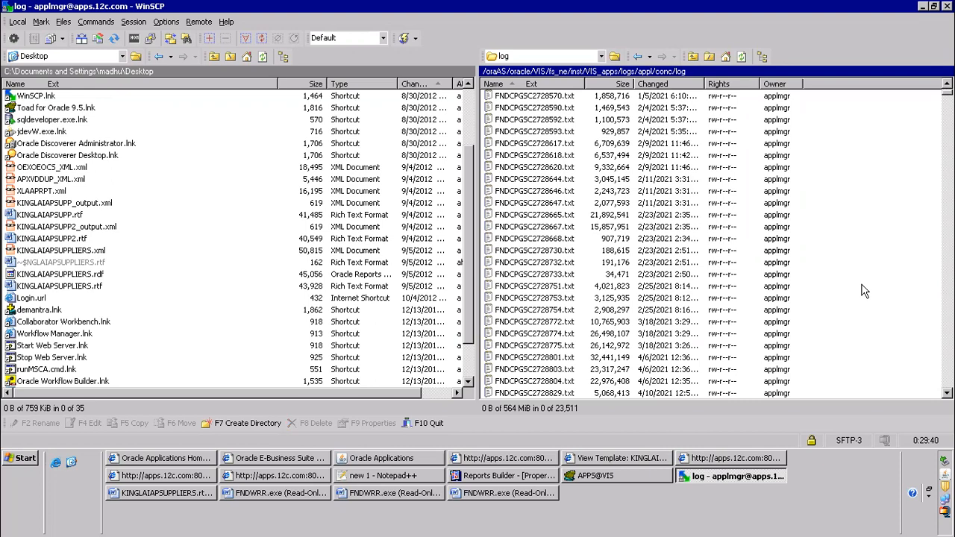
pyautogui.click(655, 85)
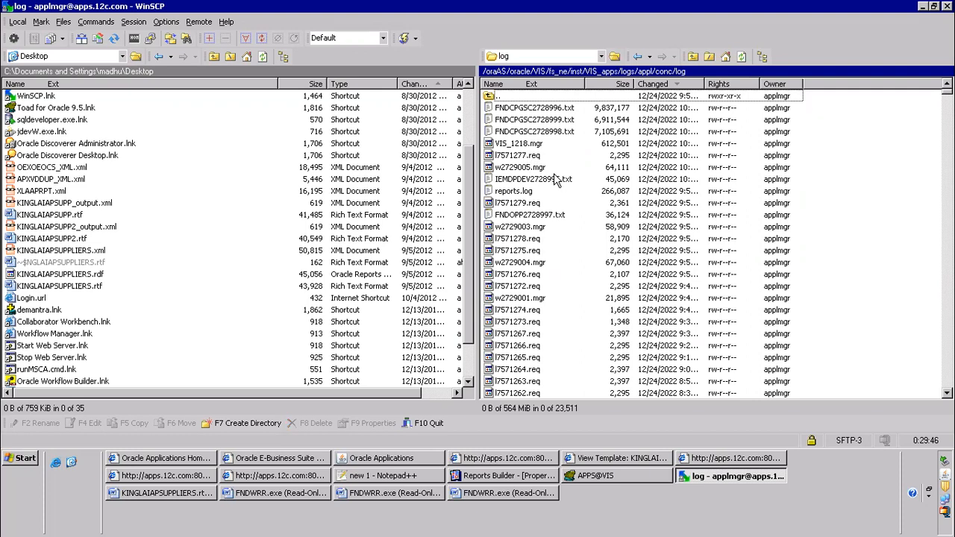
# Open FNDOPP2728997.txt in a maximized Notepad window and review the log.
pyautogui.click(553, 216)
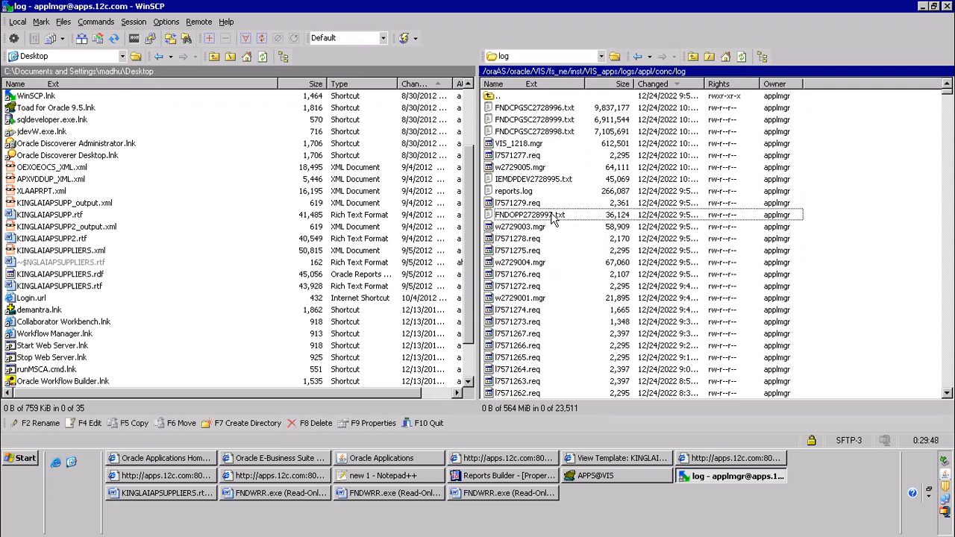
pyautogui.rightClick(559, 216)
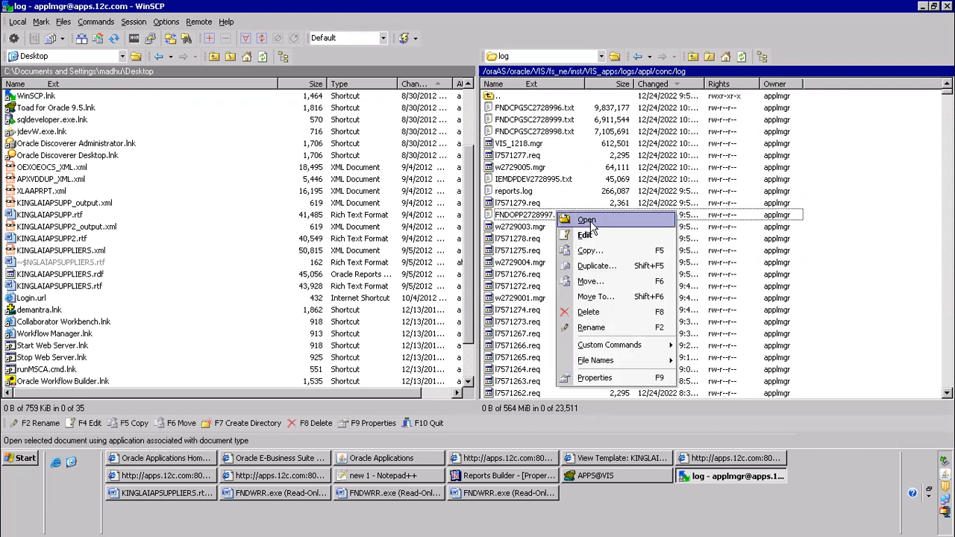
pyautogui.click(587, 221)
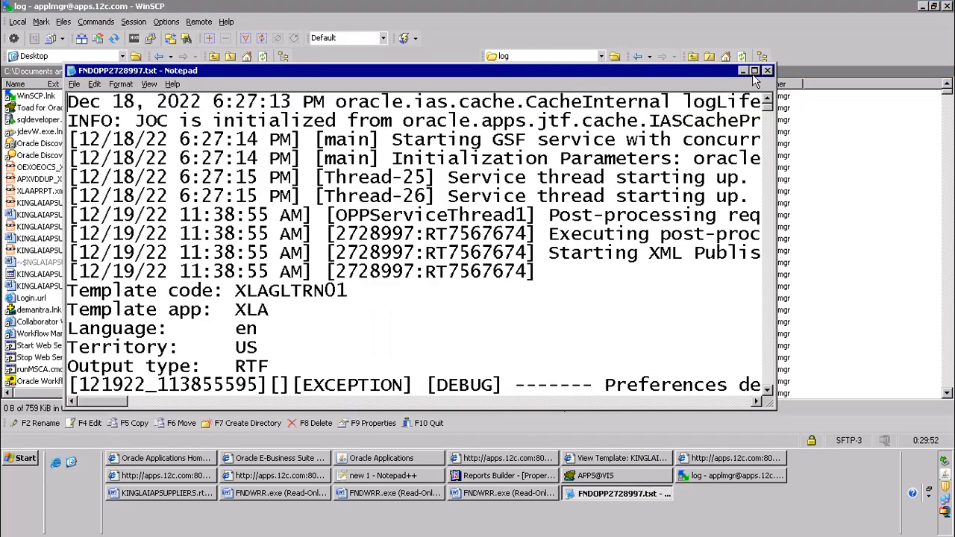
pyautogui.click(754, 72)
pyautogui.moveTo(947, 46)
pyautogui.mouseDown()
pyautogui.moveTo(947, 365)
pyautogui.moveTo(947, 44)
pyautogui.mouseUp()
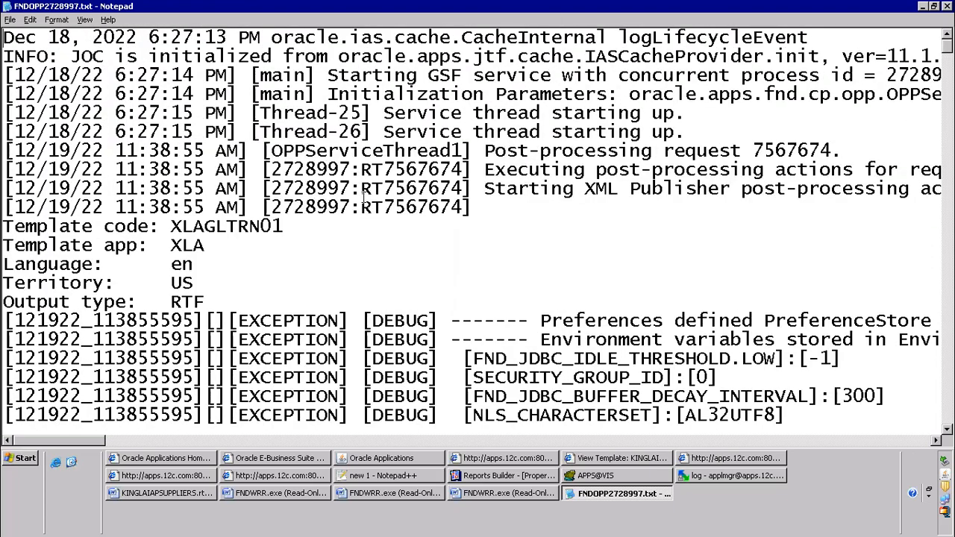
pyautogui.click(417, 461)
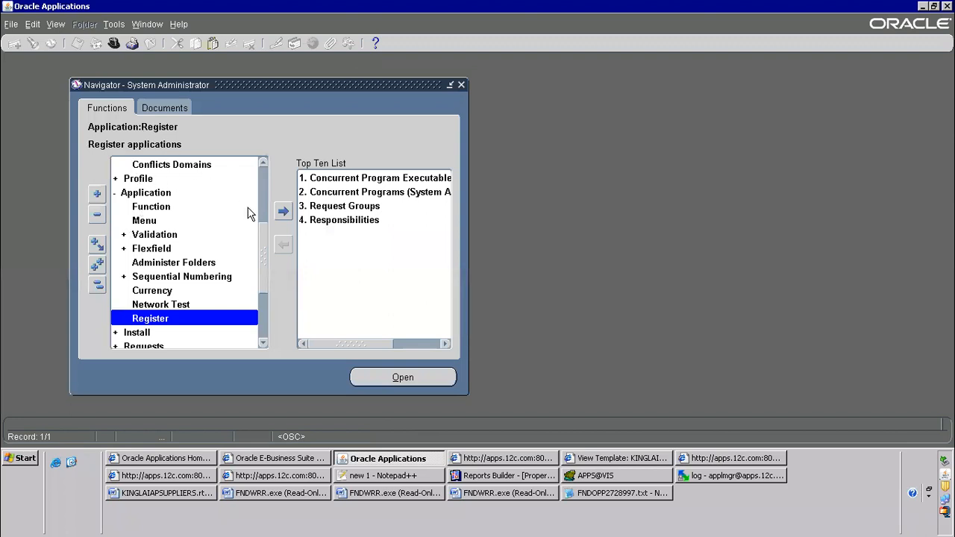
# Open the Output Post Processor's manager log via Concurrent > Manager > Administer > Processes.
pyautogui.moveTo(263, 263); pyautogui.dragTo(262, 209)
pyautogui.click(145, 179)
pyautogui.click(149, 221)
pyautogui.doubleClick(164, 235)
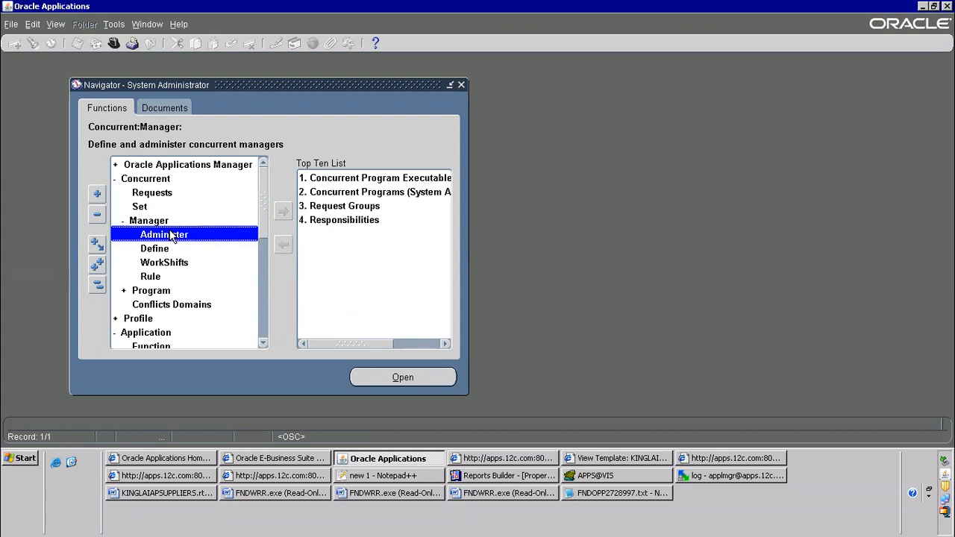
pyautogui.click(60, 191)
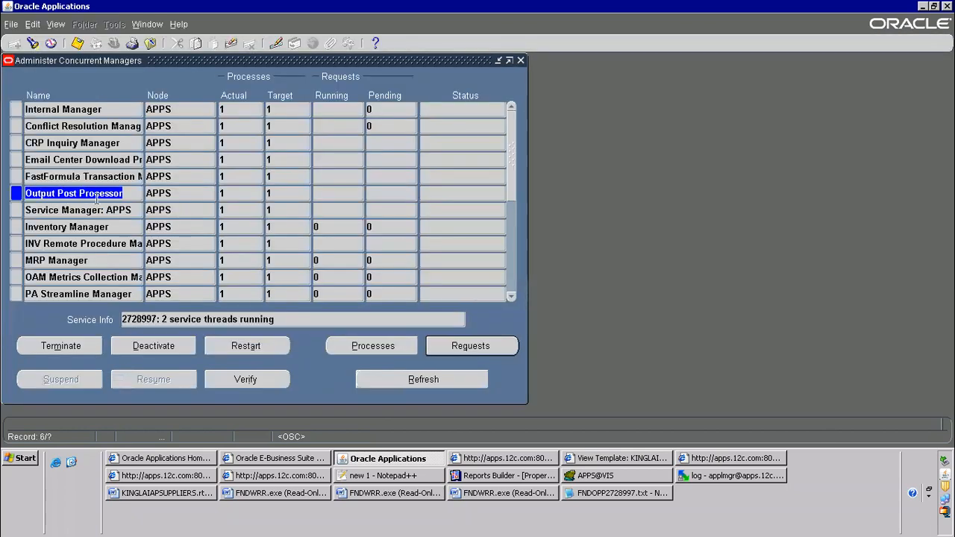
pyautogui.click(376, 345)
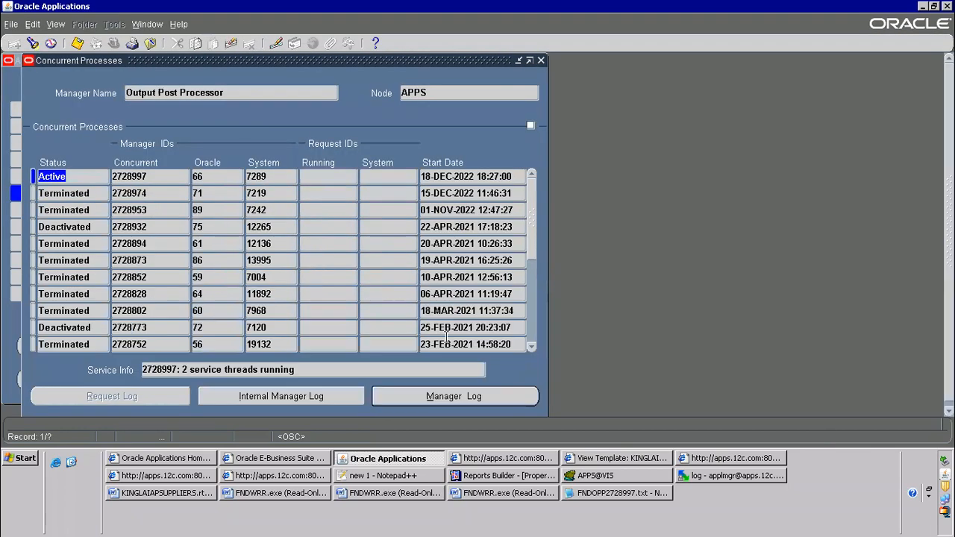
pyautogui.click(454, 399)
pyautogui.moveTo(795, 106); pyautogui.dragTo(796, 289)
pyautogui.scroll(20, 786, 369)
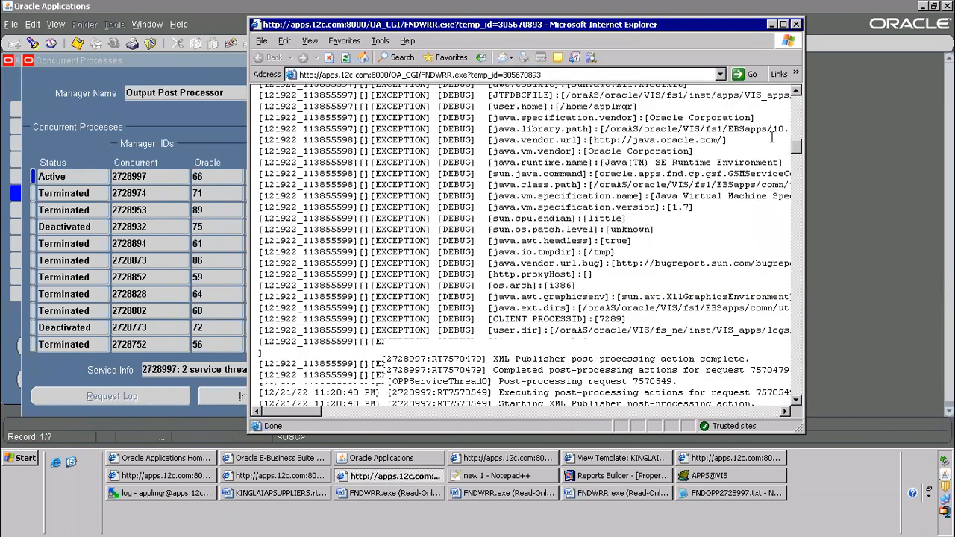
# Compare the manager log against Toad's FNDOPP2728997.txt result, ending in WinSCP's log folder.
pyautogui.click(706, 475)
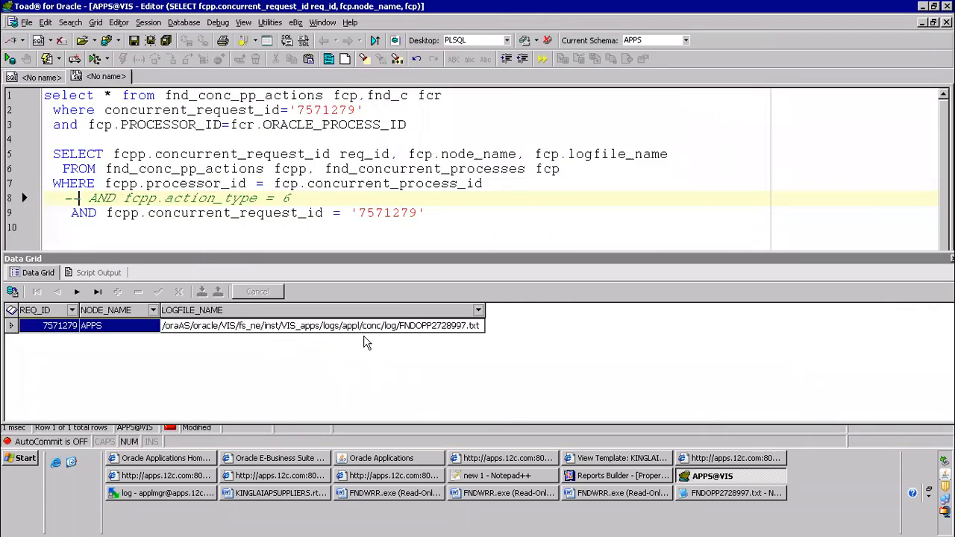
pyautogui.click(387, 459)
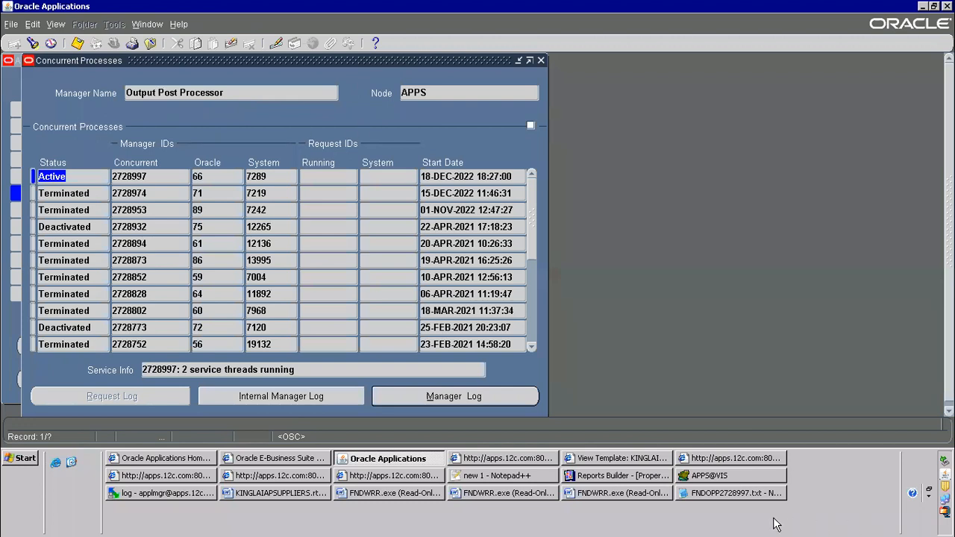
pyautogui.click(685, 472)
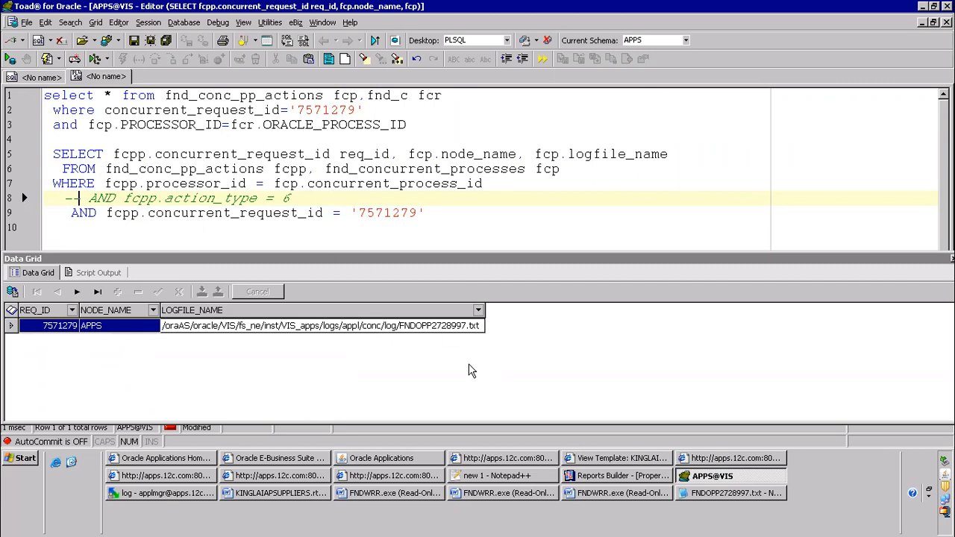
pyautogui.click(387, 458)
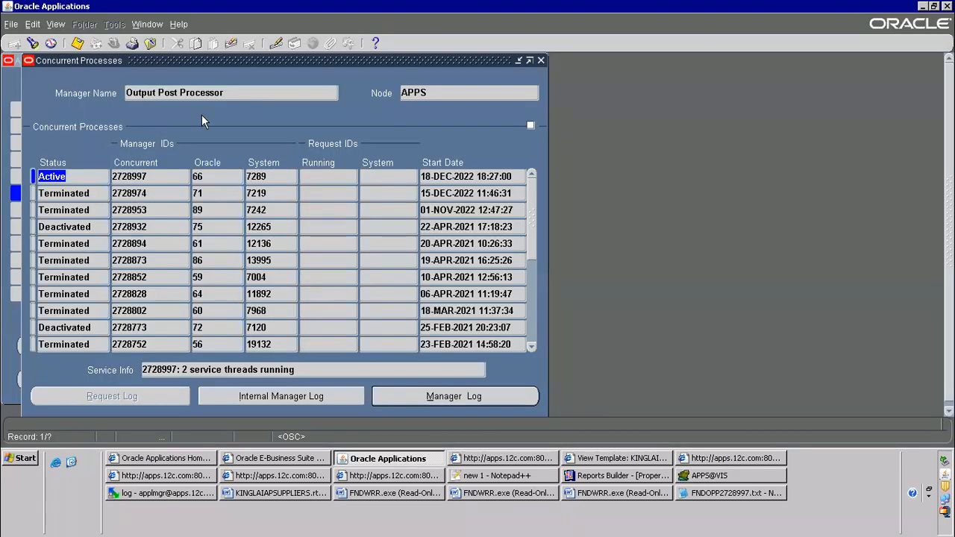
pyautogui.click(735, 480)
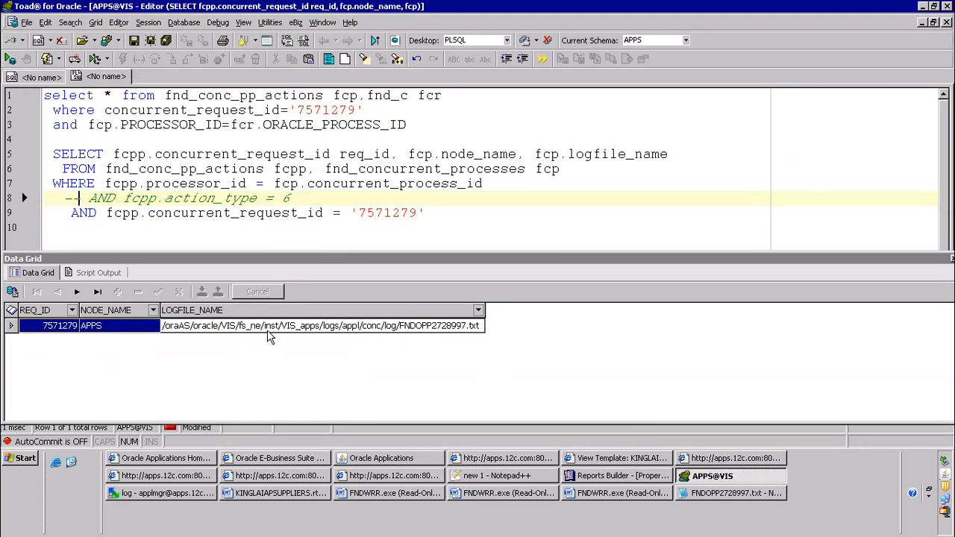
pyautogui.click(175, 496)
# Open the FNDOPP2728997.txt log in WinSCP and search it for 'king'.
pyautogui.doubleClick(524, 217)
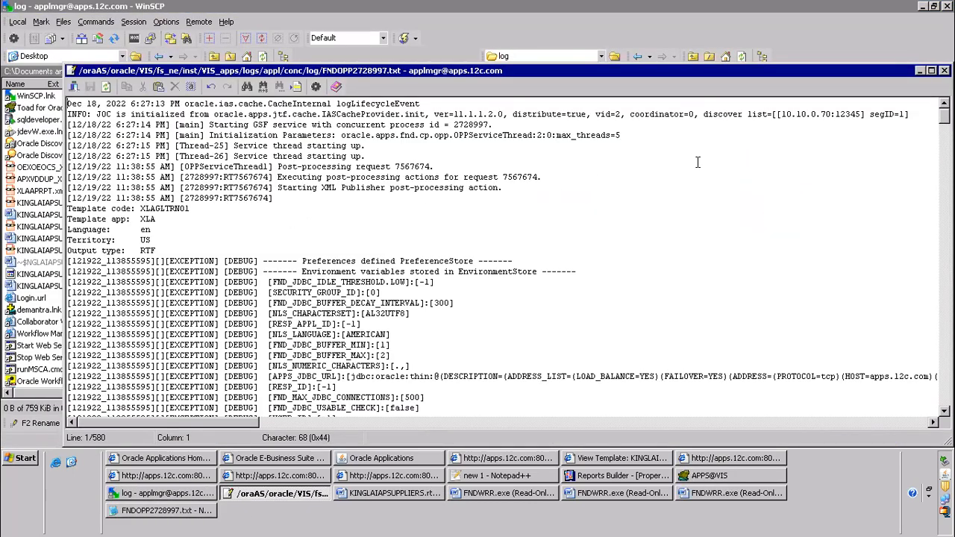
pyautogui.hotkey('ctrl', 'f')
pyautogui.write('king')
pyautogui.press('Return')
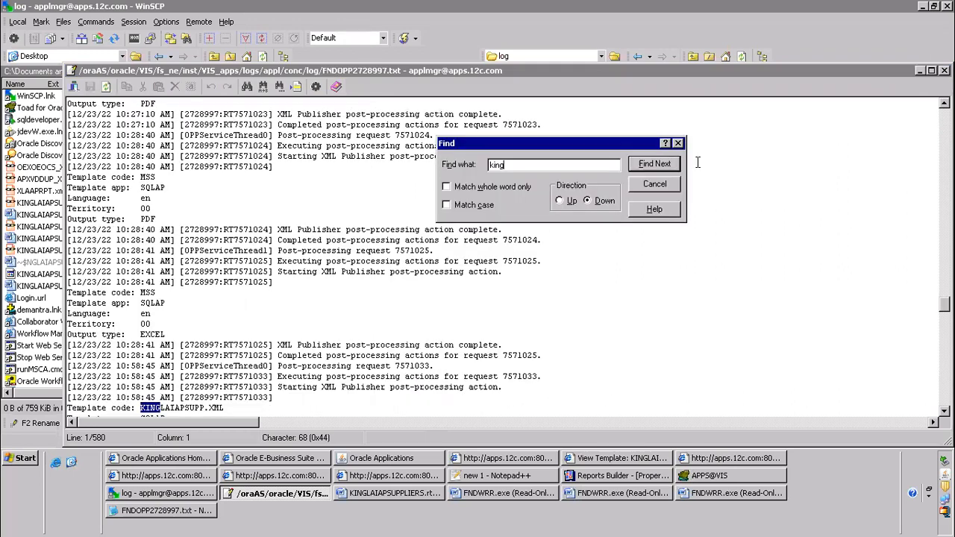
pyautogui.click(648, 187)
# Scroll down to the stack trace and highlight the 'Caused by' line with the 'for-eac' namespace-prefix error.
pyautogui.scroll(-15, 438, 280)
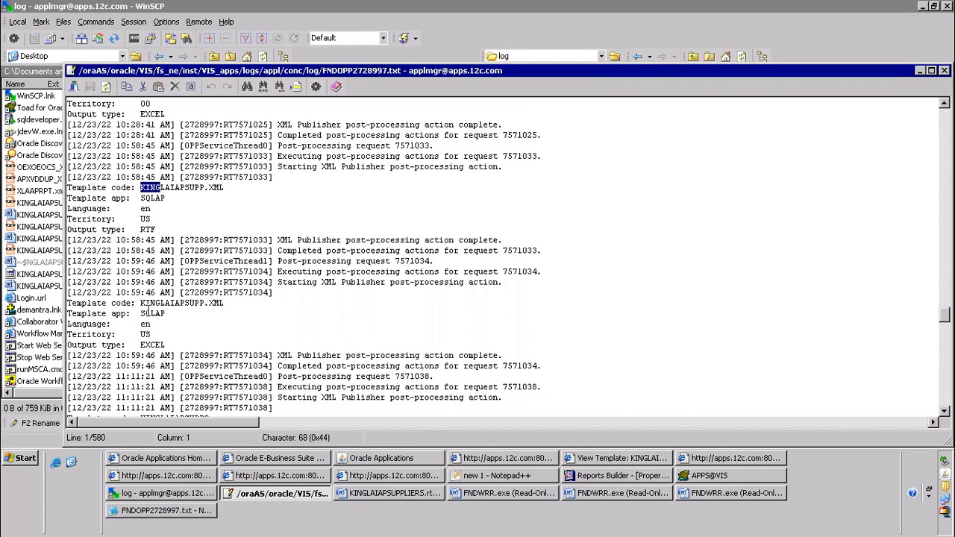
pyautogui.scroll(-20, 149, 302)
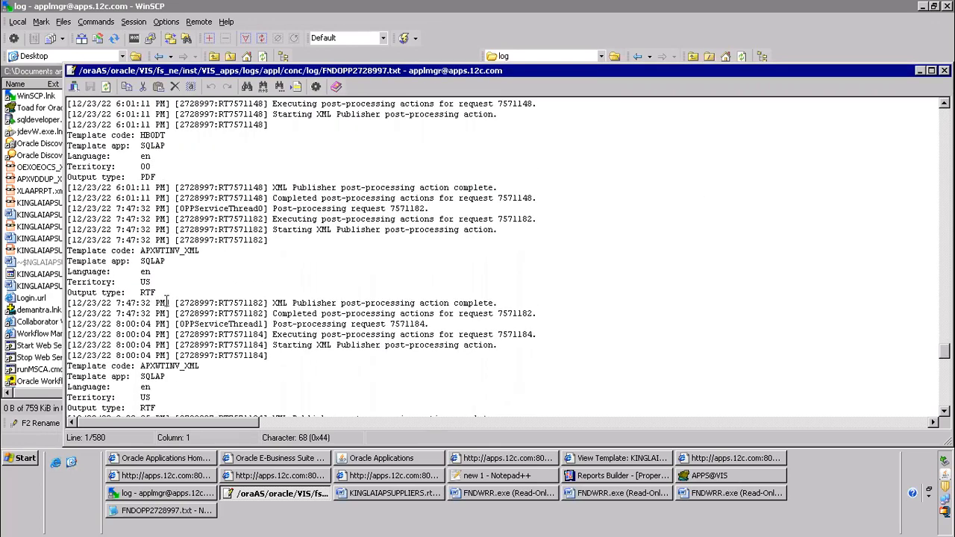
pyautogui.scroll(-10, 167, 301)
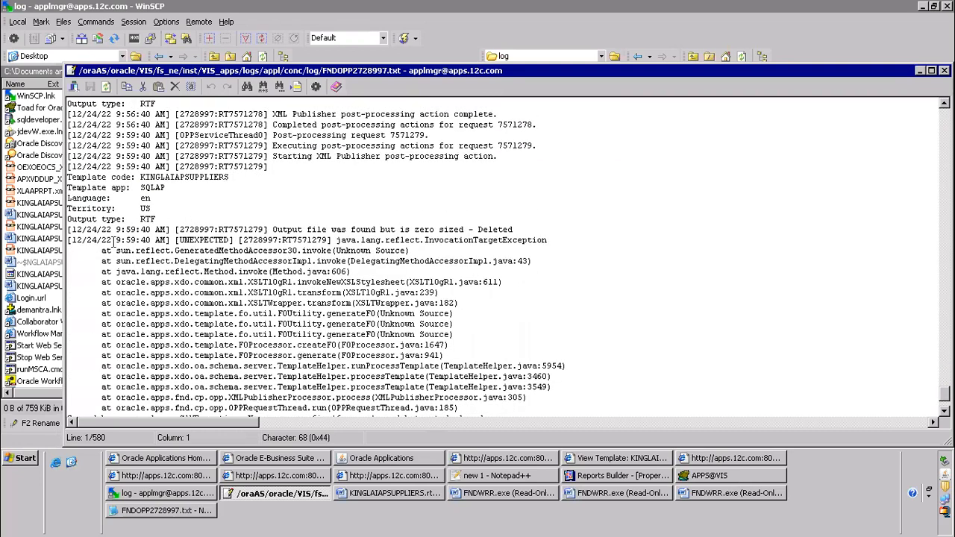
pyautogui.scroll(-3, 142, 257)
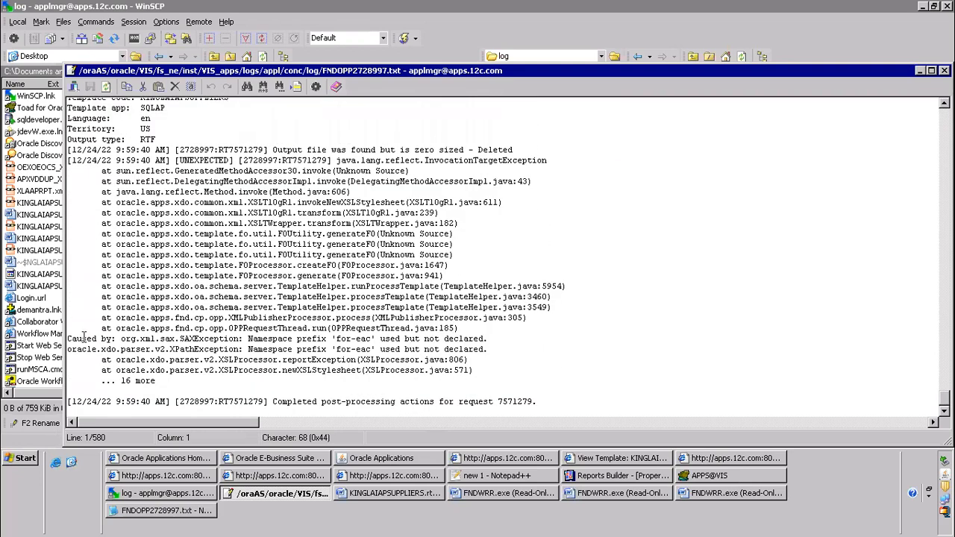
pyautogui.moveTo(72, 338); pyautogui.dragTo(528, 339)
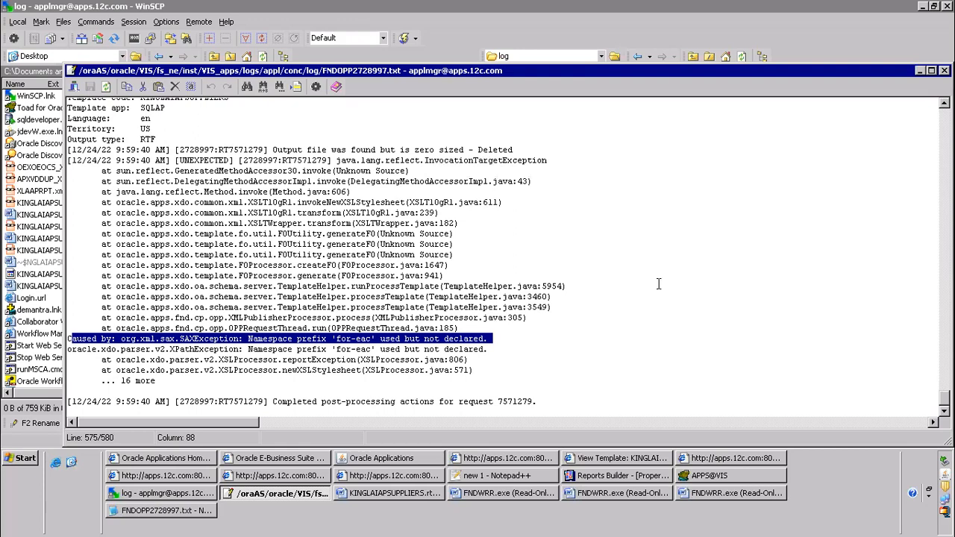
pyautogui.click(717, 476)
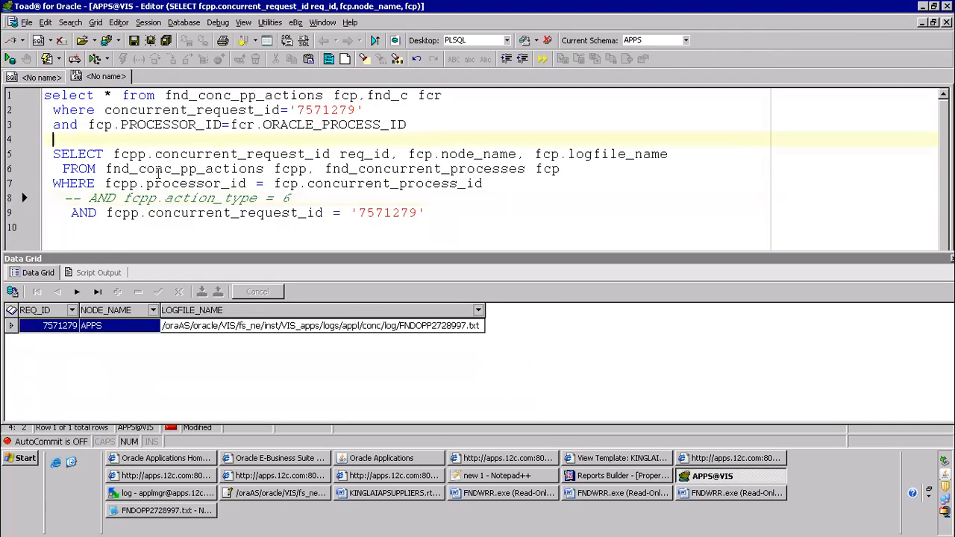
# Highlight the fnd_conc_pp_actions and fnd_concurrent_processes tables and their processor id join condition in Toad.
pyautogui.moveTo(106, 168); pyautogui.dragTo(263, 169)
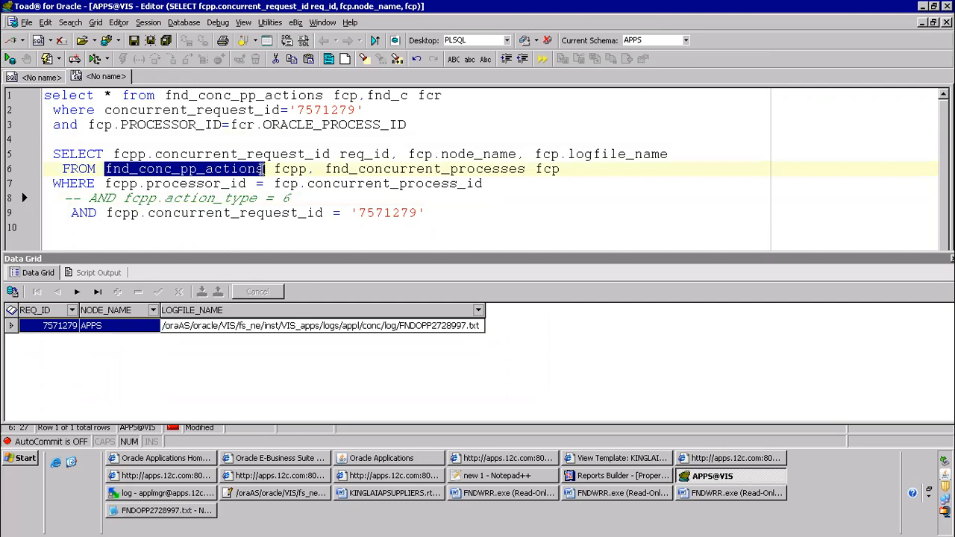
pyautogui.moveTo(326, 168); pyautogui.dragTo(526, 169)
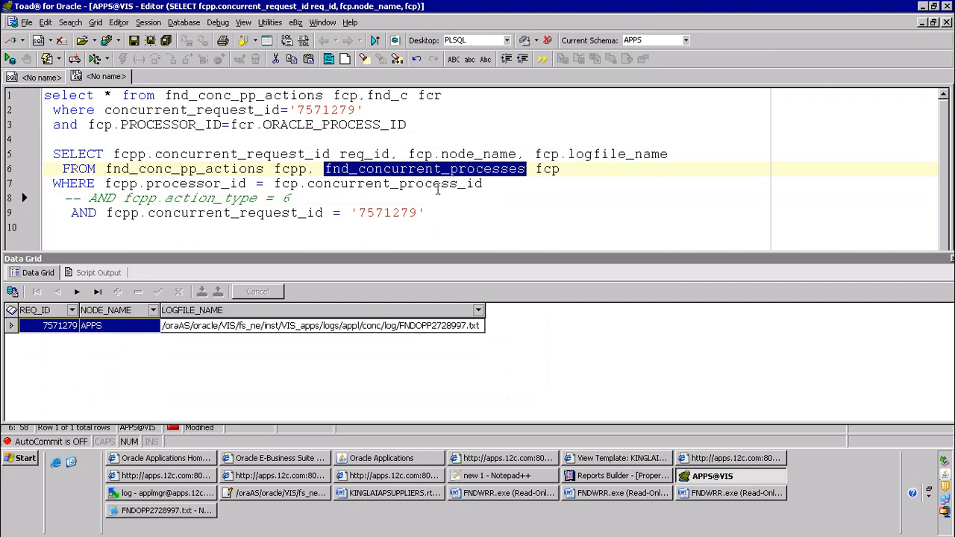
pyautogui.click(440, 183)
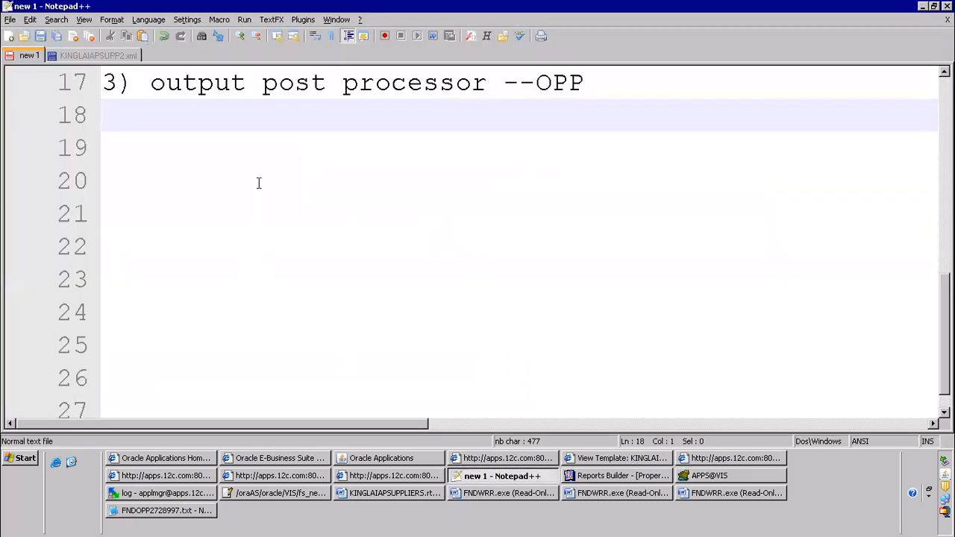
pyautogui.click(257, 176)
# Review the Notepad++ notes from the created rtf and data definition steps to the 'output post processor --OPP' line.
pyautogui.scroll(6, 246, 162)
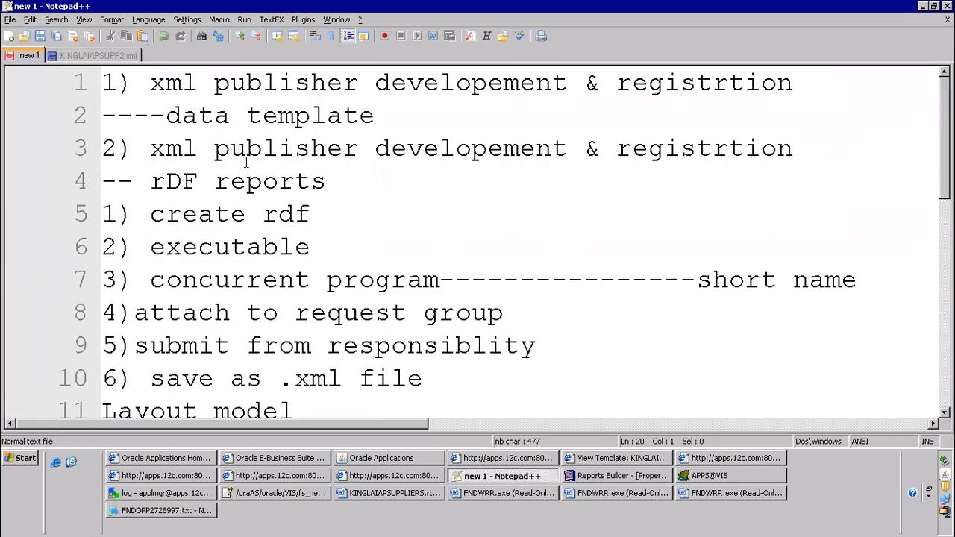
pyautogui.scroll(-6, 356, 194)
pyautogui.scroll(3, 269, 182)
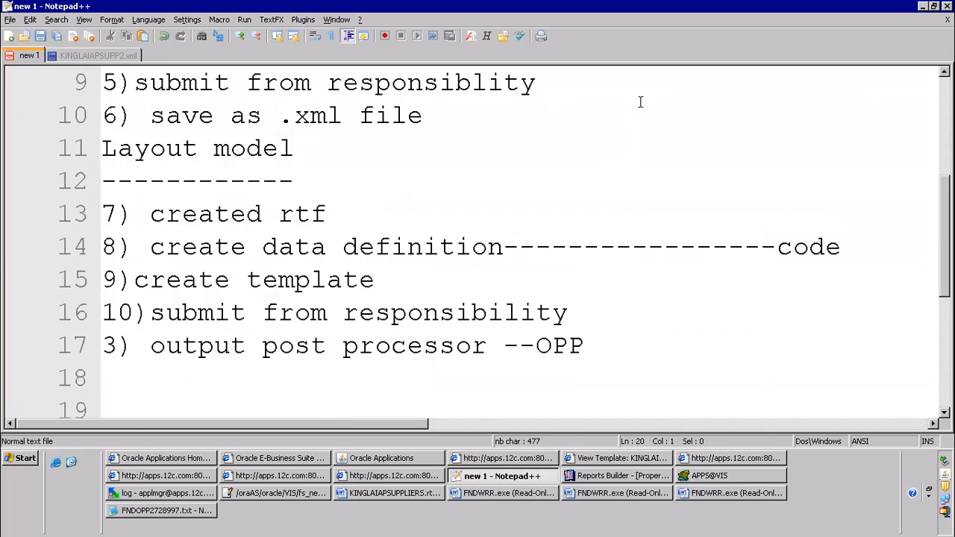
pyautogui.click(541, 202)
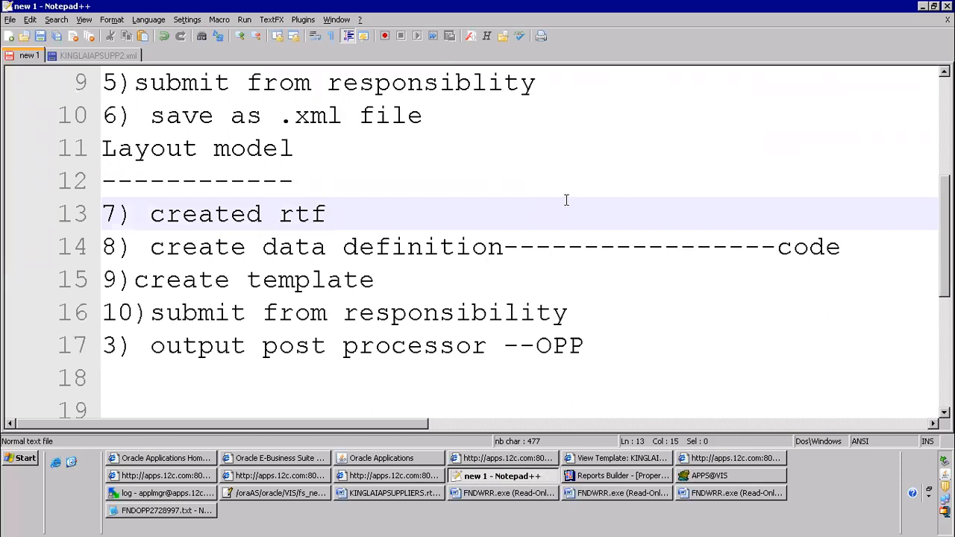
pyautogui.click(472, 259)
pyautogui.scroll(-2, 305, 262)
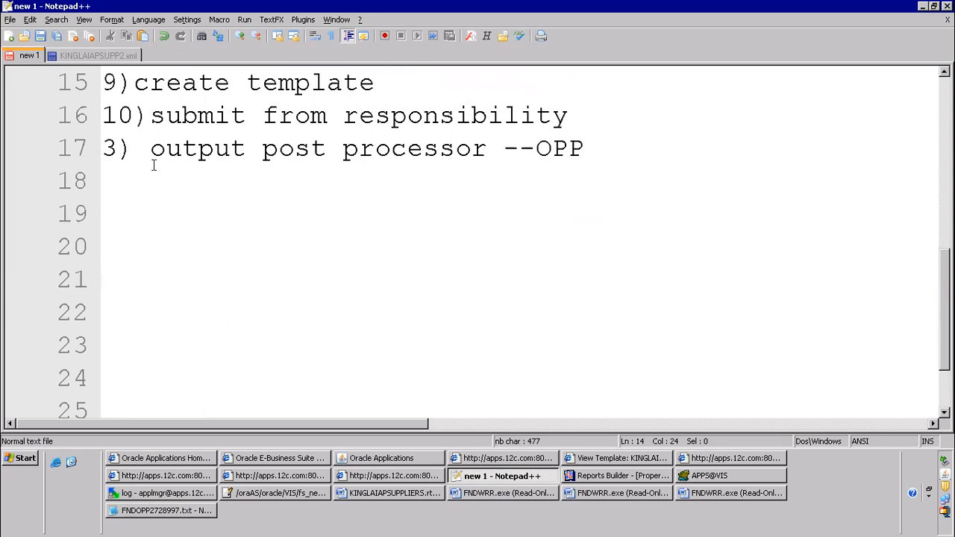
pyautogui.moveTo(139, 147); pyautogui.dragTo(673, 154)
pyautogui.click(294, 237)
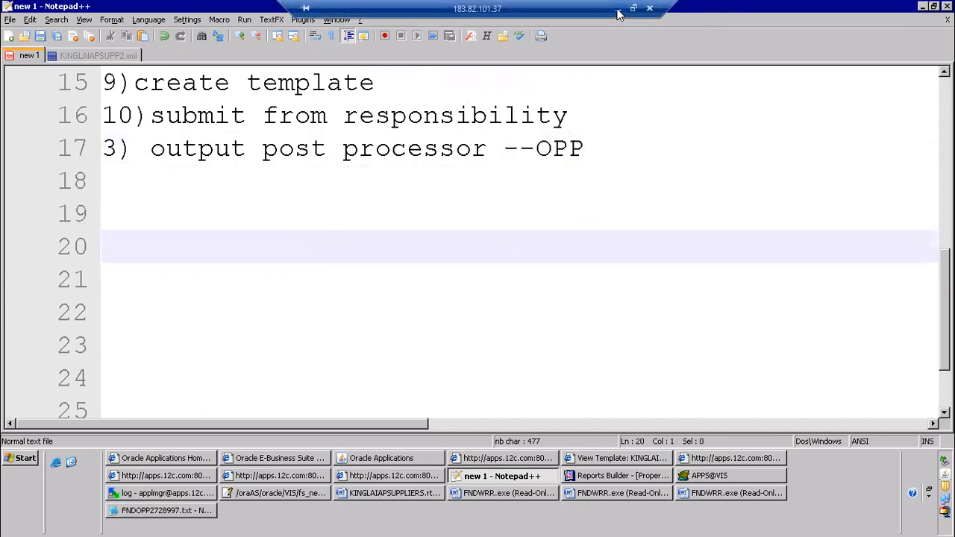
pyautogui.click(618, 10)
pyautogui.click(156, 522)
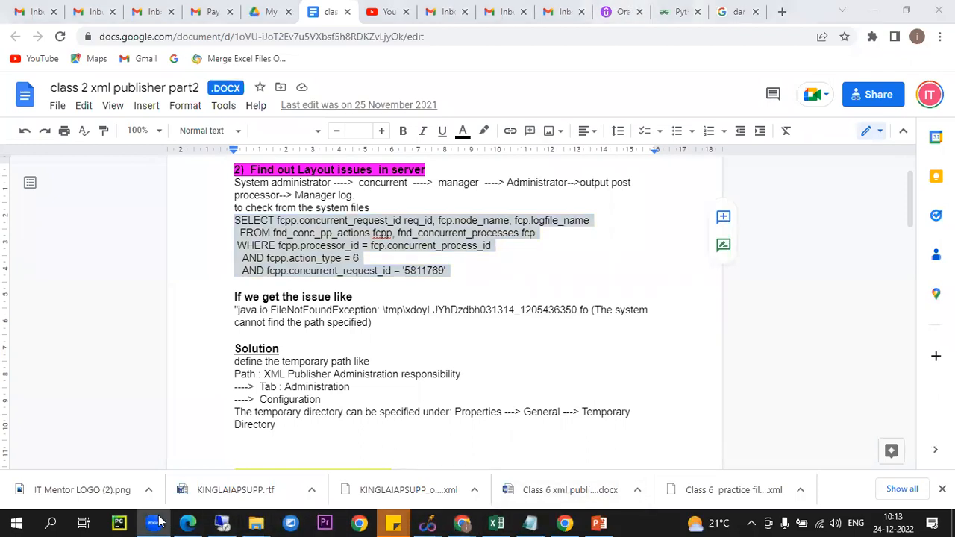